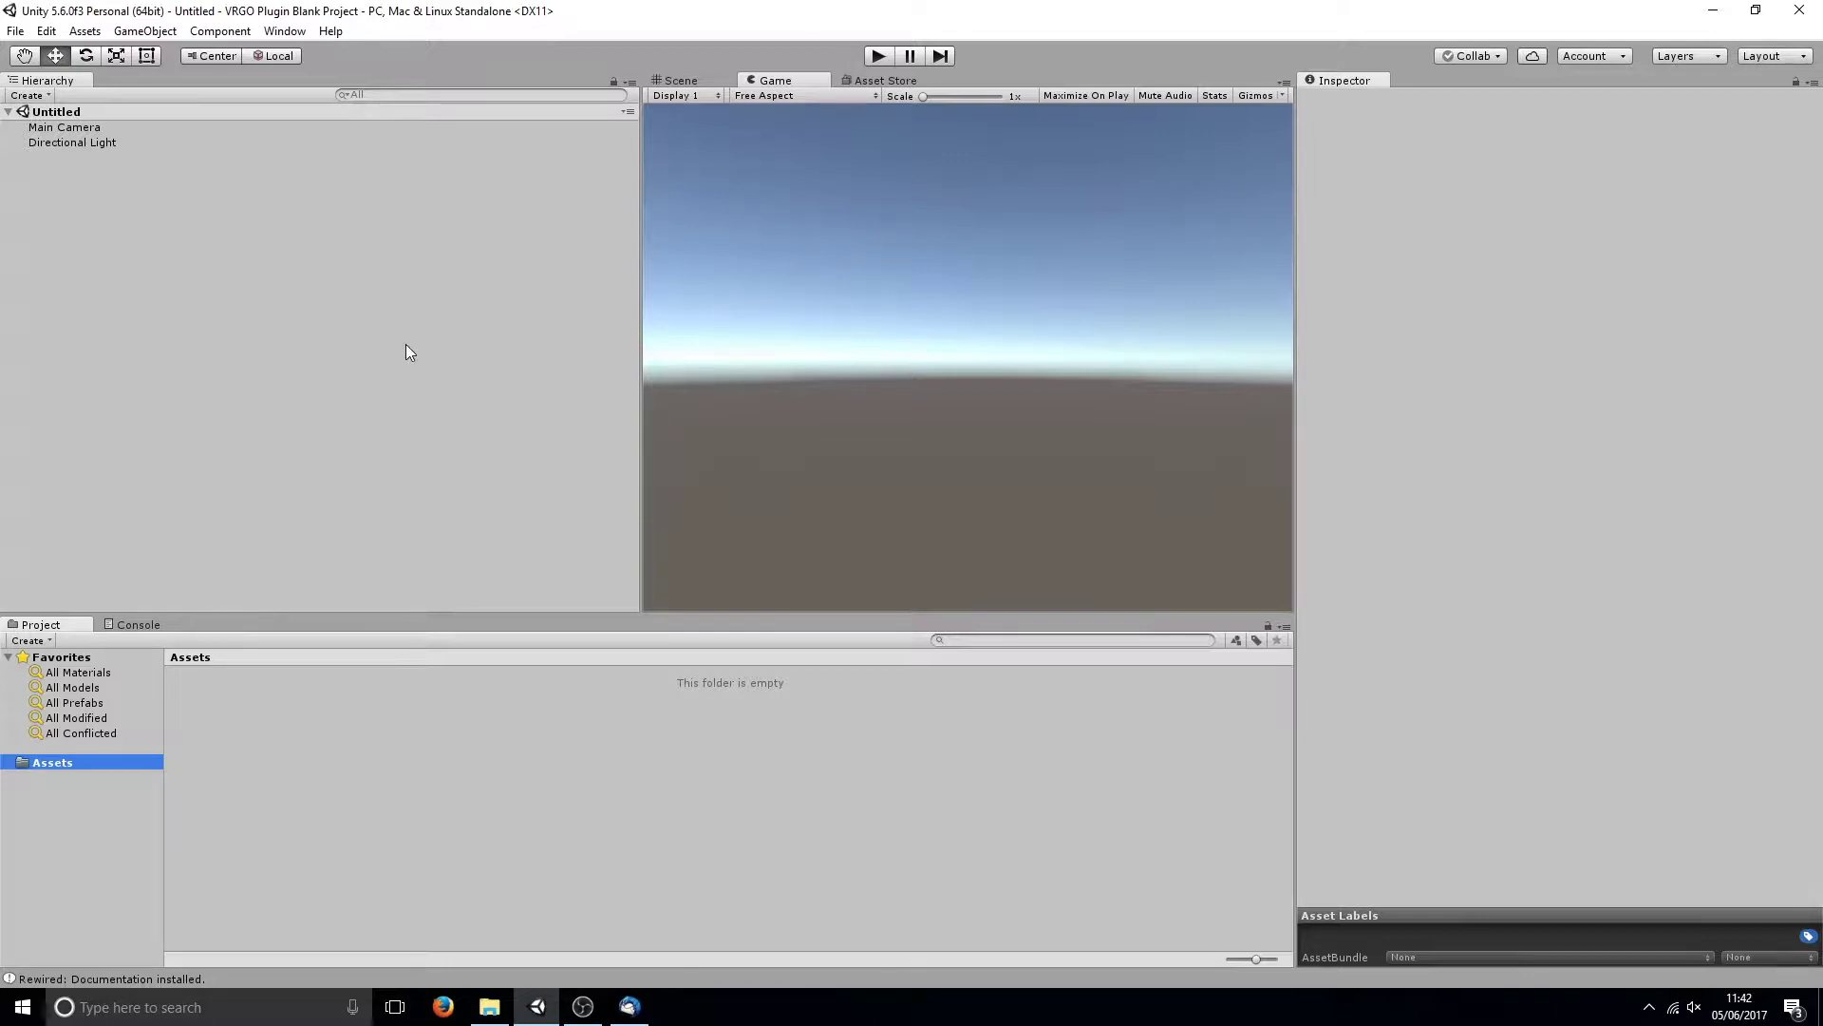
Import the full contents of the custom package Rewired1.1.1.0.U5_Trial from the Desktop into the project.
{"action": "left_click", "coordinate": [84, 32]}
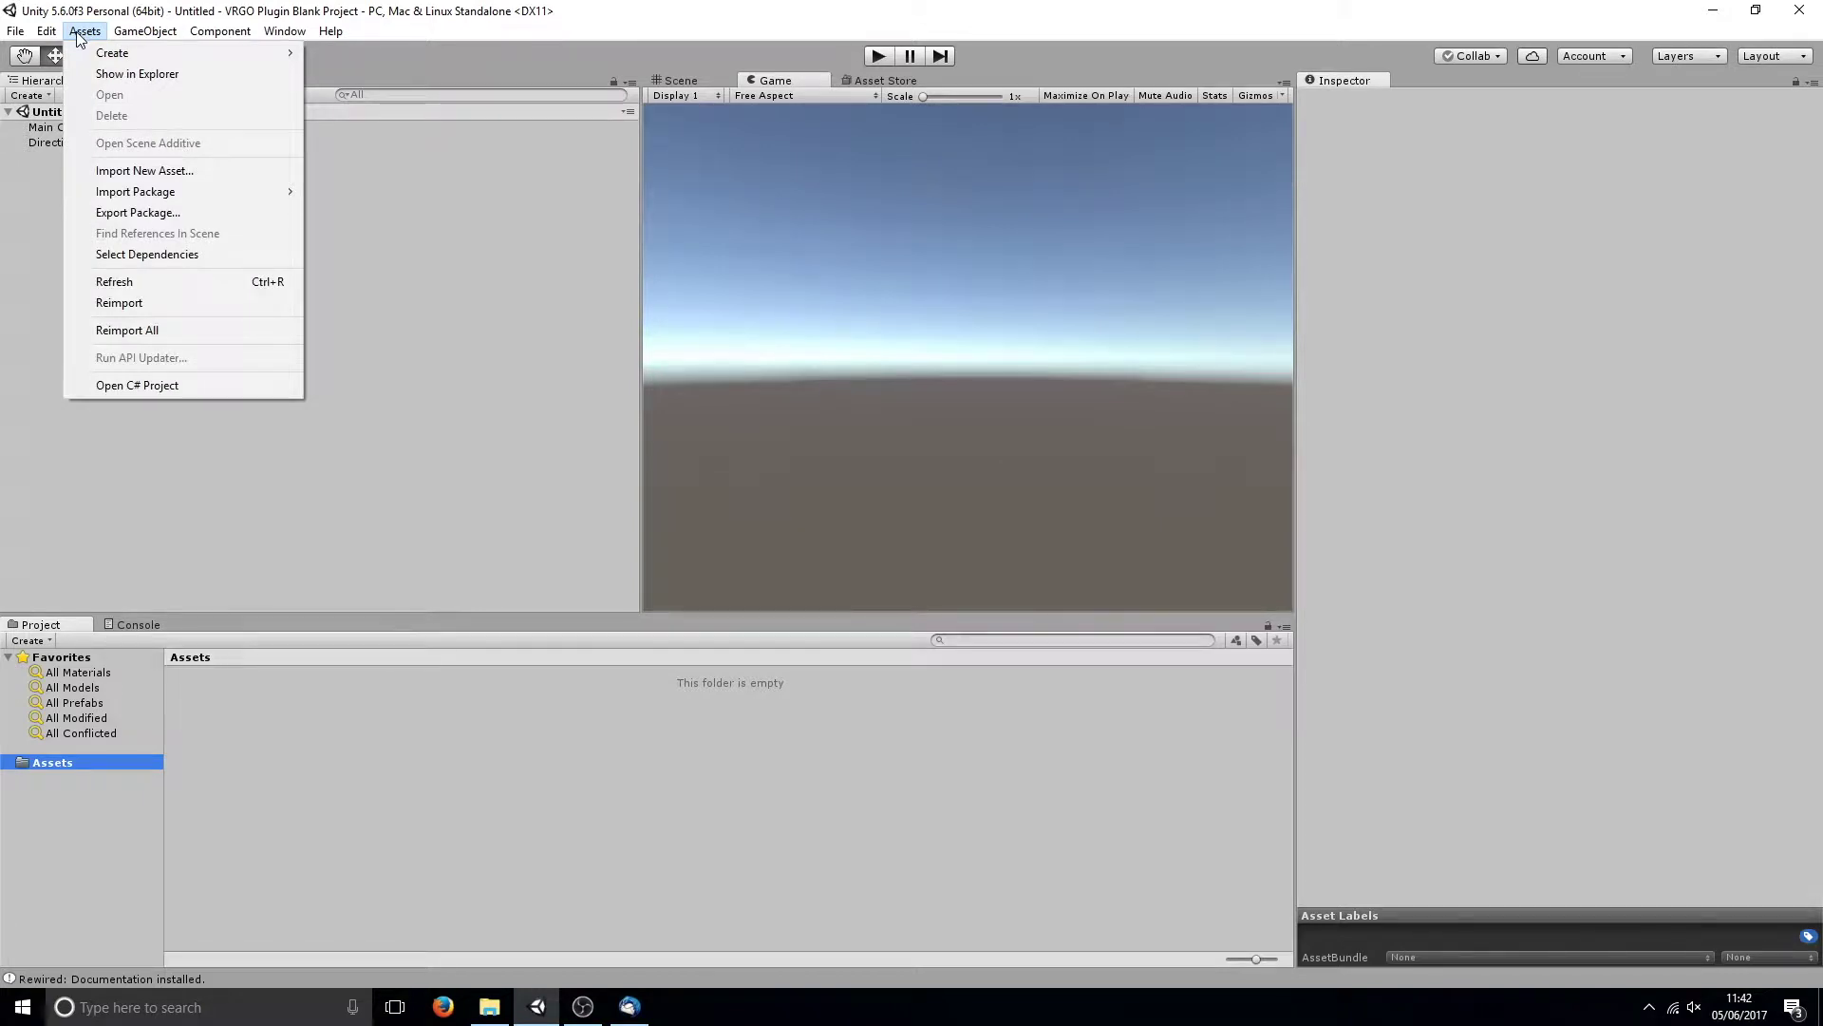
{"action": "mouse_move", "coordinate": [138, 191]}
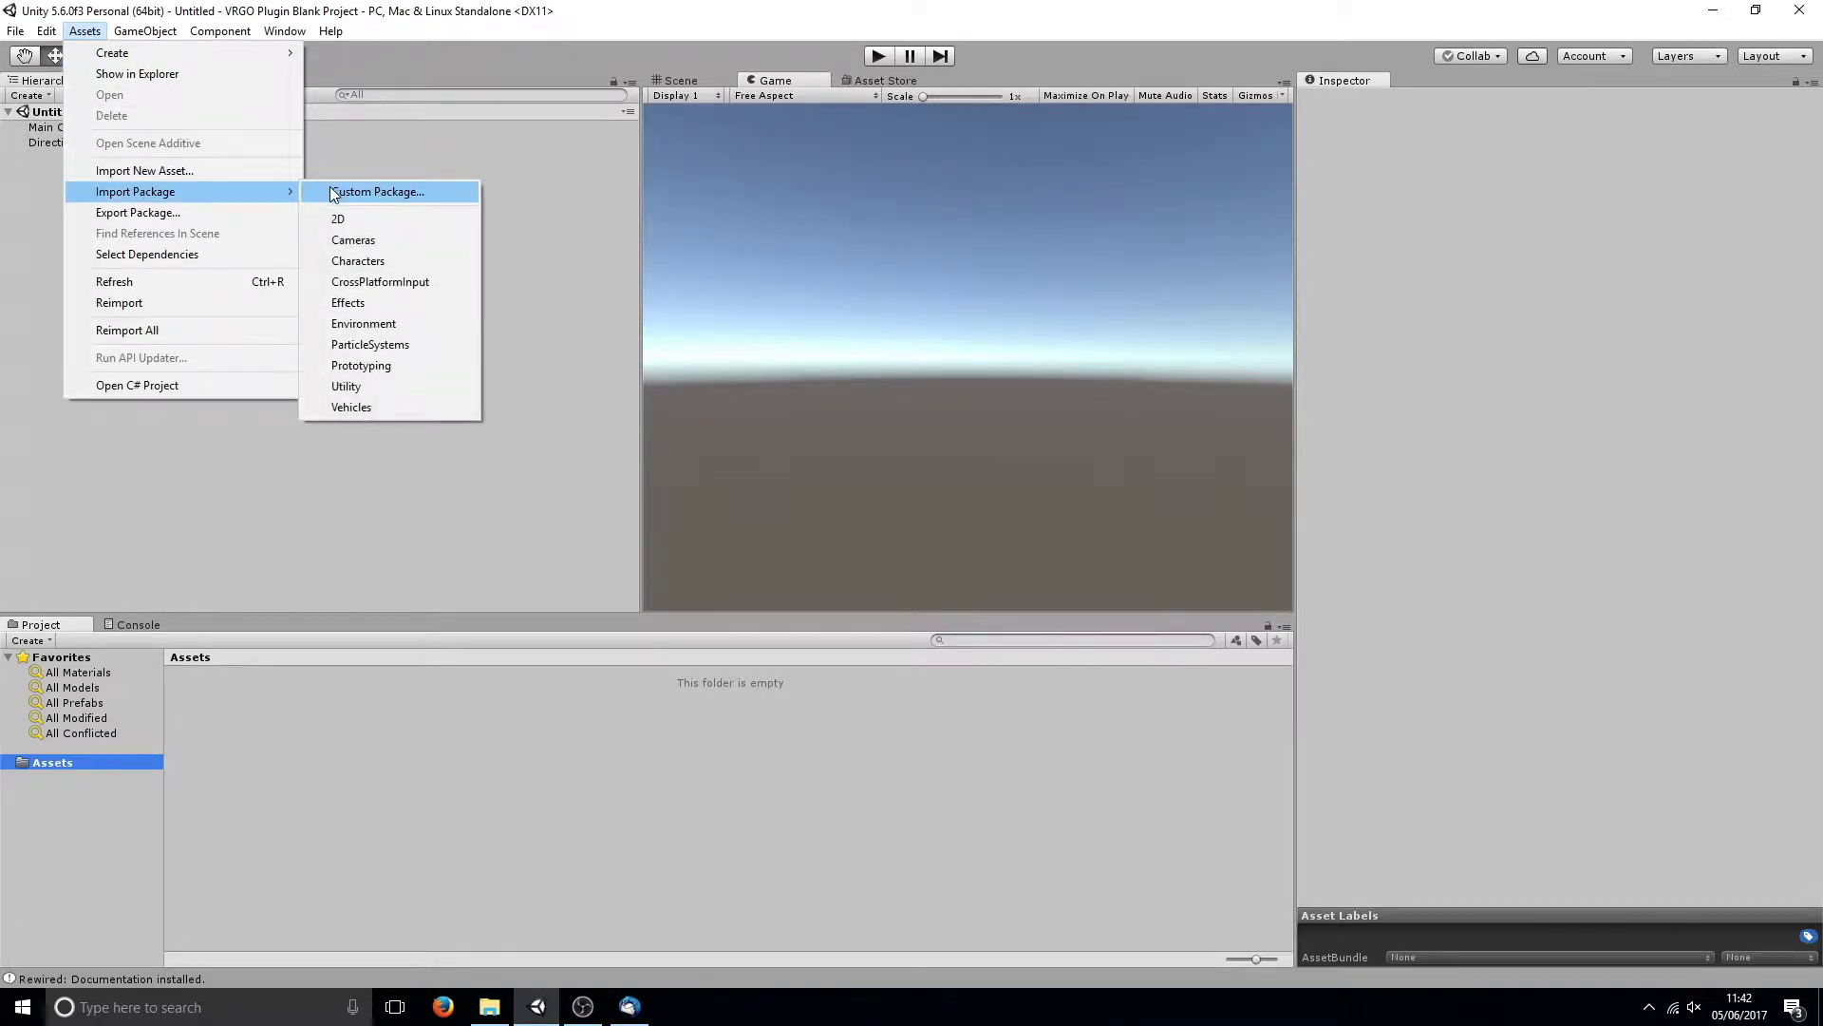
{"action": "left_click", "coordinate": [330, 193]}
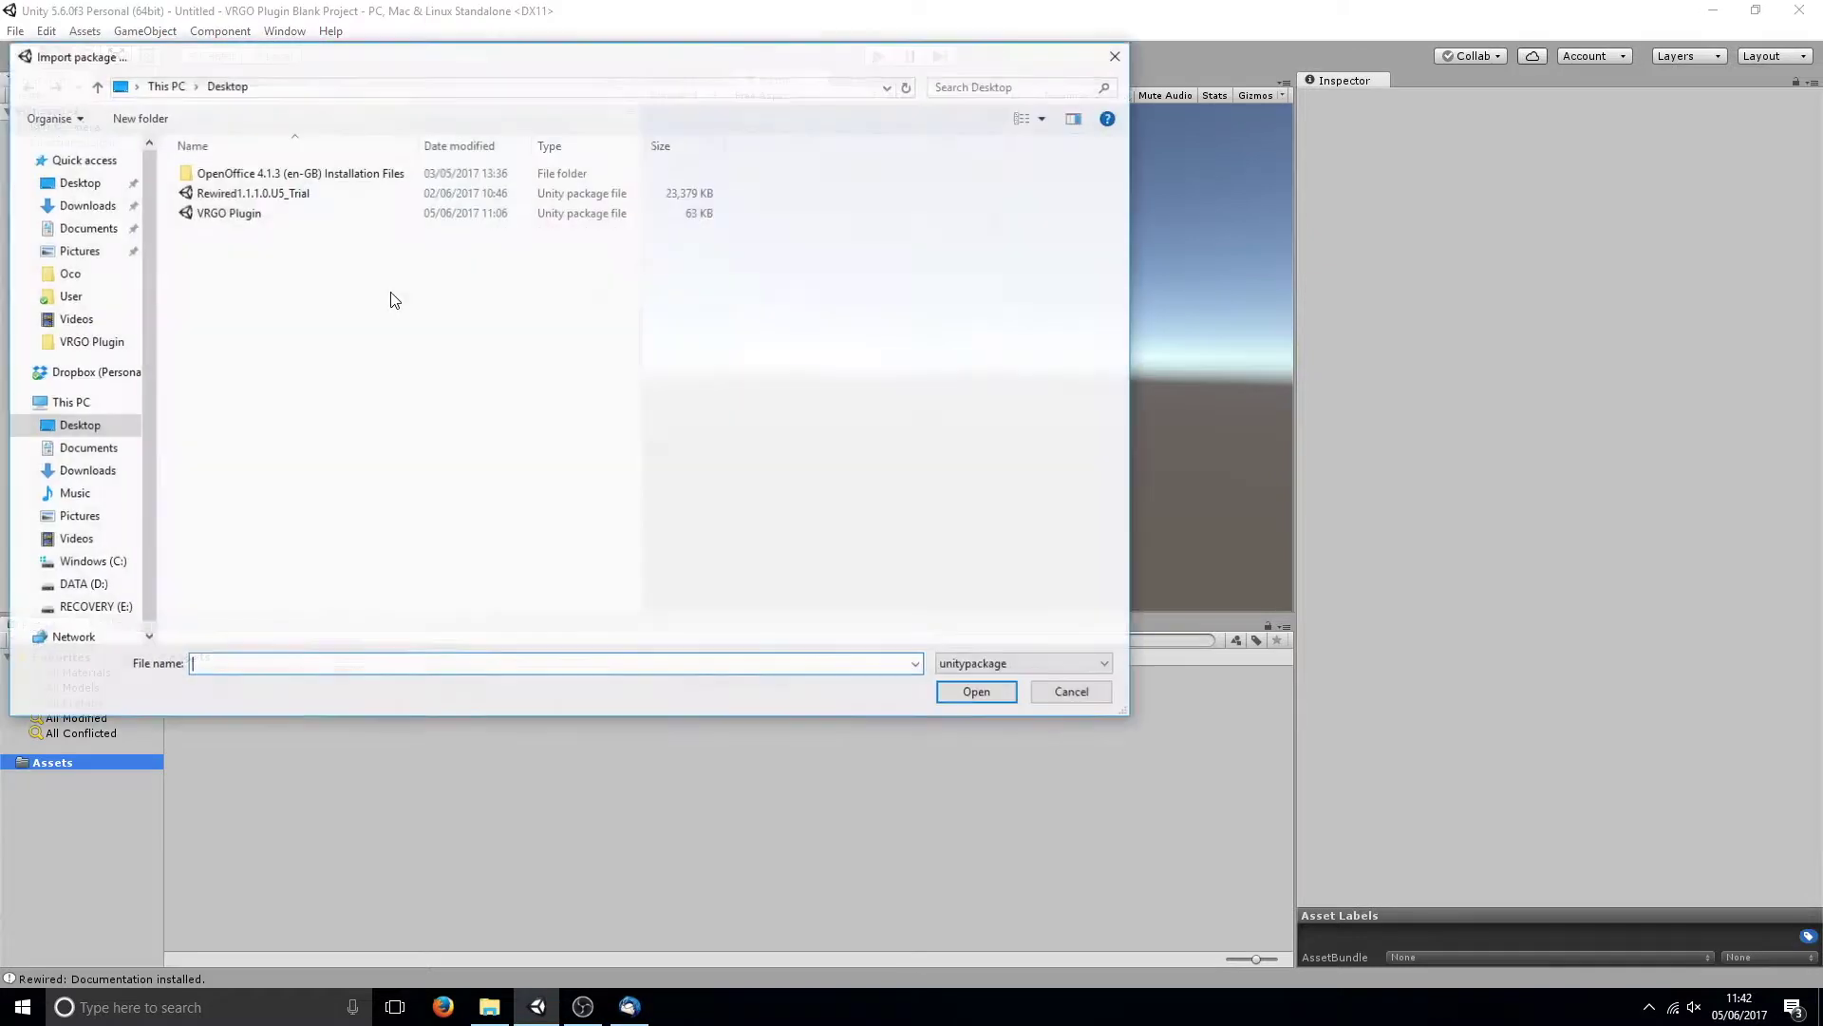
{"action": "left_click", "coordinate": [321, 194]}
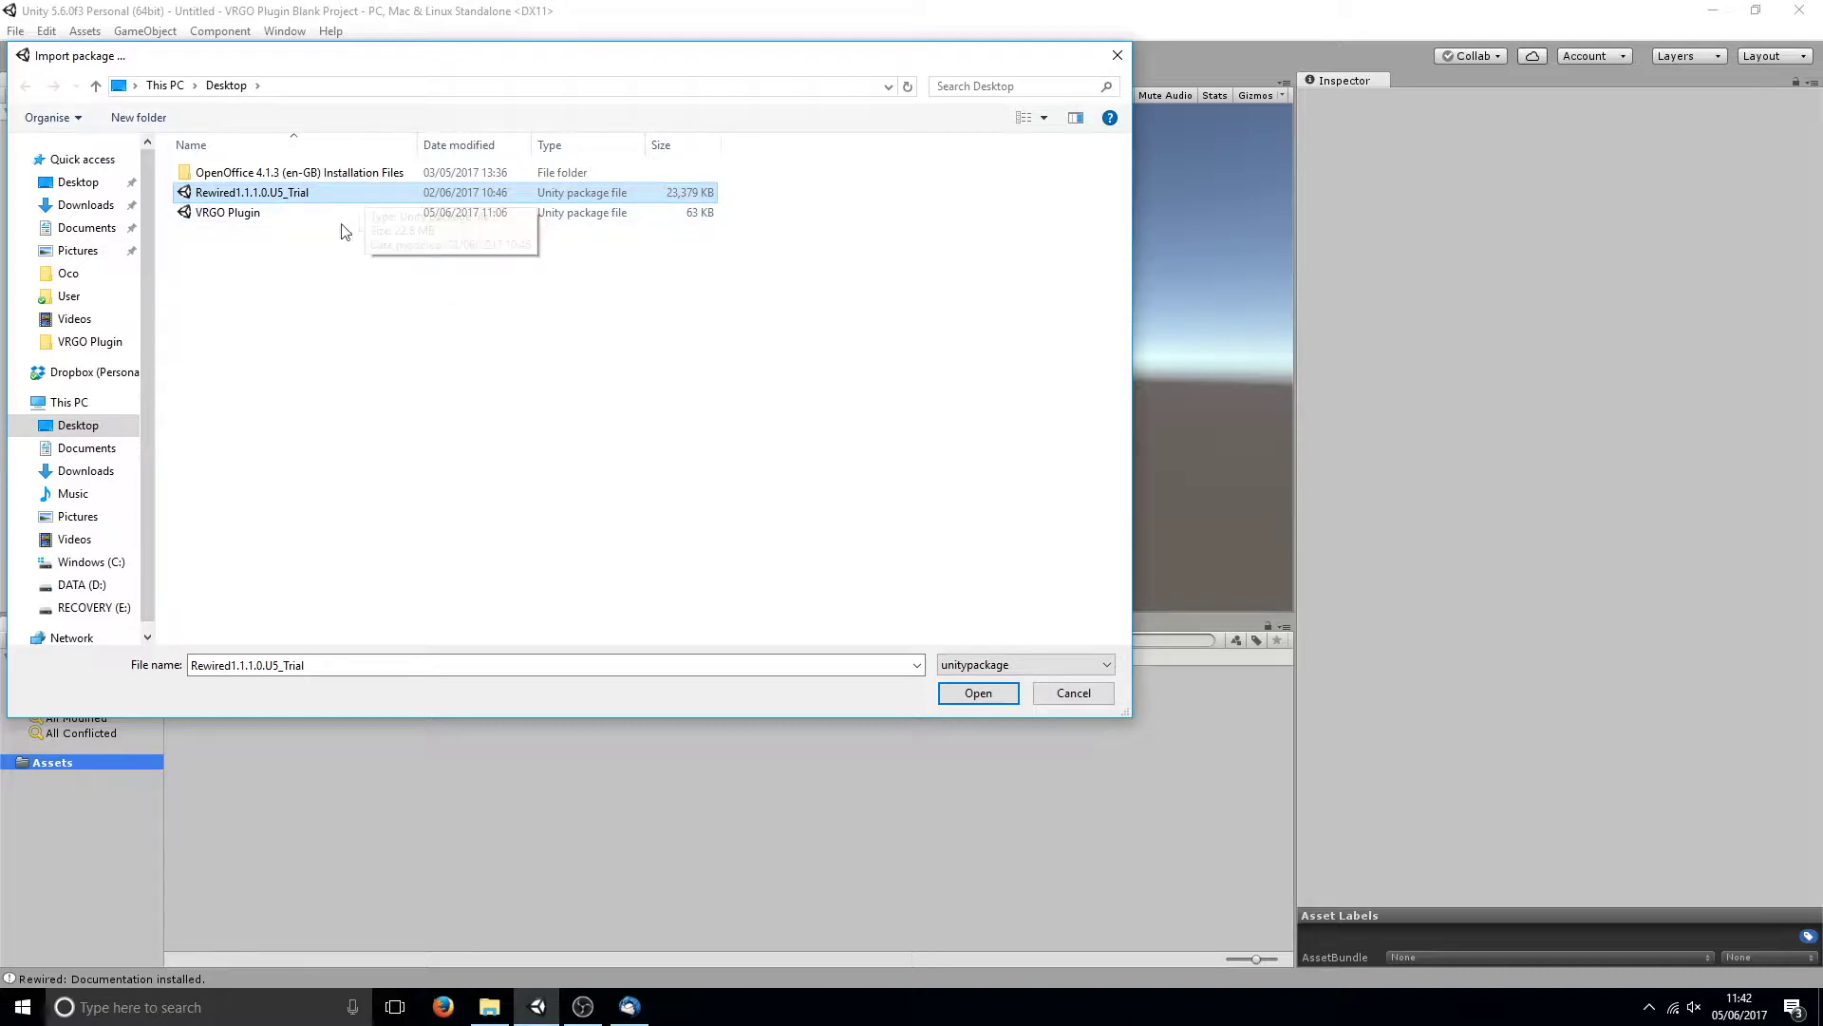
{"action": "left_click", "coordinate": [980, 695]}
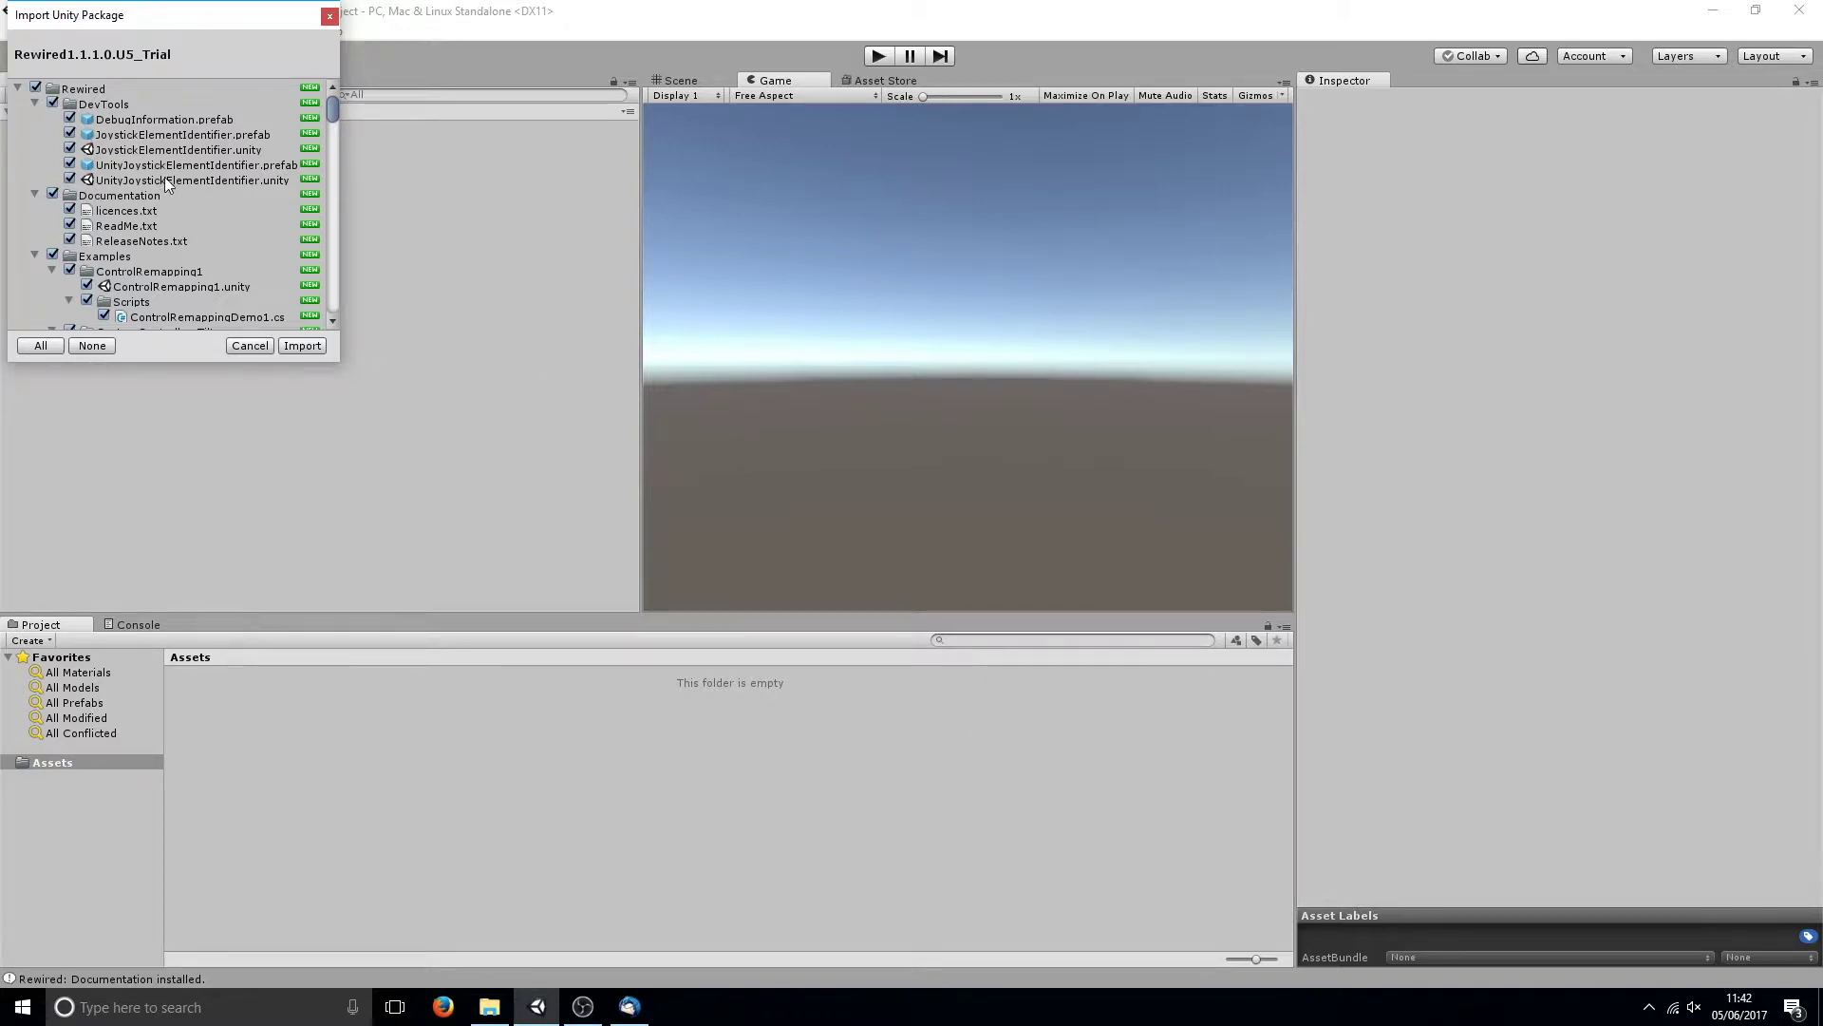
{"action": "scroll", "coordinate": [182, 207], "scroll_direction": "down", "scroll_amount": 3}
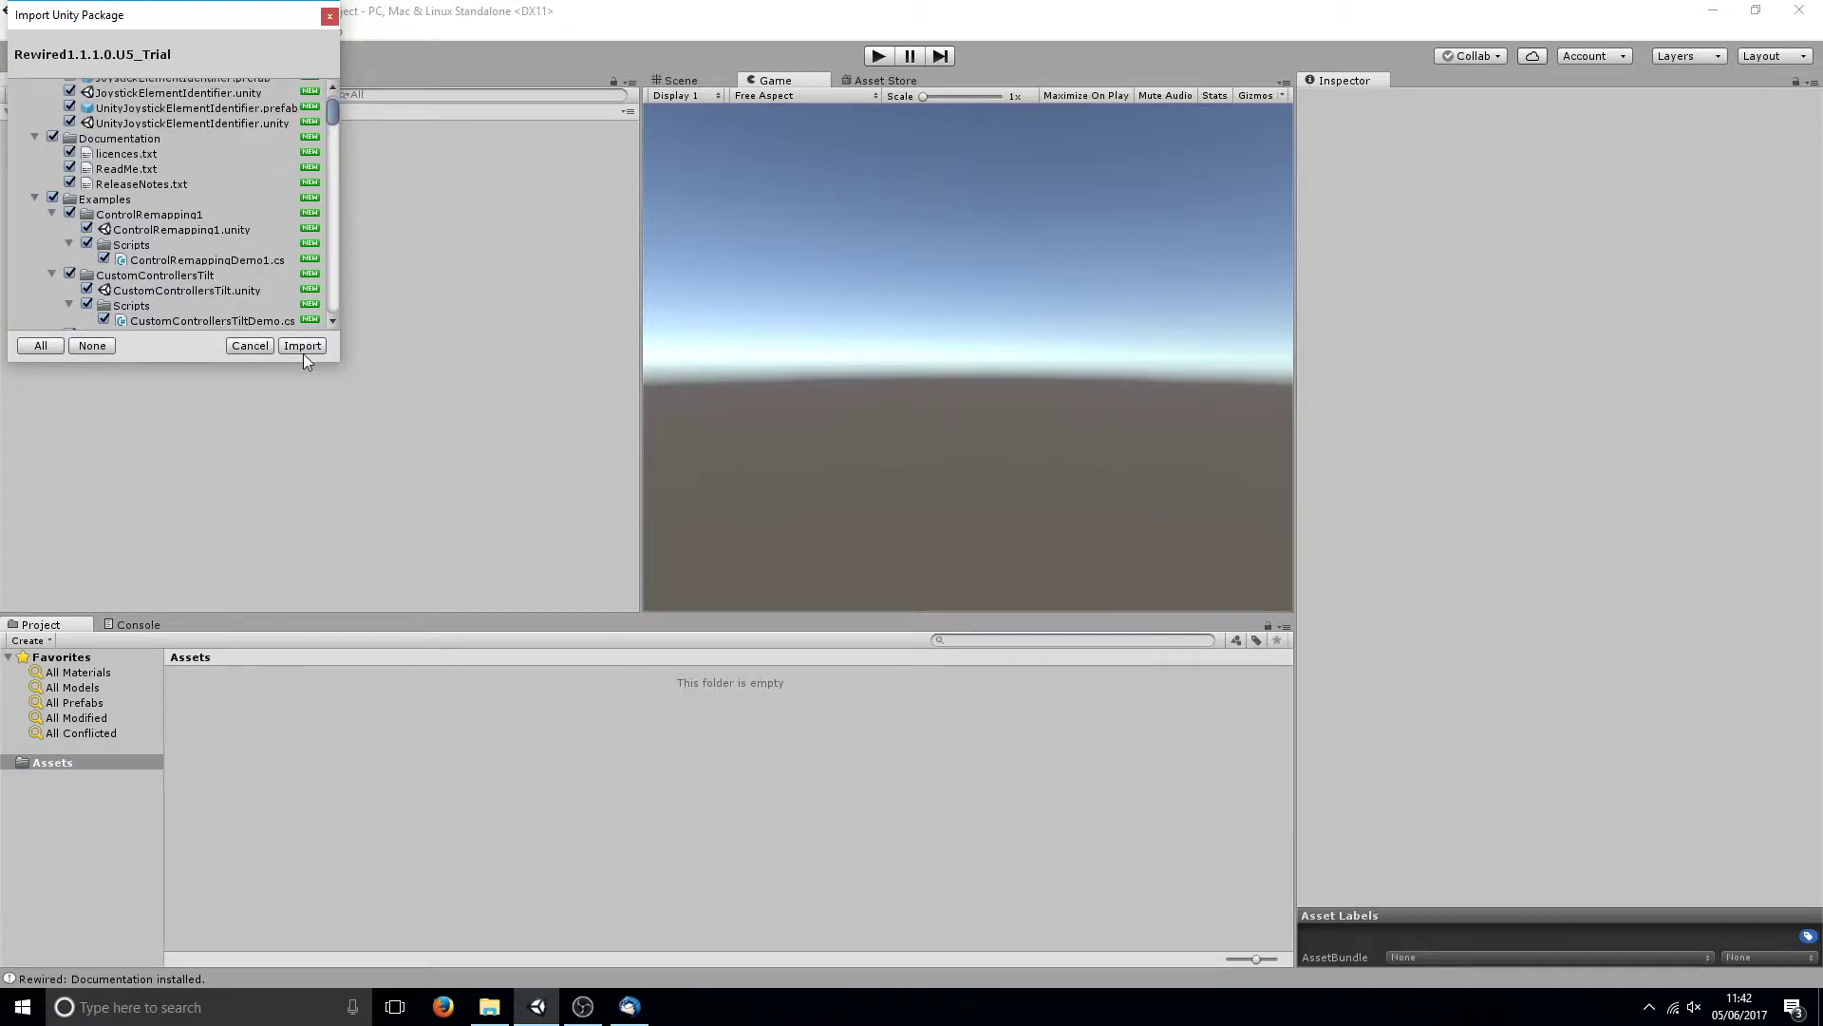
{"action": "left_click", "coordinate": [303, 350]}
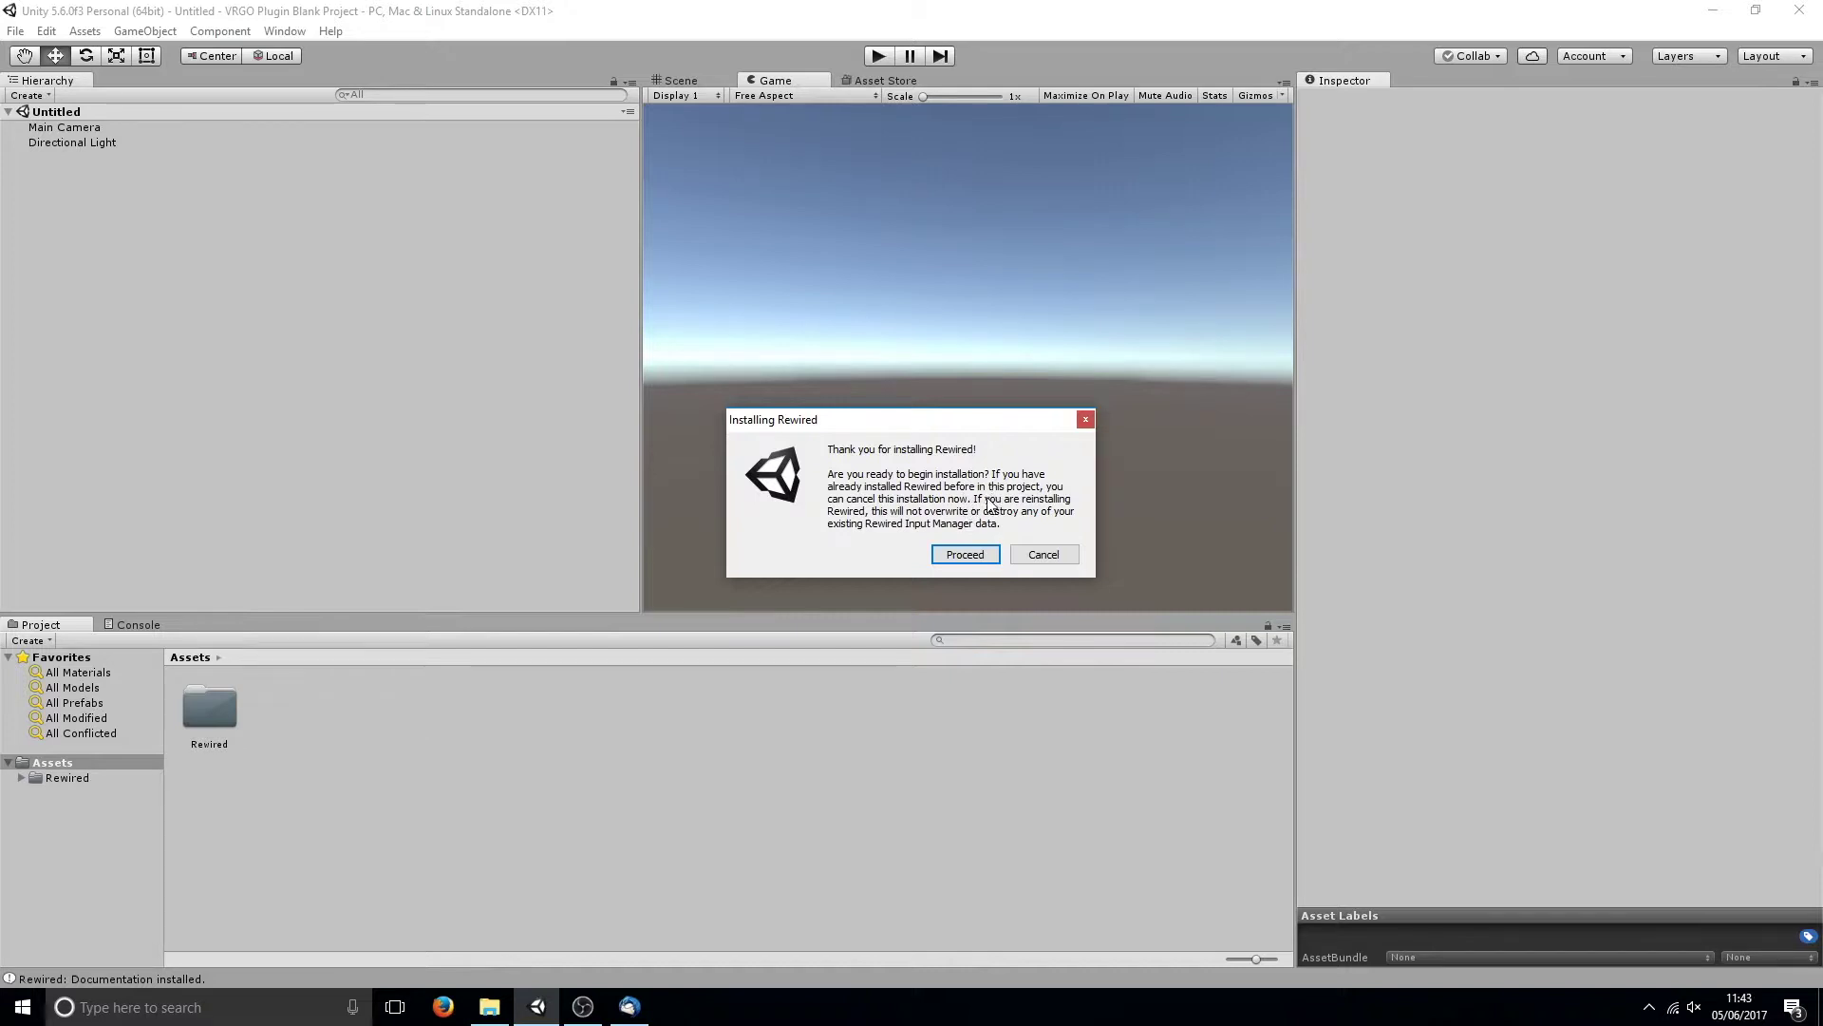
Complete the Rewired installation, adding the Input Manager settings, Control Mapper and local documentation, and skipping Touch Controls.
{"action": "left_click", "coordinate": [965, 554]}
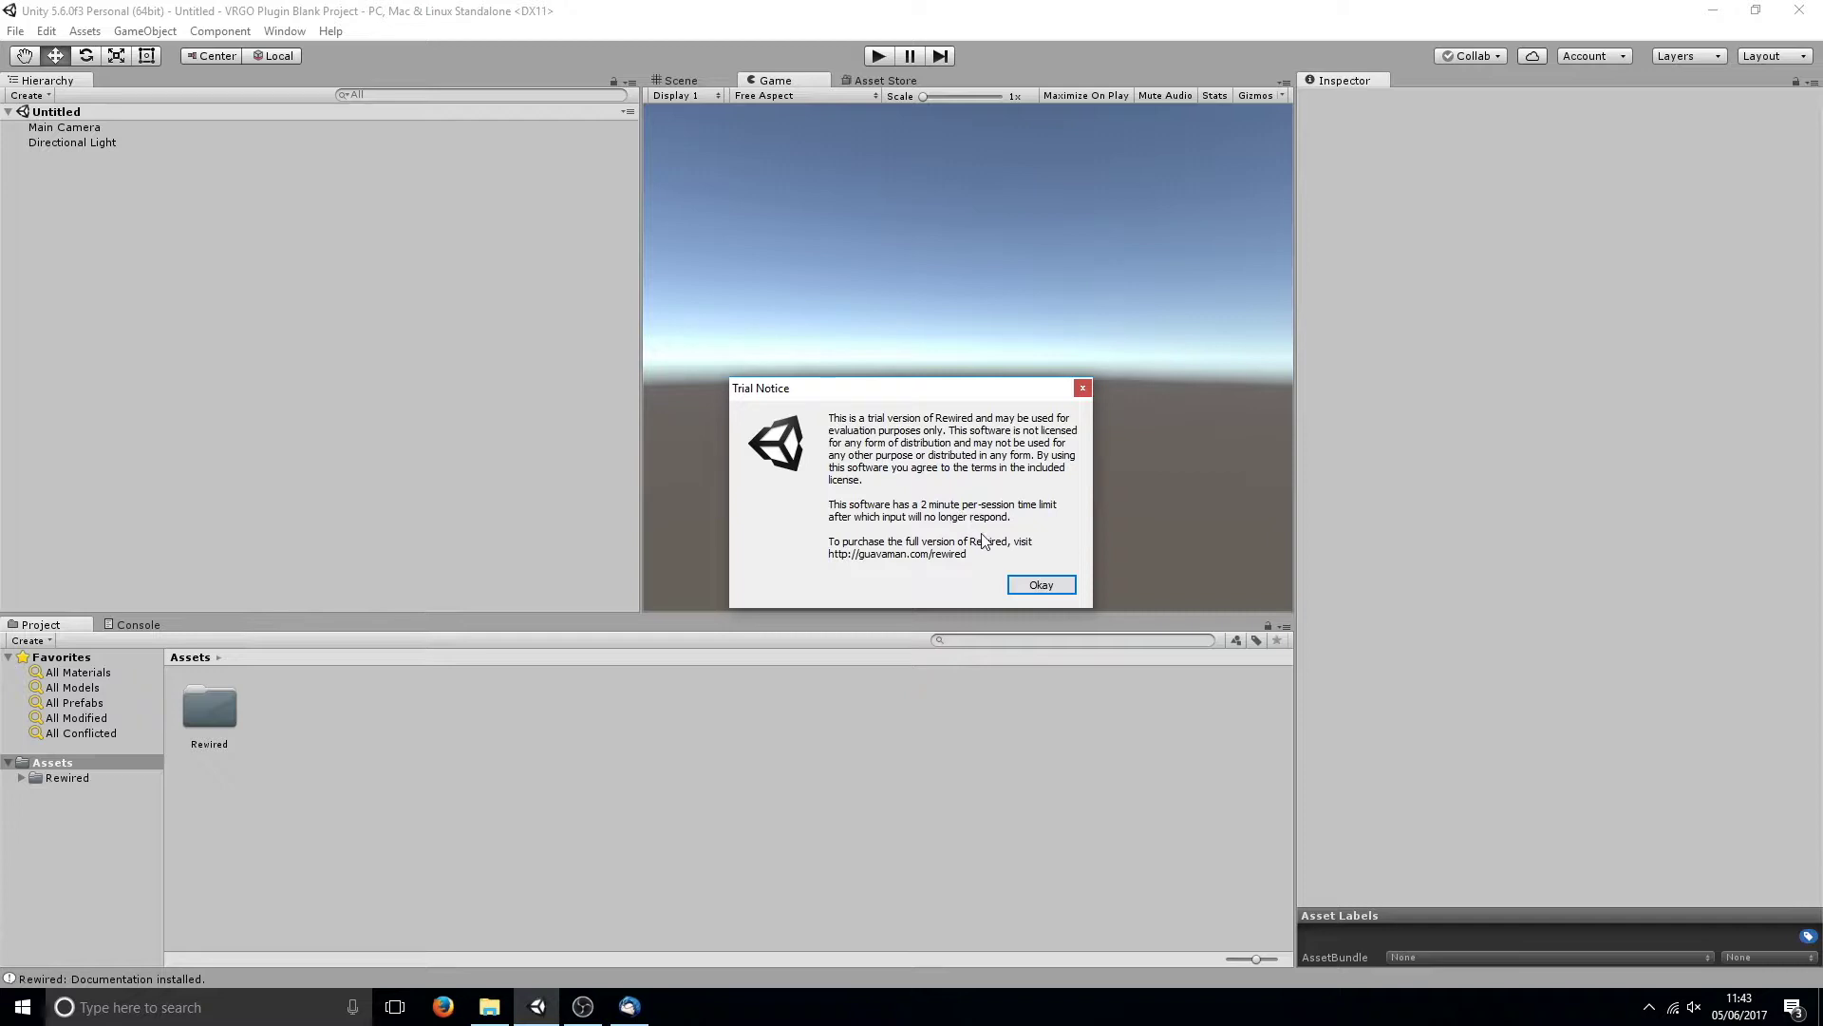
{"action": "left_click", "coordinate": [1035, 589]}
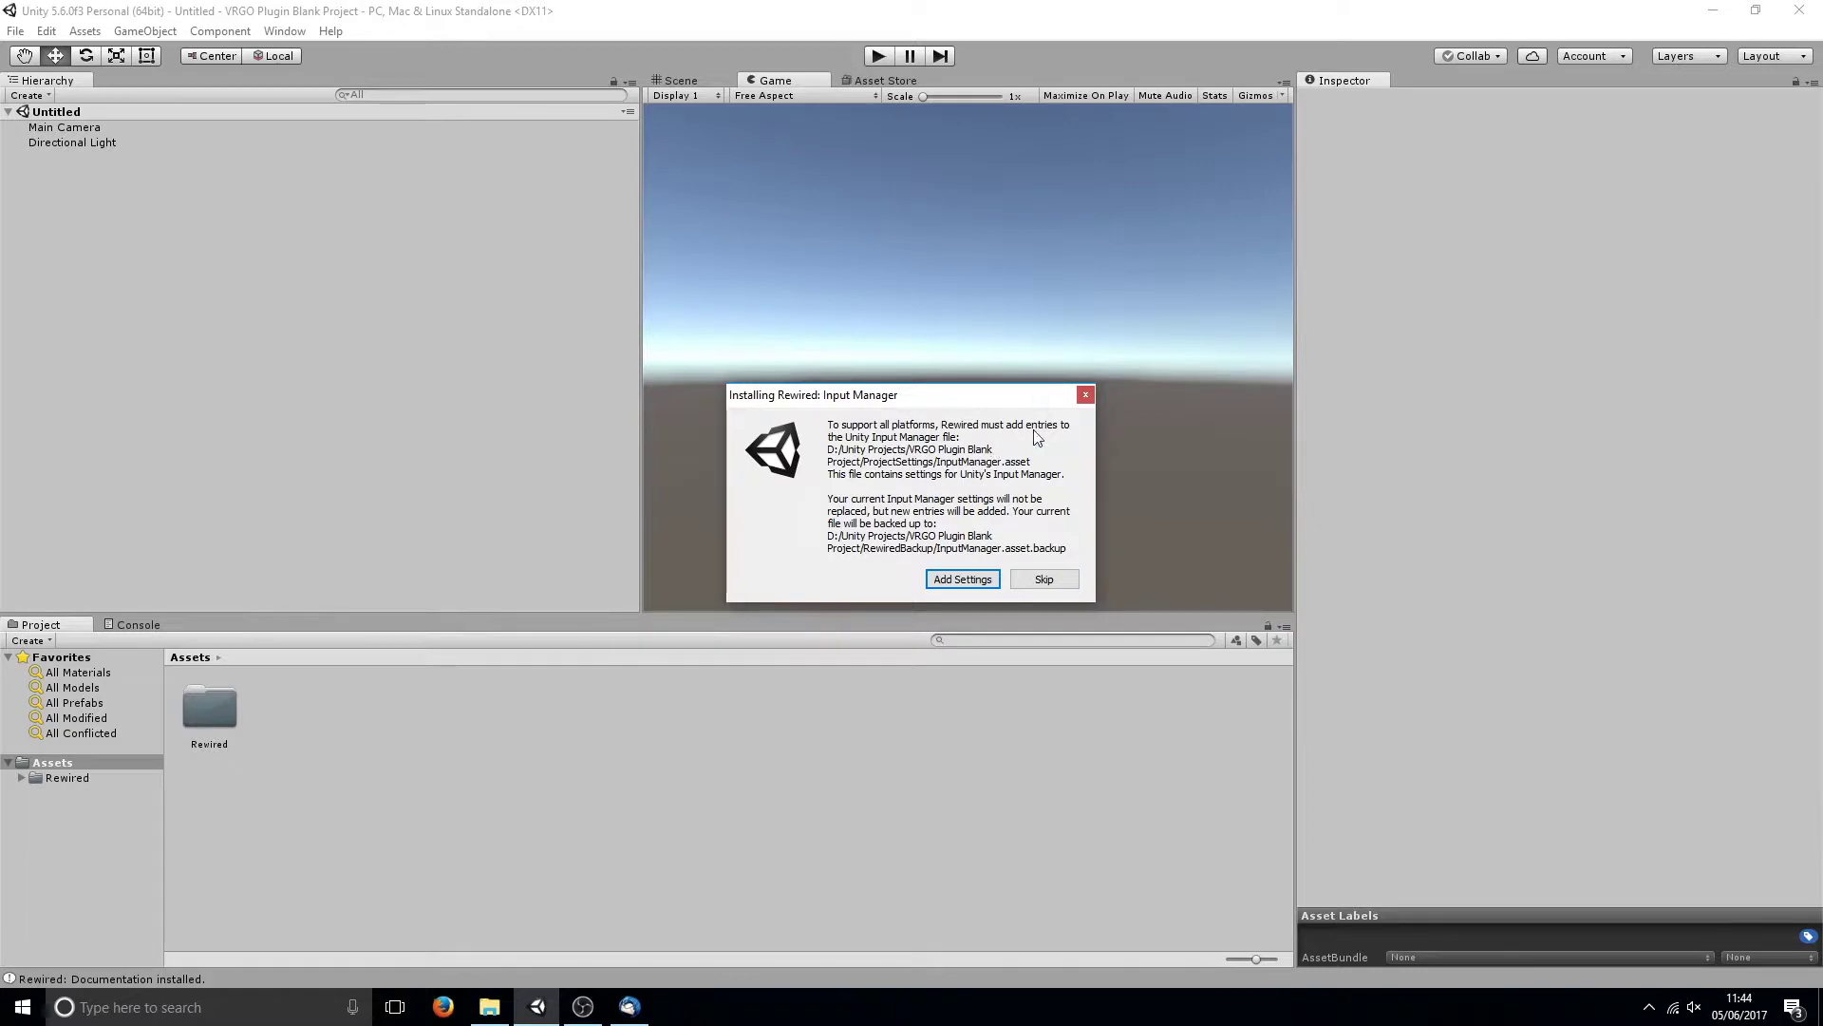
{"action": "left_click", "coordinate": [959, 576]}
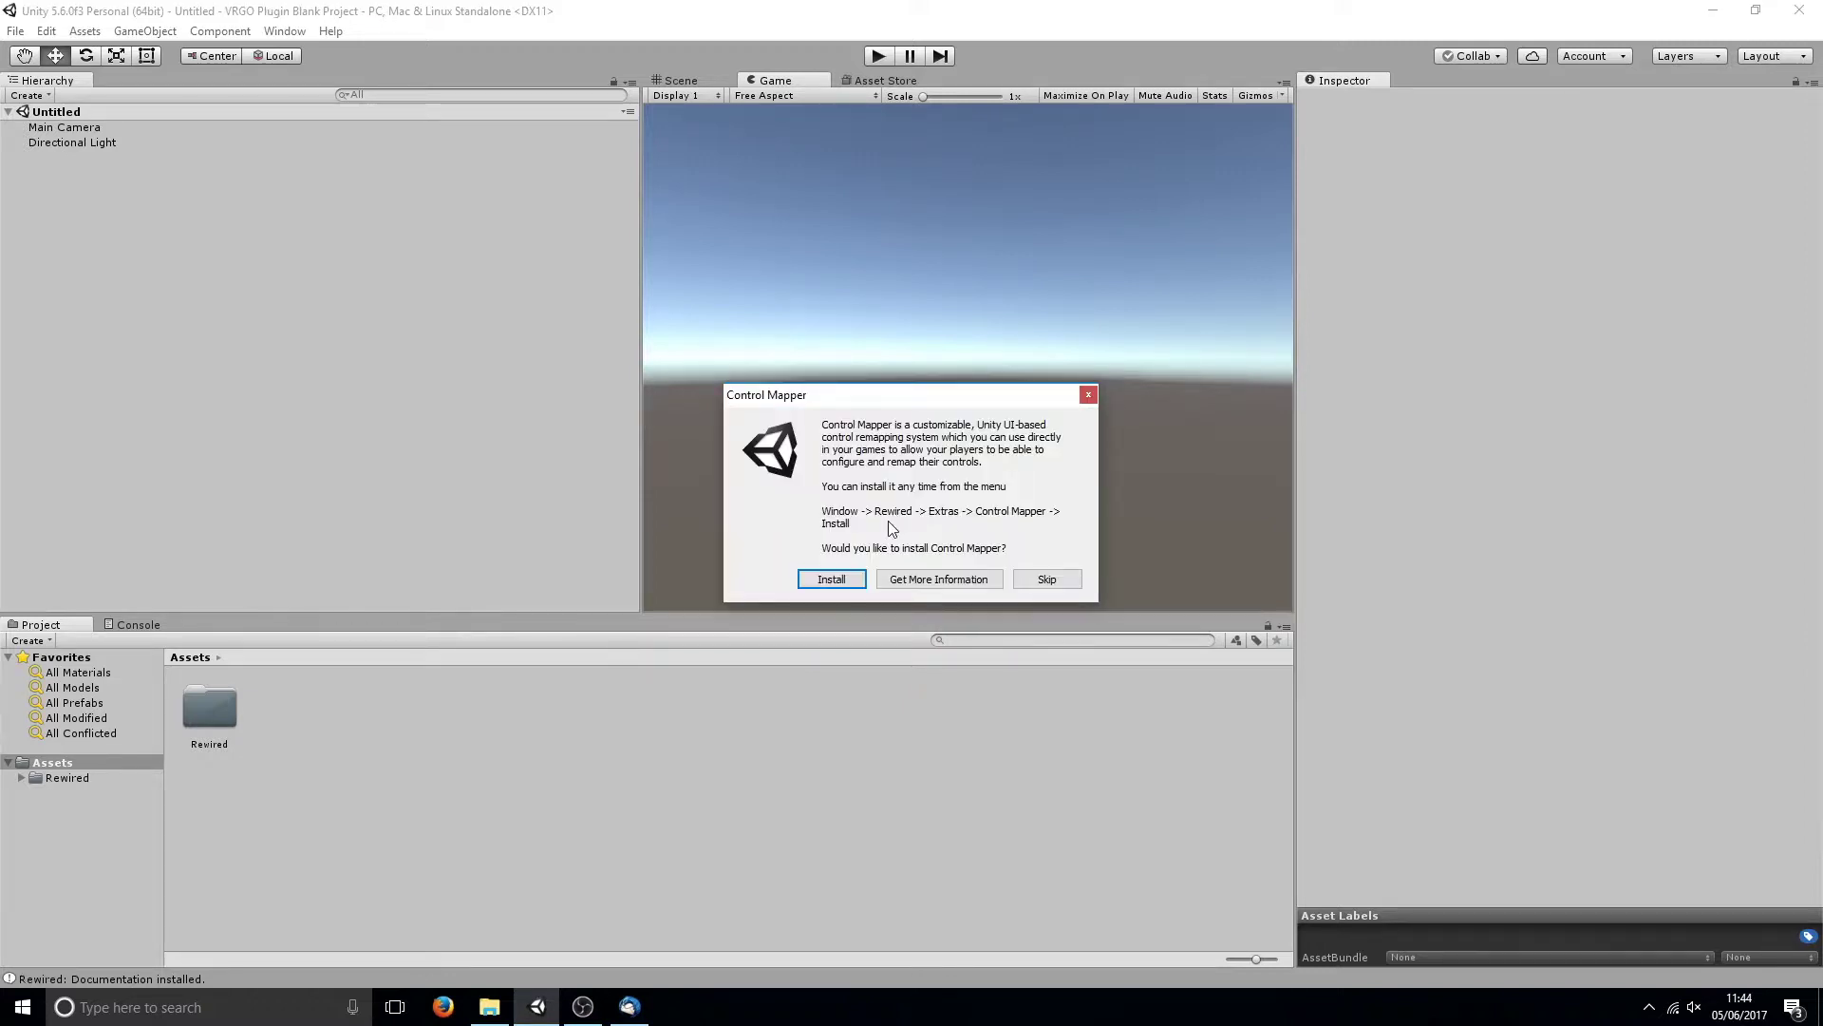
{"action": "left_click", "coordinate": [831, 580]}
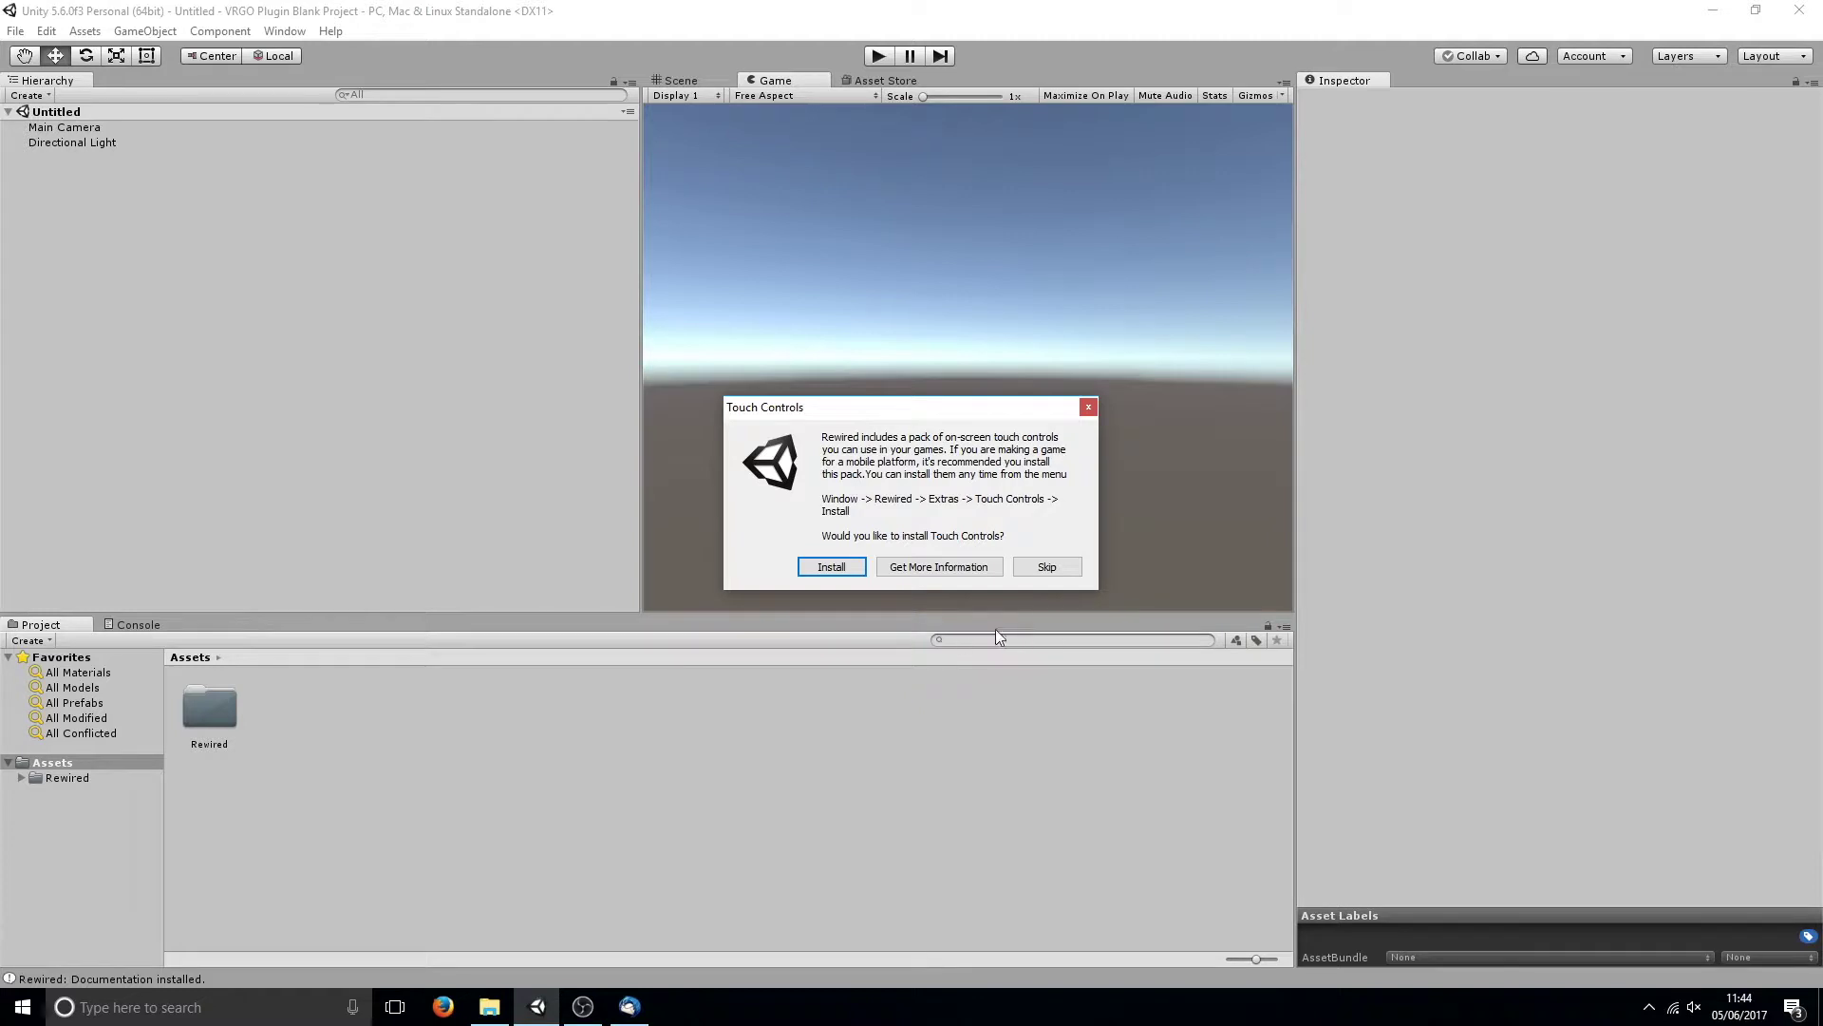
{"action": "left_click", "coordinate": [1063, 574]}
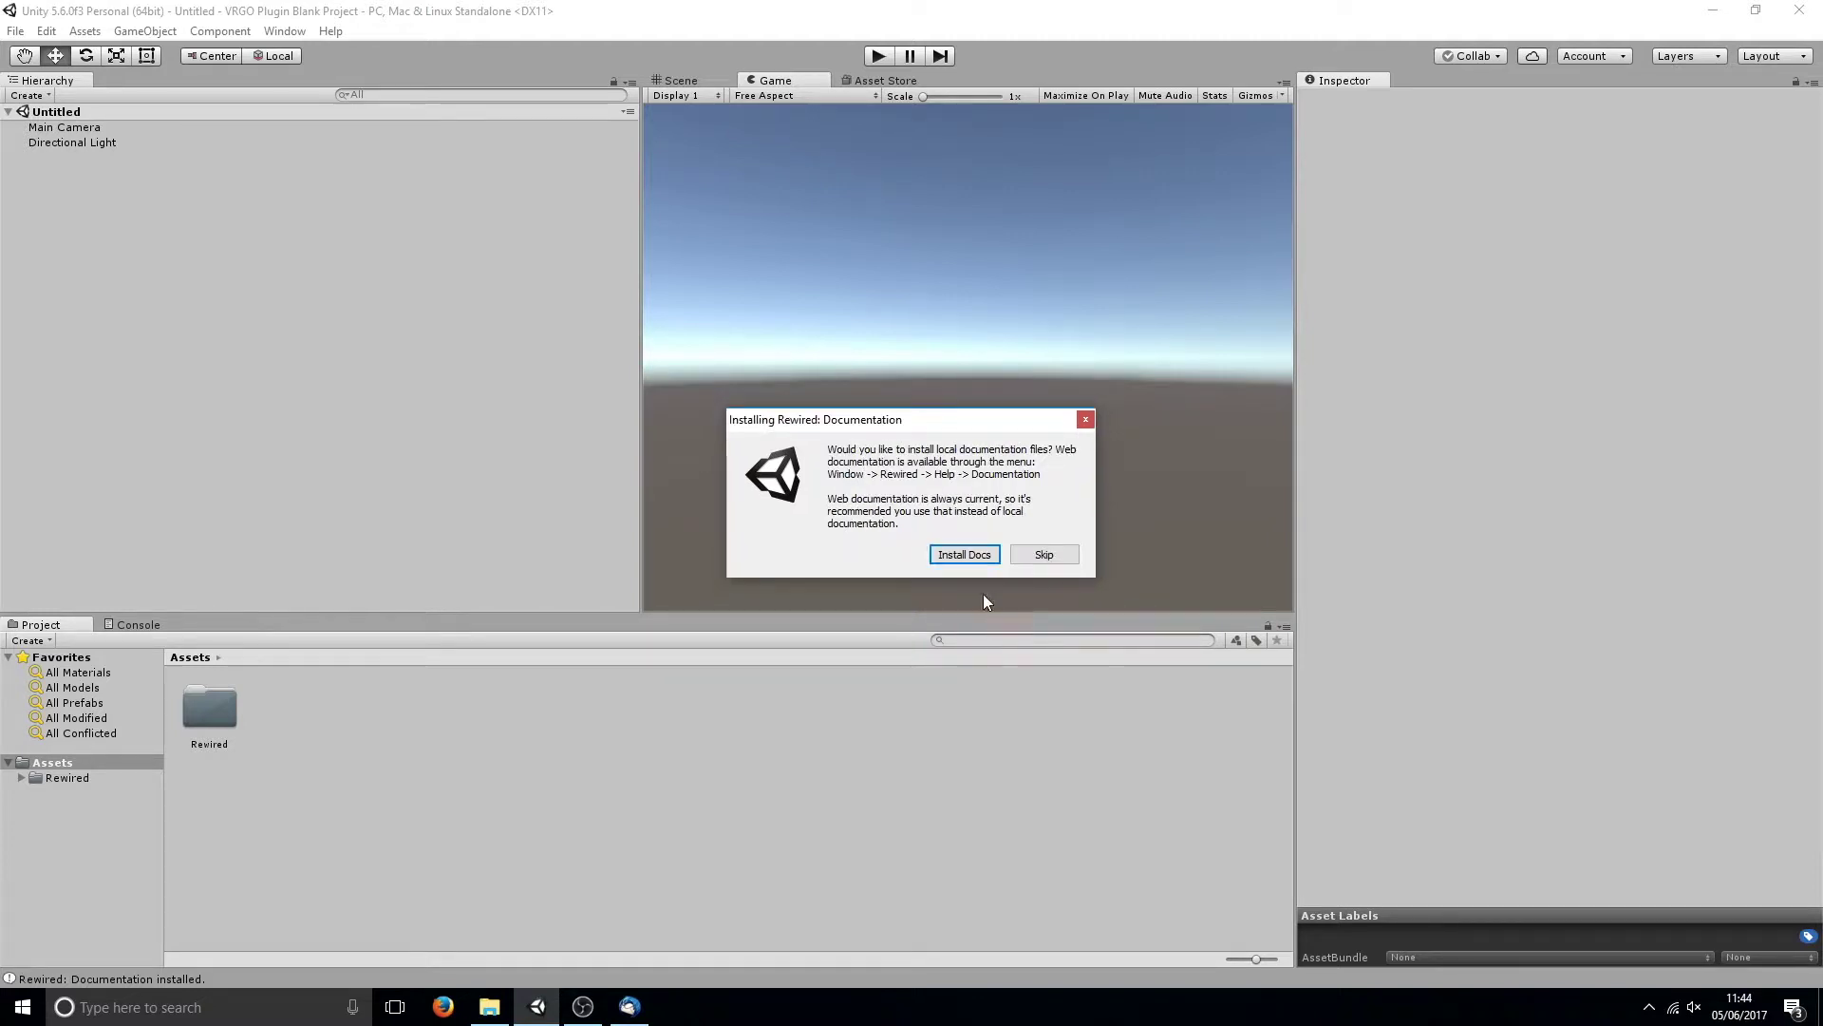
{"action": "left_click", "coordinate": [965, 555]}
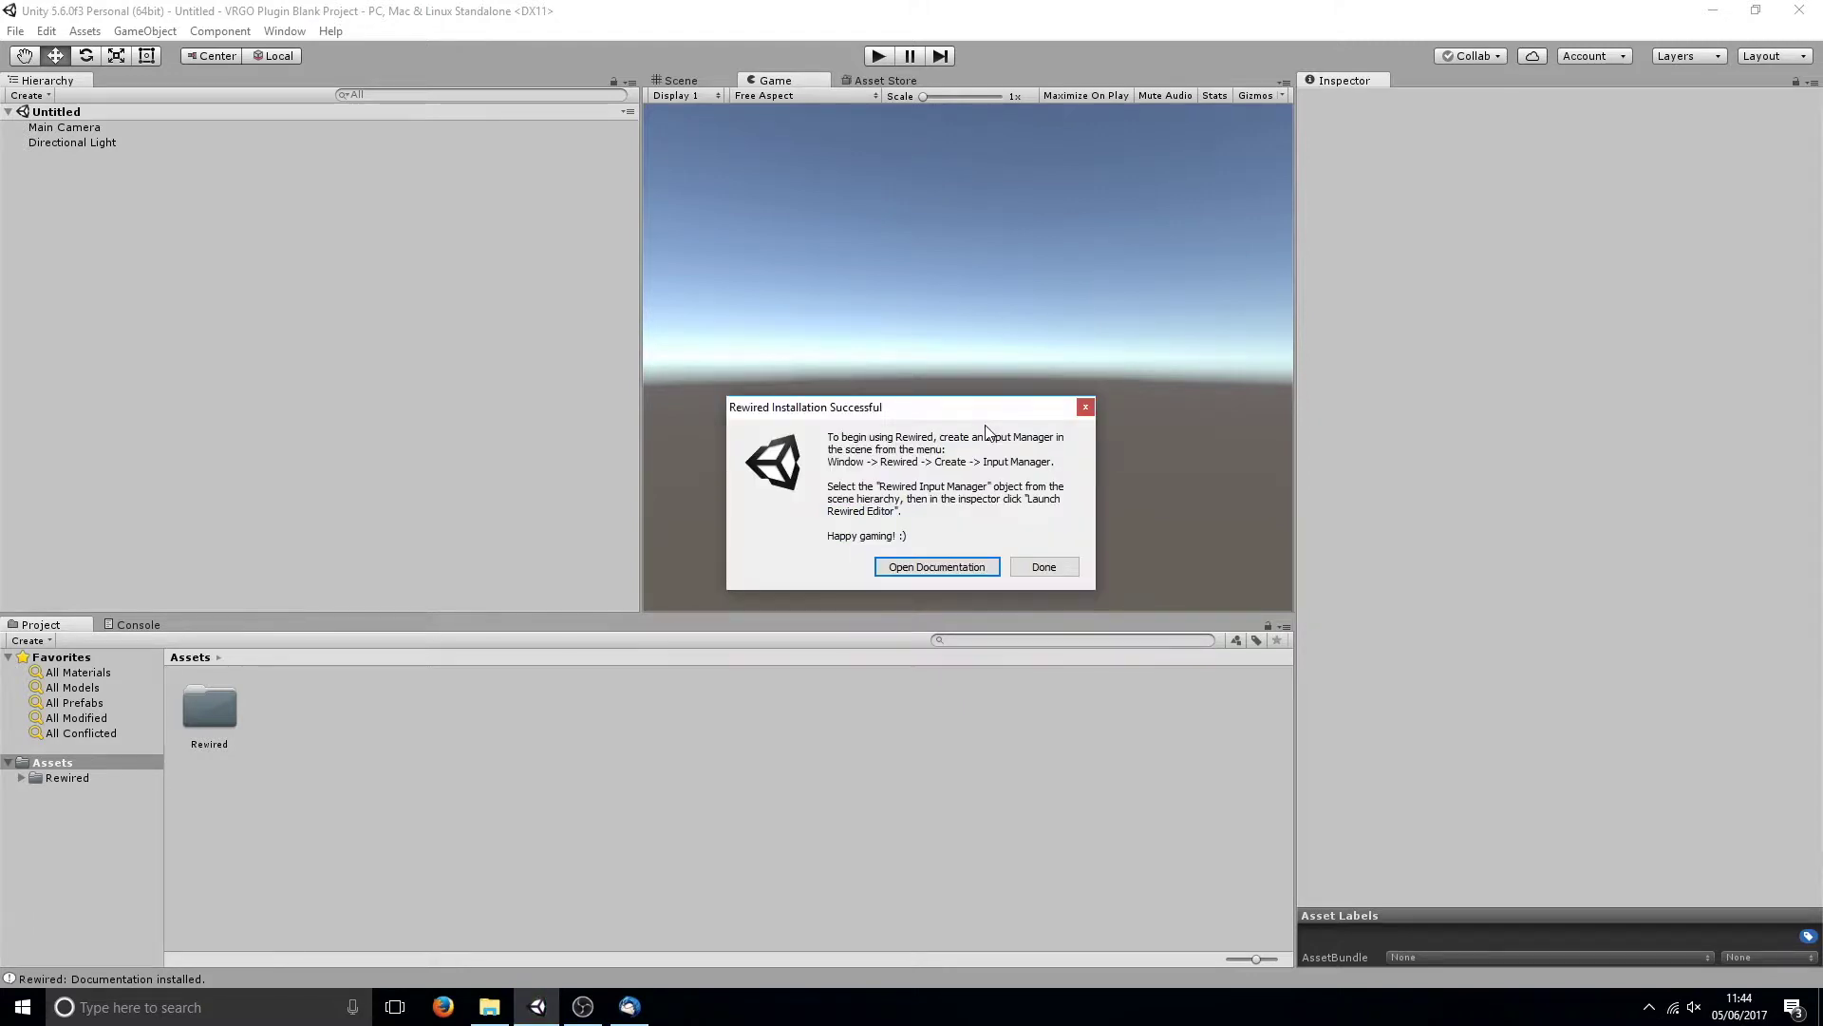
{"action": "left_click", "coordinate": [1047, 570]}
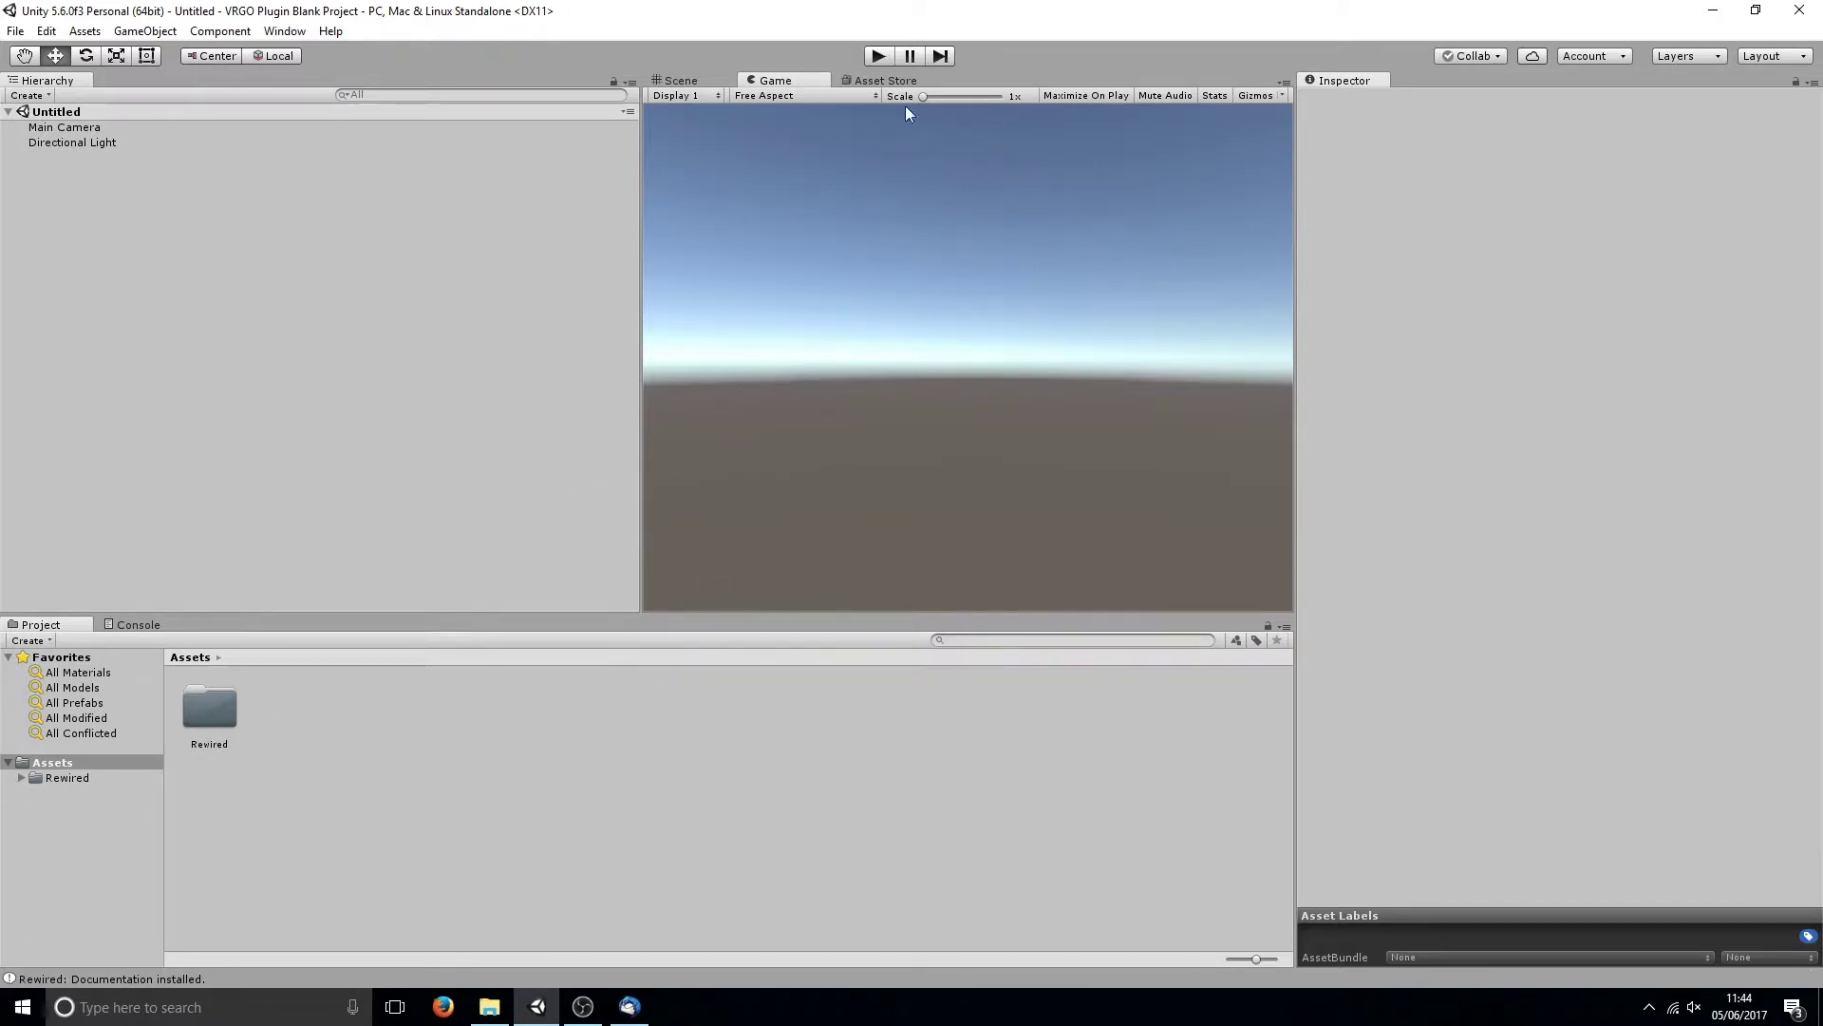
Import the full SteamVR Plugin package from the Asset Store into the project.
{"action": "left_click", "coordinate": [885, 81]}
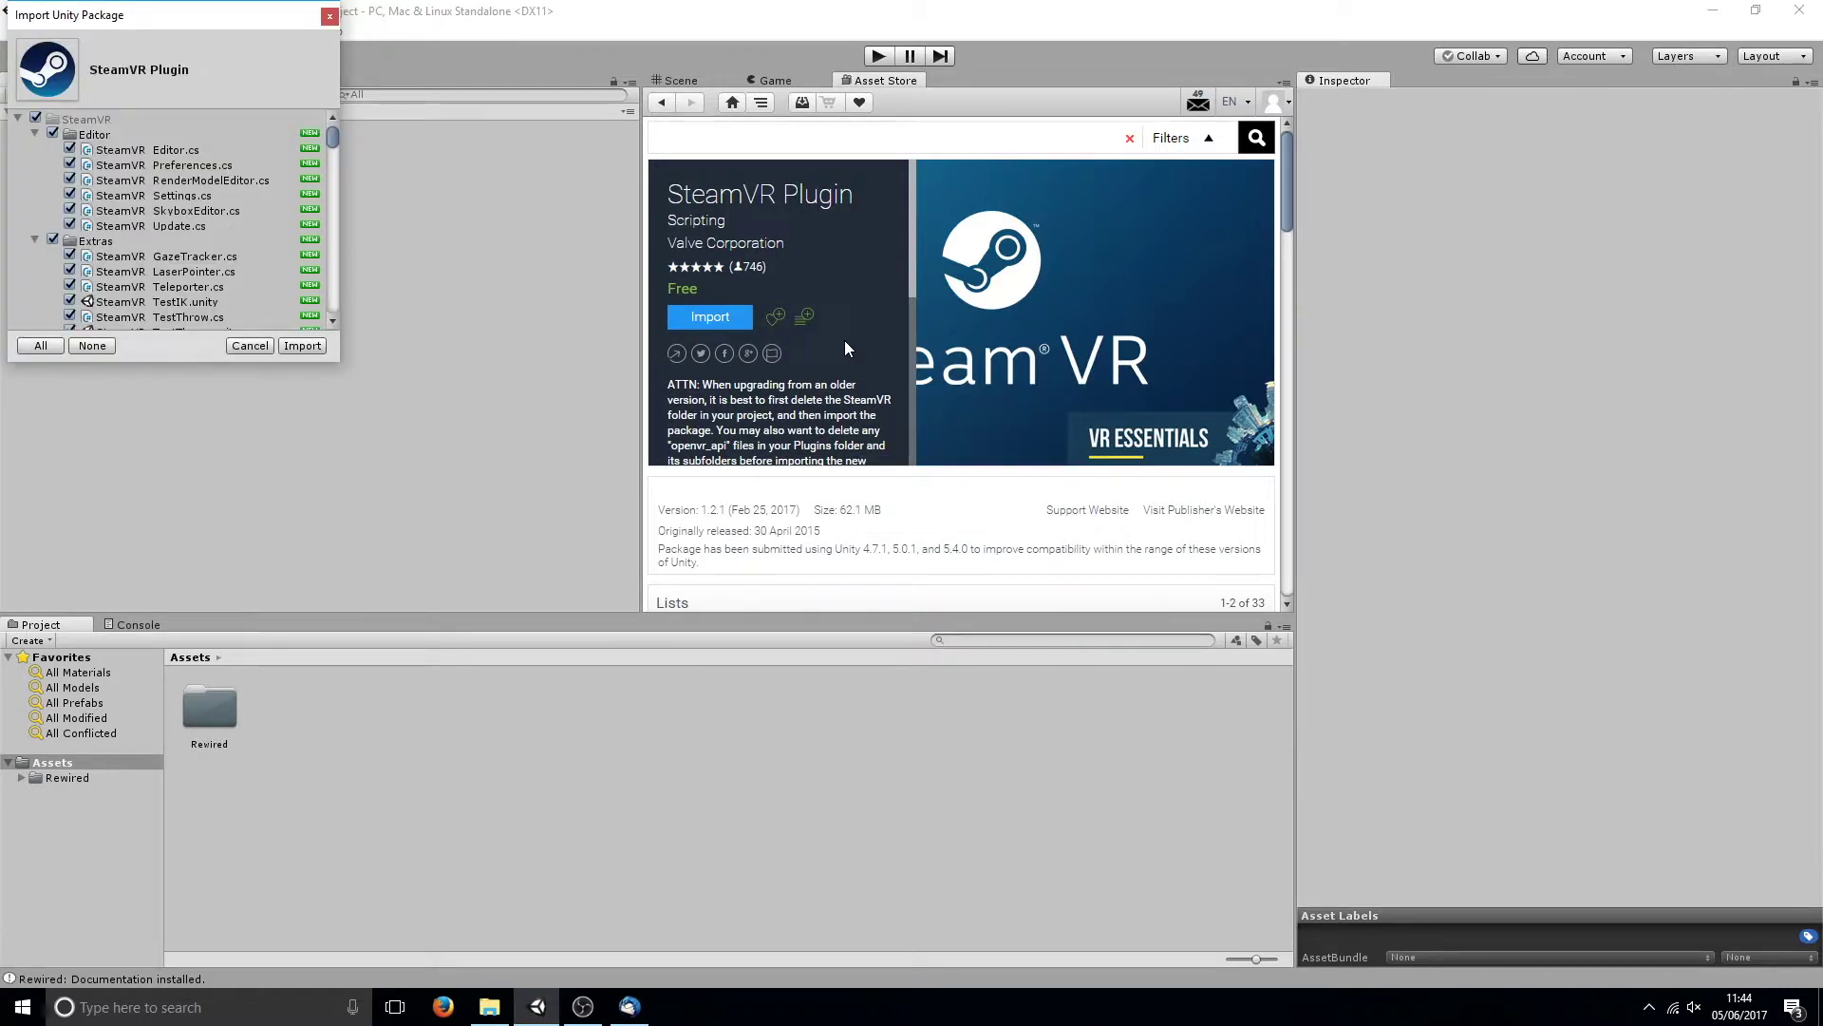
{"action": "scroll", "coordinate": [207, 218], "scroll_direction": "down", "scroll_amount": 8}
{"action": "scroll", "coordinate": [213, 226], "scroll_direction": "down", "scroll_amount": 5}
{"action": "left_click", "coordinate": [296, 344]}
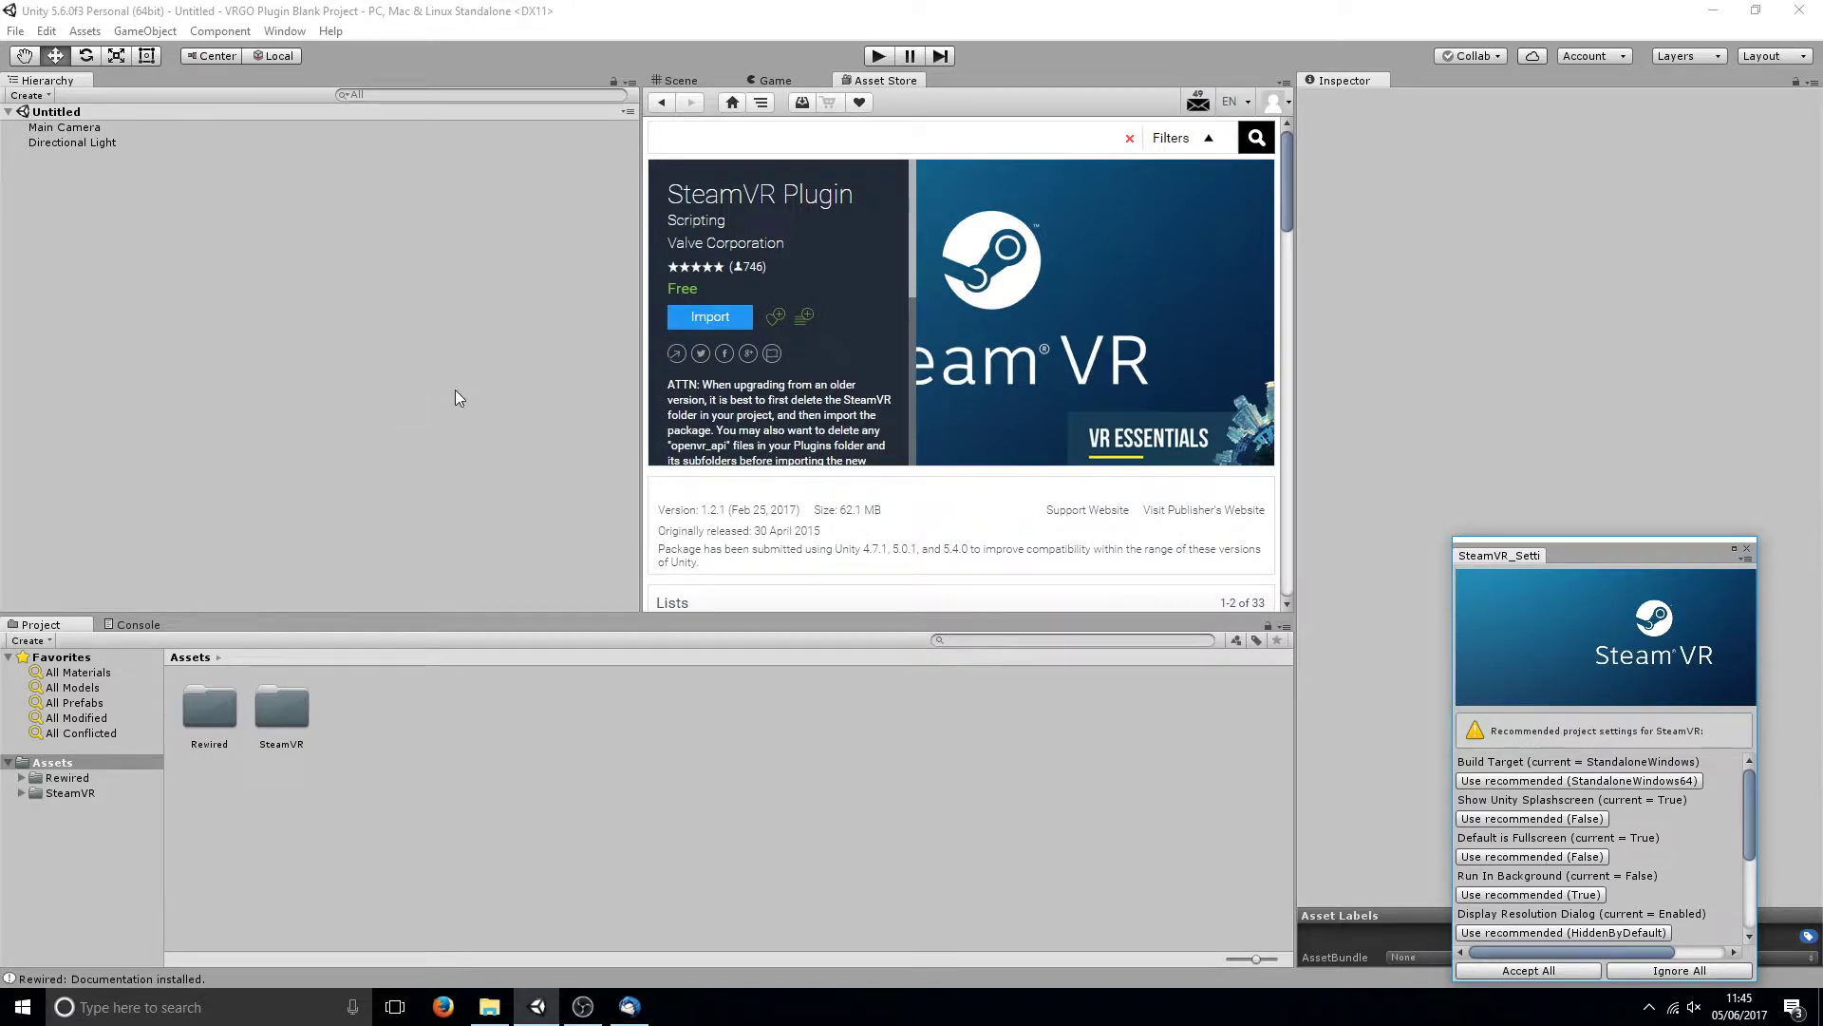
Import the full contents of the custom package VRGO Plugin from the Desktop.
{"action": "left_click", "coordinate": [87, 31]}
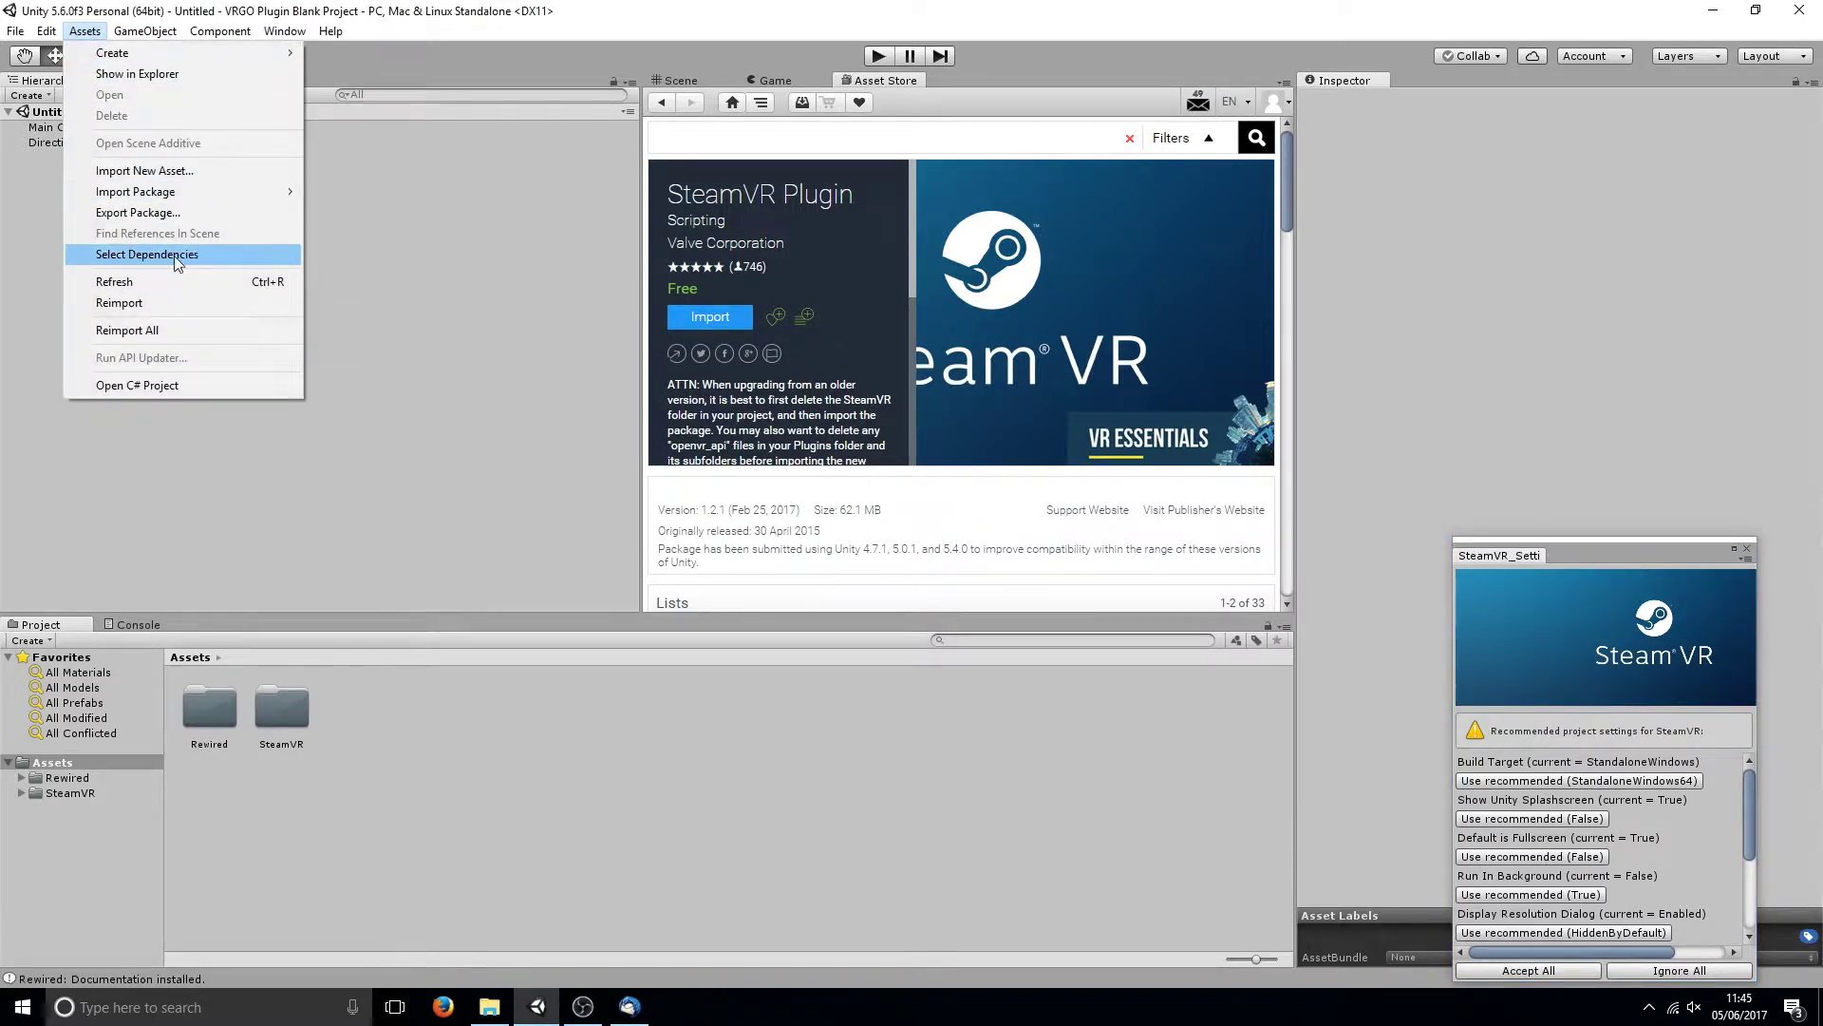
{"action": "mouse_move", "coordinate": [194, 196]}
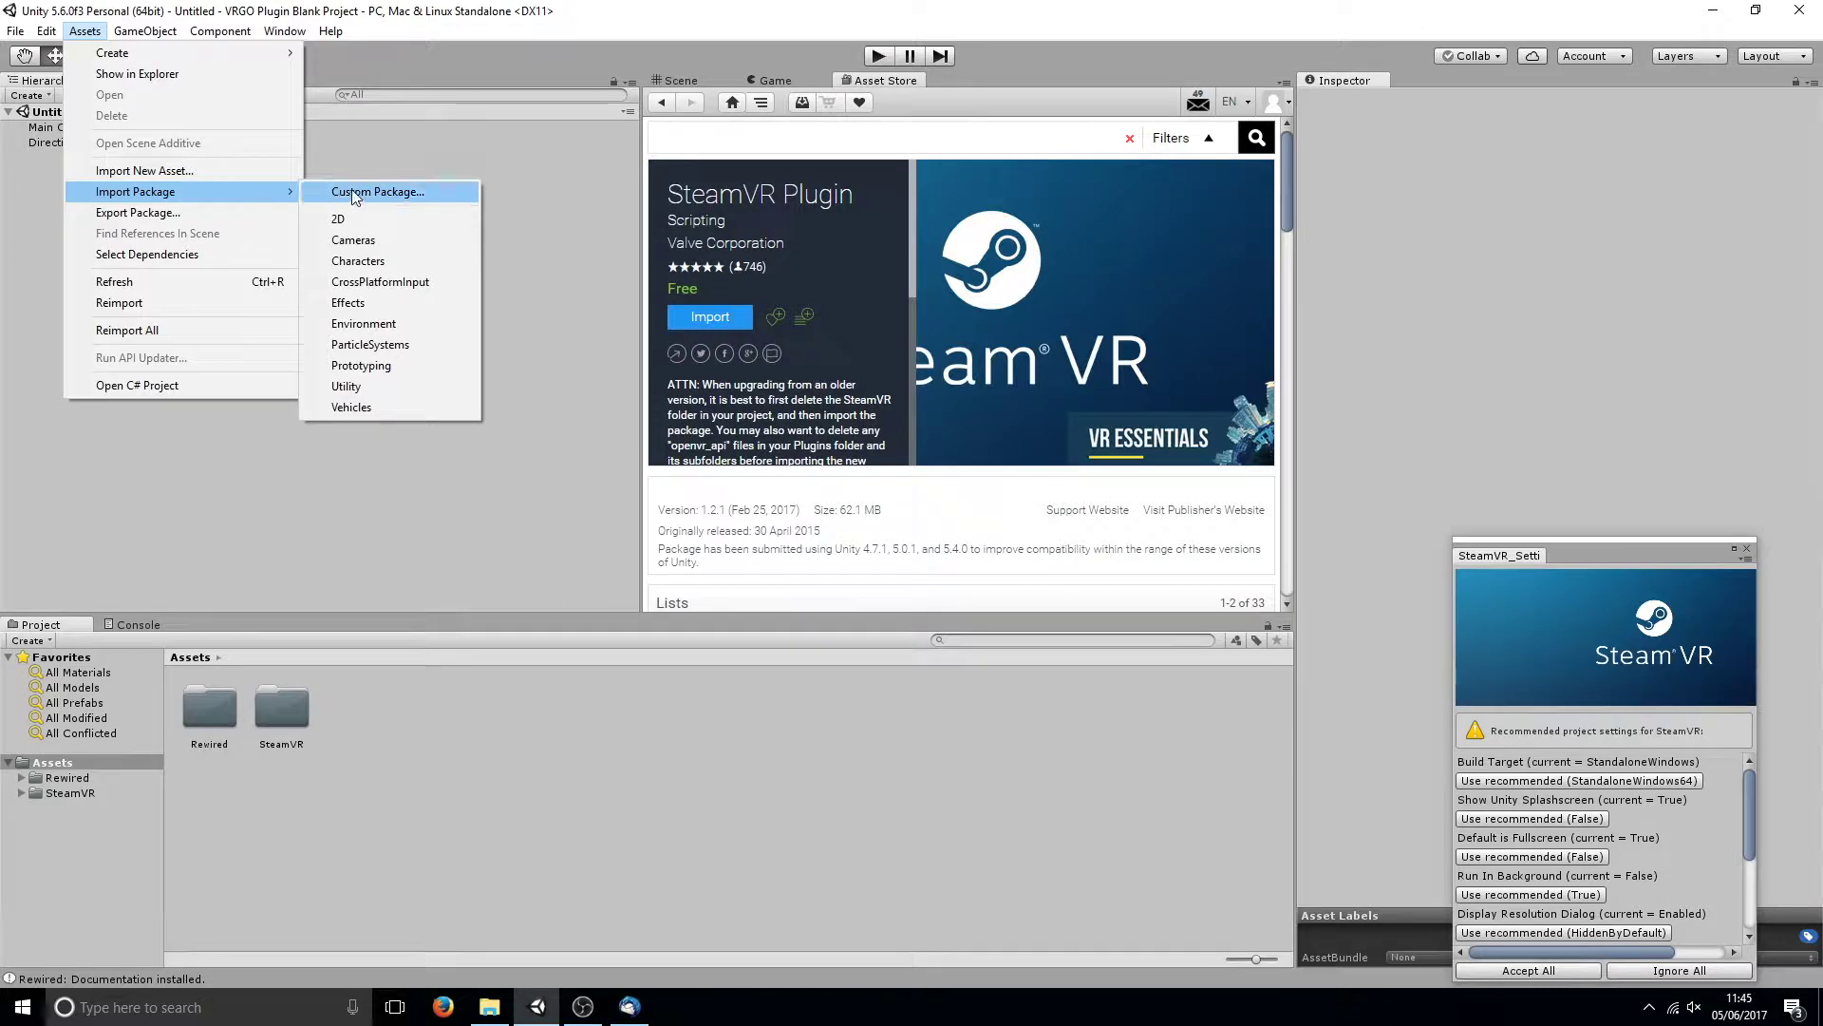
{"action": "left_click", "coordinate": [377, 192]}
{"action": "left_click", "coordinate": [327, 213]}
{"action": "left_click", "coordinate": [993, 700]}
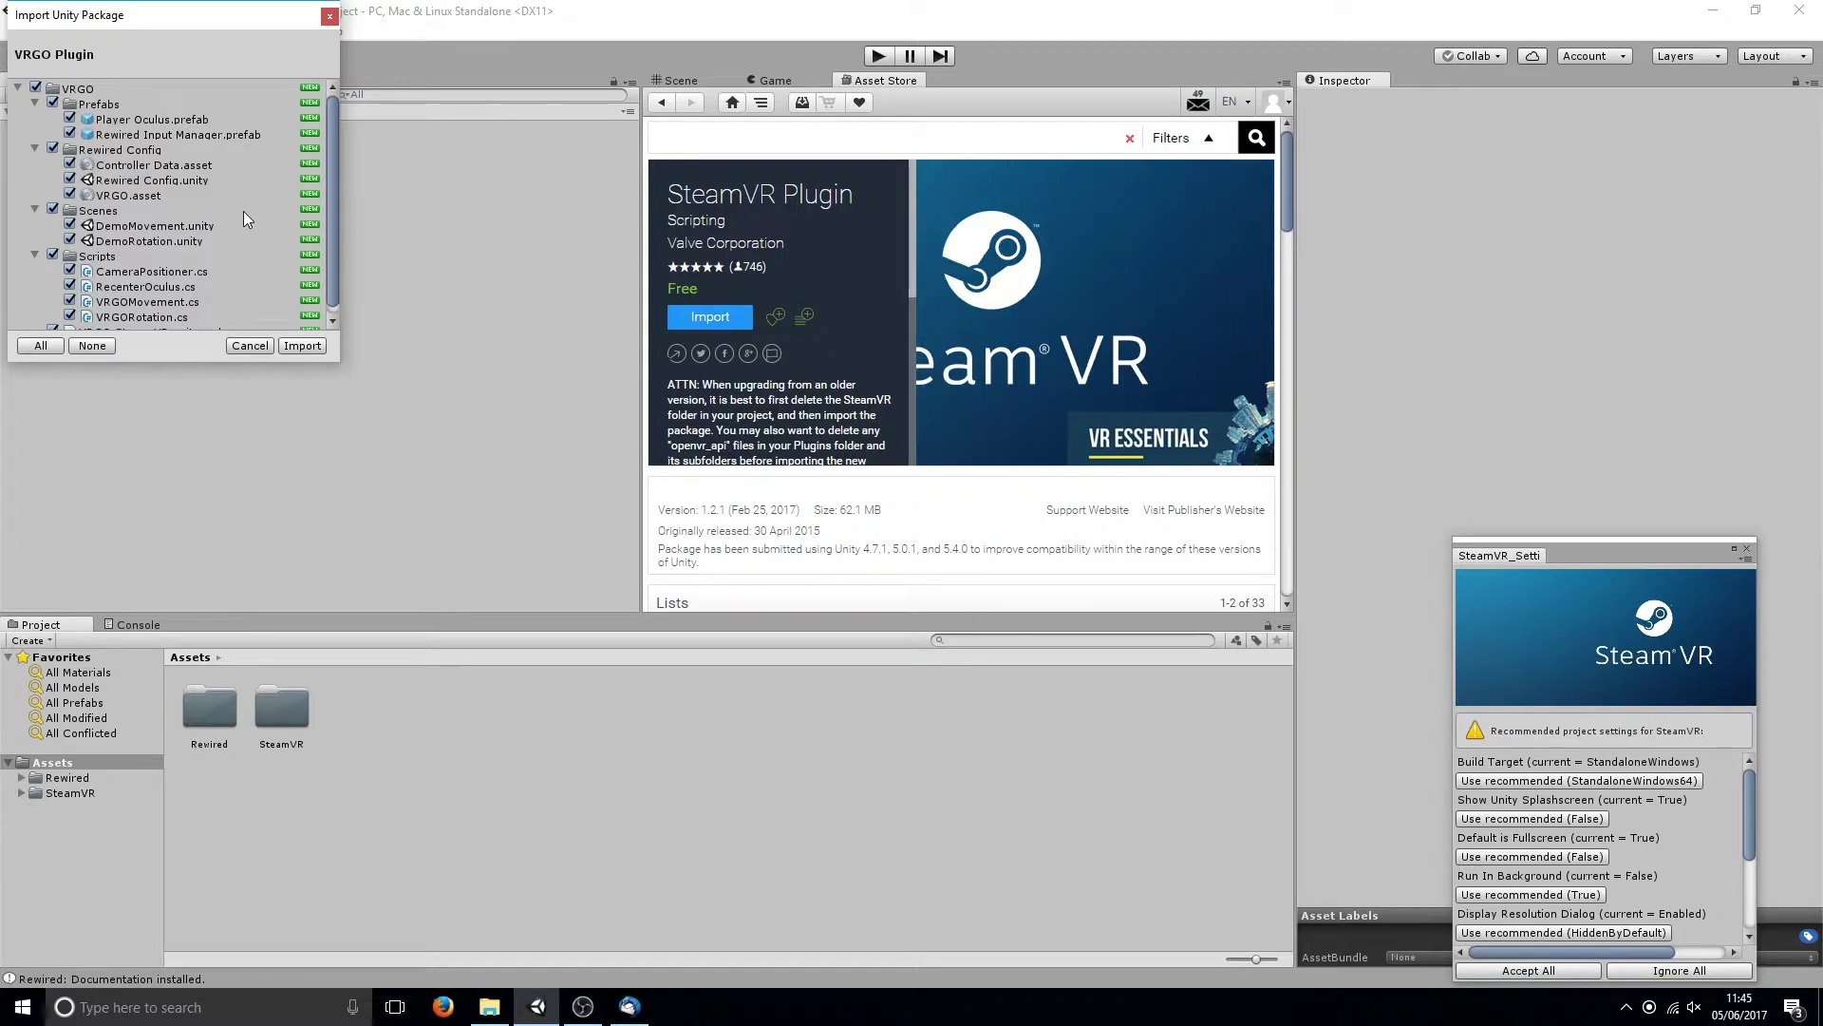
{"action": "scroll", "coordinate": [257, 243], "scroll_direction": "down", "scroll_amount": 1}
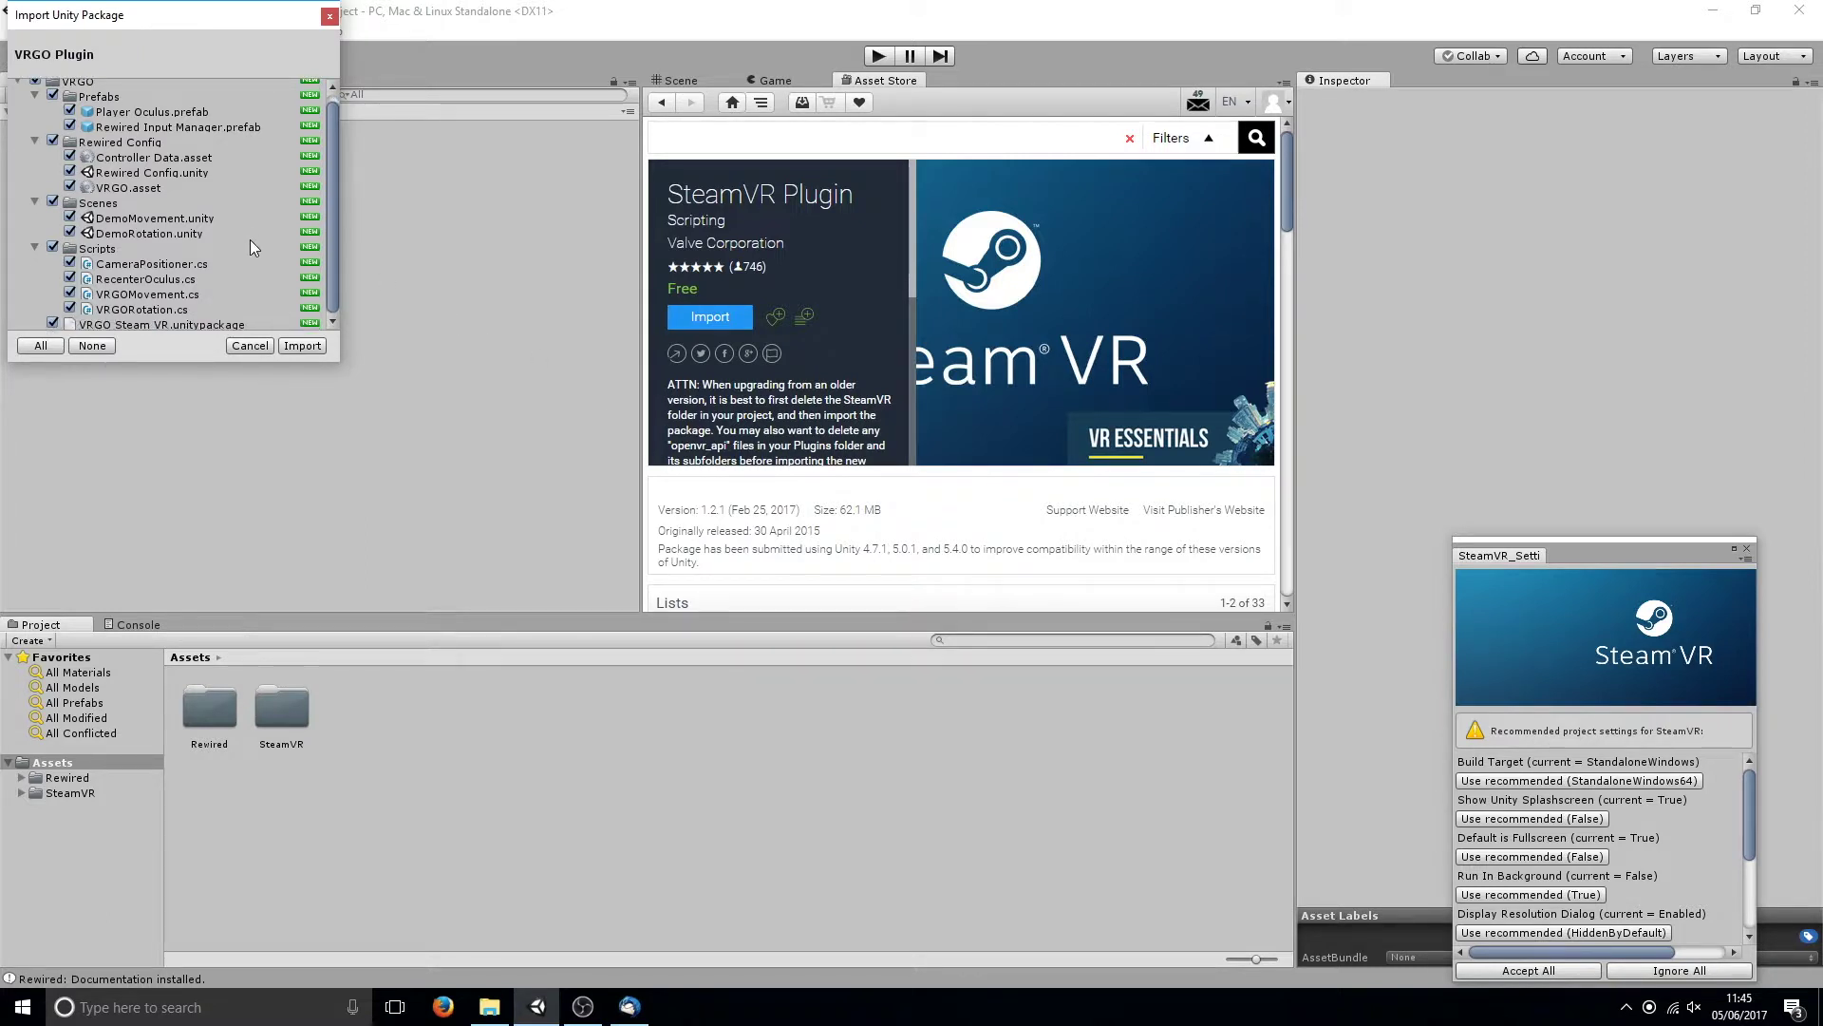
{"action": "scroll", "coordinate": [237, 223], "scroll_direction": "up", "scroll_amount": 1}
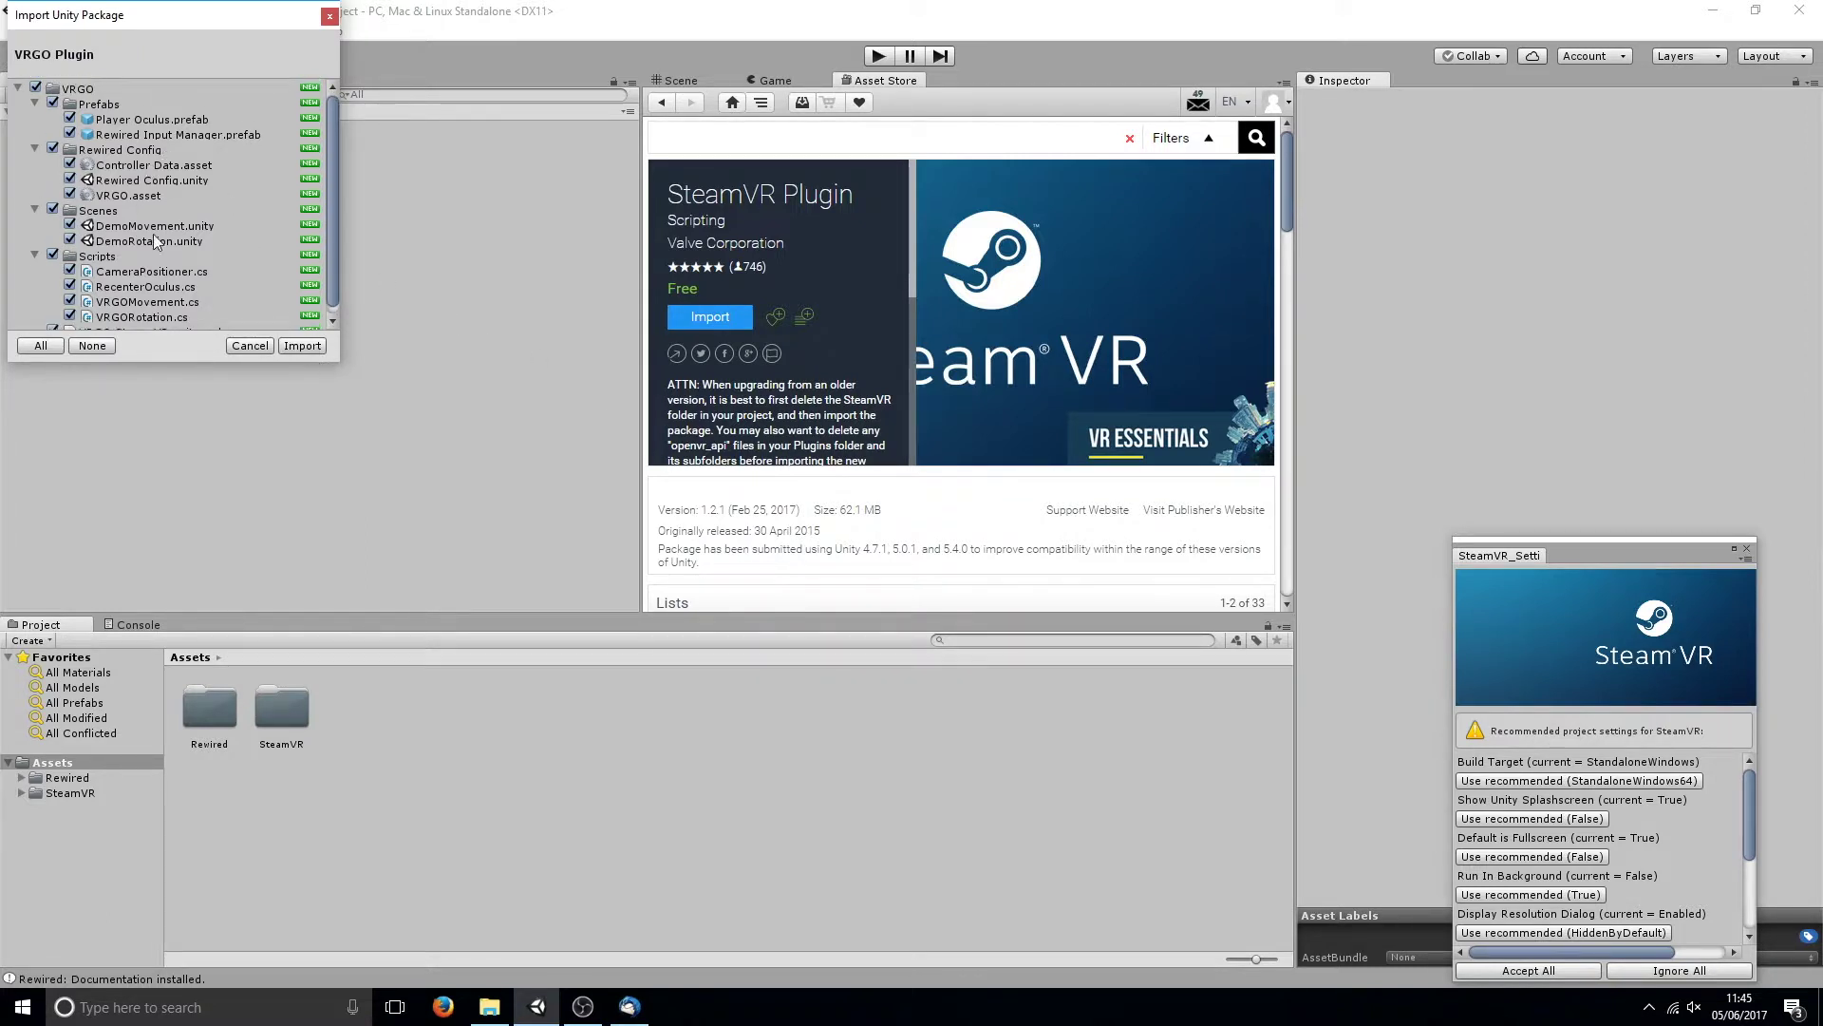
{"action": "left_click", "coordinate": [302, 346]}
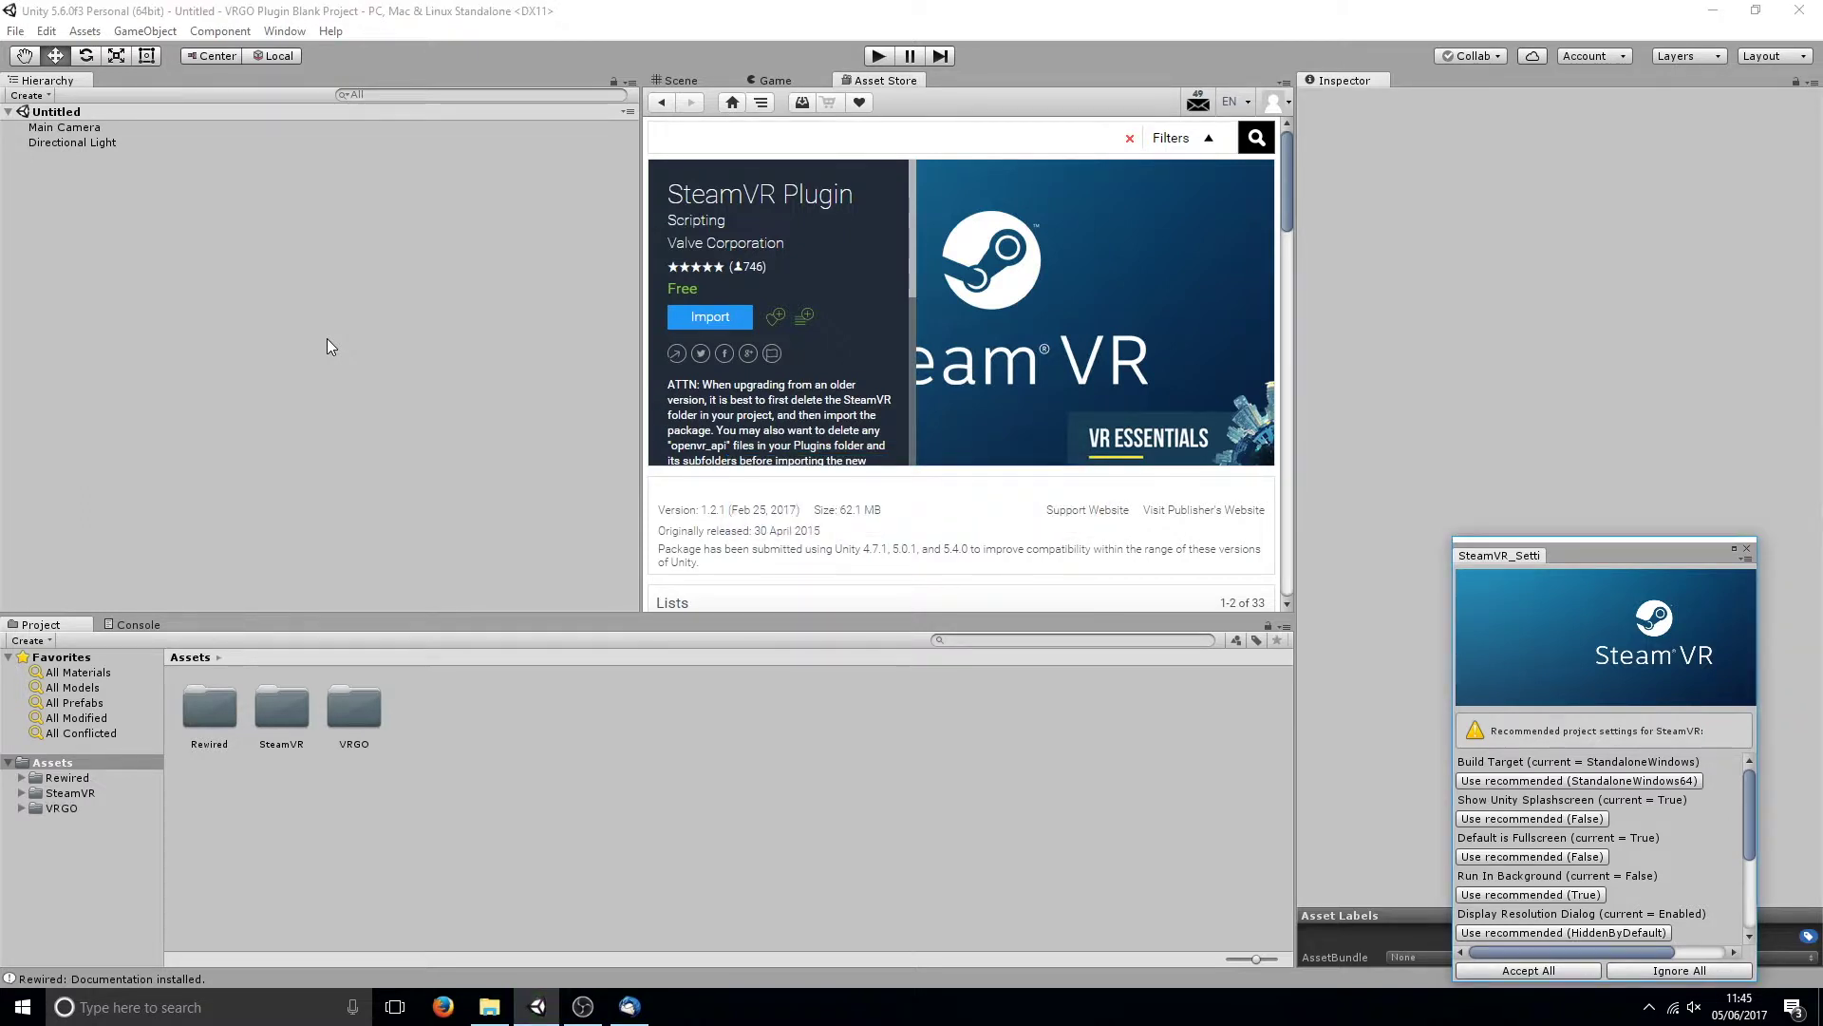
Import the VRGO Steam VR package found in the project's VRGO folder, including Player Vive.prefab and RecenterSteamVR.cs.
{"action": "double_click", "coordinate": [365, 710]}
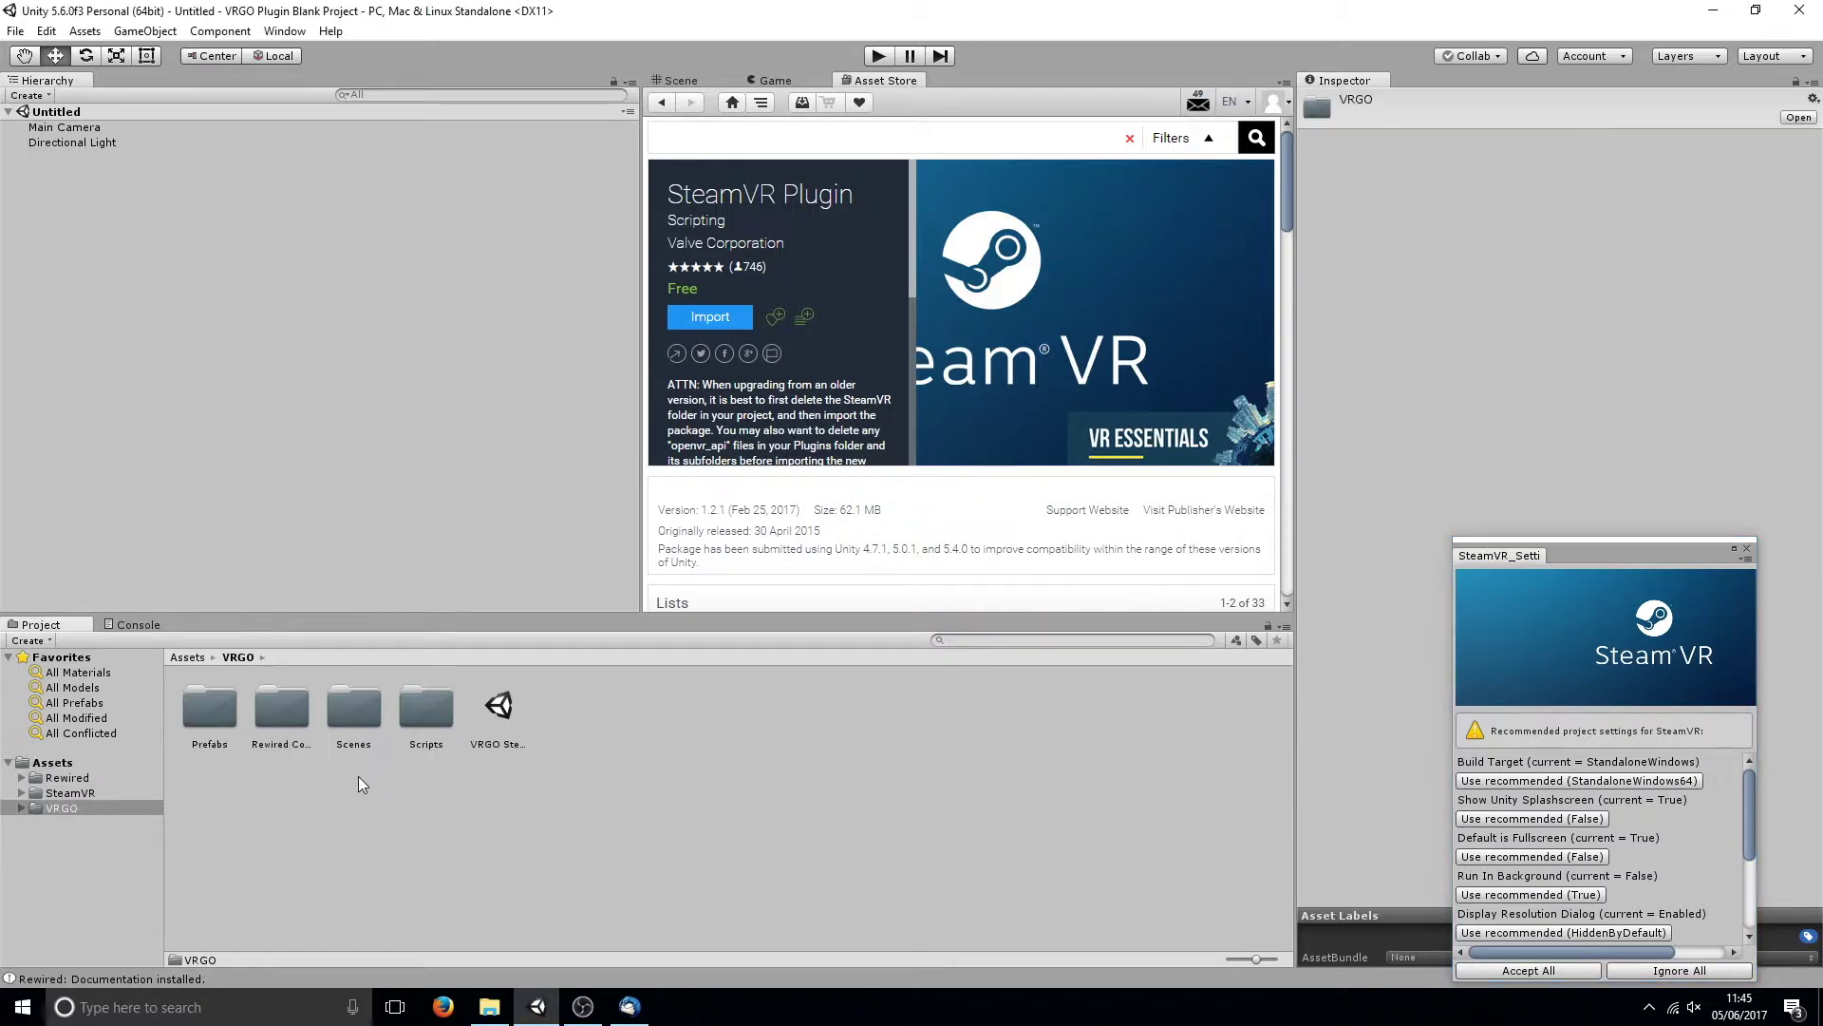
{"action": "left_click", "coordinate": [499, 722]}
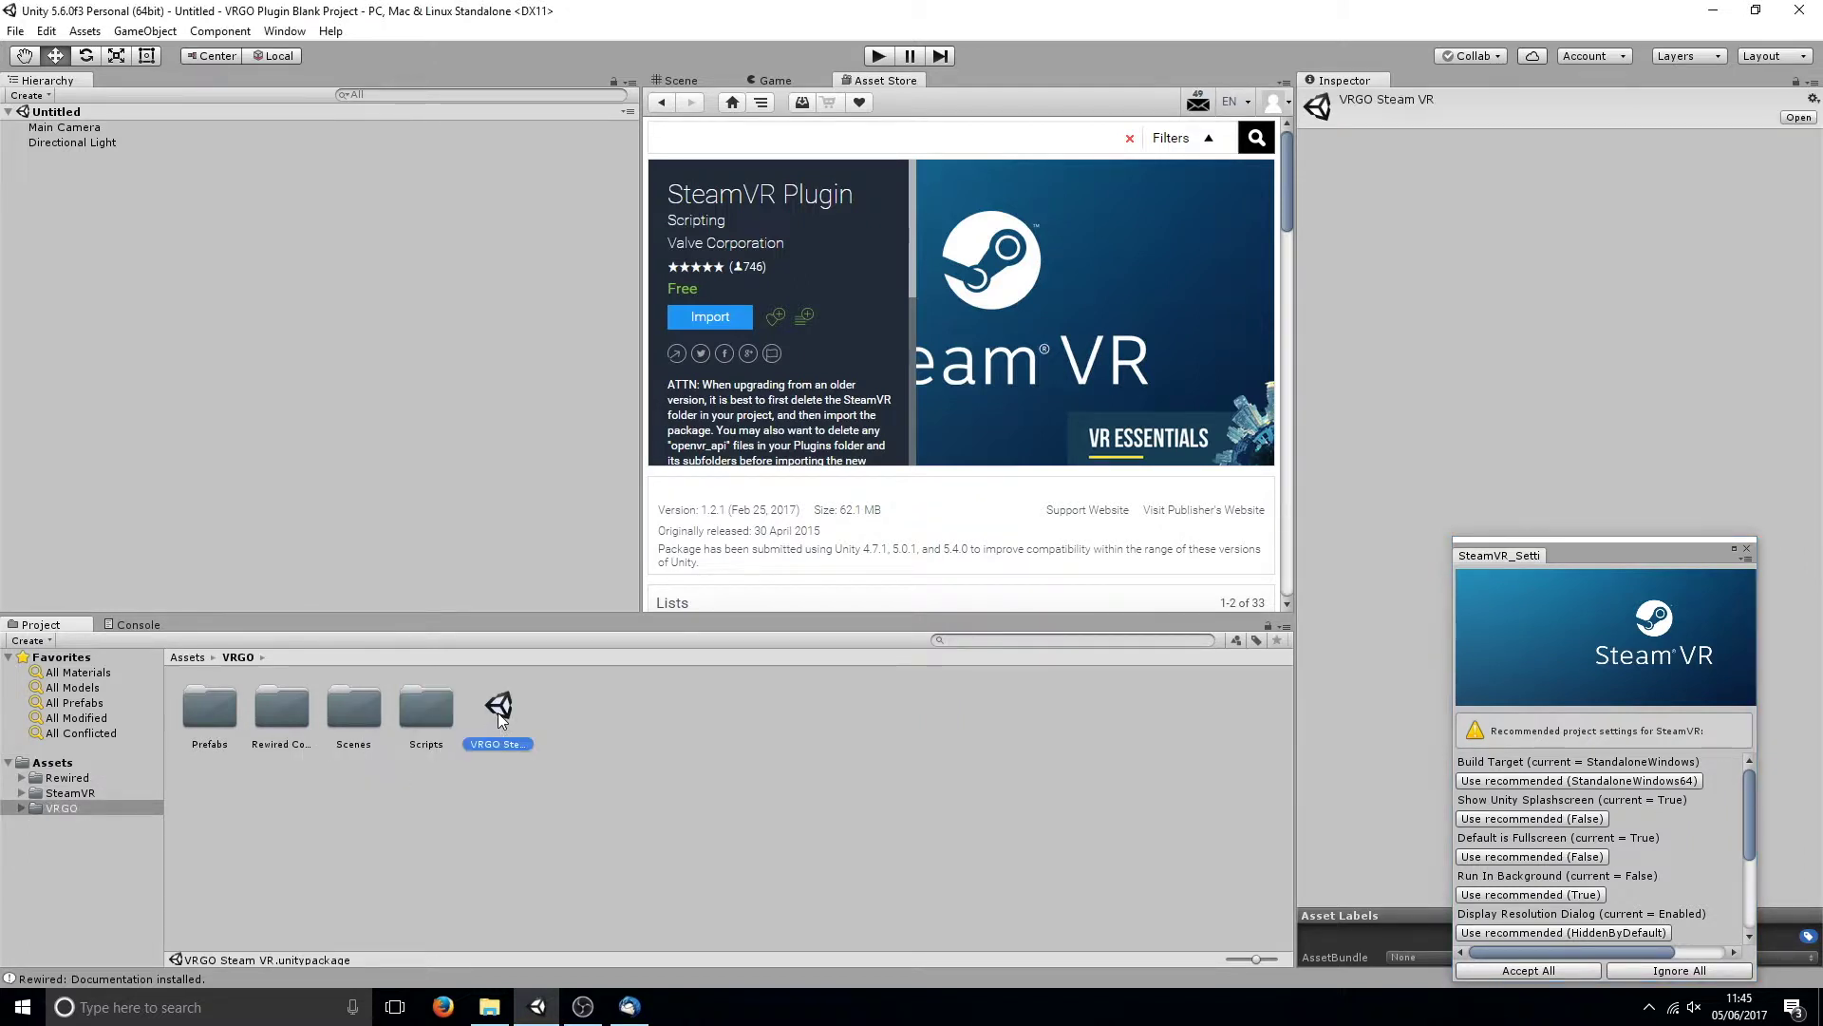
{"action": "double_click", "coordinate": [500, 714]}
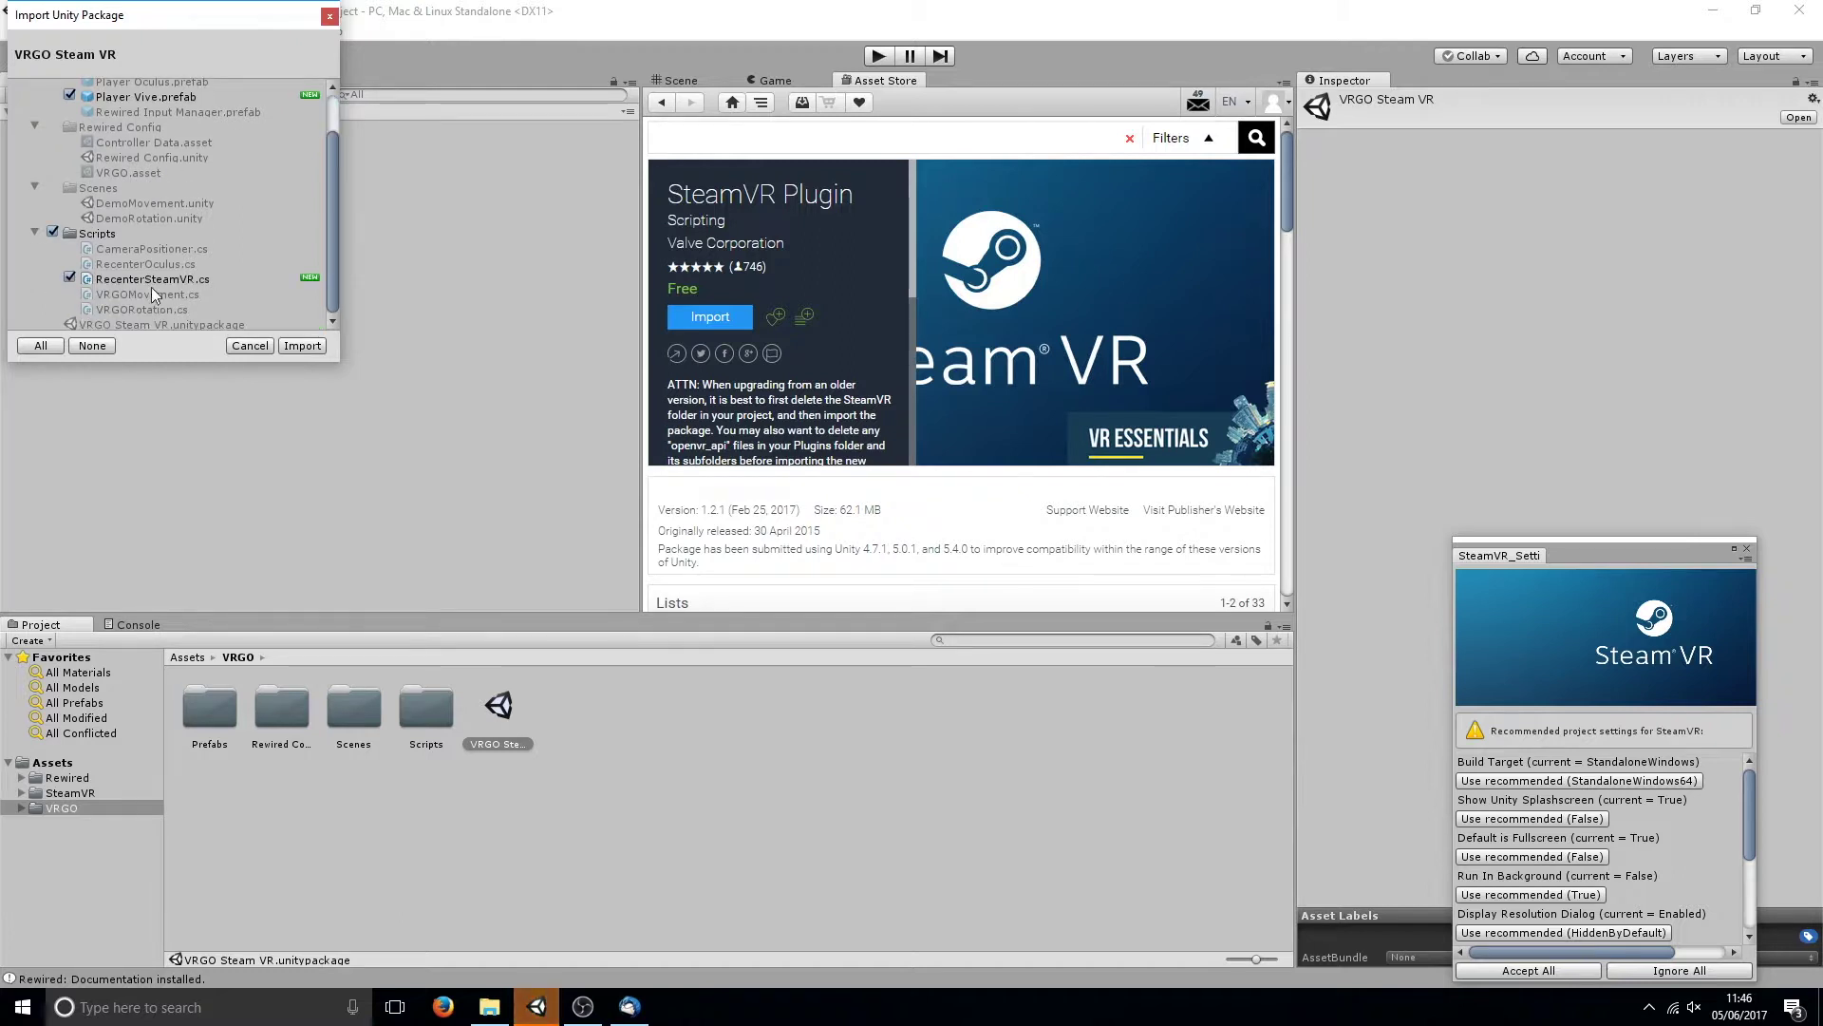
{"action": "left_click", "coordinate": [300, 346]}
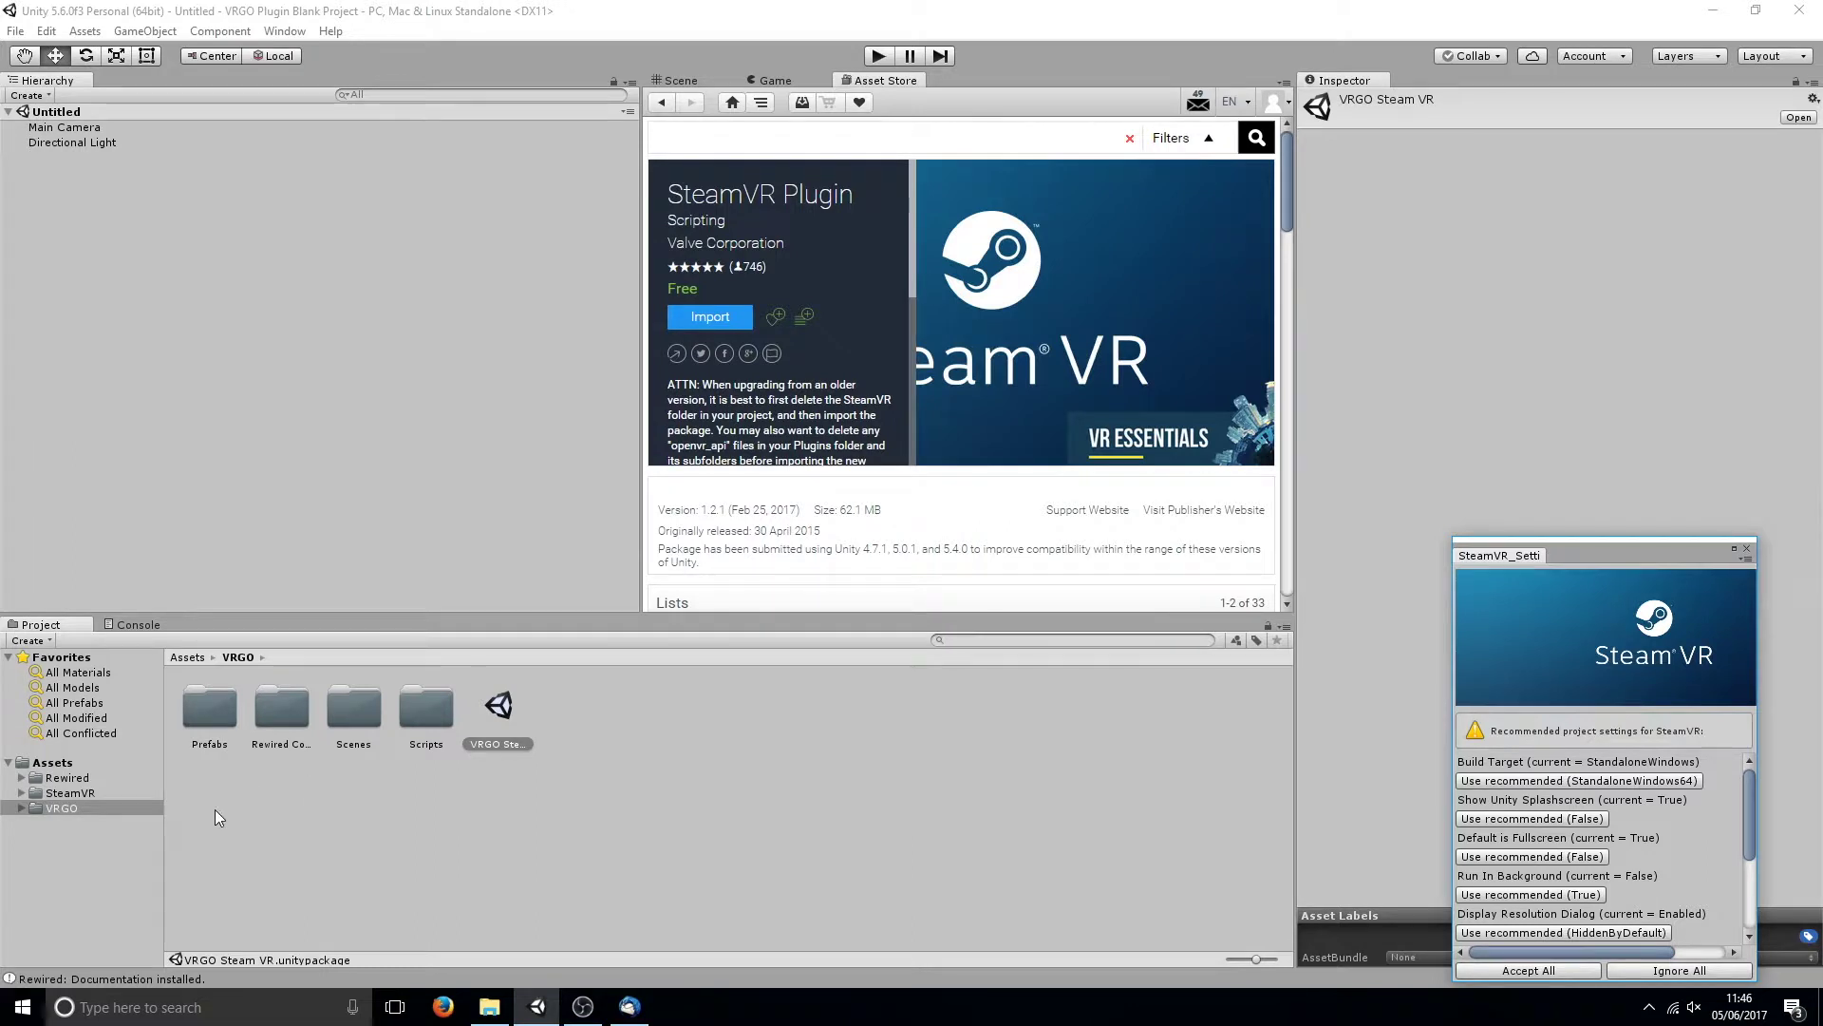
Open the DemoMovement scene from the VRGO Scenes folder and test it in play mode.
{"action": "double_click", "coordinate": [329, 710]}
{"action": "double_click", "coordinate": [224, 714]}
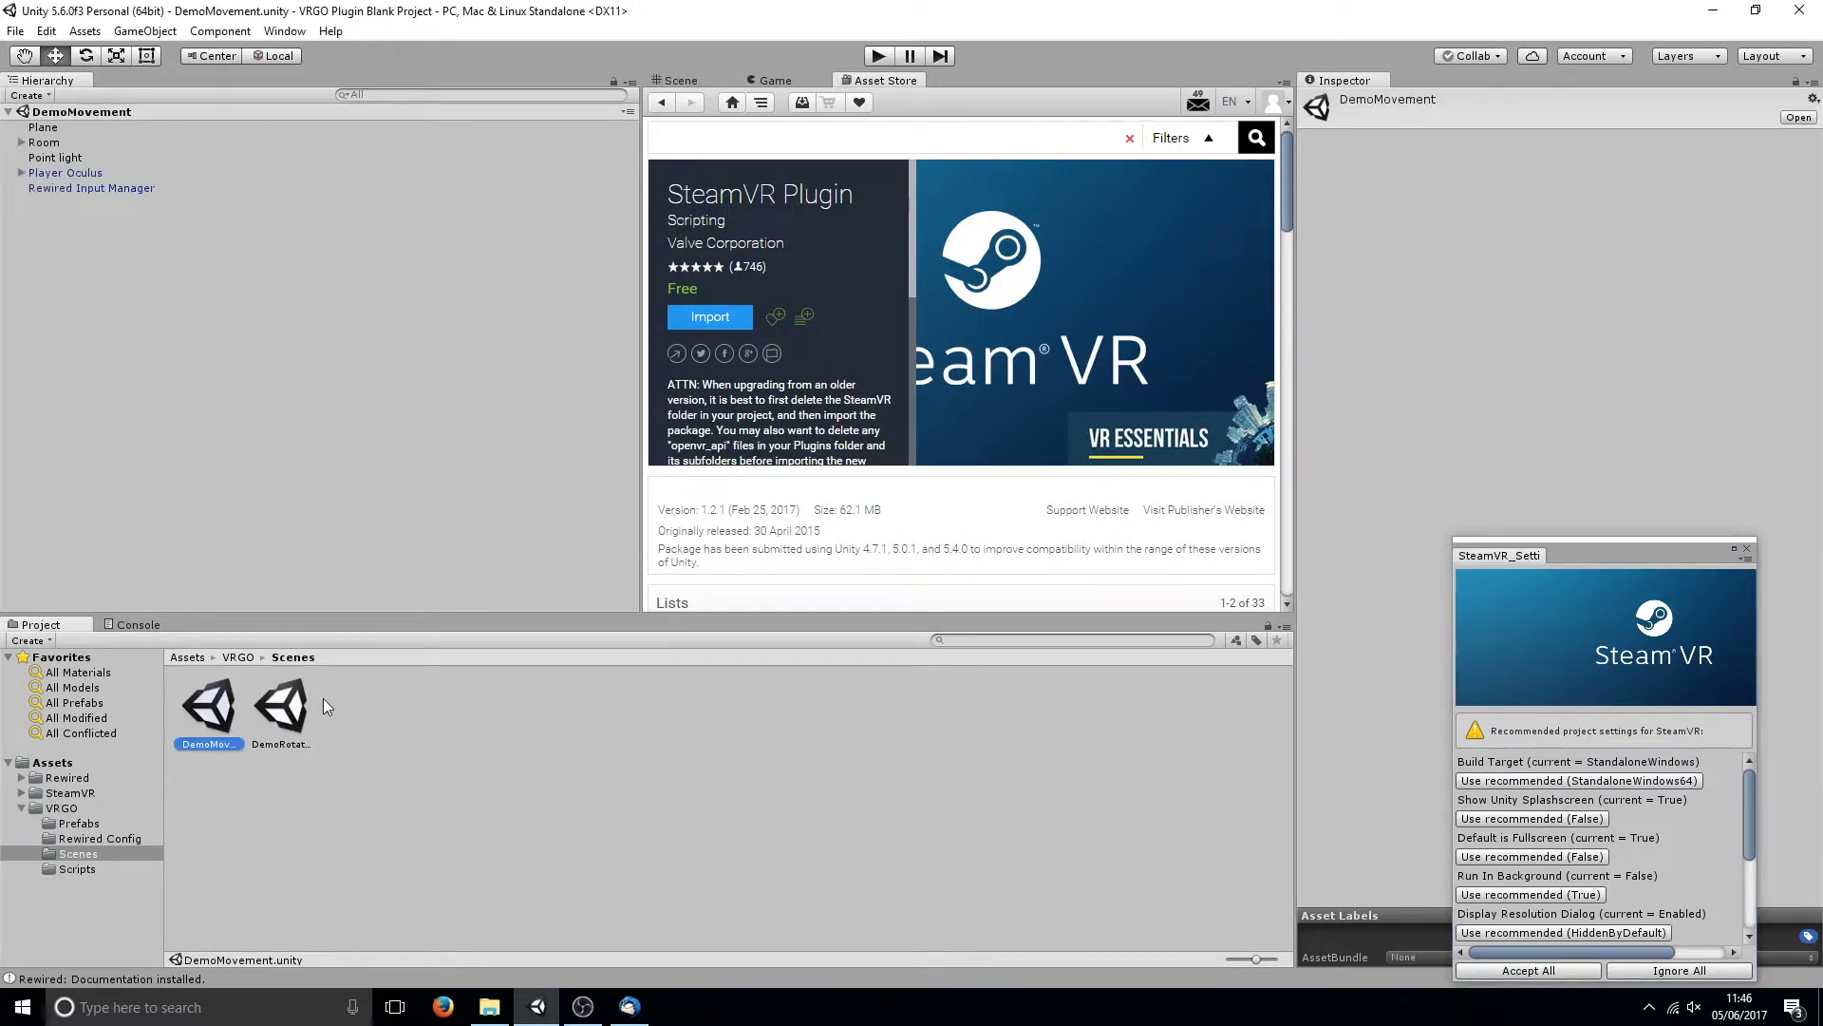
{"action": "left_click", "coordinate": [774, 81]}
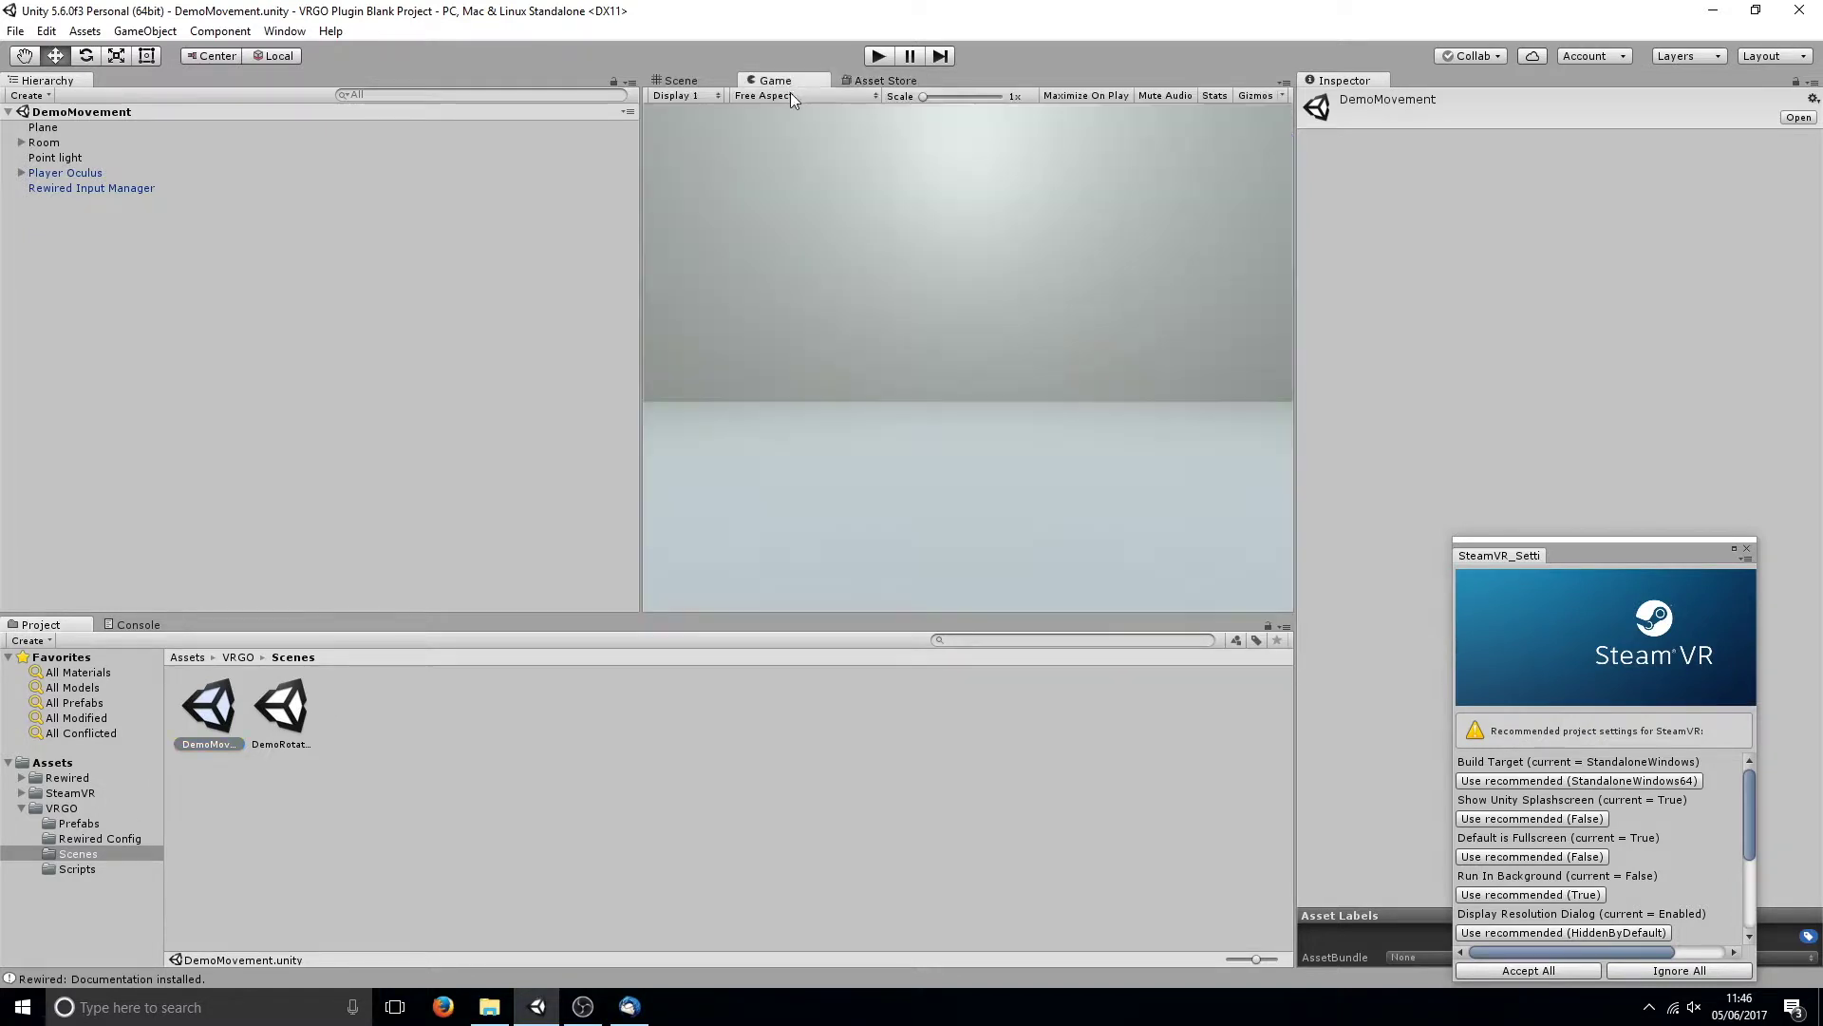
{"action": "left_click", "coordinate": [674, 79]}
{"action": "scroll", "coordinate": [893, 431], "scroll_direction": "up", "scroll_amount": 5}
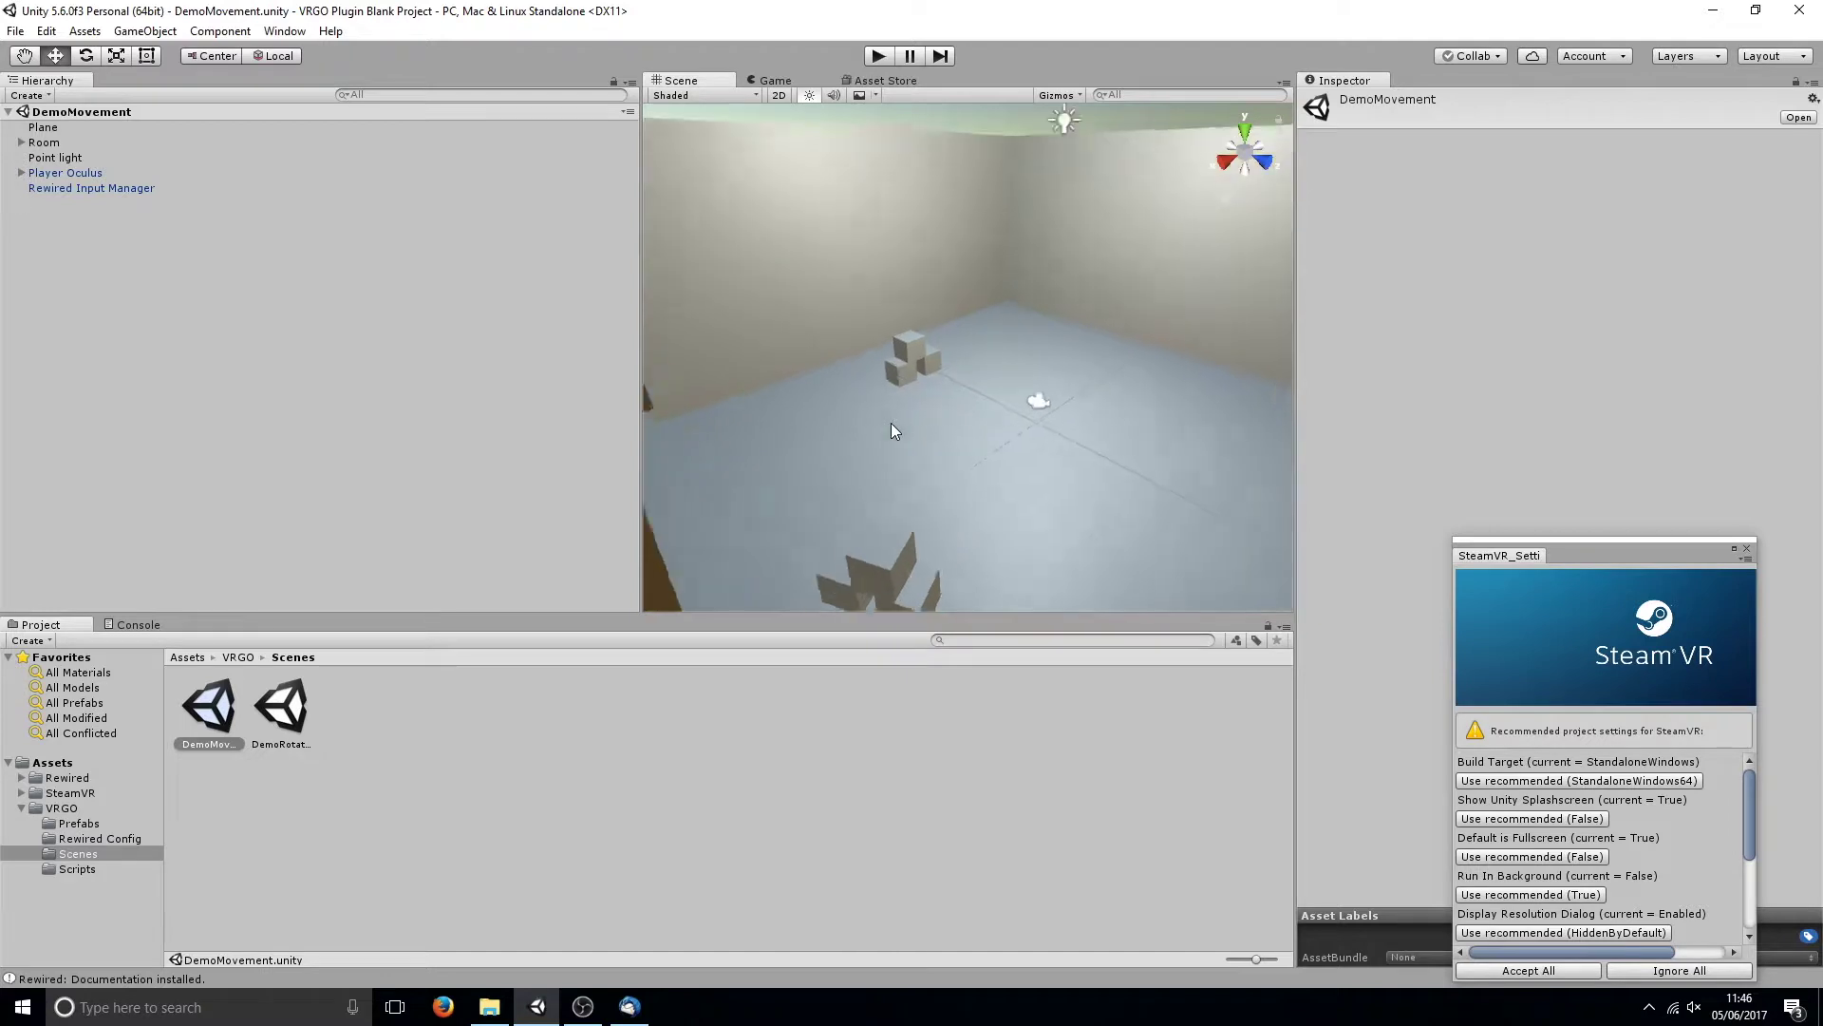
{"action": "scroll", "coordinate": [892, 430], "scroll_direction": "down", "scroll_amount": 4}
{"action": "key", "text": "ctrl+p"}
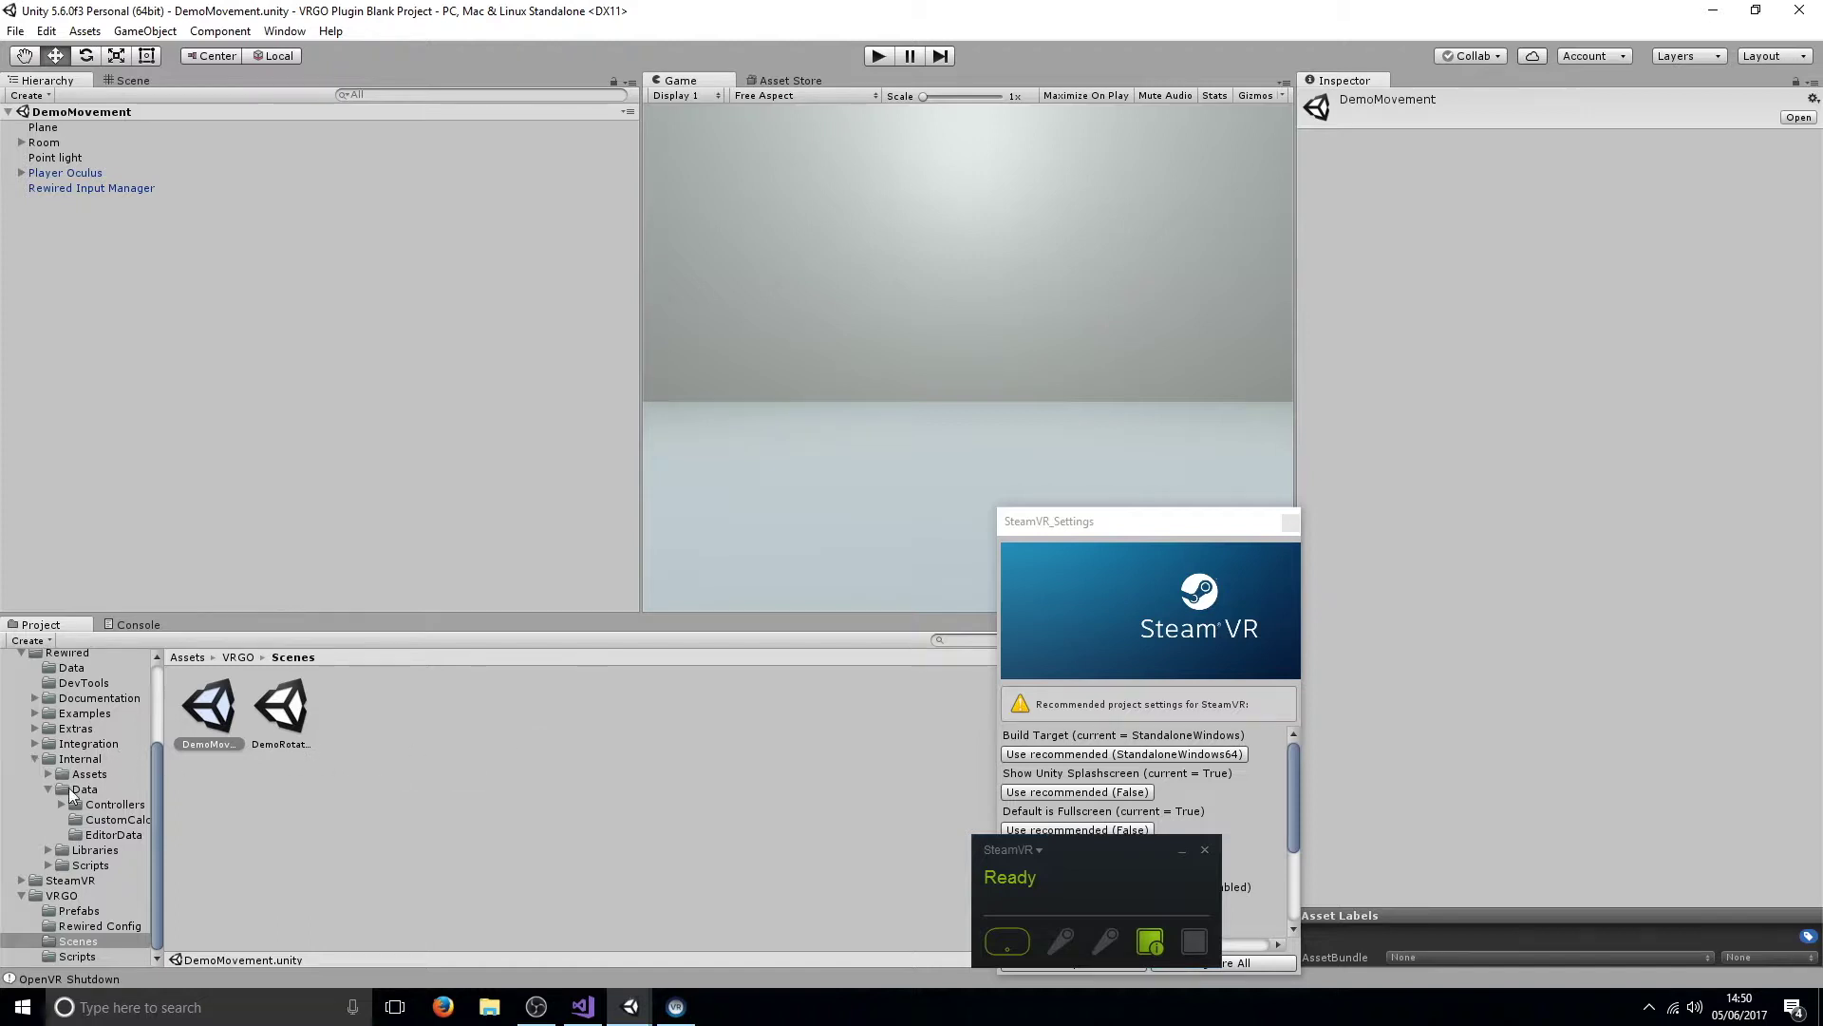
Open the JoystickElementIdentifier scene from Rewired's DevTools folder.
{"action": "scroll", "coordinate": [114, 788], "scroll_direction": "up", "scroll_amount": 3}
{"action": "scroll", "coordinate": [99, 840], "scroll_direction": "down", "scroll_amount": 2}
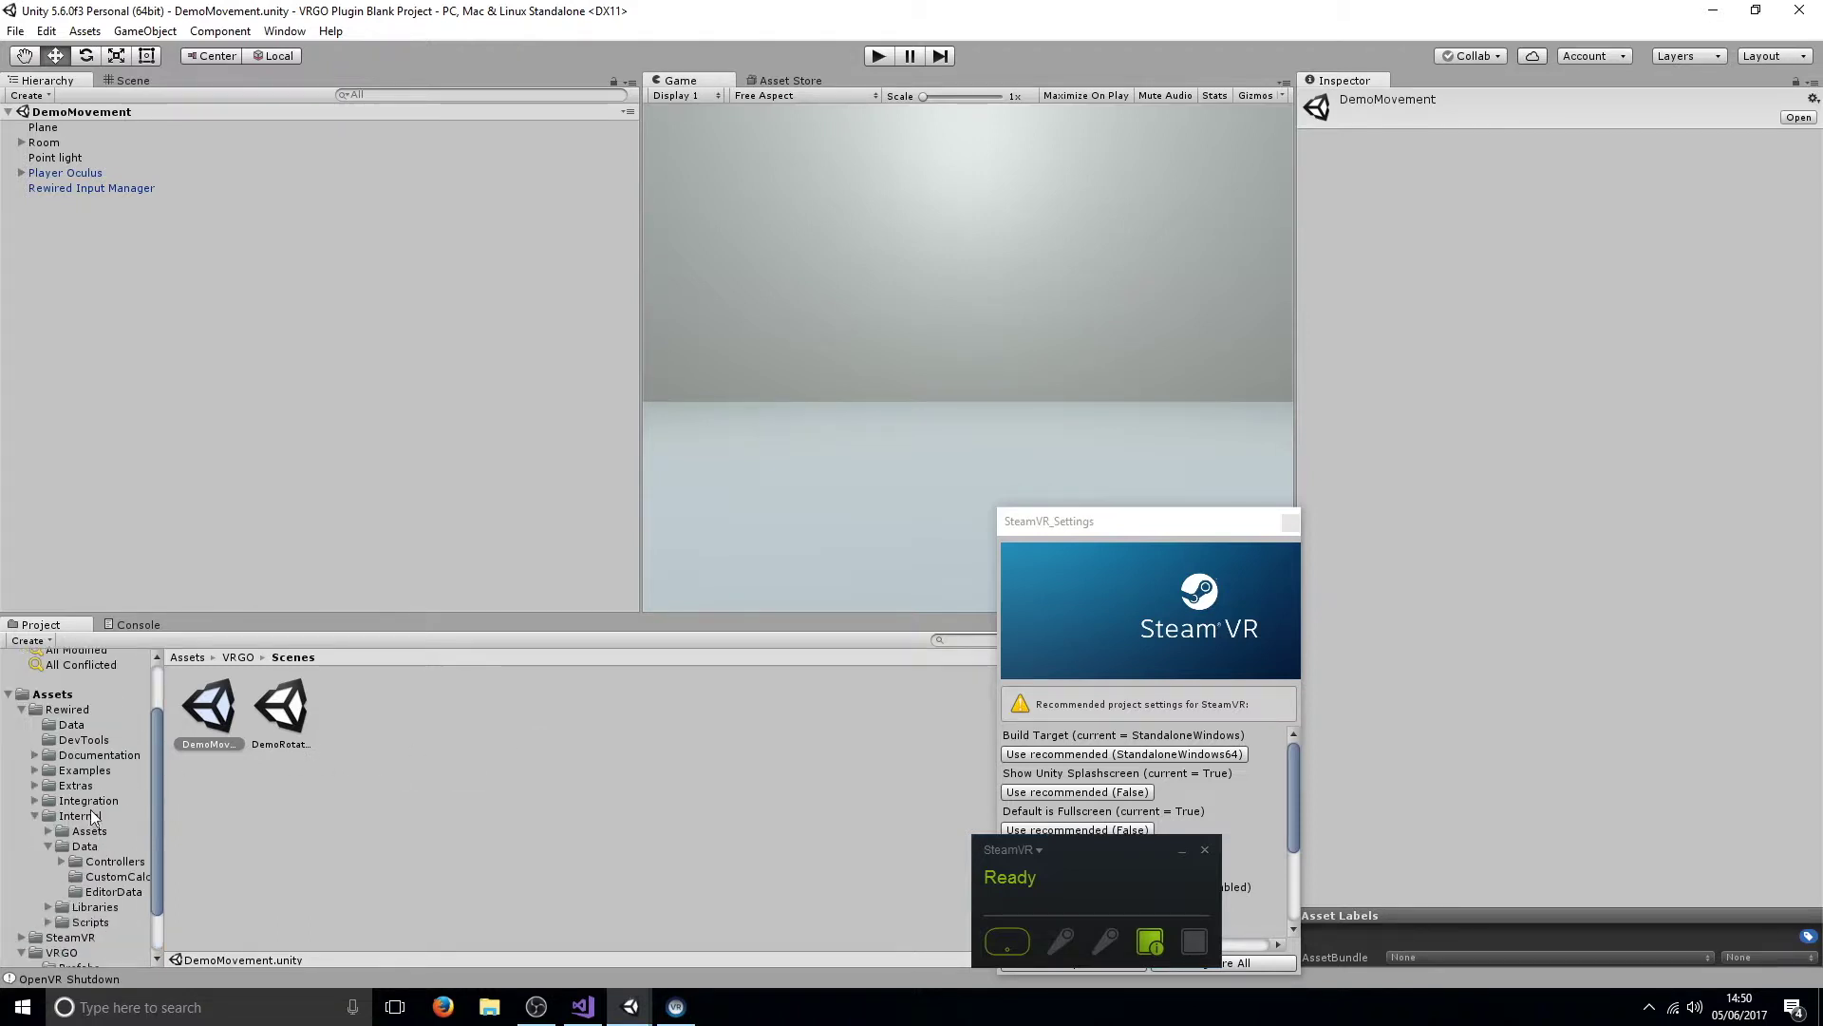
{"action": "left_click", "coordinate": [89, 741]}
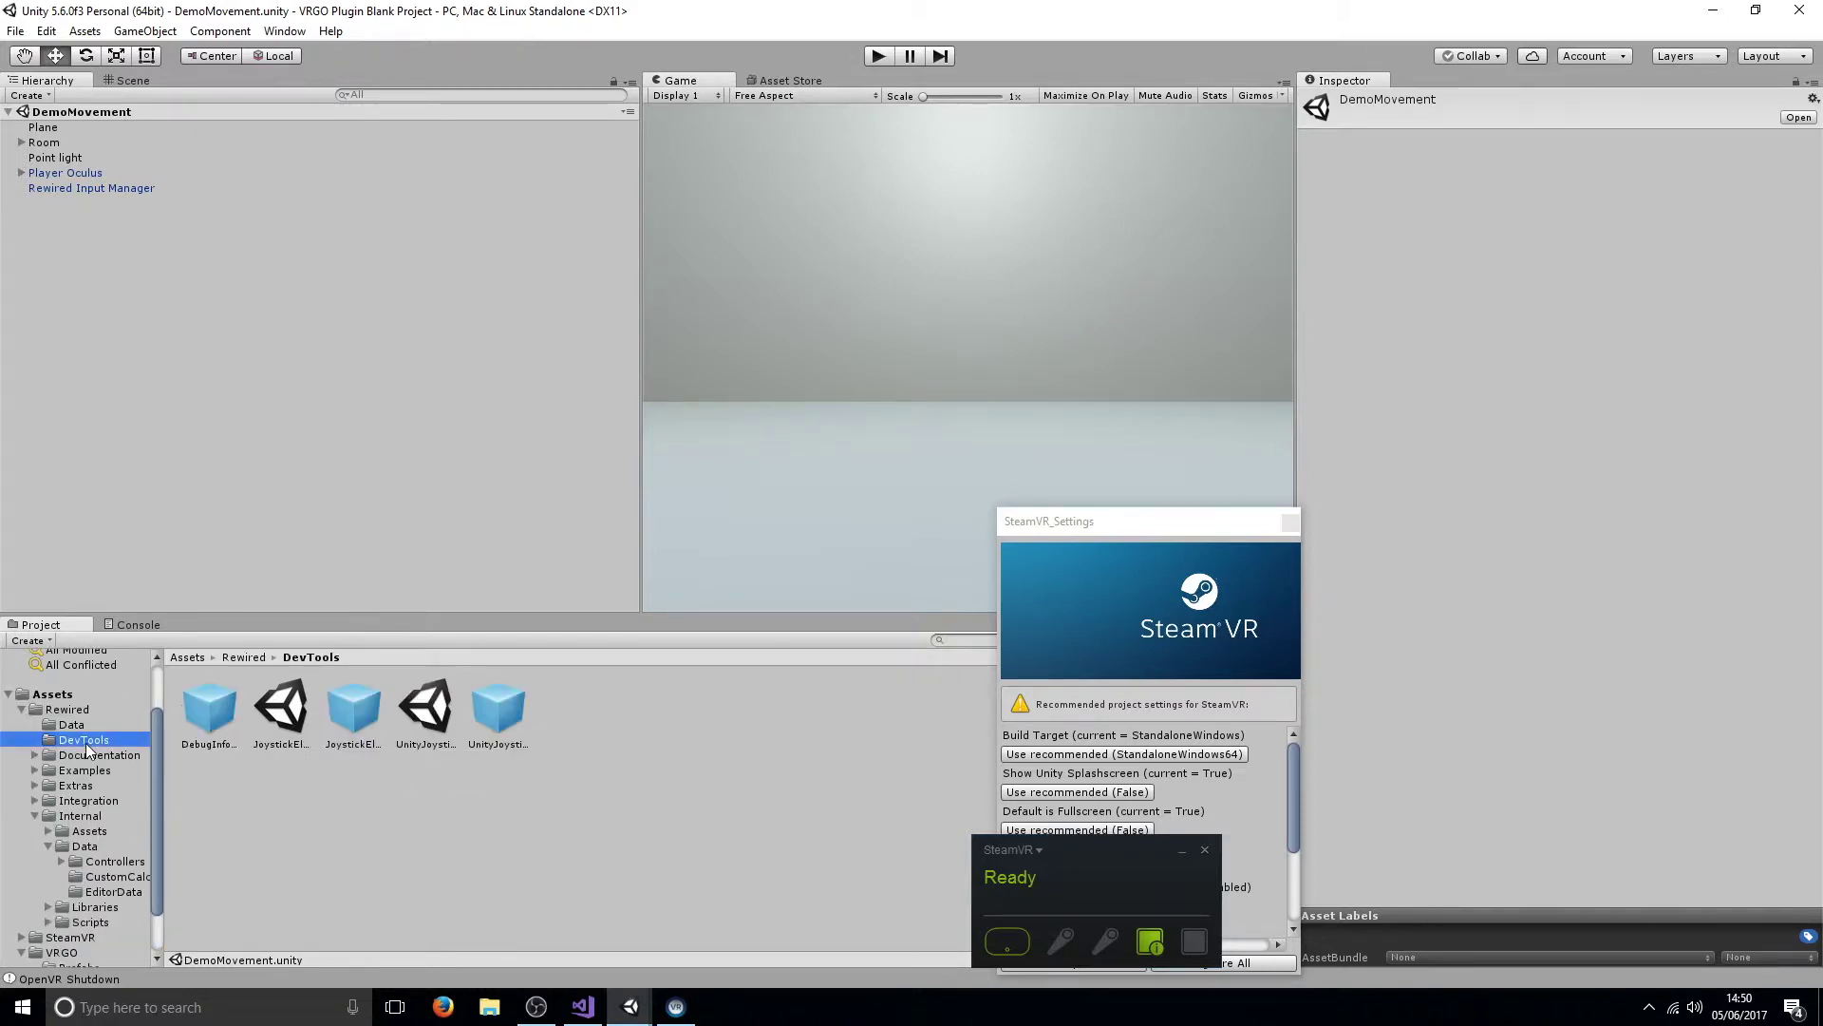
{"action": "left_click", "coordinate": [297, 712]}
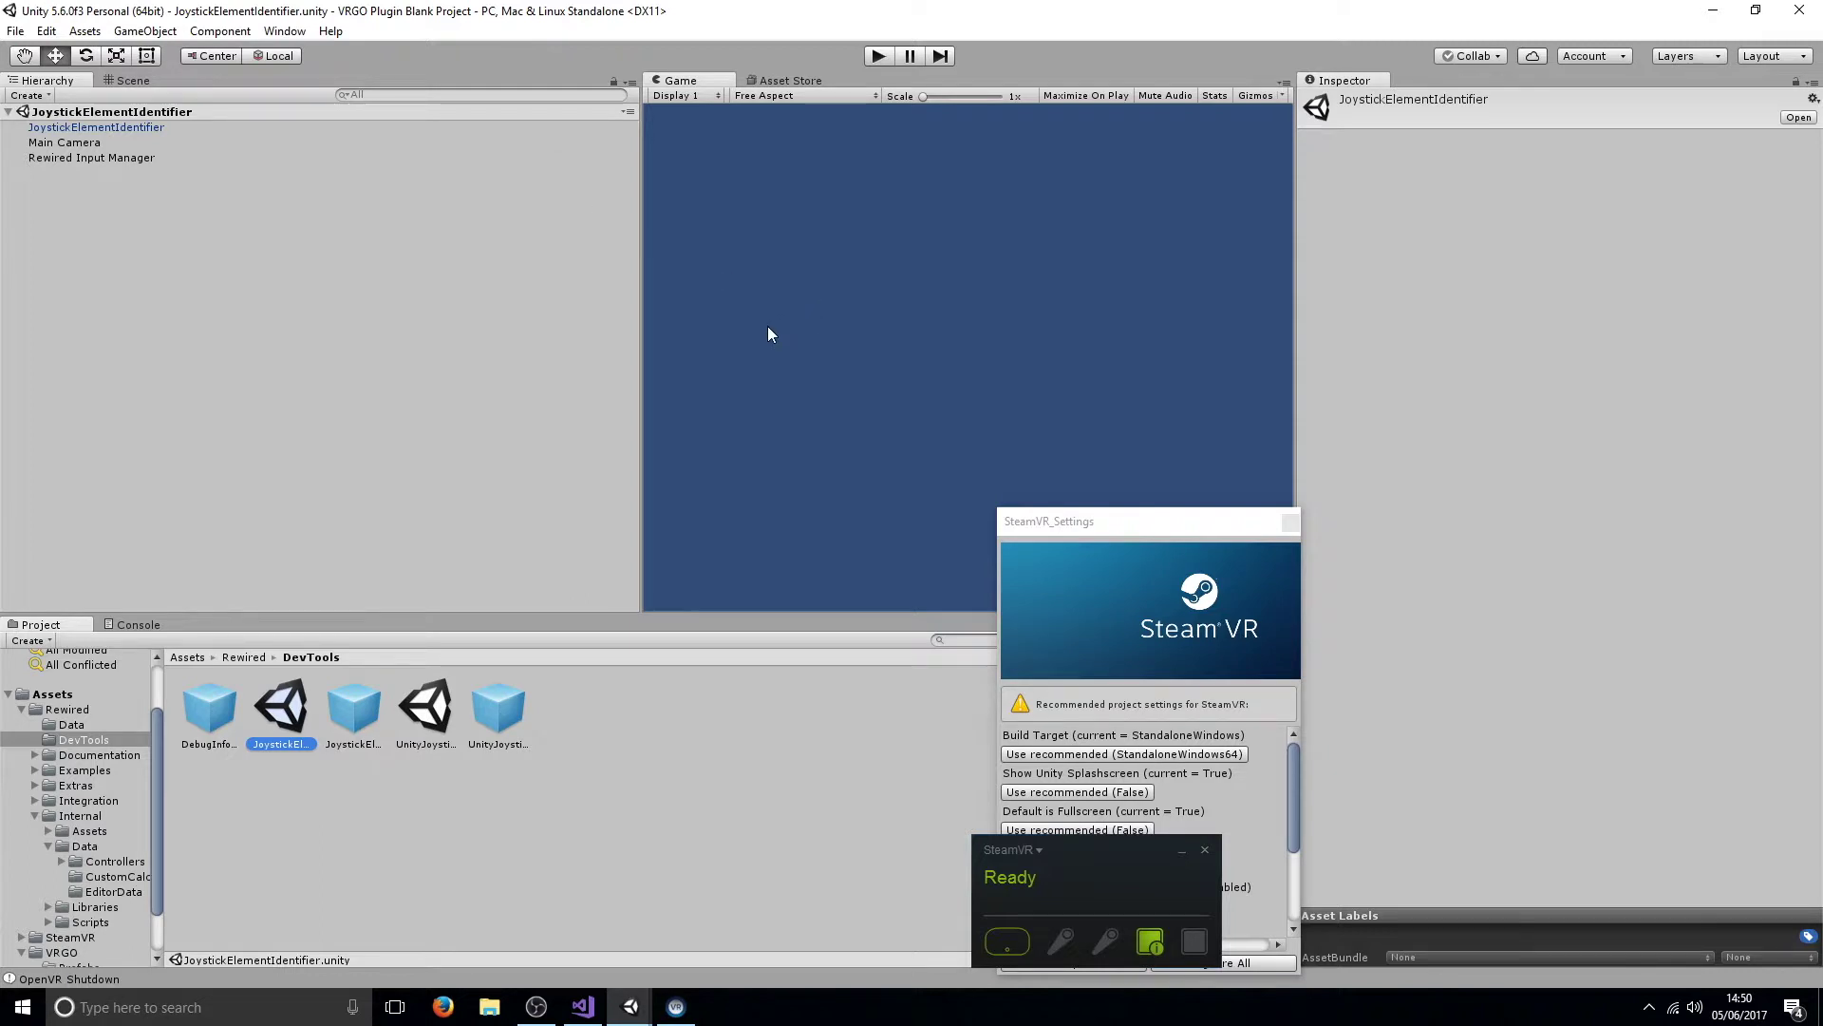
Check the Target Eye setting of the Main Camera in the JoystickElementIdentifier scene.
{"action": "left_click", "coordinate": [180, 144]}
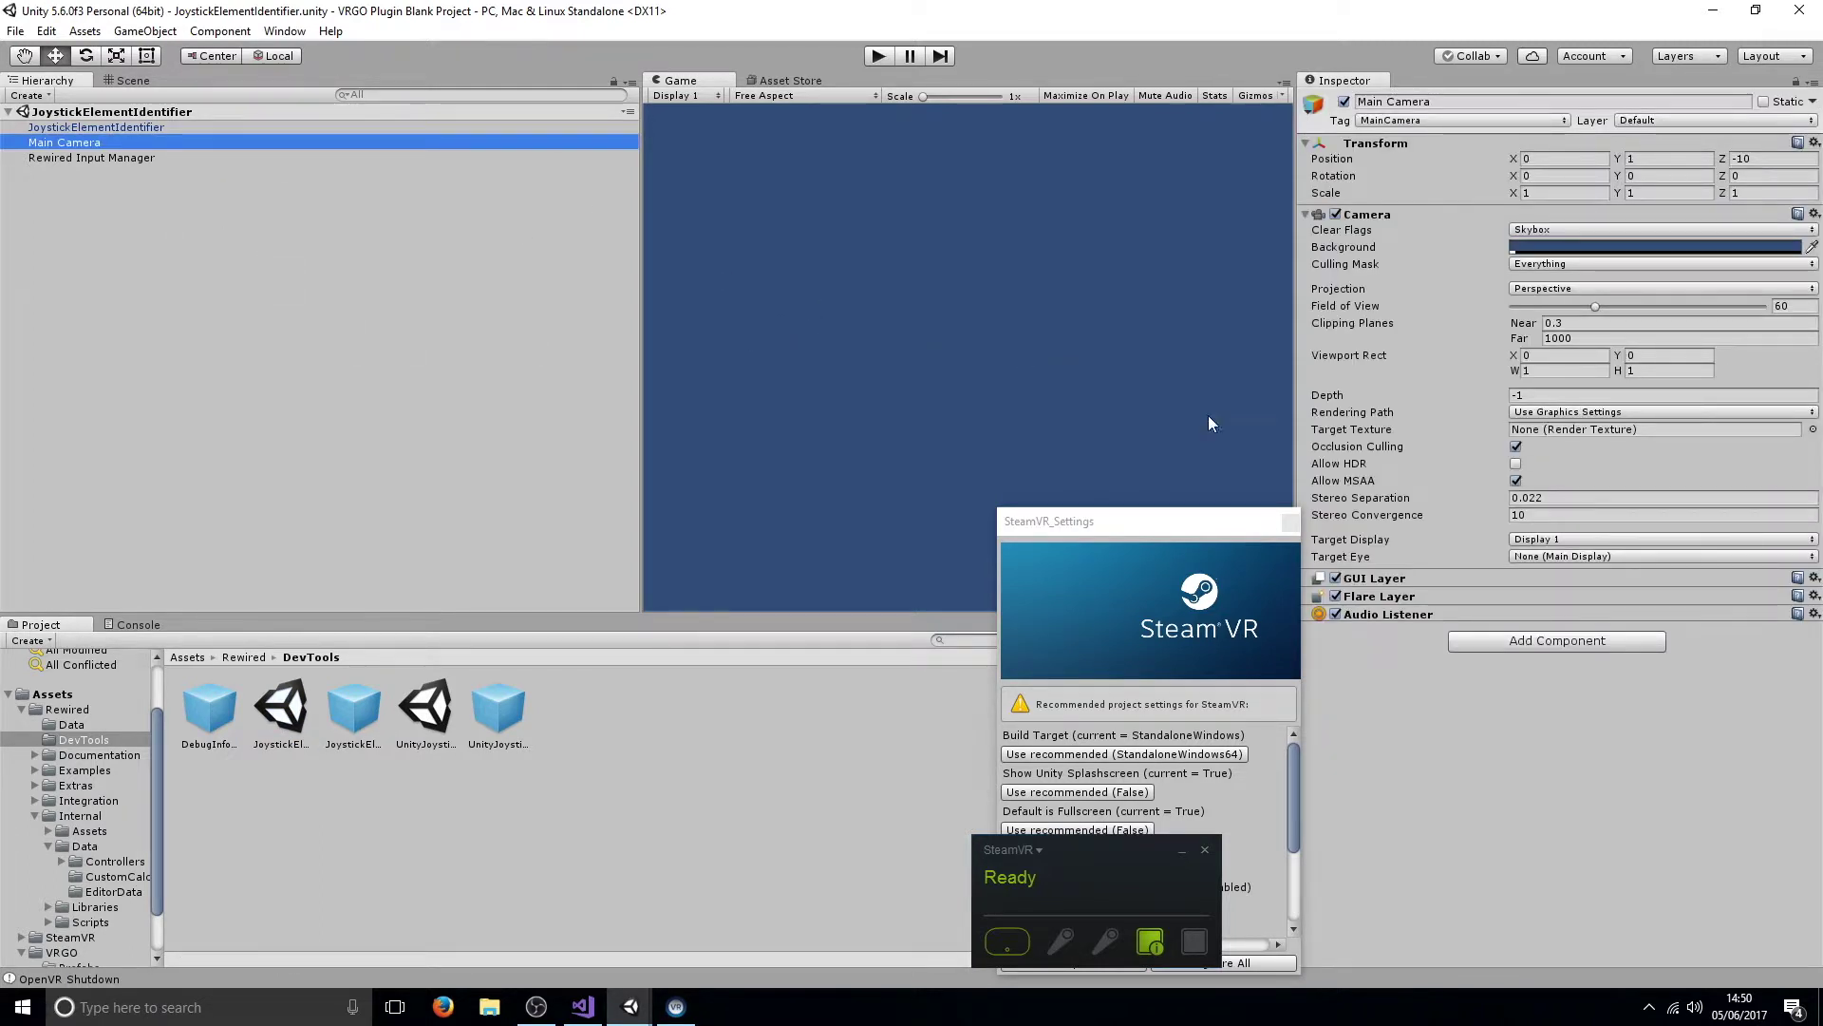
{"action": "left_click", "coordinate": [1532, 556]}
{"action": "left_click", "coordinate": [961, 100]}
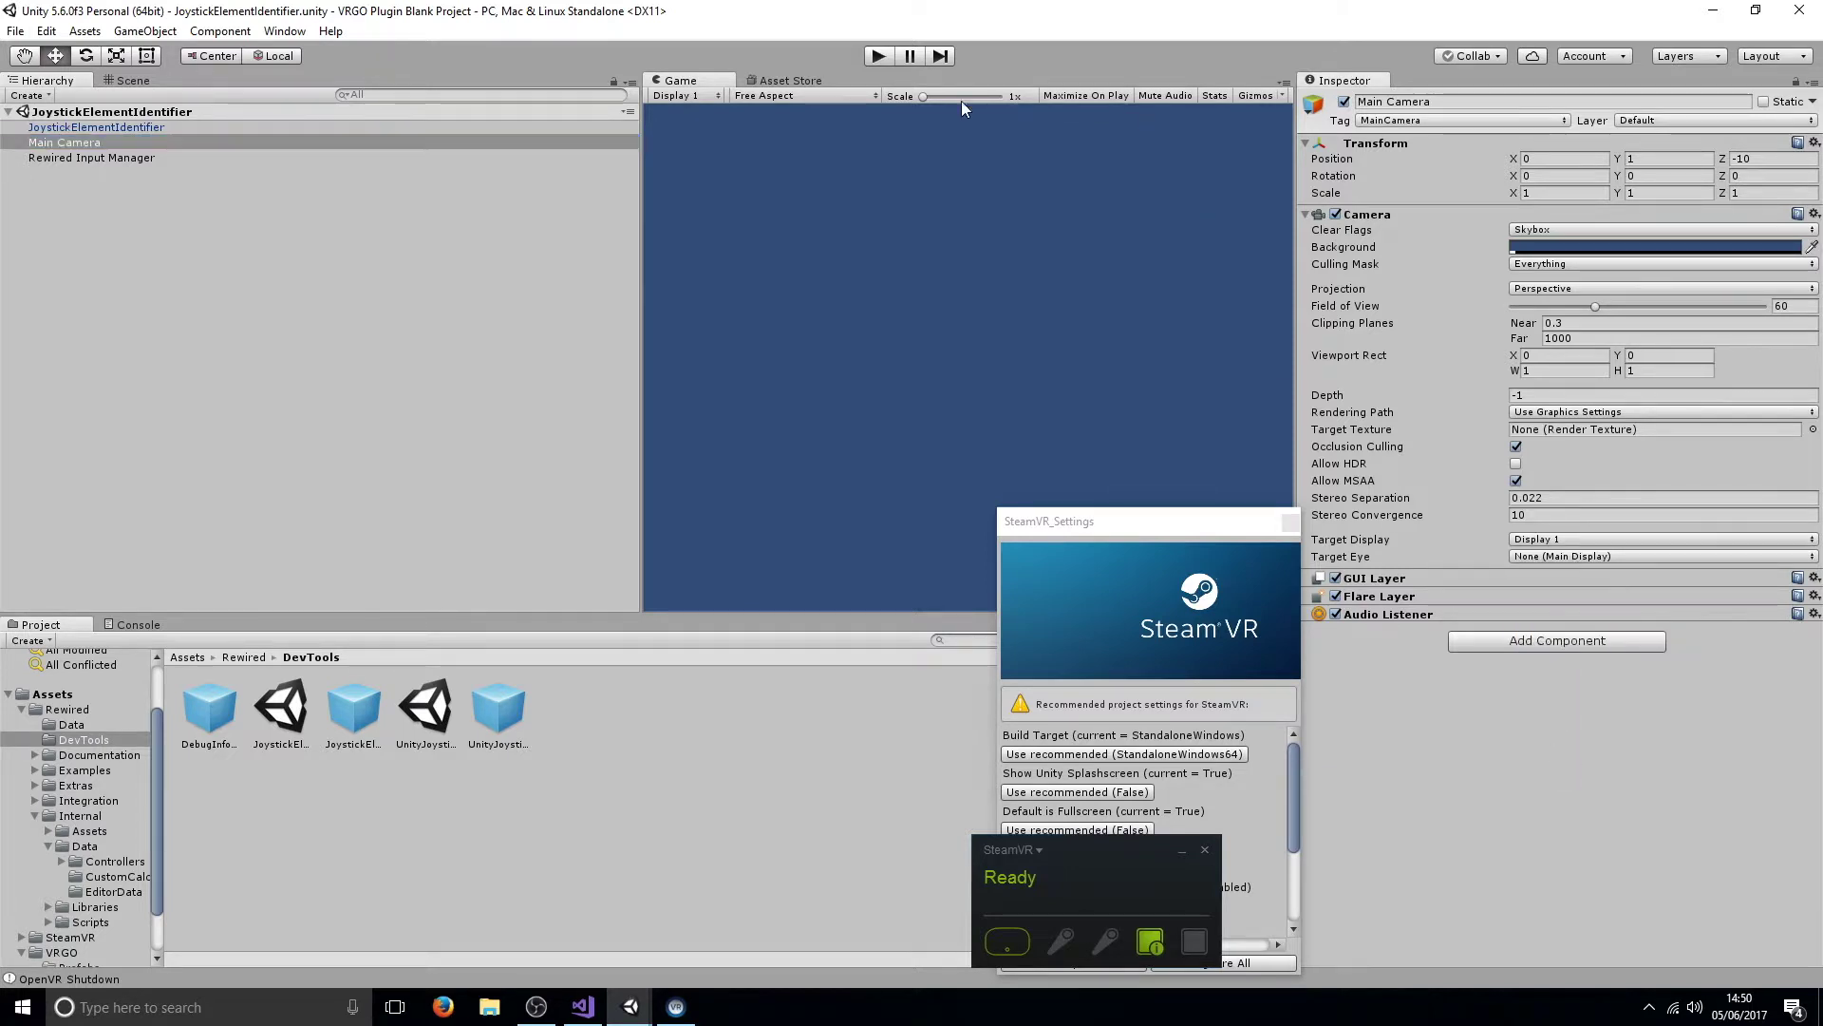
Run the JoystickElementIdentifier scene in play mode to check the connected device's input.
{"action": "left_click", "coordinate": [879, 59]}
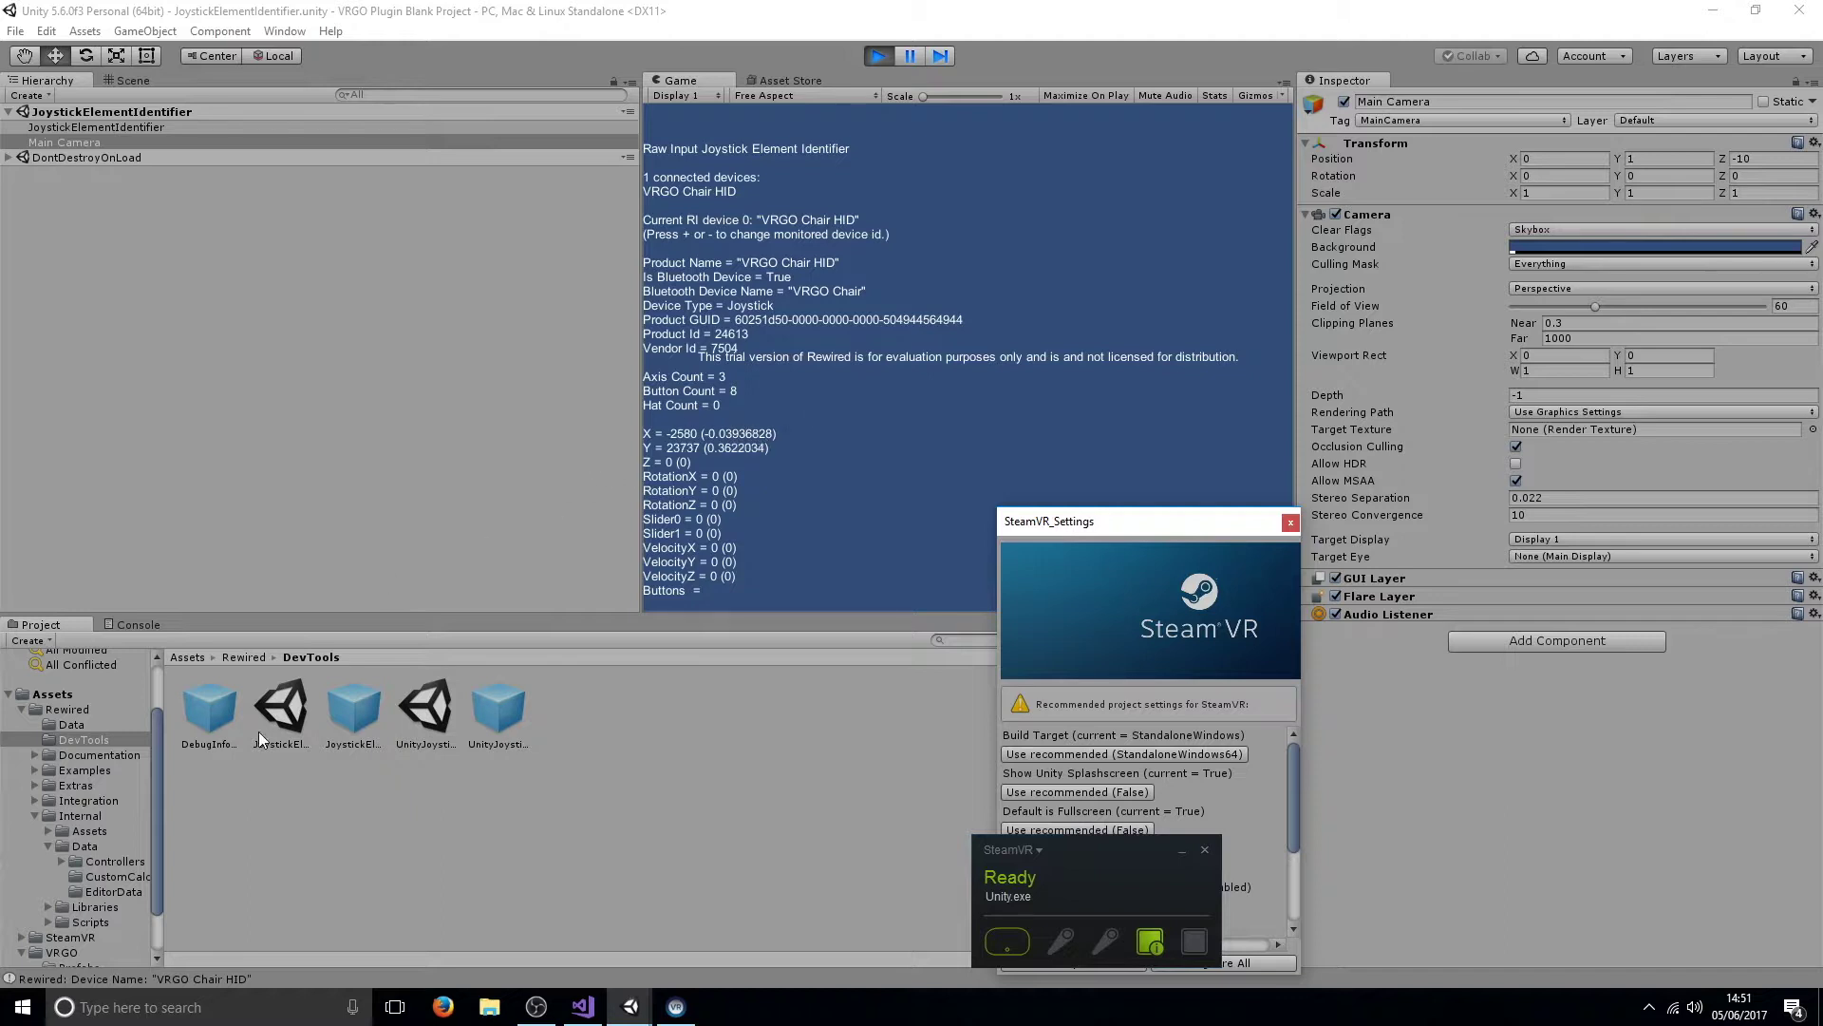
Leave the identifier scene and reopen the DemoMovement scene from the VRGO Scenes folder.
{"action": "scroll", "coordinate": [99, 828], "scroll_direction": "down", "scroll_amount": 3}
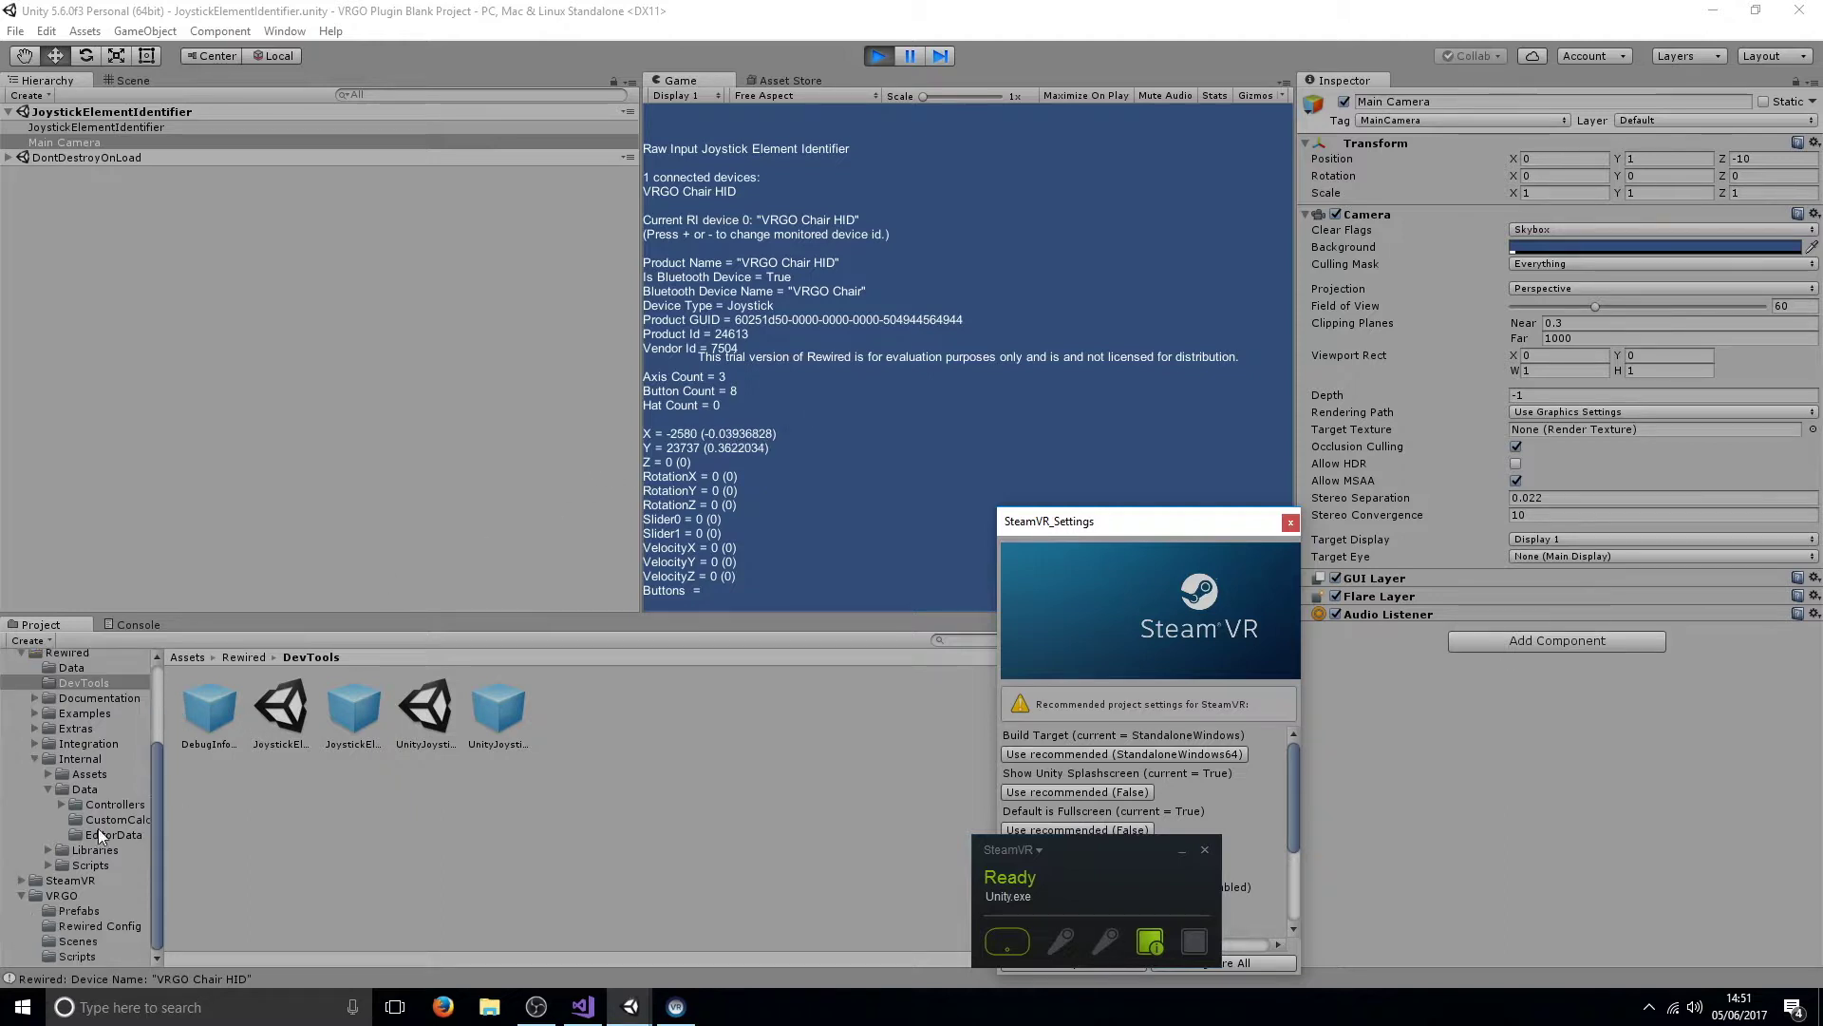
{"action": "left_click", "coordinate": [83, 942]}
{"action": "left_click", "coordinate": [216, 721]}
{"action": "double_click", "coordinate": [218, 723]}
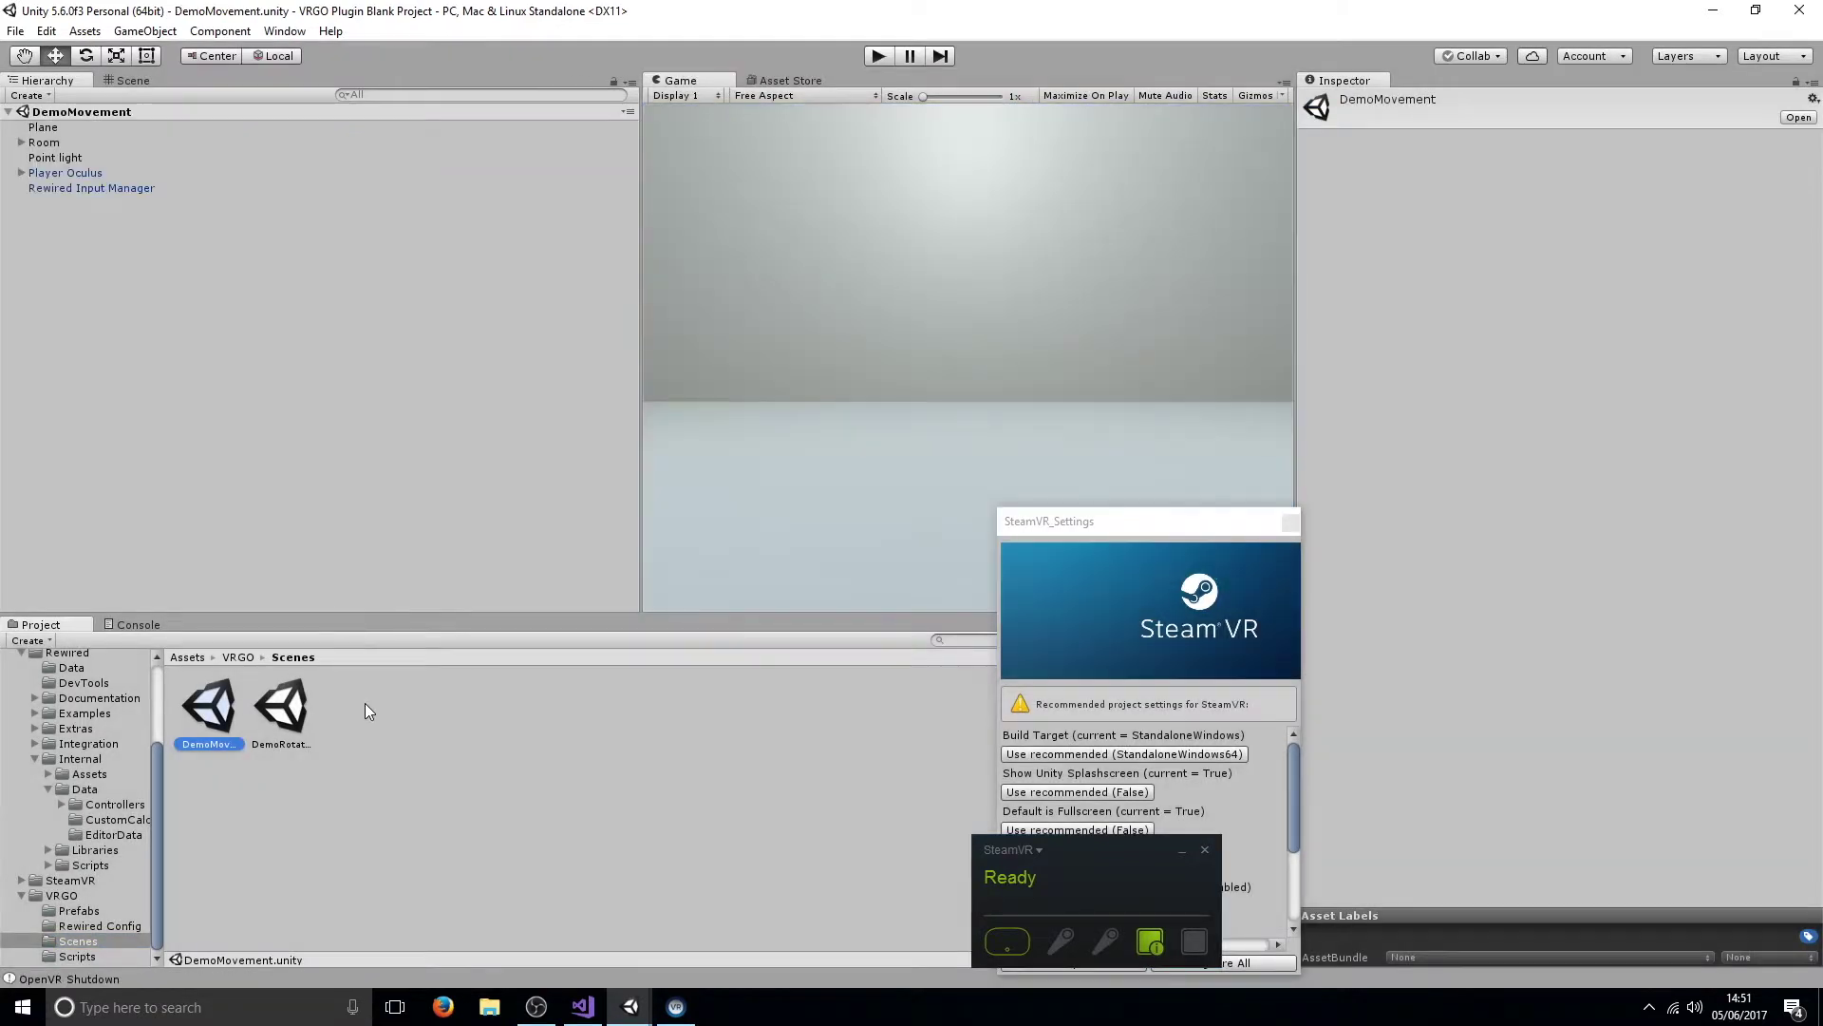
Compare the components of the Player Oculus, Player Vive and Player Combined prefabs in the VRGO Prefabs folder.
{"action": "left_click", "coordinate": [128, 174]}
{"action": "left_click", "coordinate": [1424, 138]}
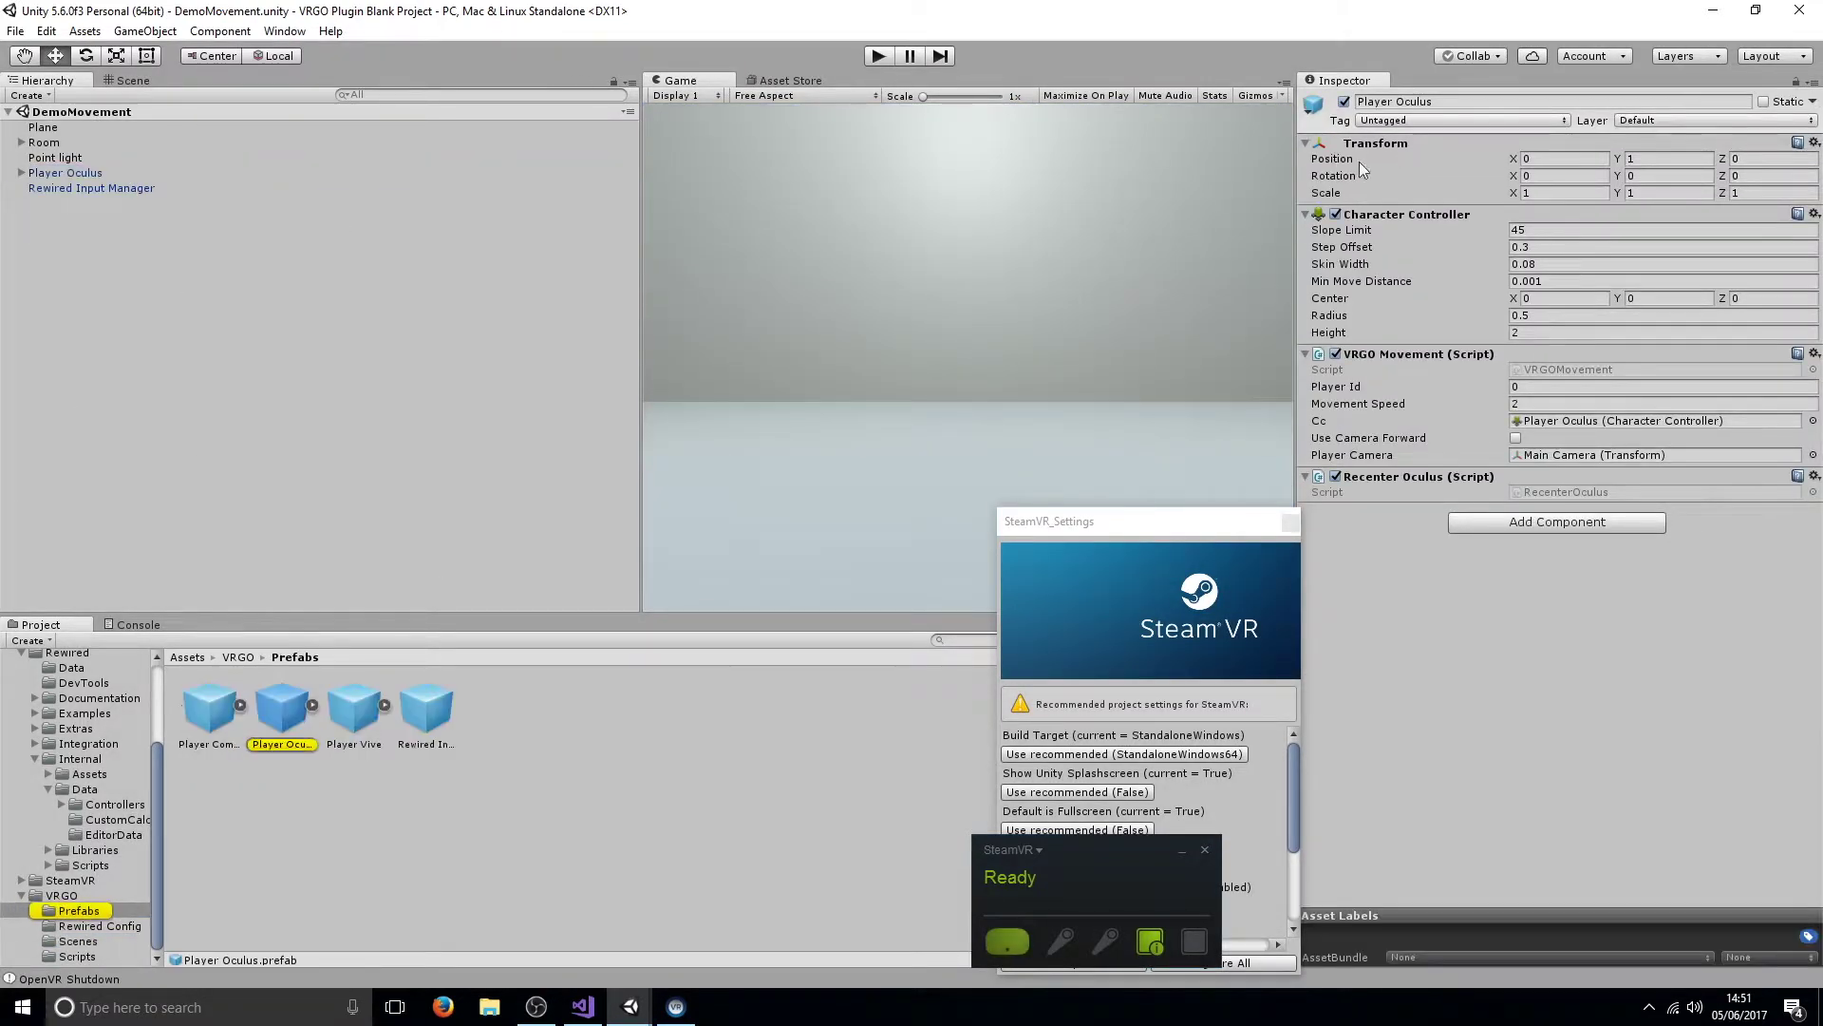
{"action": "left_click", "coordinate": [292, 724]}
{"action": "left_click", "coordinate": [338, 724]}
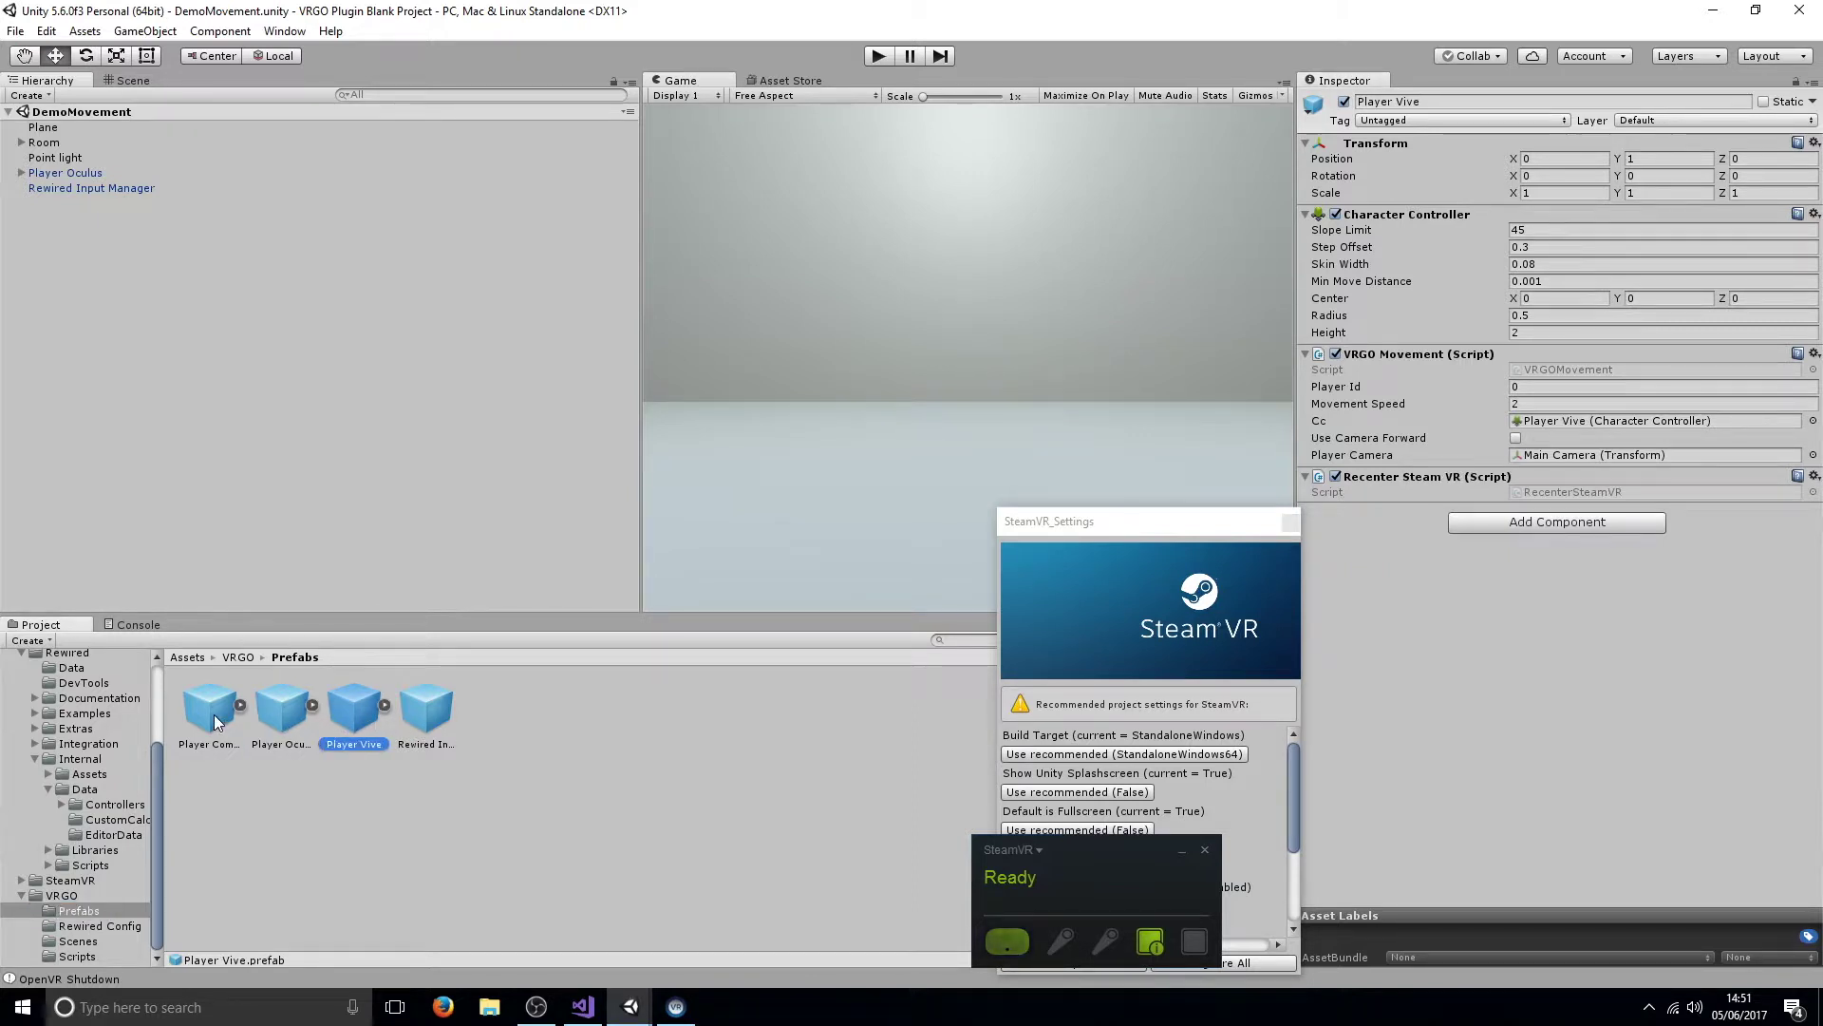
{"action": "left_click", "coordinate": [216, 724]}
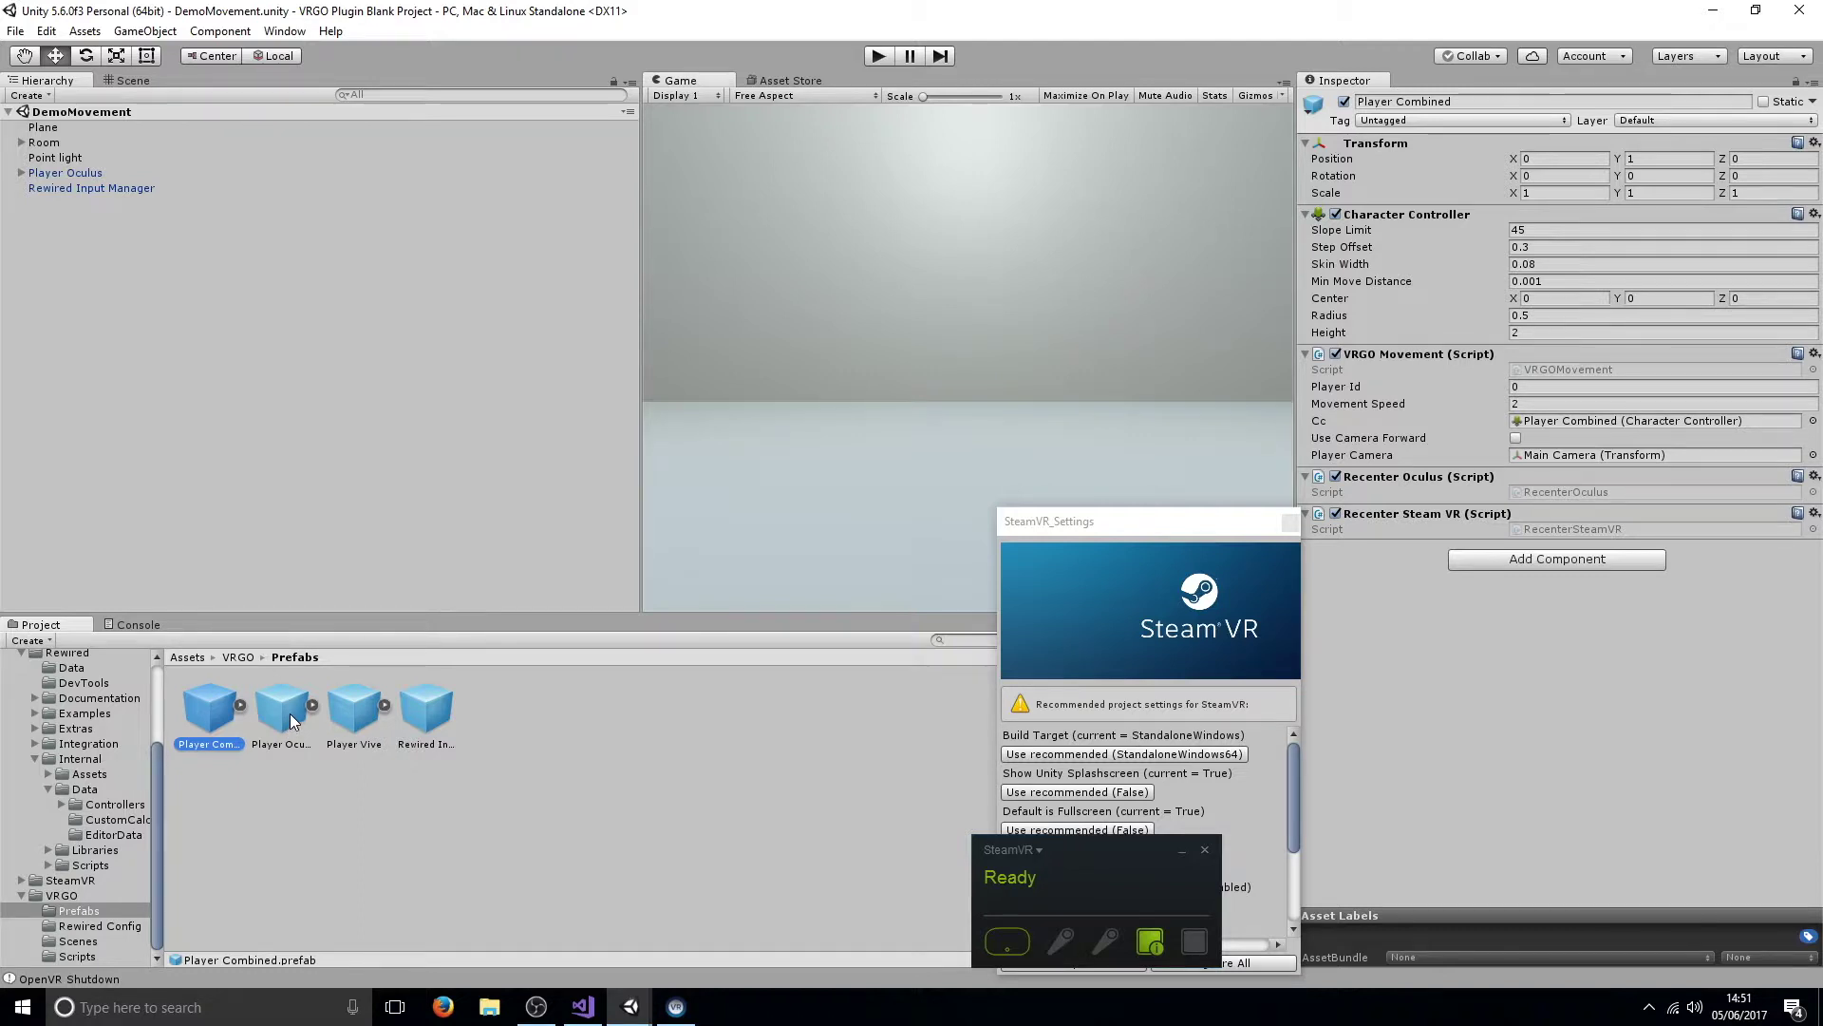
{"action": "left_click", "coordinate": [290, 720]}
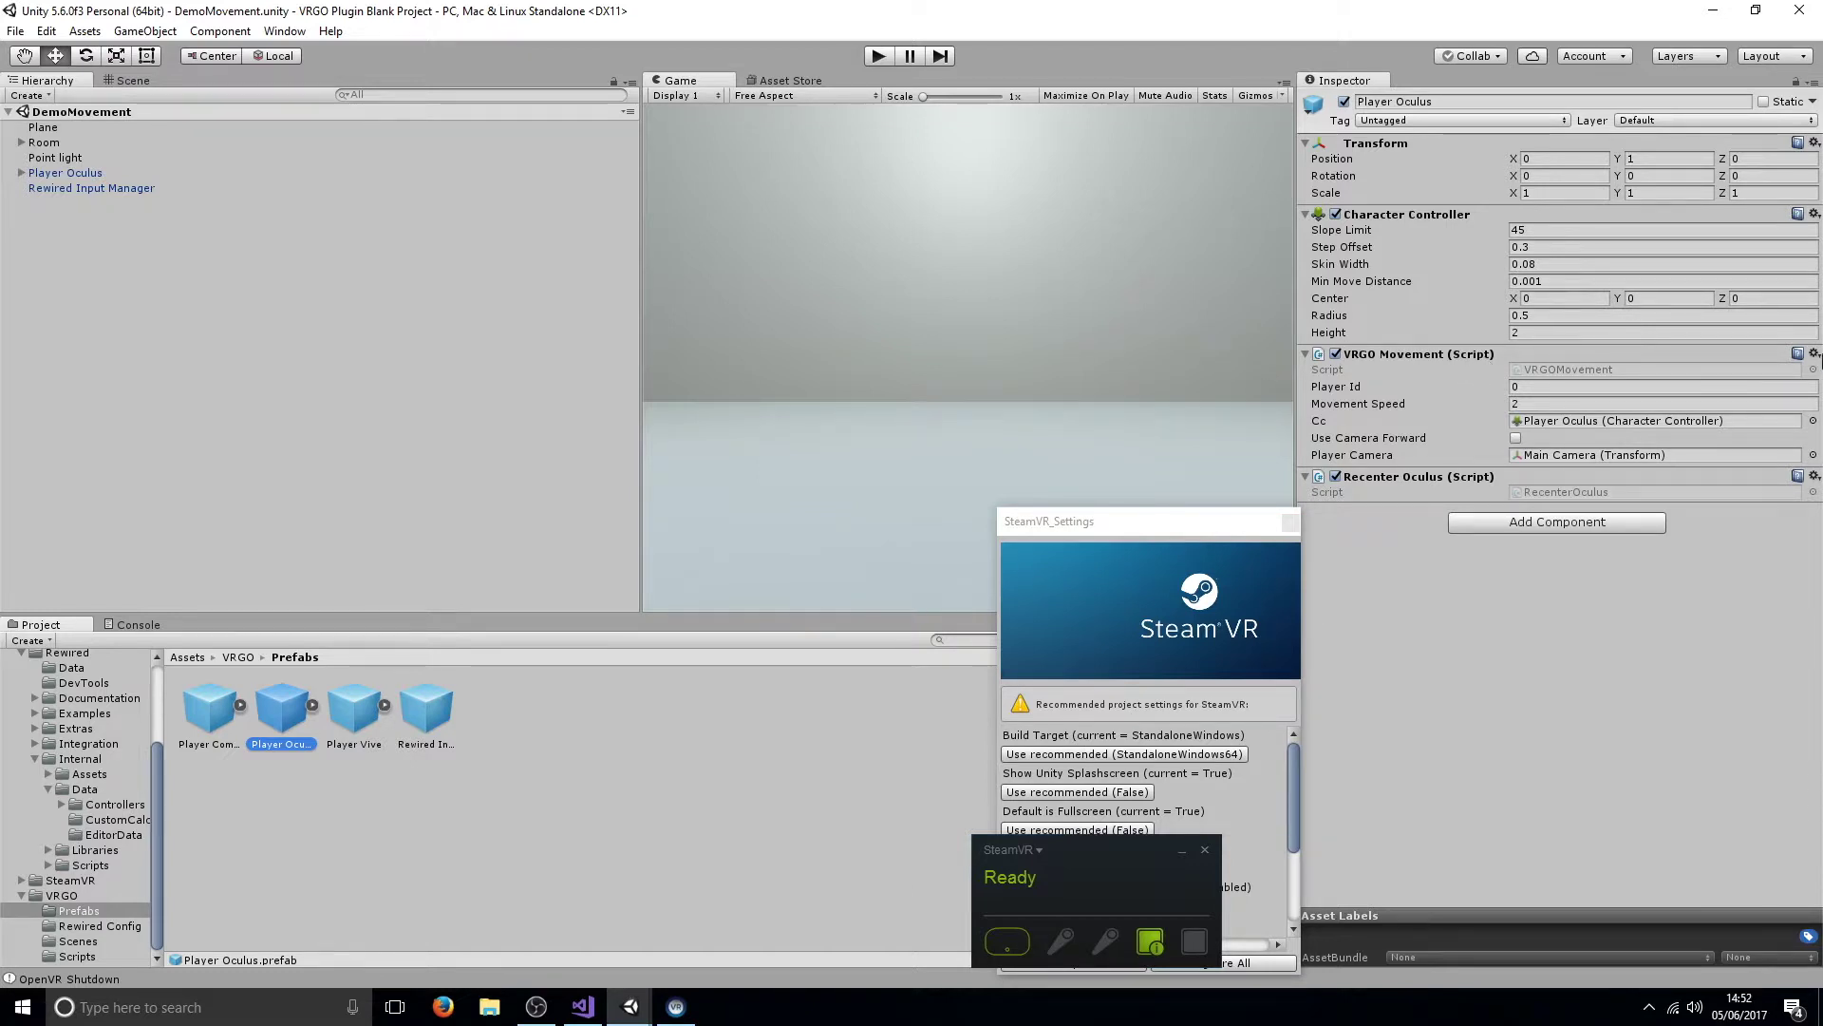
Open the VRGO Movement script of the Player Oculus prefab in Visual Studio and examine its player and playerId declarations.
{"action": "left_click", "coordinate": [1814, 353]}
{"action": "left_click", "coordinate": [1720, 538]}
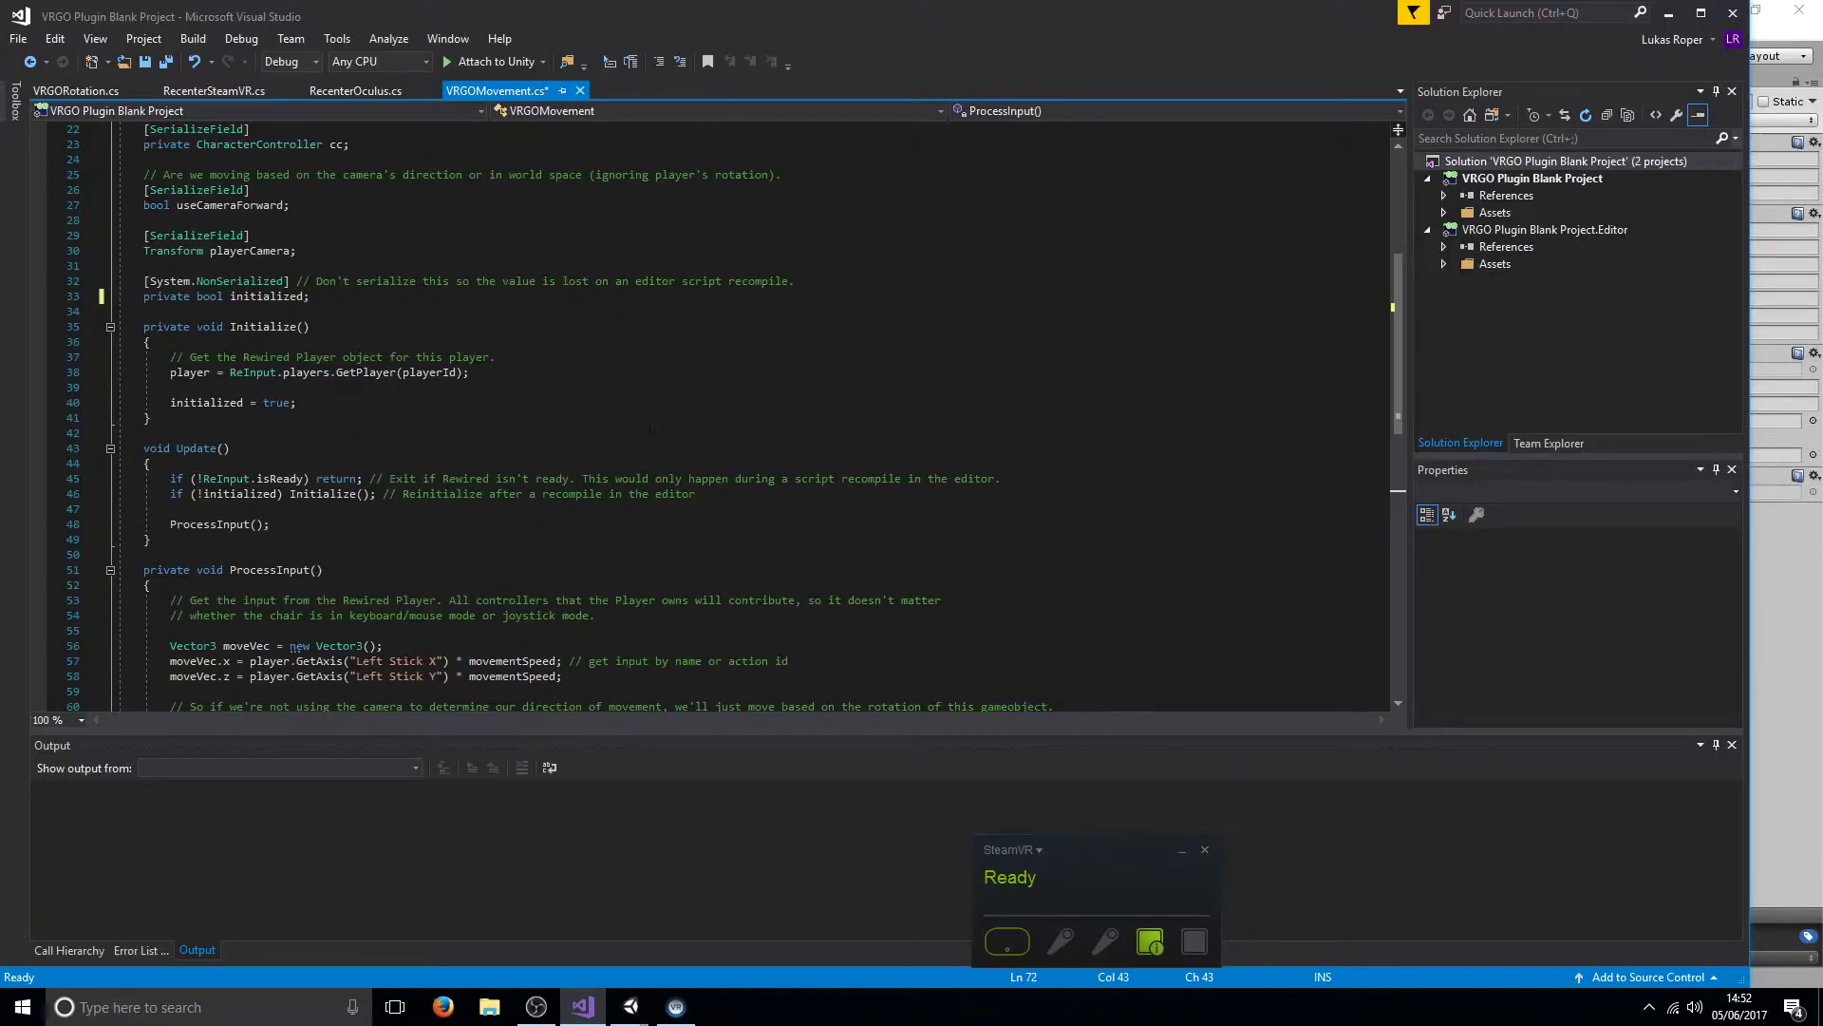
{"action": "scroll", "coordinate": [652, 429], "scroll_direction": "up", "scroll_amount": 6}
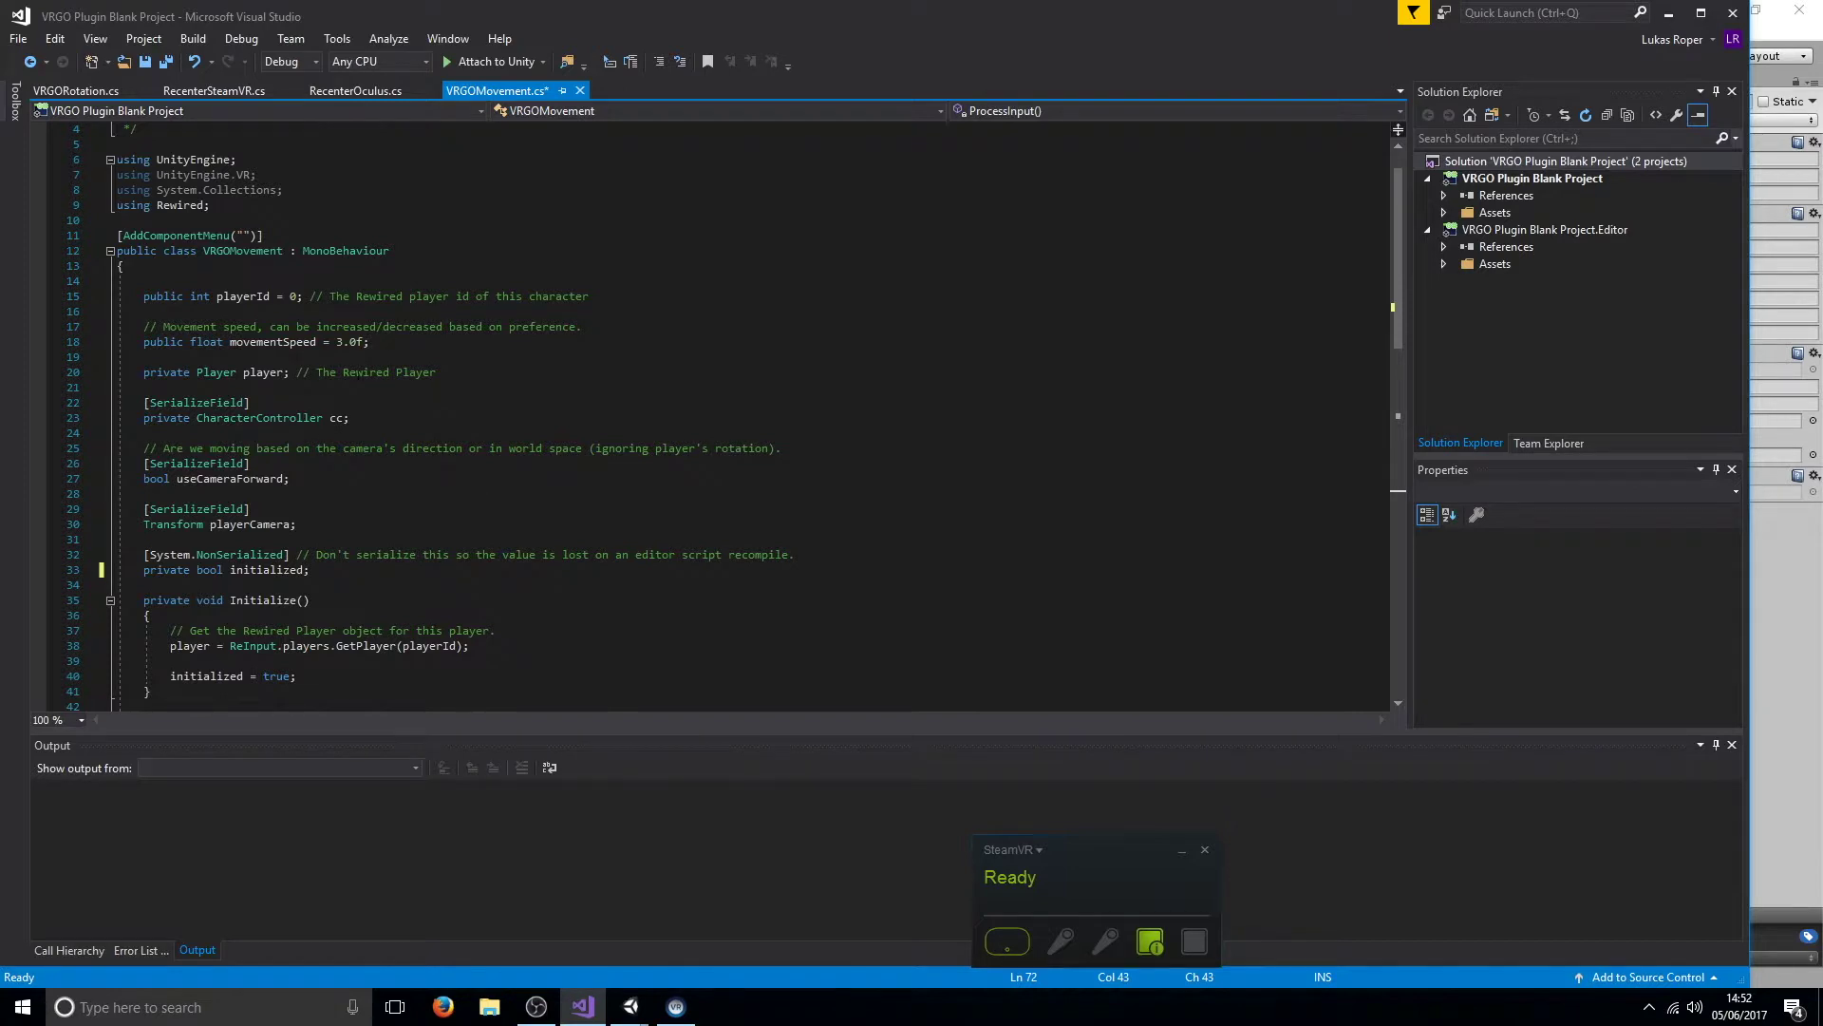
{"action": "left_click_drag", "start_coordinate": [442, 374], "coordinate": [144, 374]}
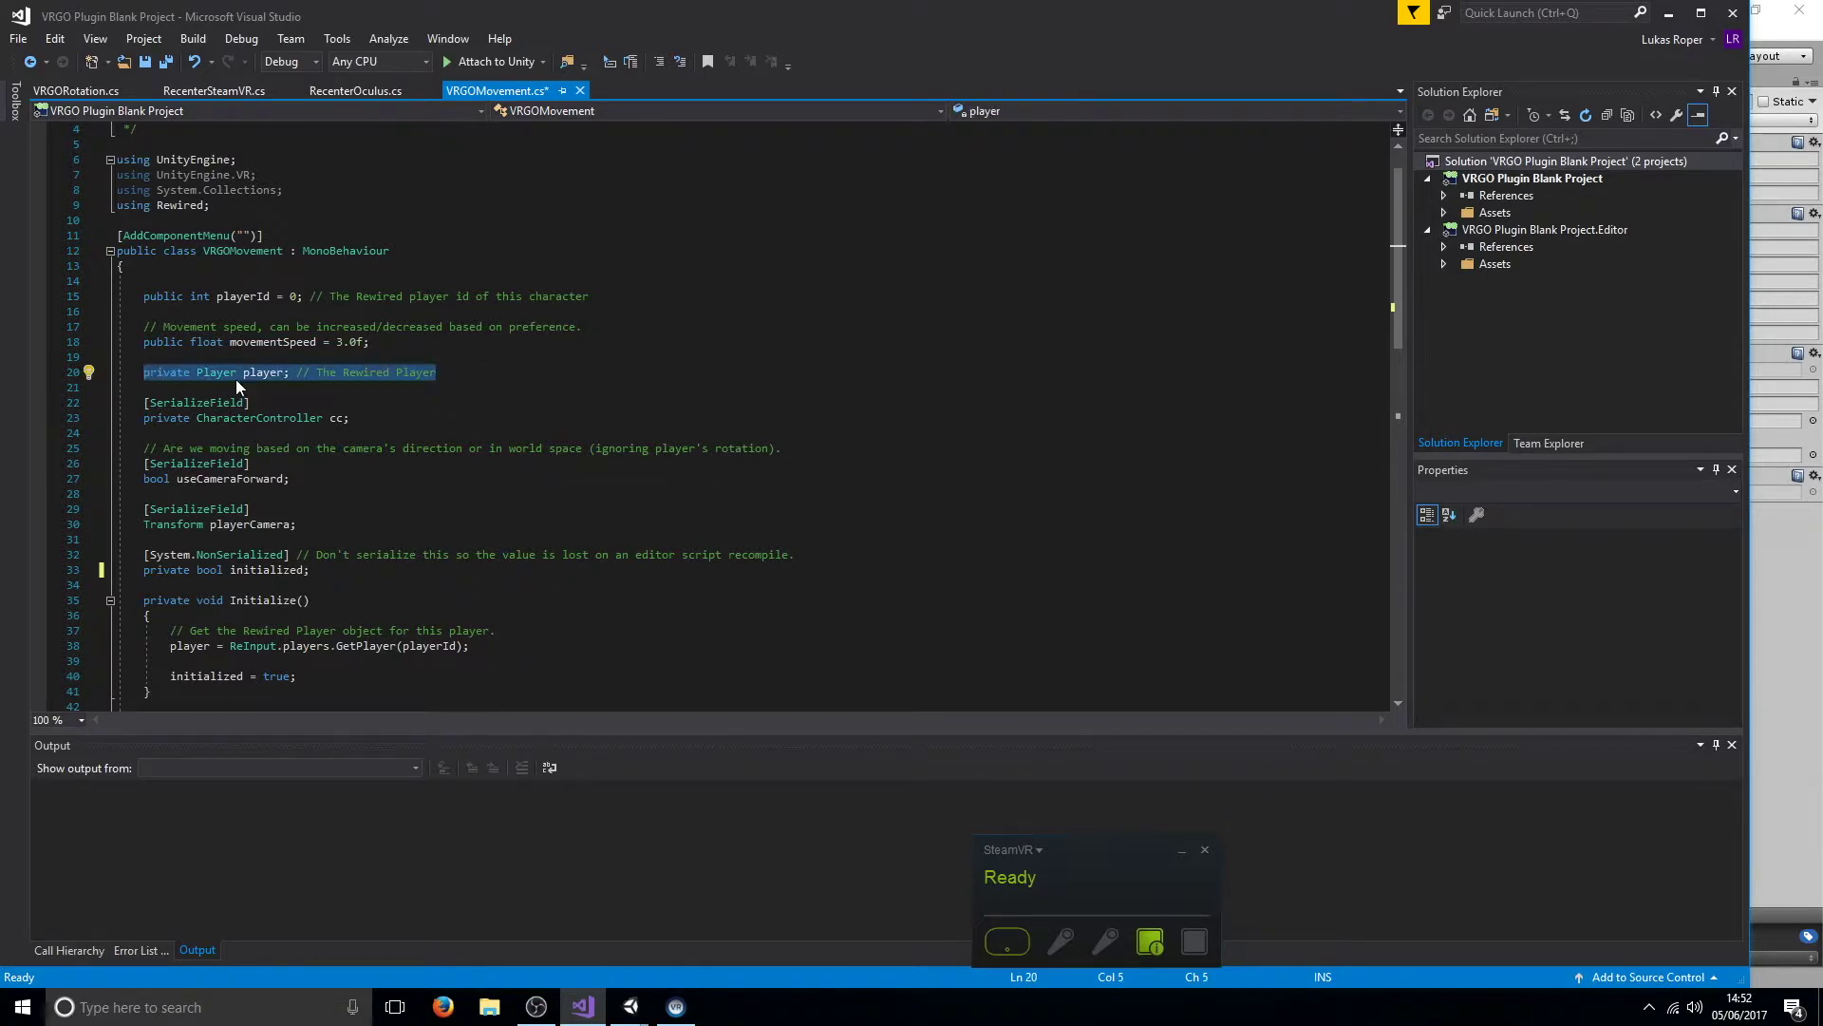
{"action": "scroll", "coordinate": [247, 380], "scroll_direction": "down", "scroll_amount": 2}
{"action": "scroll", "coordinate": [247, 380], "scroll_direction": "up", "scroll_amount": 3}
{"action": "left_click_drag", "start_coordinate": [590, 342], "coordinate": [306, 321]}
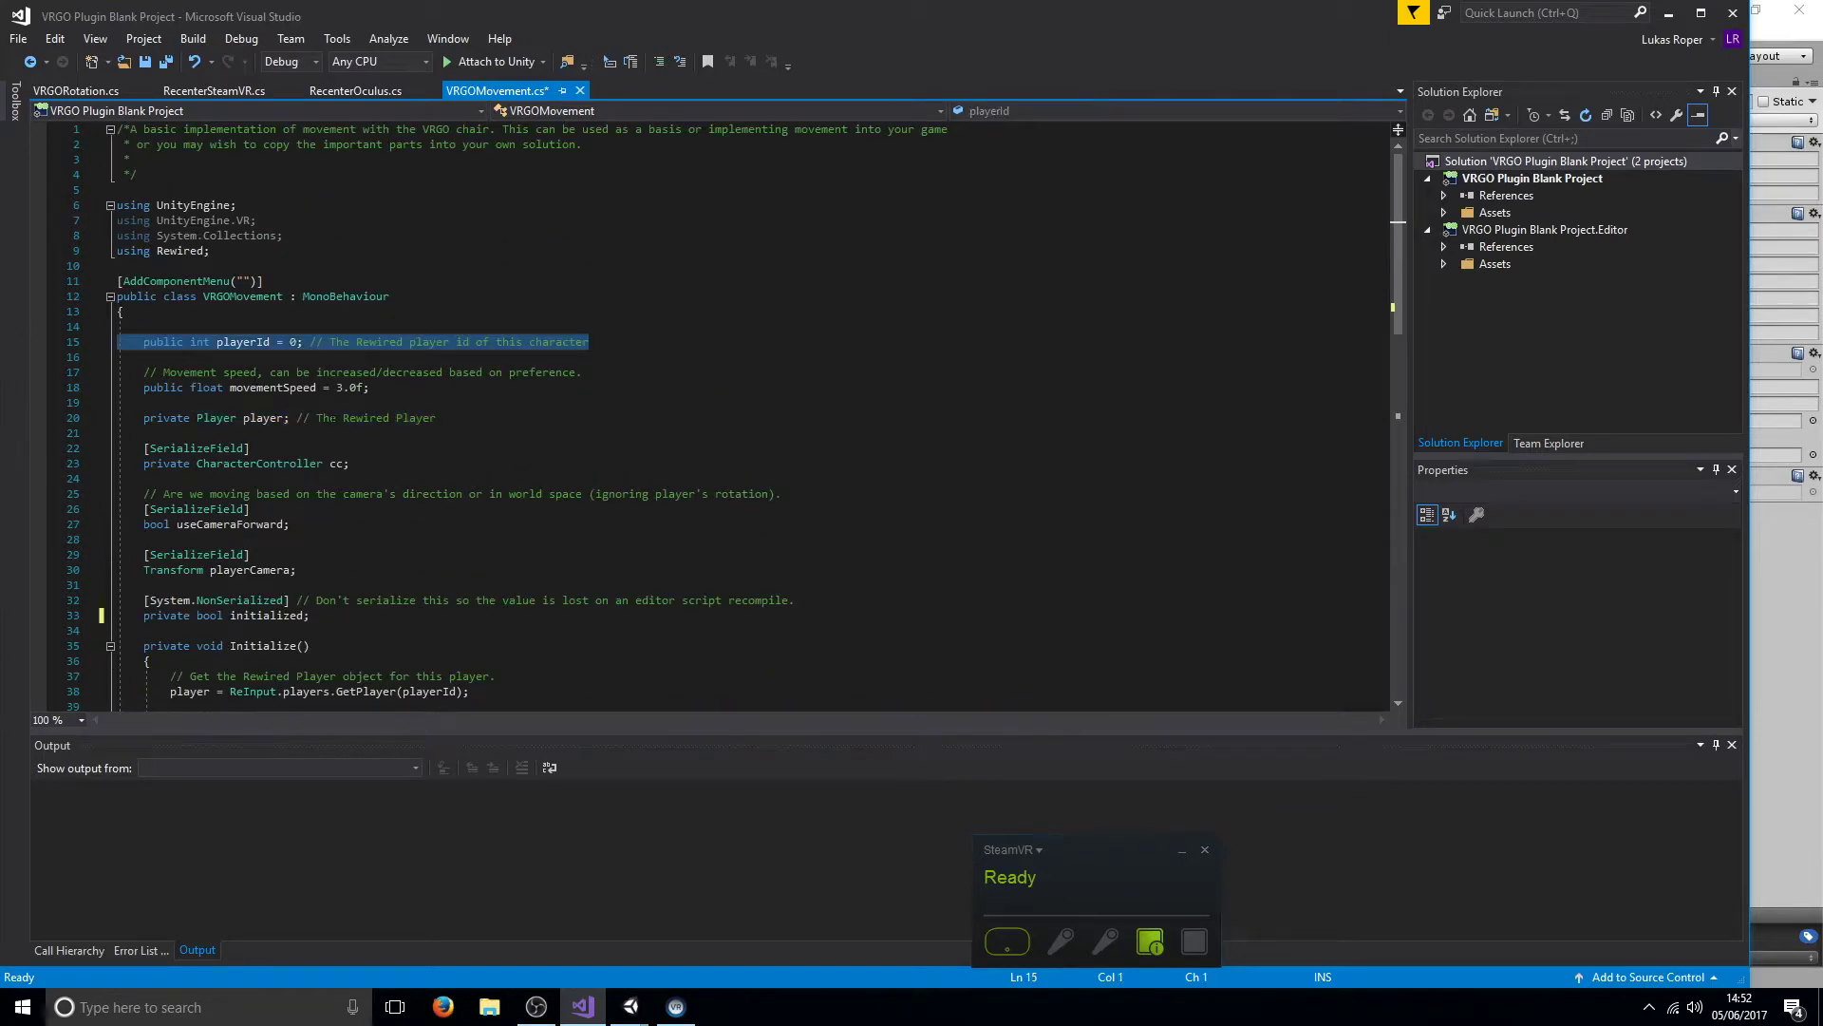
Examine the Initialize and Update methods in VRGOMovement.cs.
{"action": "scroll", "coordinate": [292, 555], "scroll_direction": "down", "scroll_amount": 9}
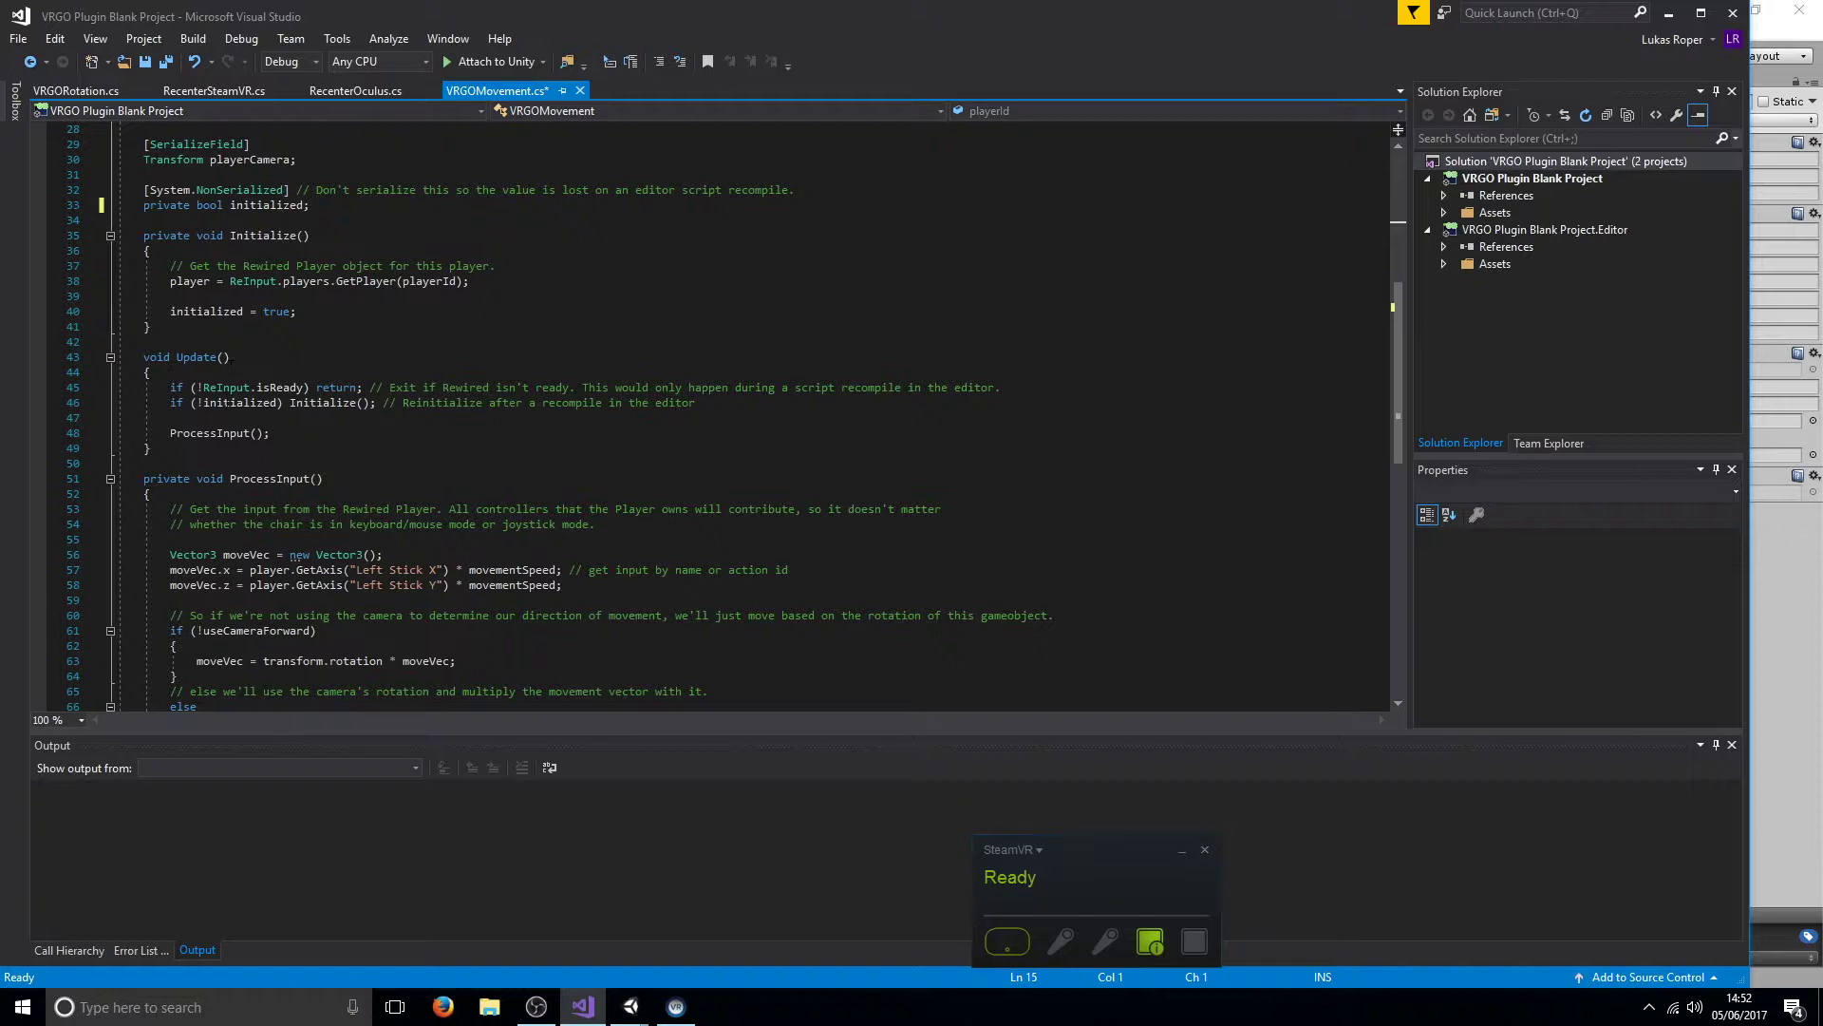
{"action": "left_click_drag", "start_coordinate": [142, 235], "coordinate": [239, 452]}
{"action": "scroll", "coordinate": [349, 443], "scroll_direction": "down", "scroll_amount": 2}
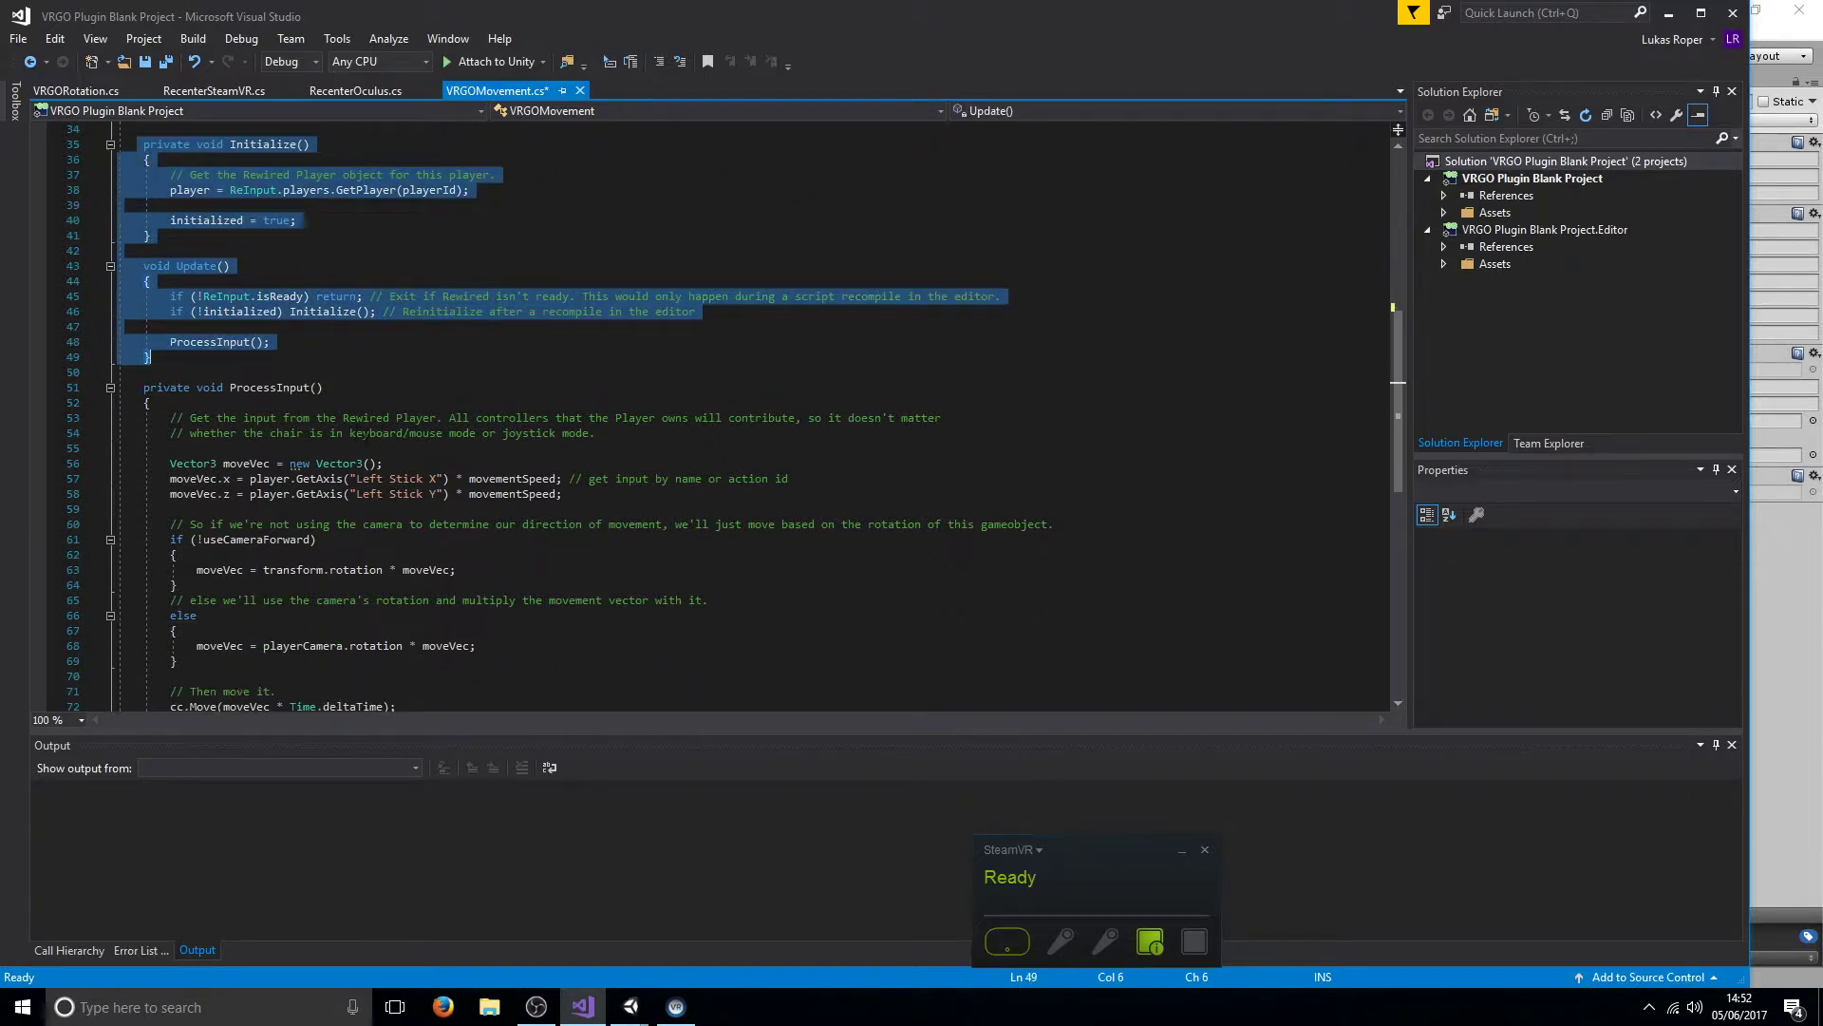
Examine how ProcessInput reads the stick axes and uses useCameraForward to determine the movement direction.
{"action": "left_click", "coordinate": [378, 417]}
{"action": "scroll", "coordinate": [378, 418], "scroll_direction": "down", "scroll_amount": 2}
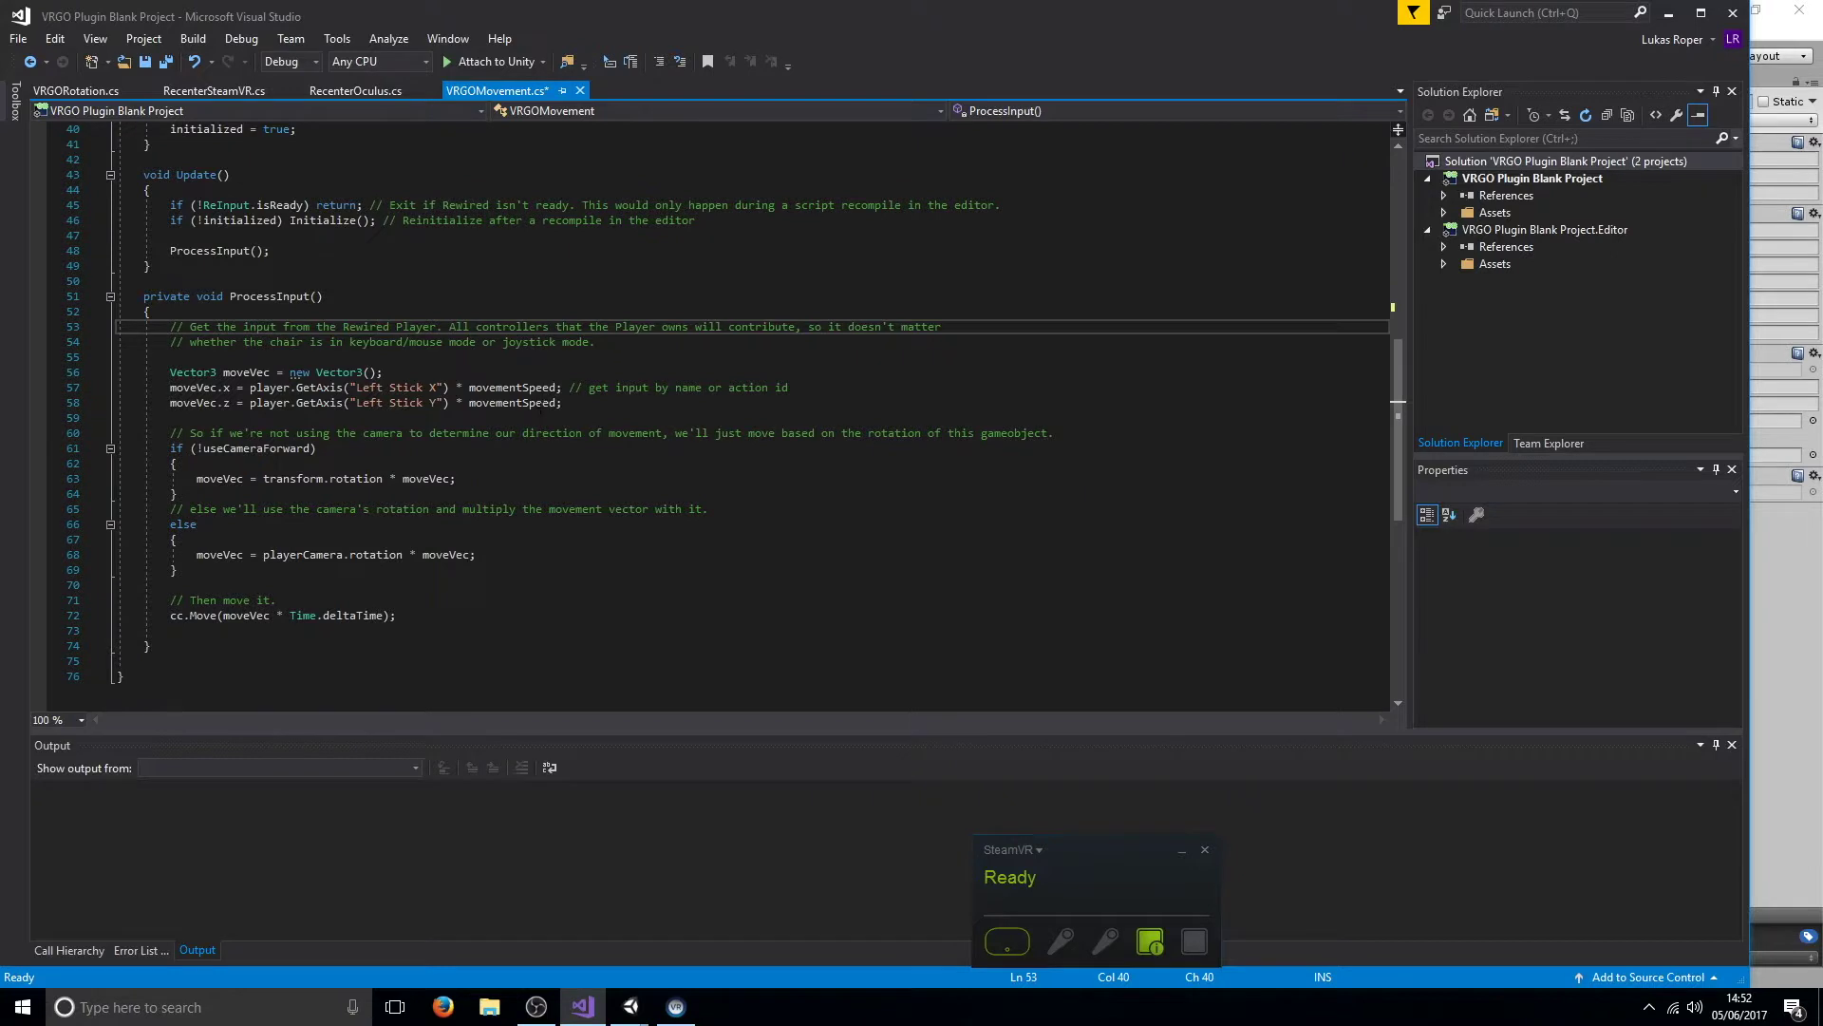
{"action": "scroll", "coordinate": [541, 415], "scroll_direction": "down", "scroll_amount": 2}
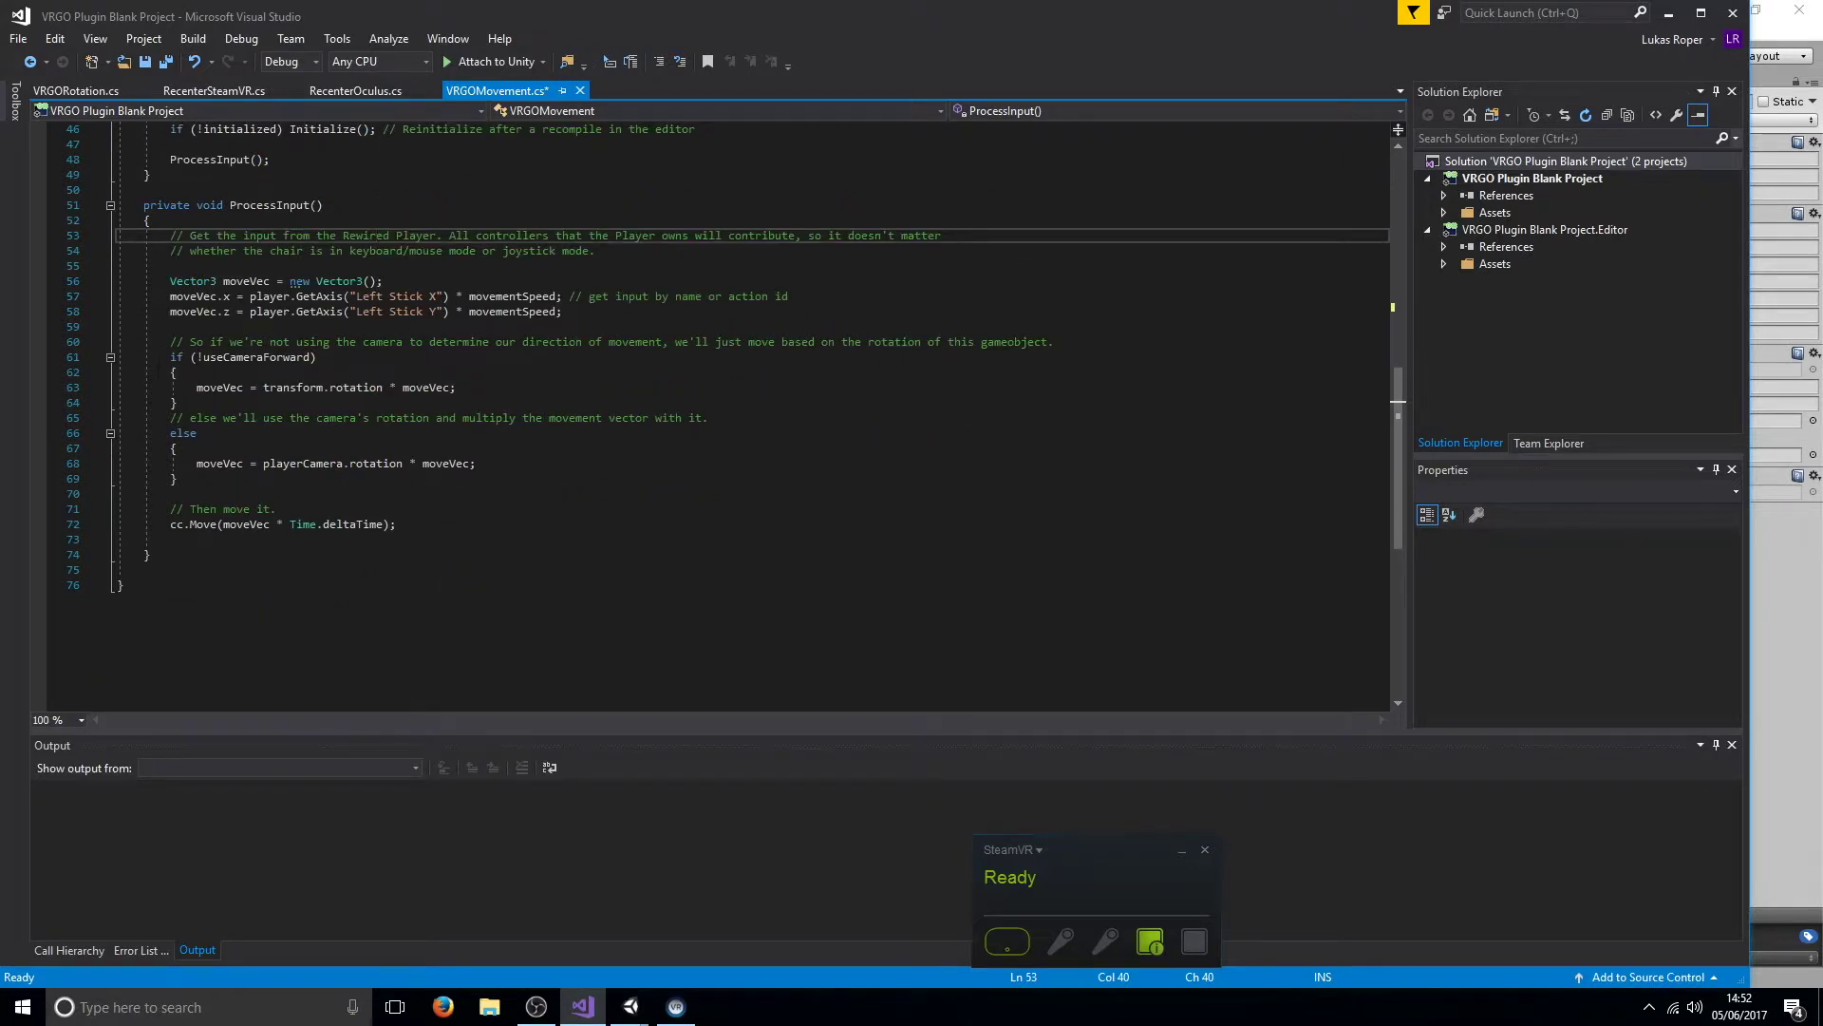
{"action": "left_click_drag", "start_coordinate": [118, 353], "coordinate": [480, 475]}
{"action": "left_click", "coordinate": [229, 475]}
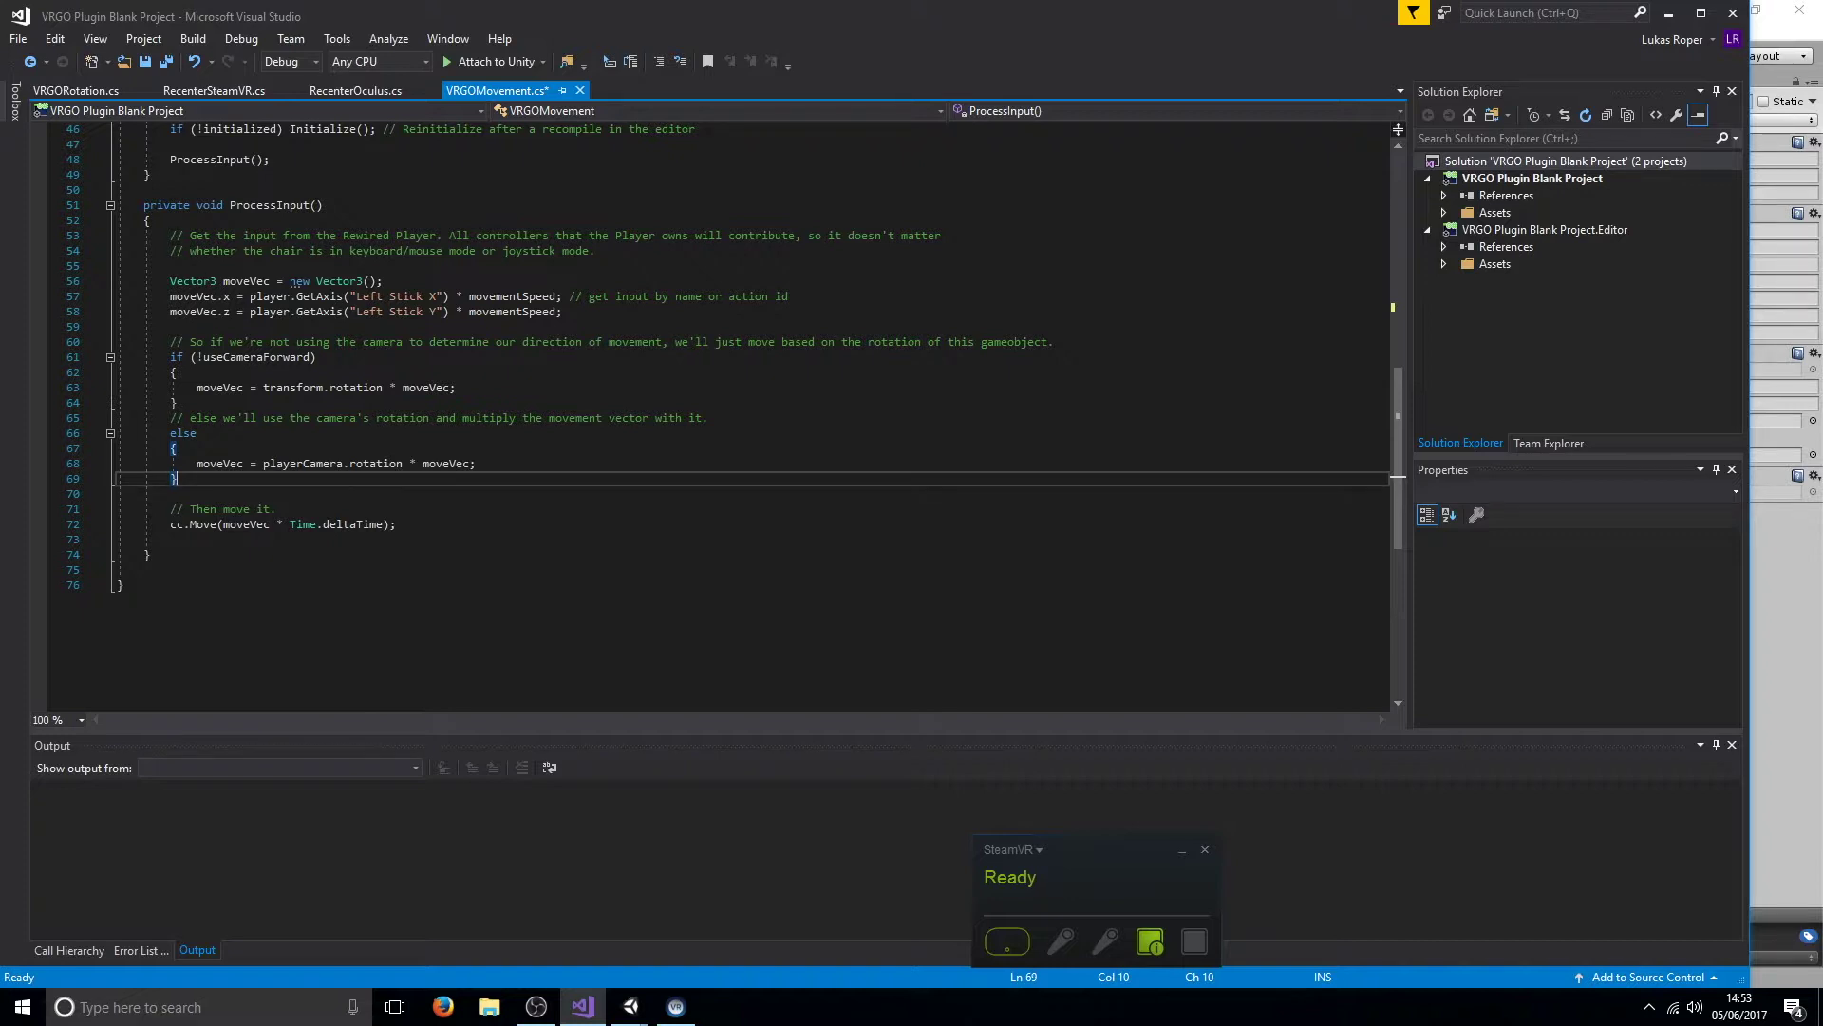
Examine the cc.Move call at the end of ProcessInput and return to Unity.
{"action": "scroll", "coordinate": [888, 282], "scroll_direction": "down", "scroll_amount": 2}
{"action": "scroll", "coordinate": [888, 281], "scroll_direction": "up", "scroll_amount": 2}
{"action": "scroll", "coordinate": [876, 281], "scroll_direction": "down", "scroll_amount": 2}
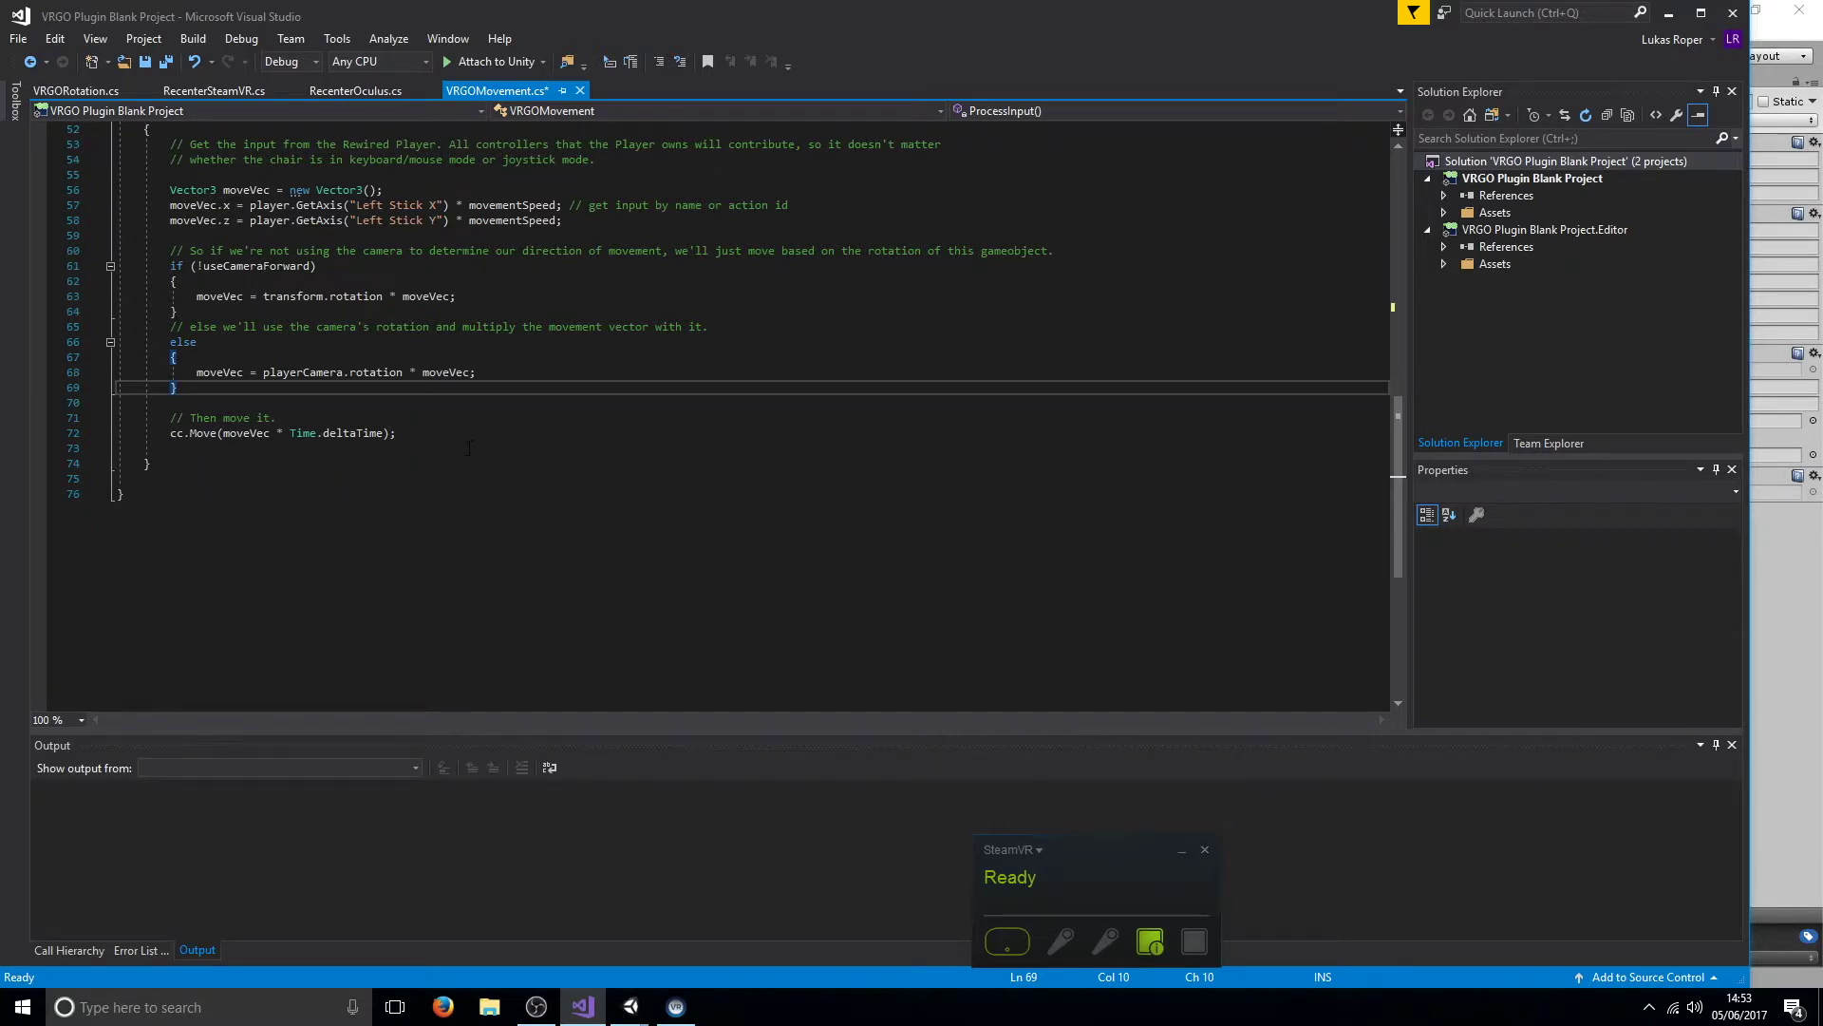
{"action": "scroll", "coordinate": [468, 446], "scroll_direction": "up", "scroll_amount": 2}
{"action": "left_click_drag", "start_coordinate": [436, 524], "coordinate": [150, 510]}
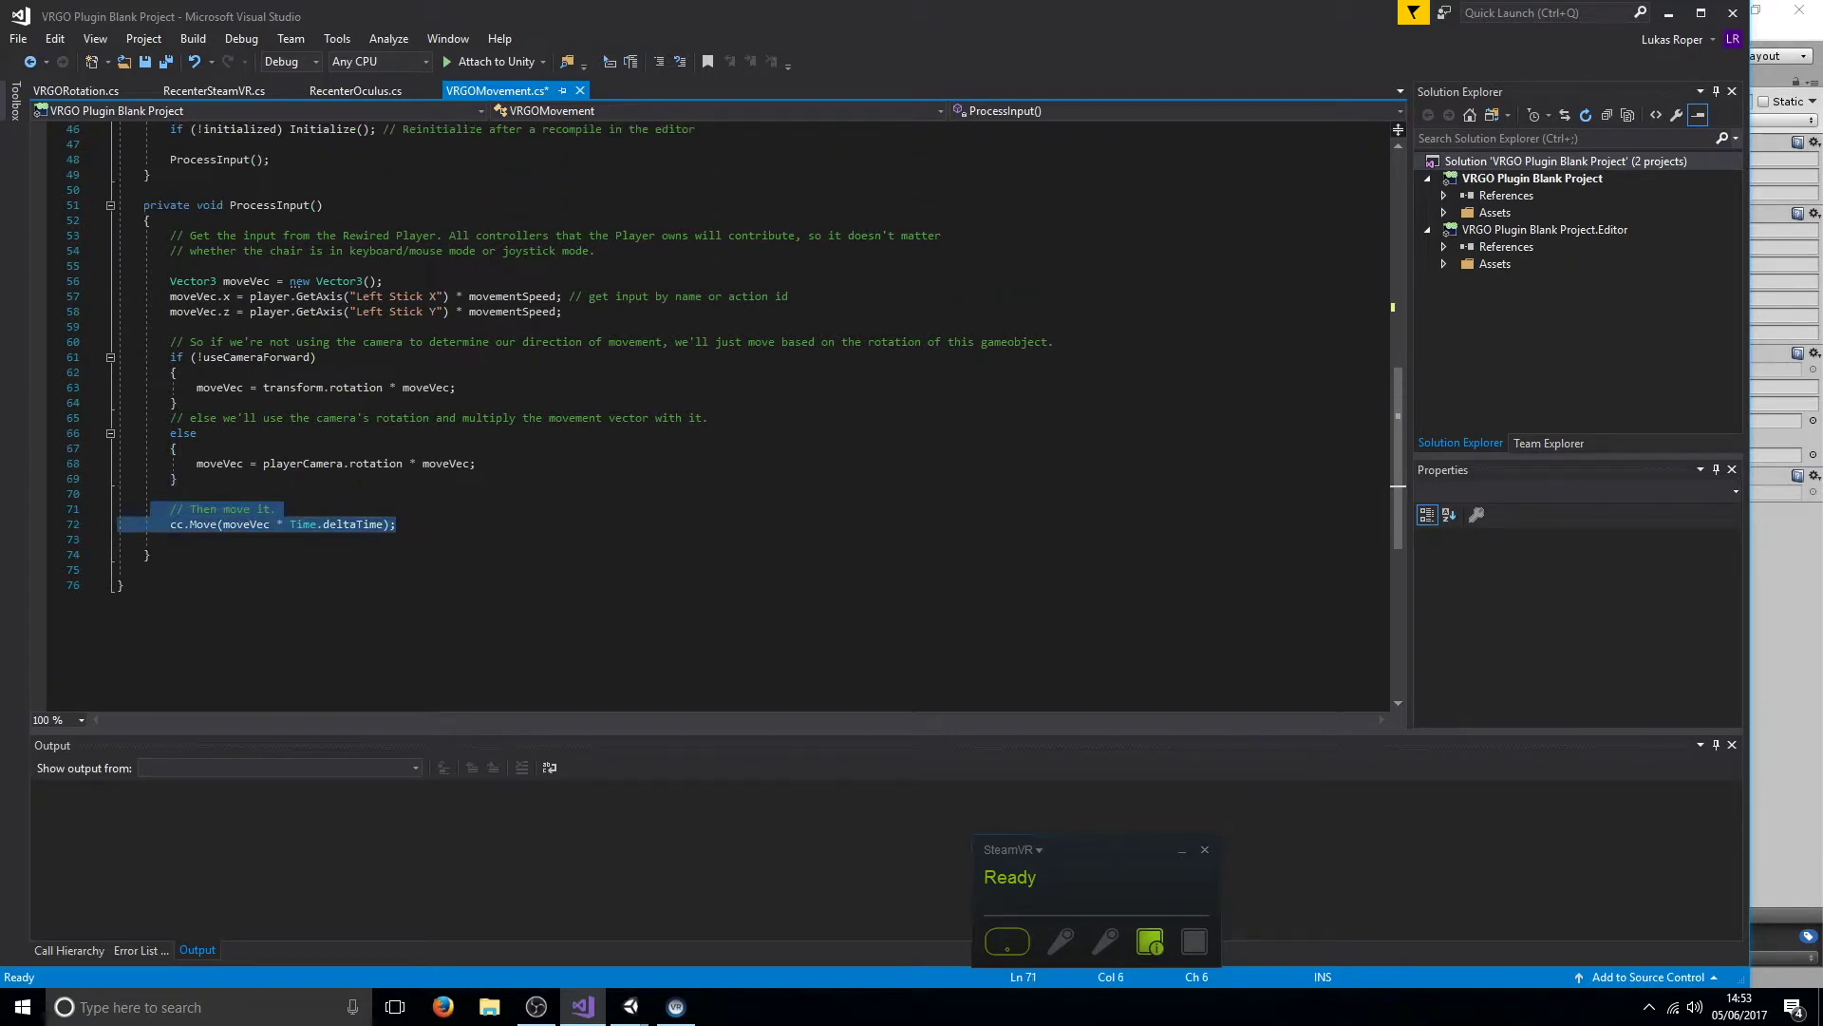
{"action": "scroll", "coordinate": [380, 527], "scroll_direction": "up", "scroll_amount": 2}
{"action": "scroll", "coordinate": [611, 542], "scroll_direction": "up", "scroll_amount": 4}
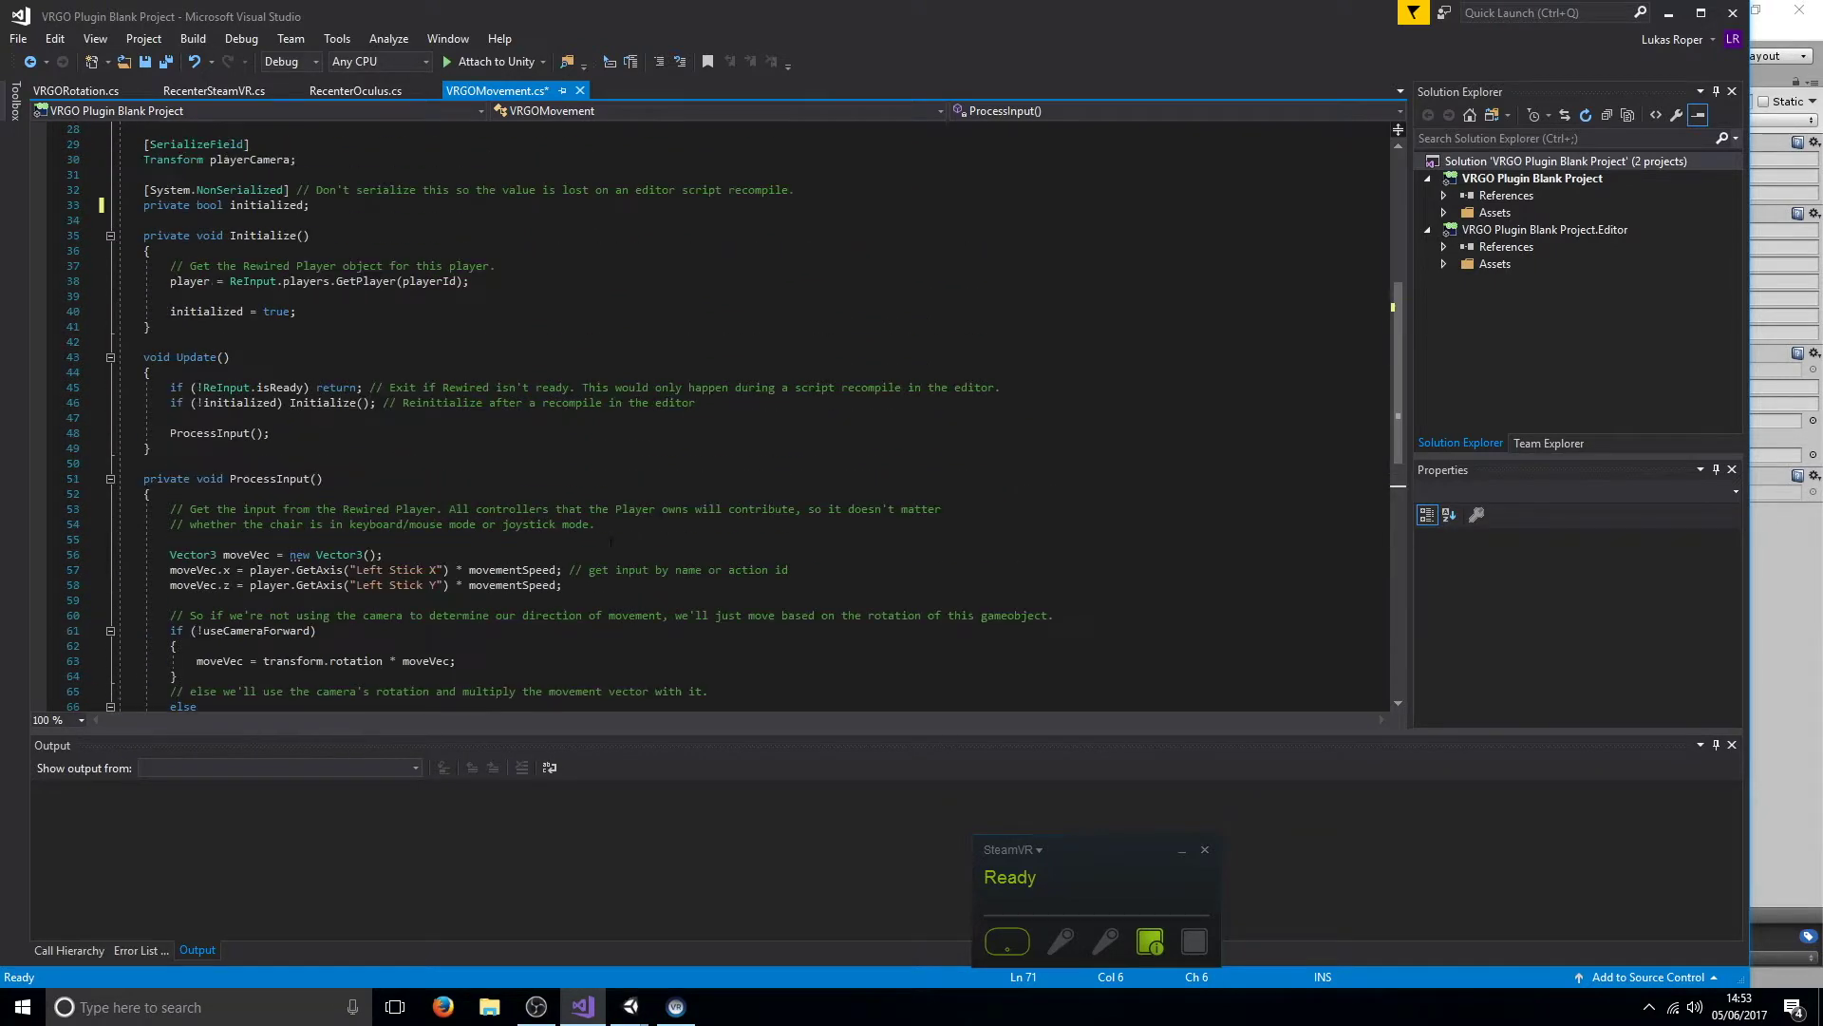
{"action": "scroll", "coordinate": [864, 332], "scroll_direction": "down", "scroll_amount": 2}
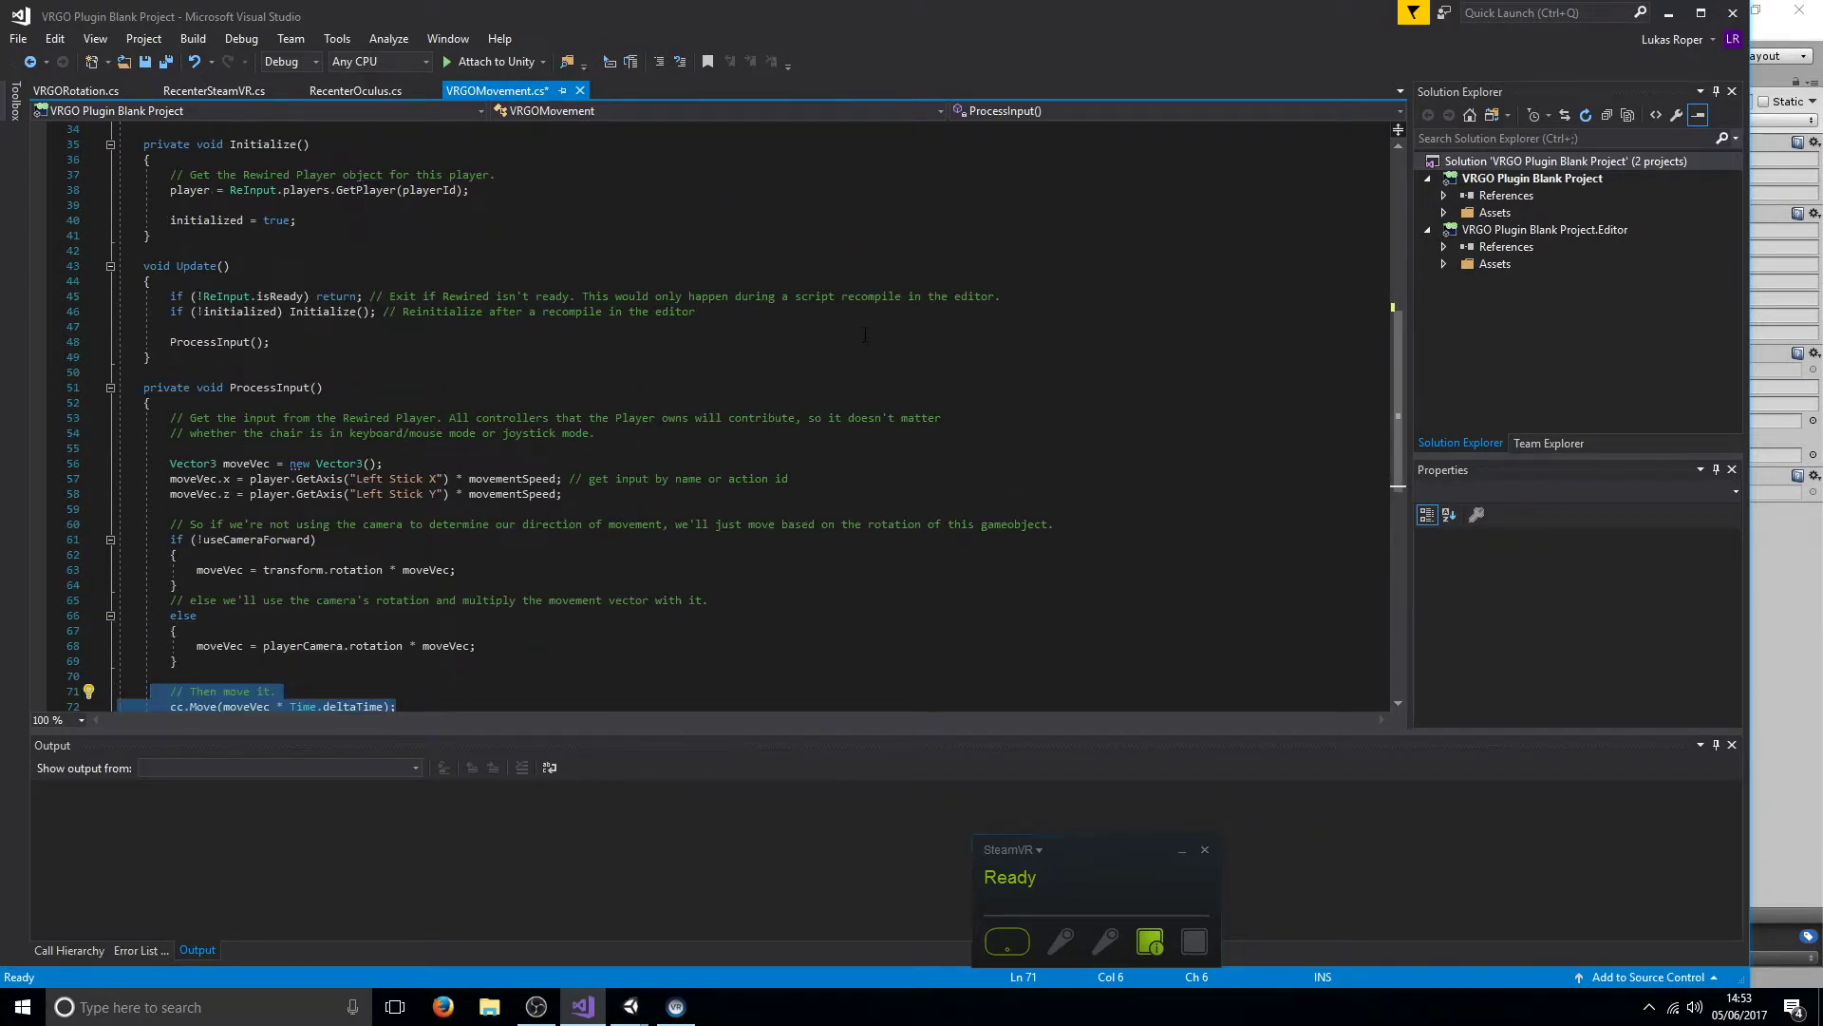
{"action": "left_click", "coordinate": [1668, 14]}
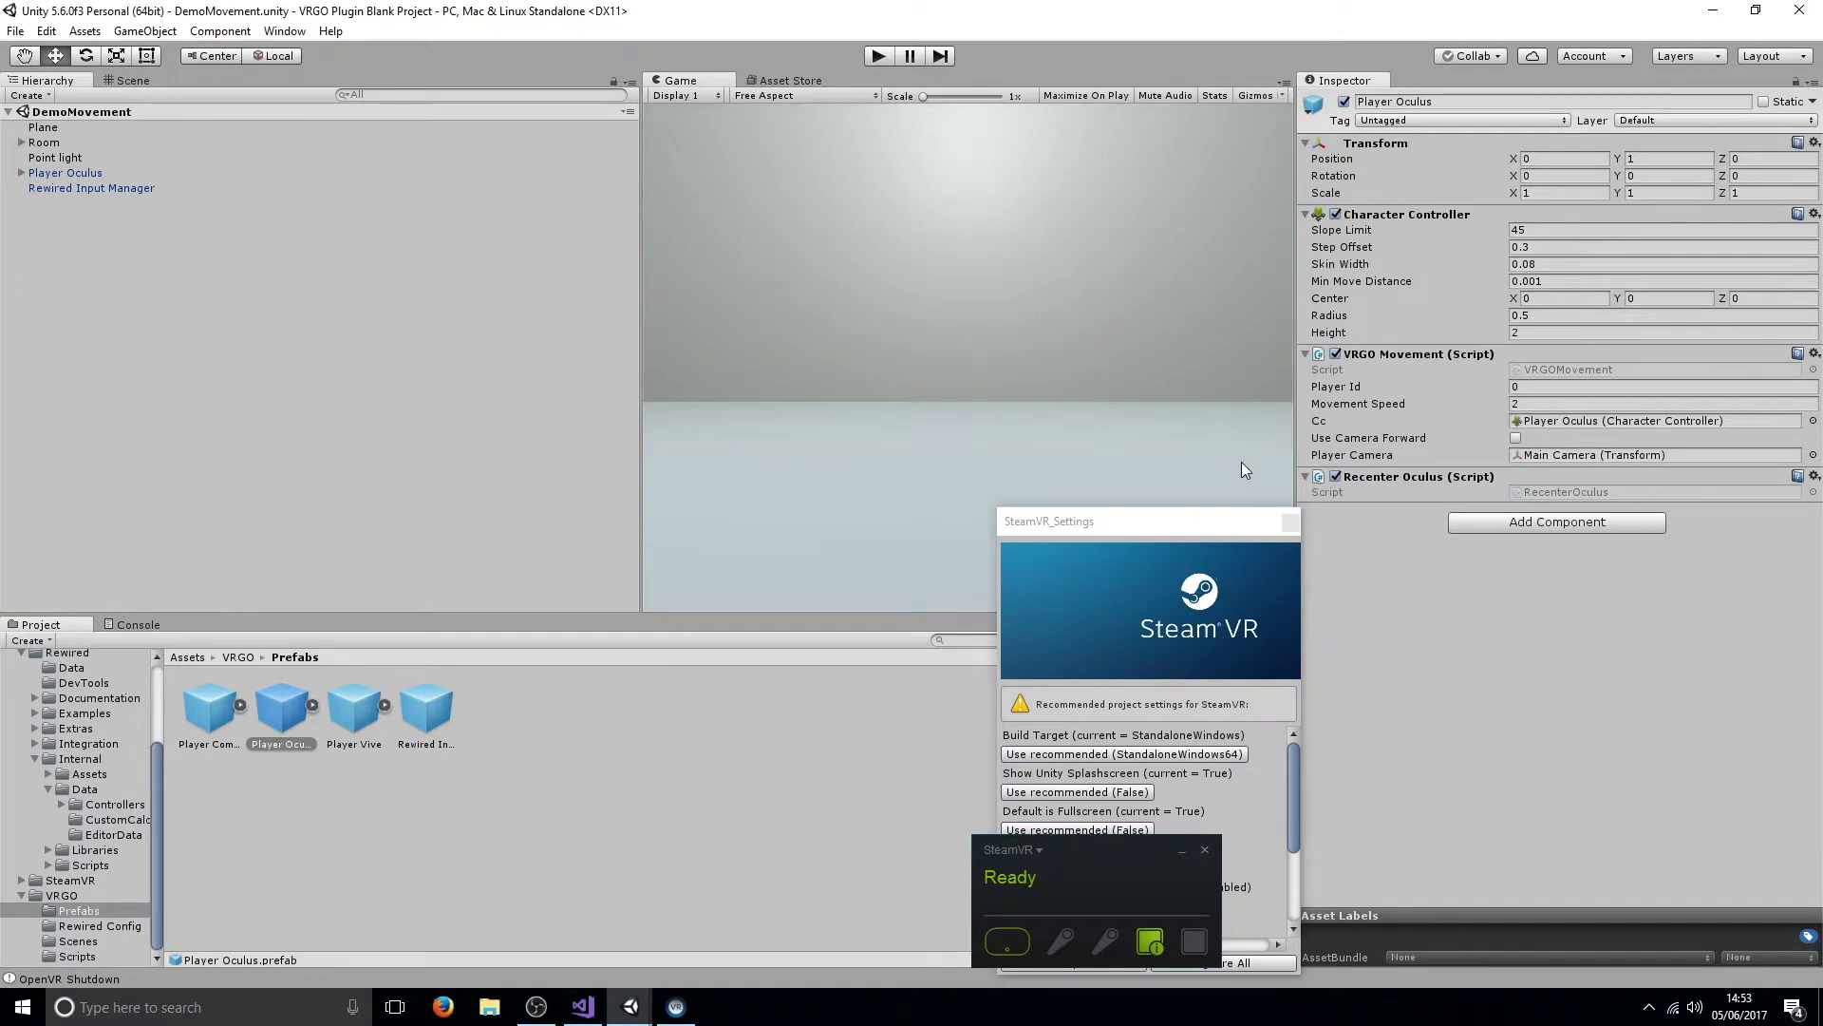
Open the Recenter Oculus script of the Player Oculus prefab, examine its Update and Reset methods, and return to Unity.
{"action": "left_click", "coordinate": [1814, 475]}
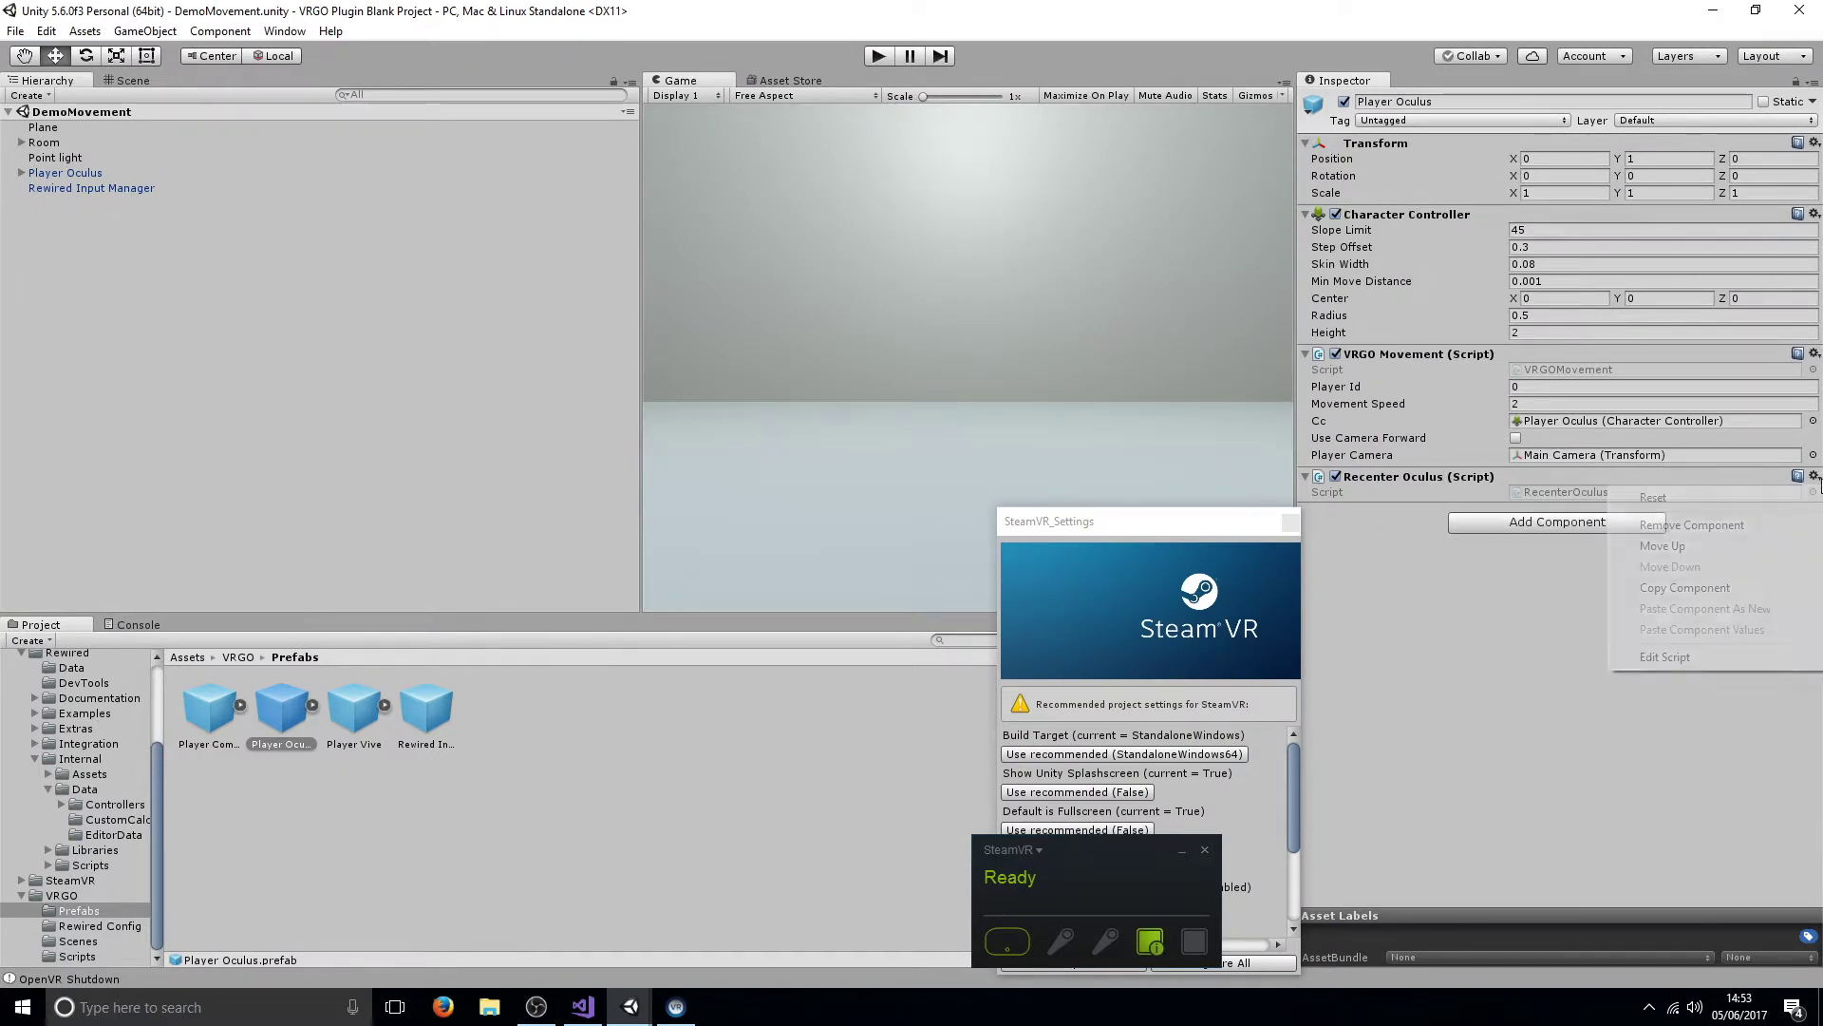
{"action": "left_click", "coordinate": [1672, 657]}
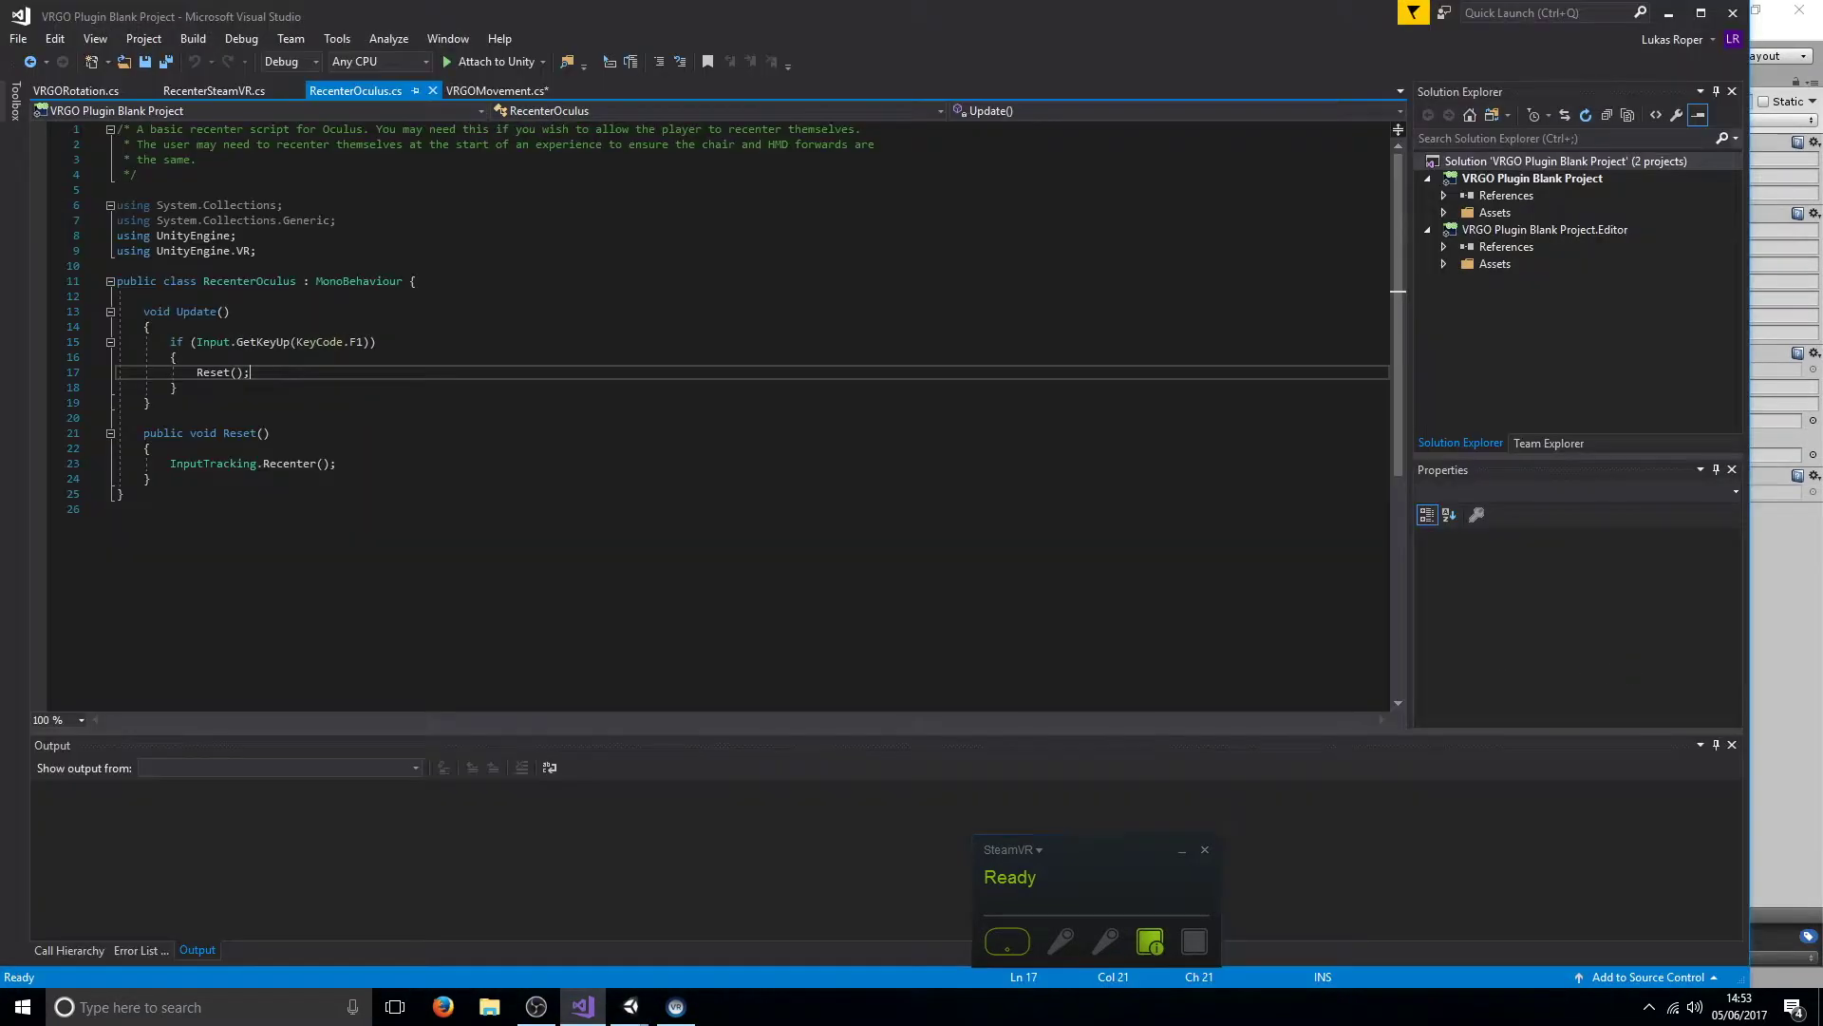
{"action": "left_click_drag", "start_coordinate": [144, 327], "coordinate": [230, 434]}
{"action": "left_click", "coordinate": [230, 434]}
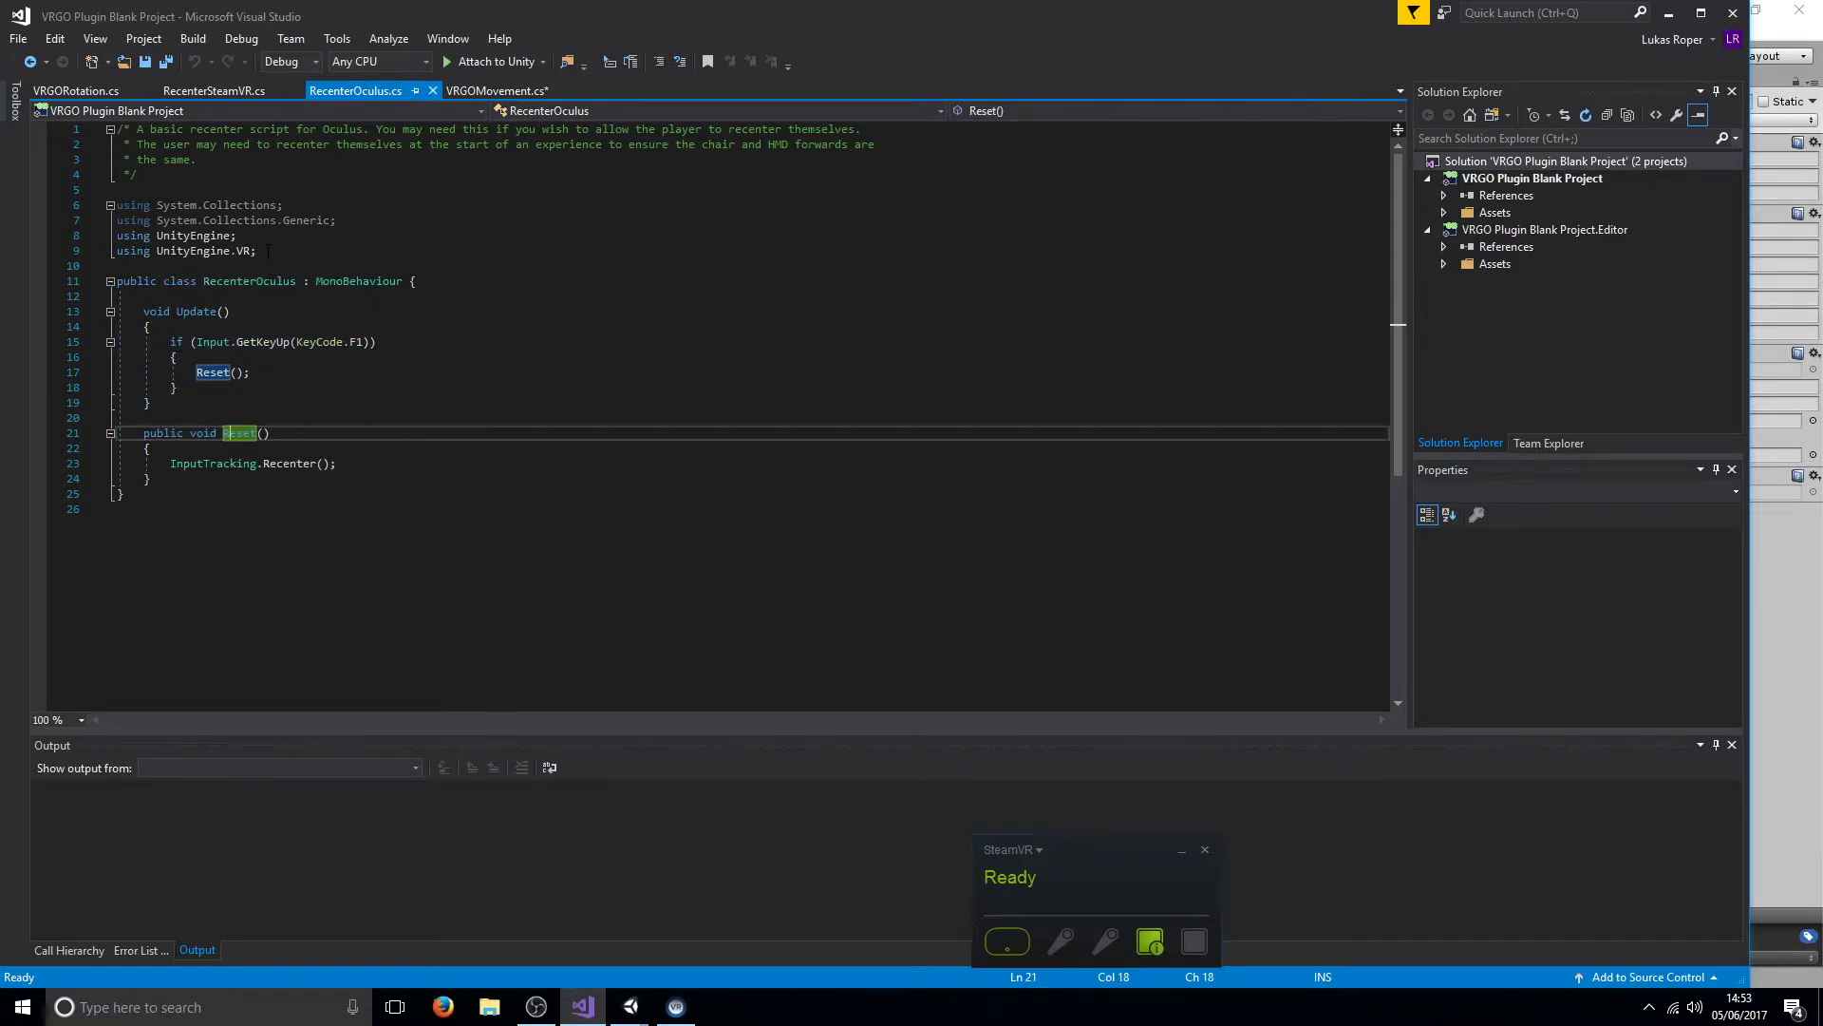
{"action": "left_click", "coordinate": [1670, 15]}
Open the Recenter Steam VR script of the Player Vive prefab and examine its Valve.VR using directive.
{"action": "left_click", "coordinate": [354, 710]}
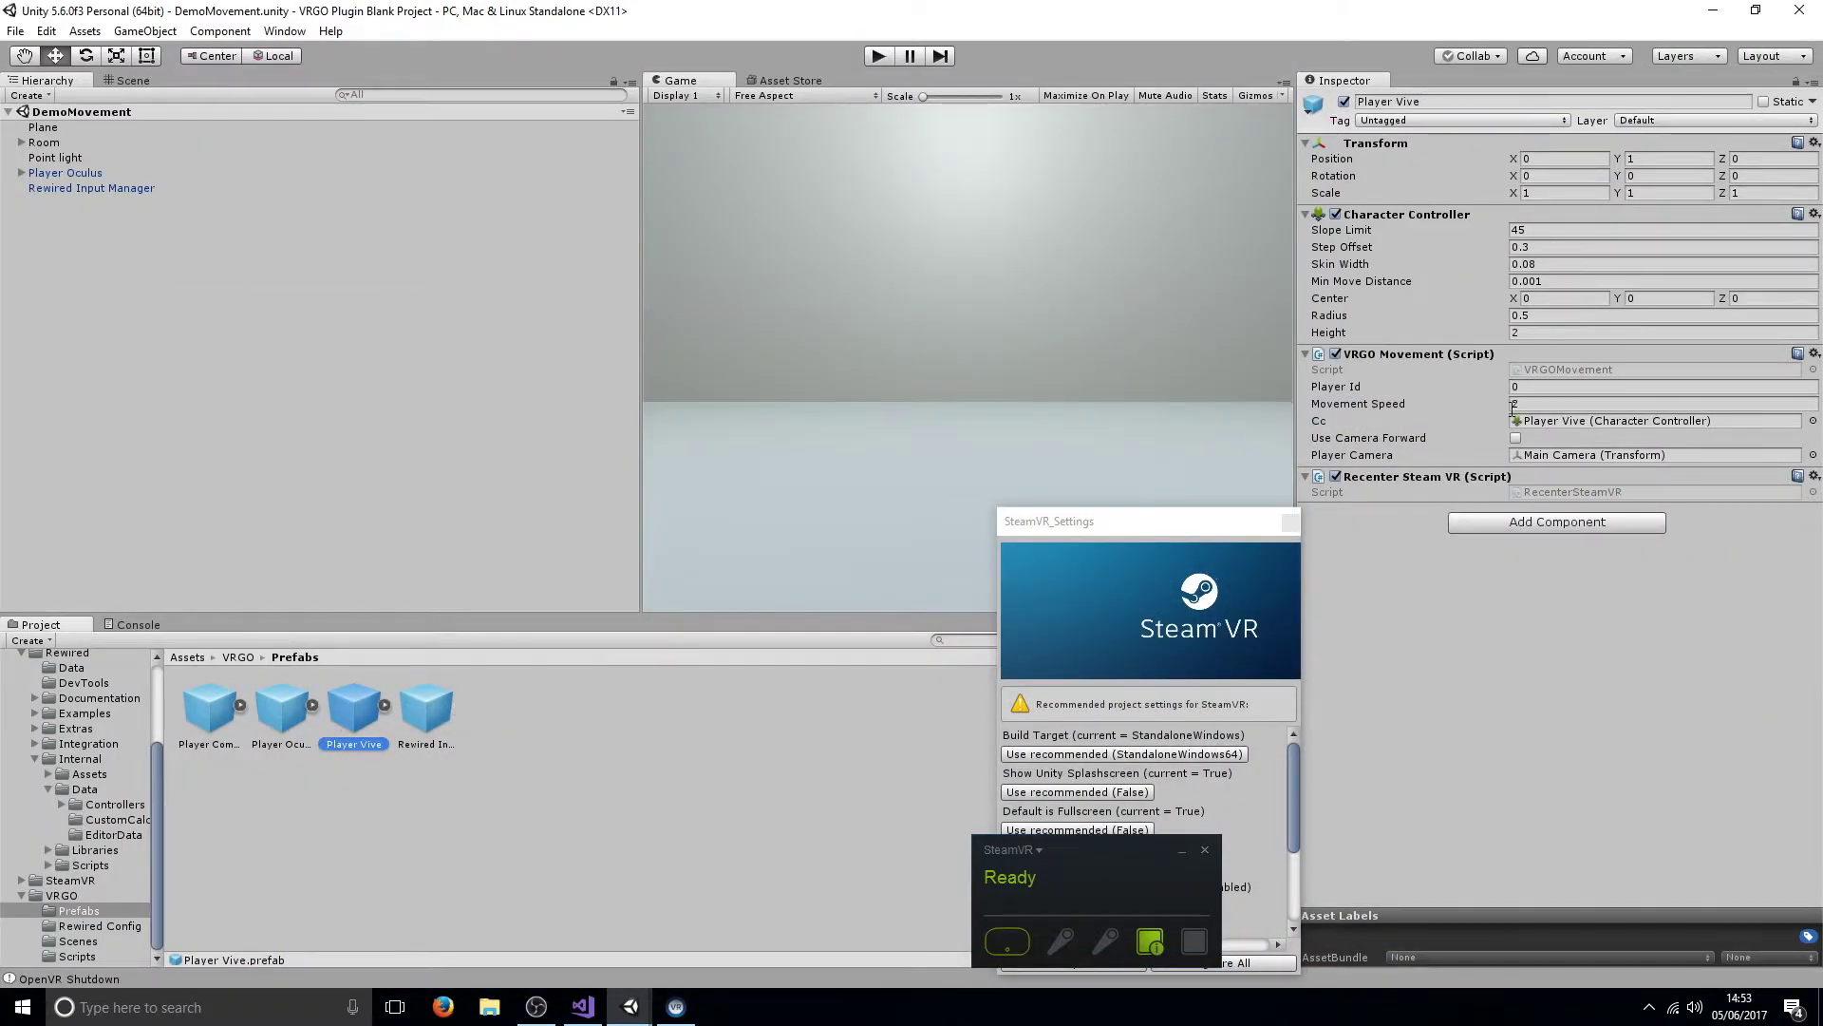
{"action": "left_click", "coordinate": [1814, 476]}
{"action": "left_click", "coordinate": [1691, 659]}
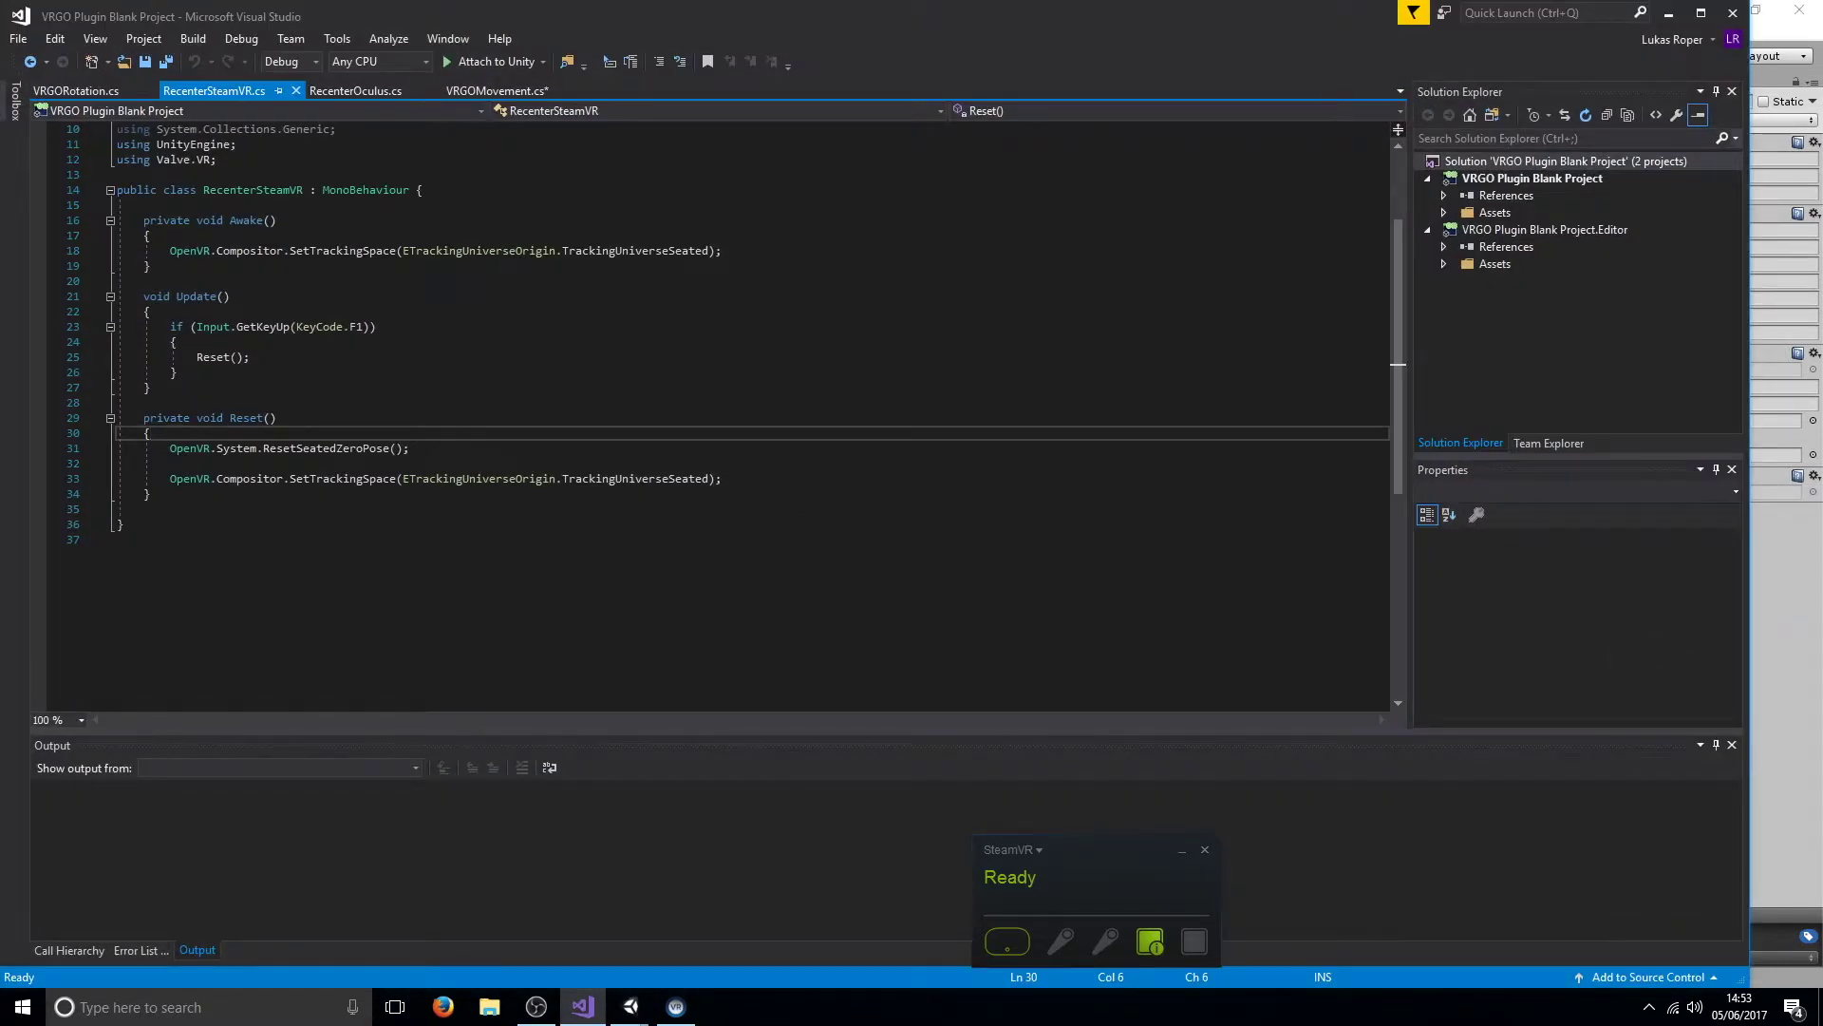
{"action": "scroll", "coordinate": [881, 538], "scroll_direction": "up", "scroll_amount": 3}
{"action": "left_click_drag", "start_coordinate": [229, 297], "coordinate": [158, 298]}
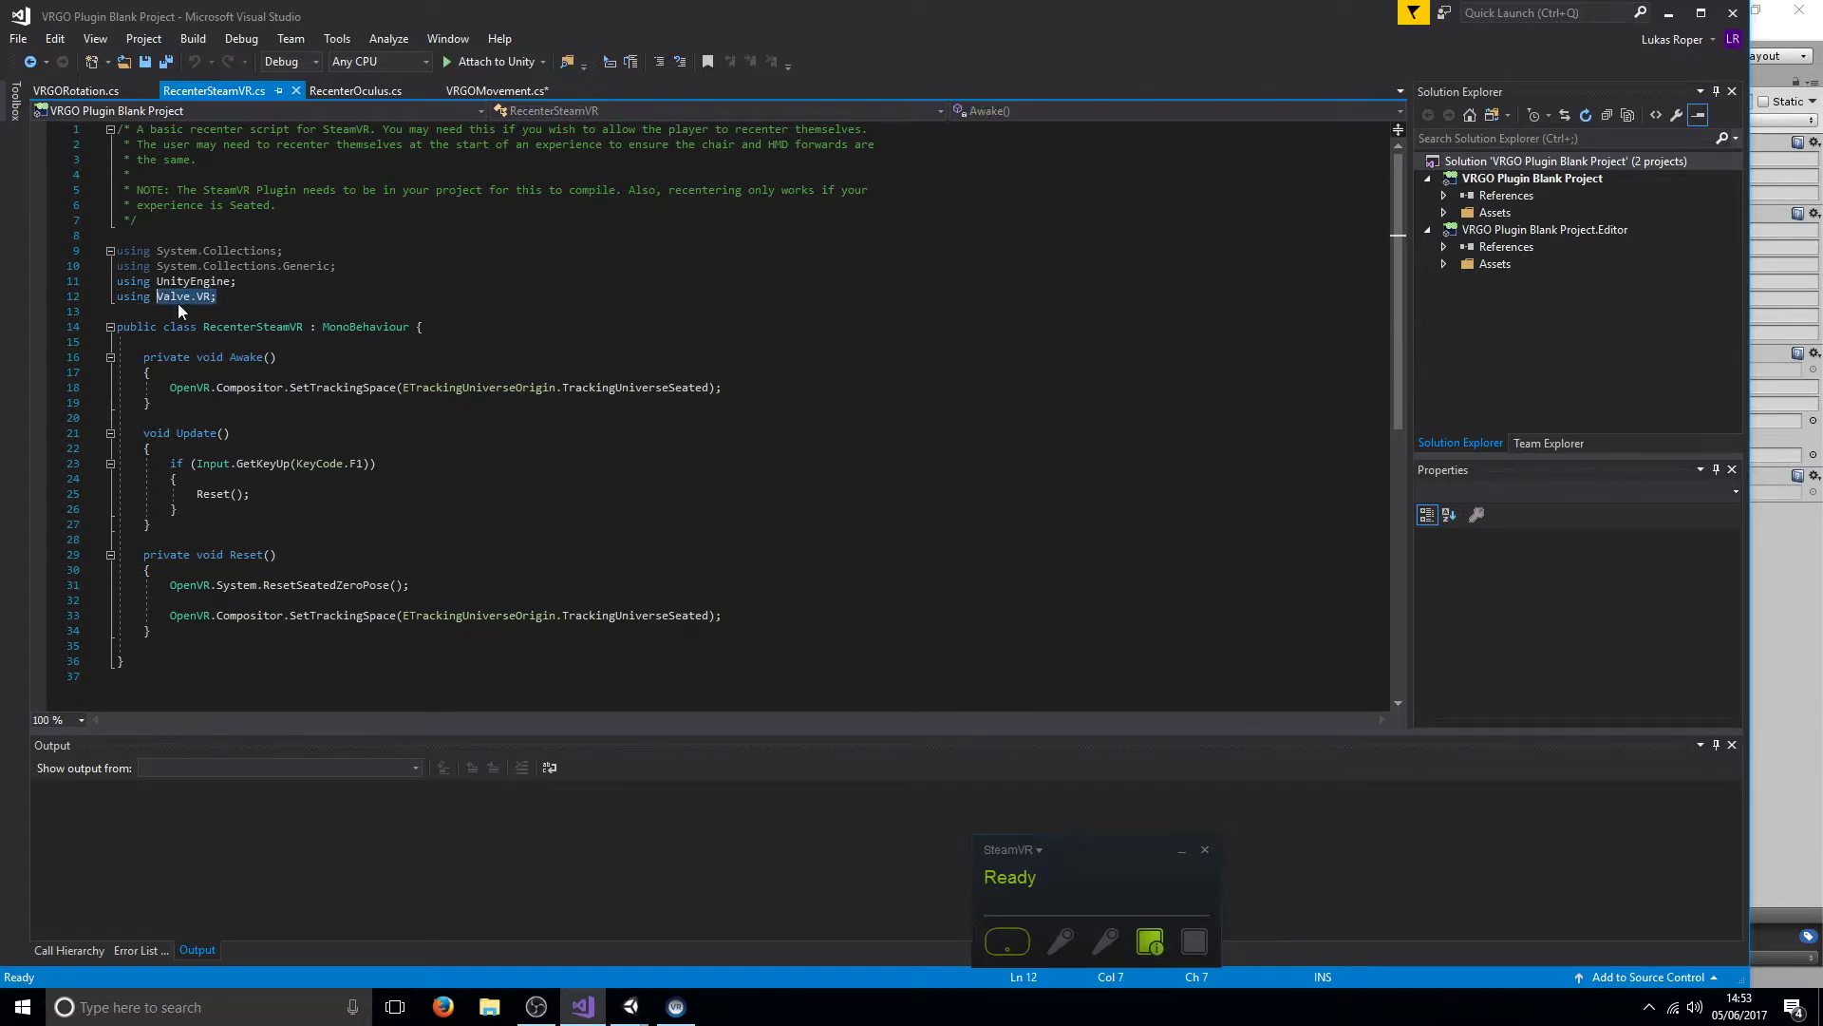
{"action": "left_click", "coordinate": [244, 298]}
Examine the ResetSeatedZeroPose call in the Reset method of RecenterSteamVR.cs and return to Unity.
{"action": "scroll", "coordinate": [326, 358], "scroll_direction": "down", "scroll_amount": 3}
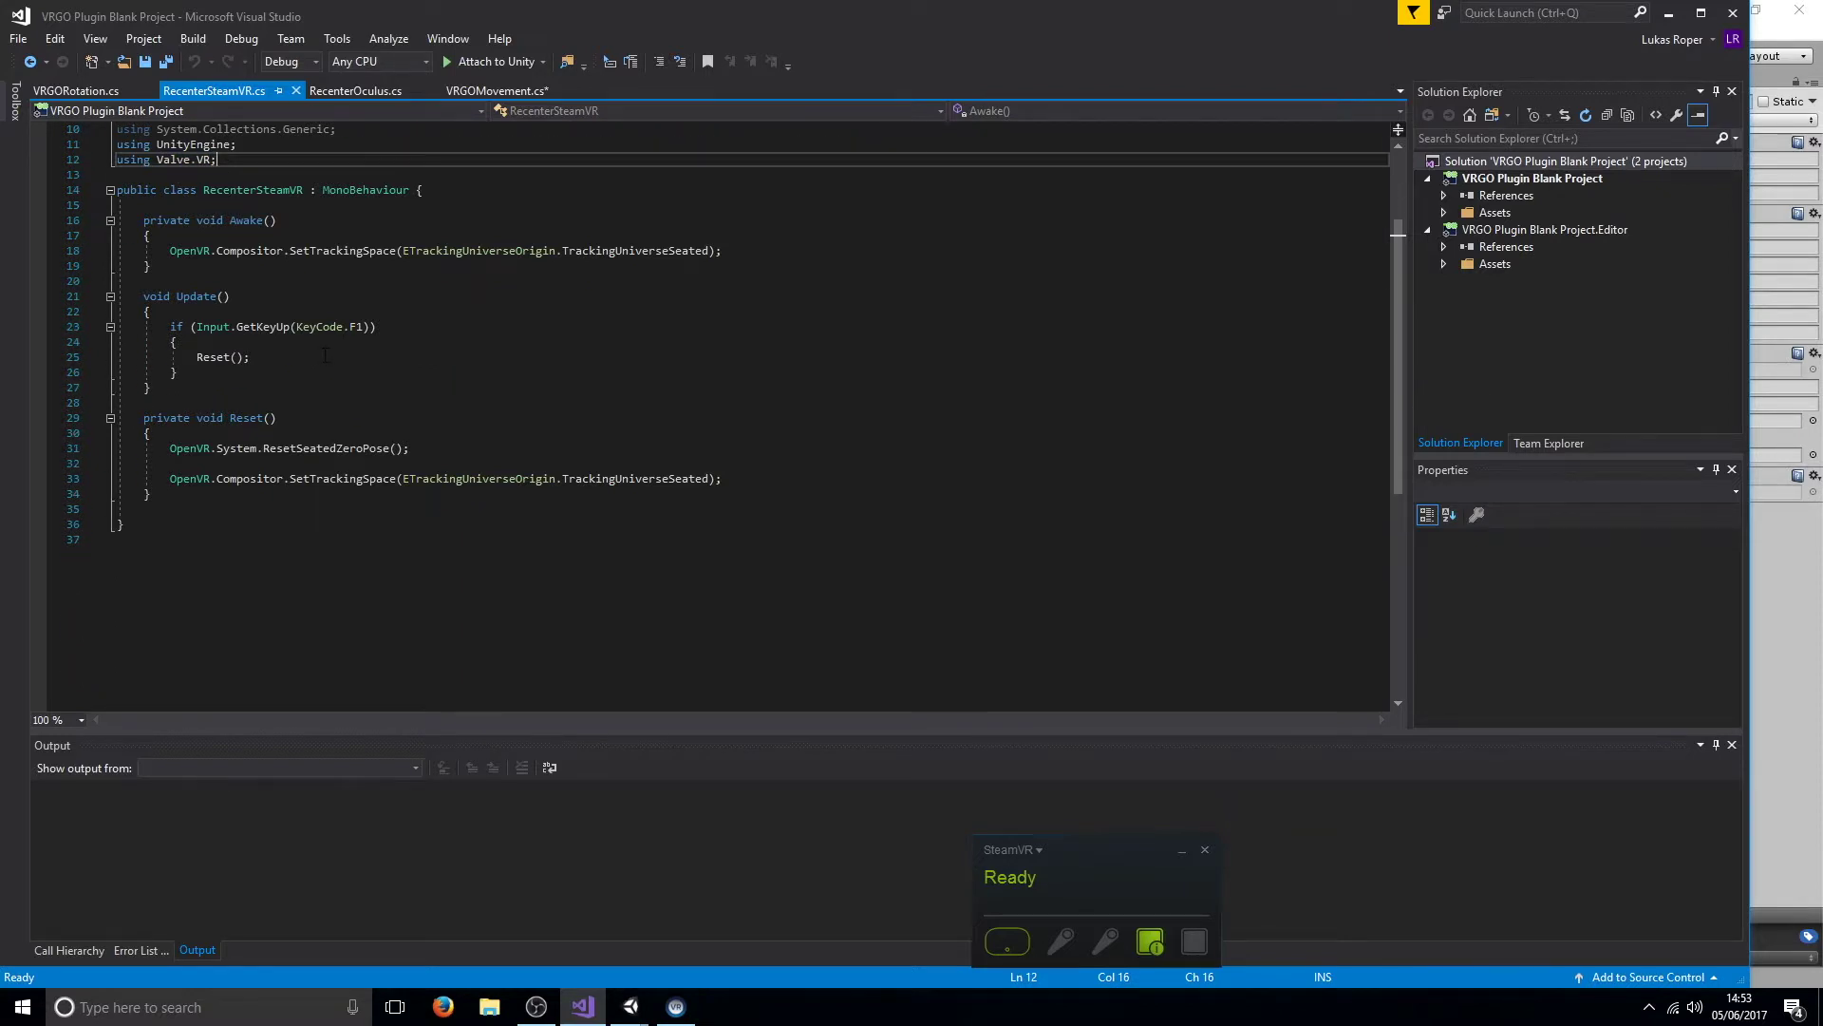
{"action": "scroll", "coordinate": [325, 356], "scroll_direction": "up", "scroll_amount": 3}
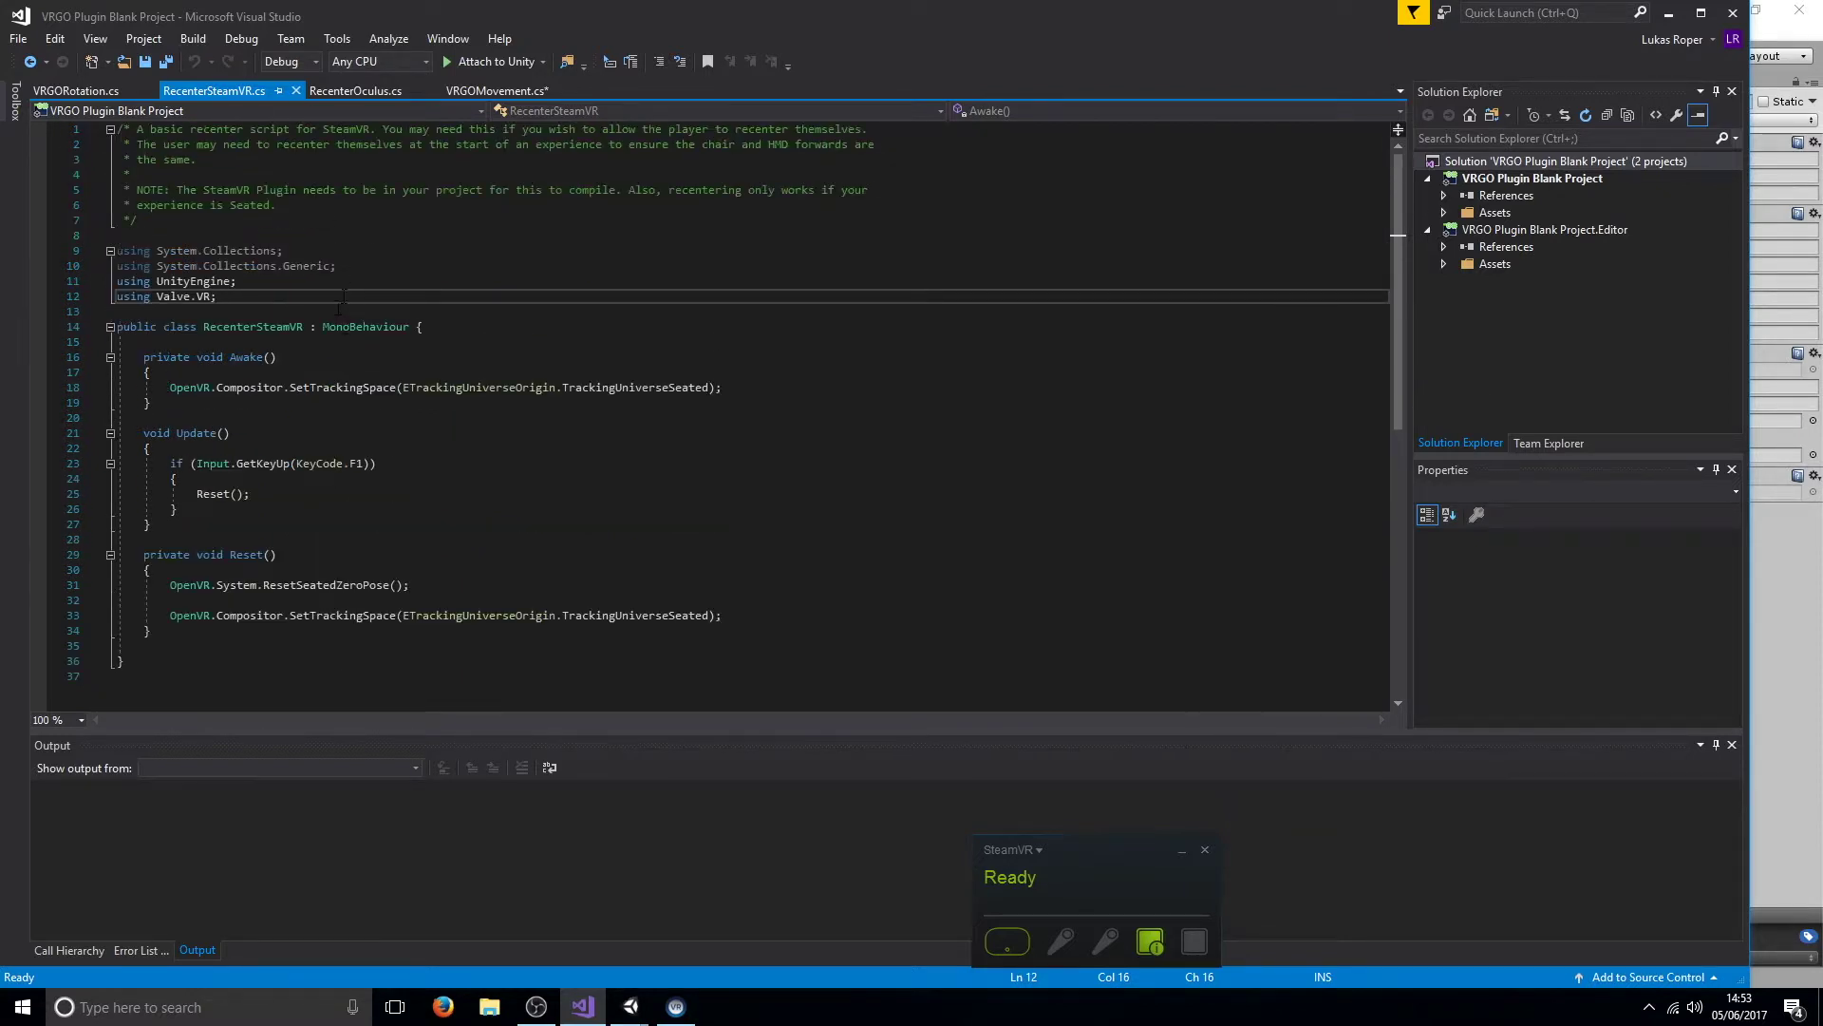
{"action": "scroll", "coordinate": [339, 302], "scroll_direction": "down", "scroll_amount": 6}
{"action": "scroll", "coordinate": [408, 444], "scroll_direction": "up", "scroll_amount": 5}
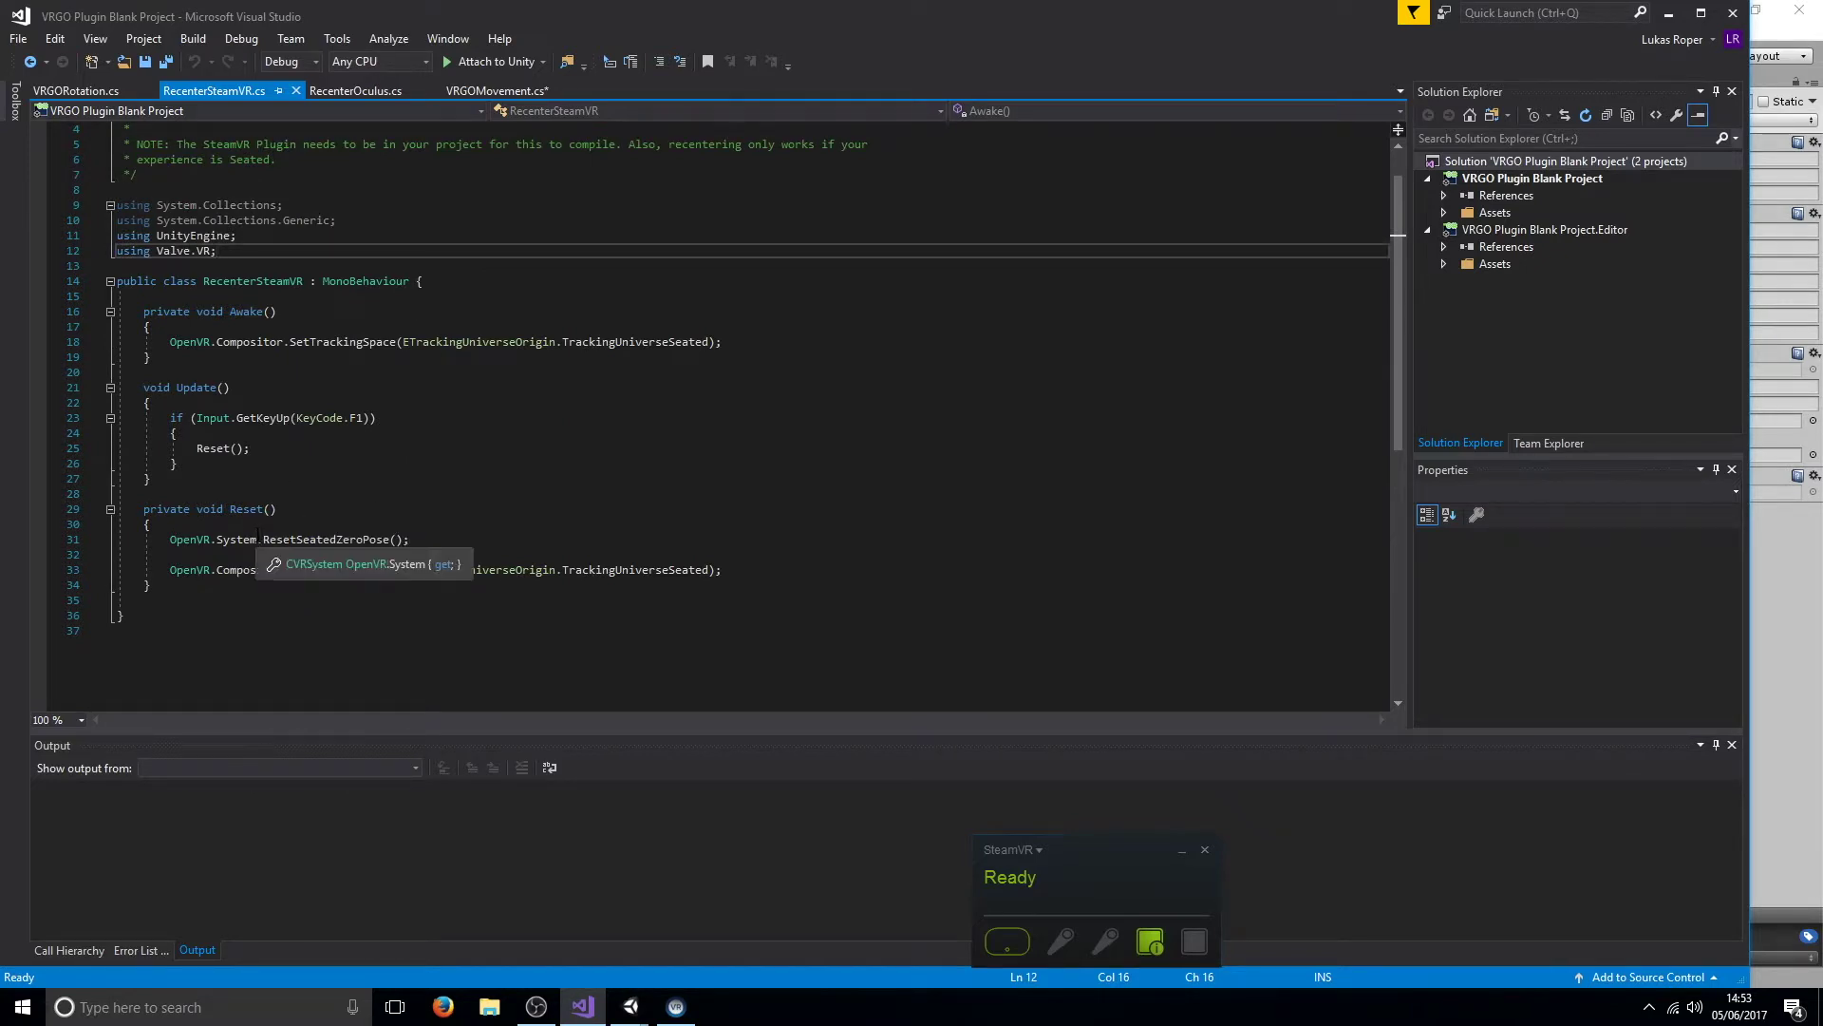
{"action": "left_click_drag", "start_coordinate": [263, 539], "coordinate": [446, 539]}
{"action": "left_click", "coordinate": [446, 539]}
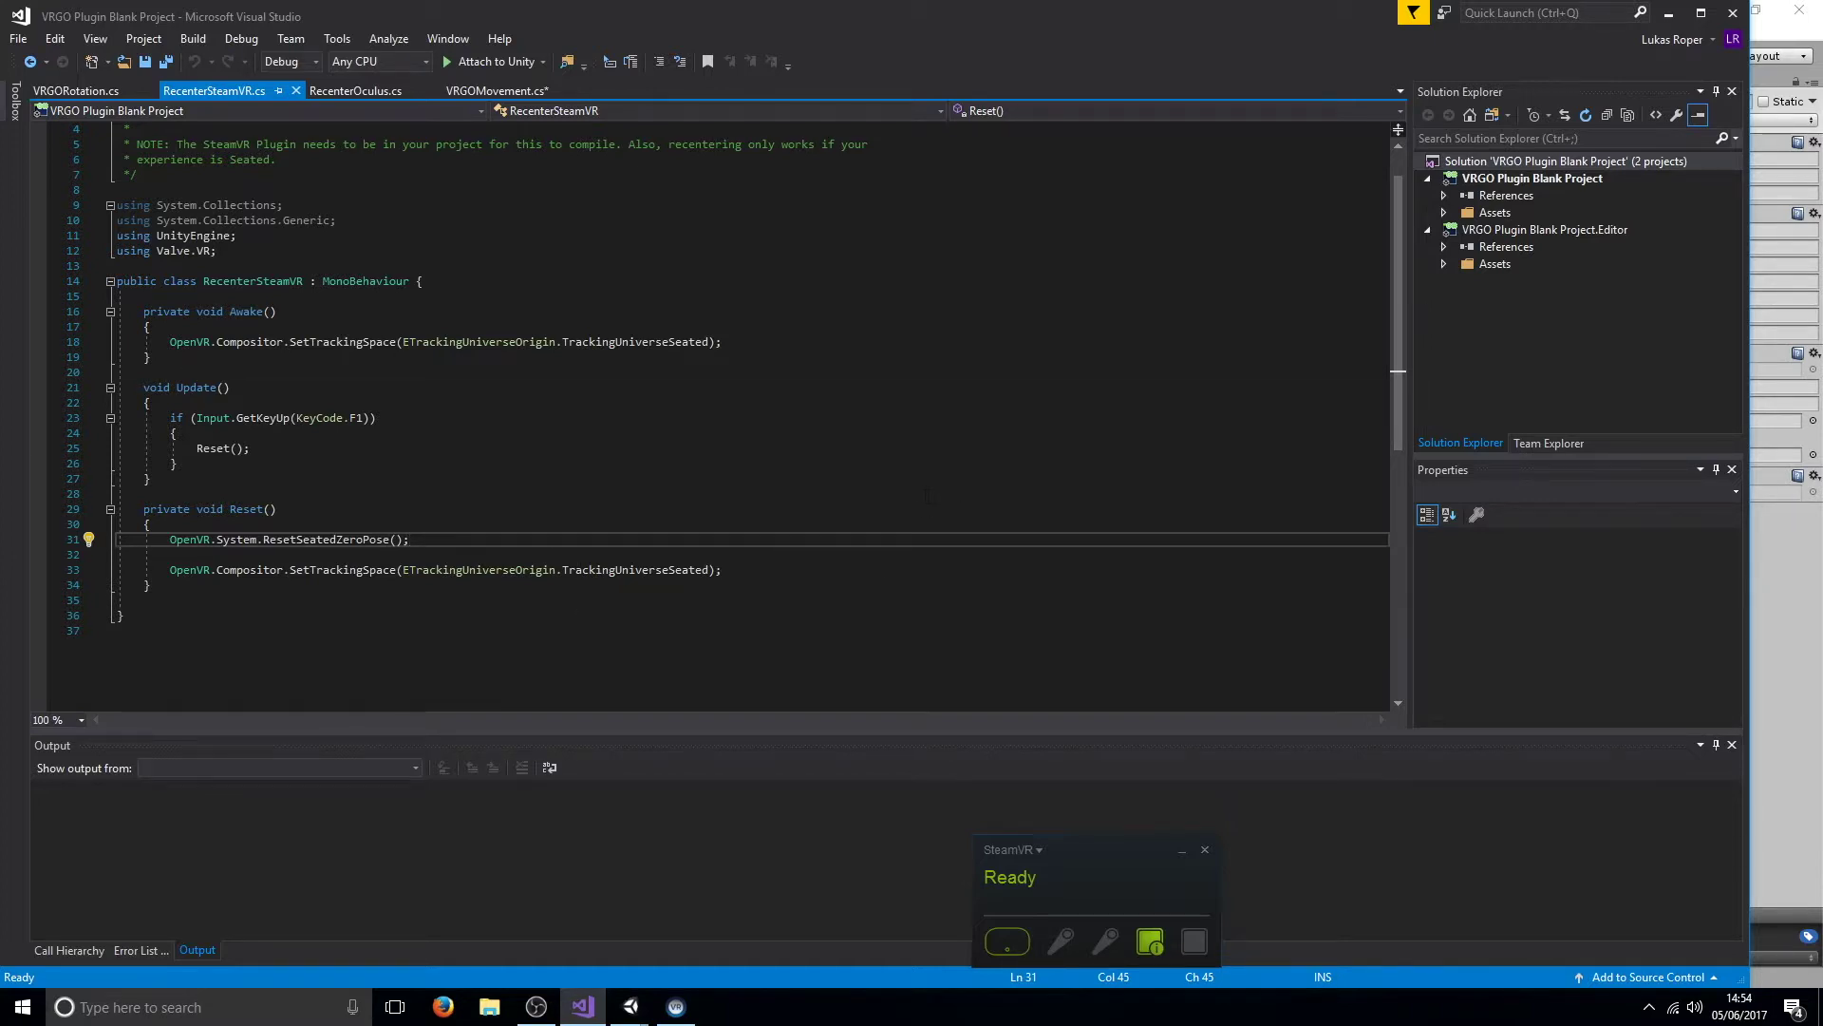
{"action": "left_click", "coordinate": [1670, 16]}
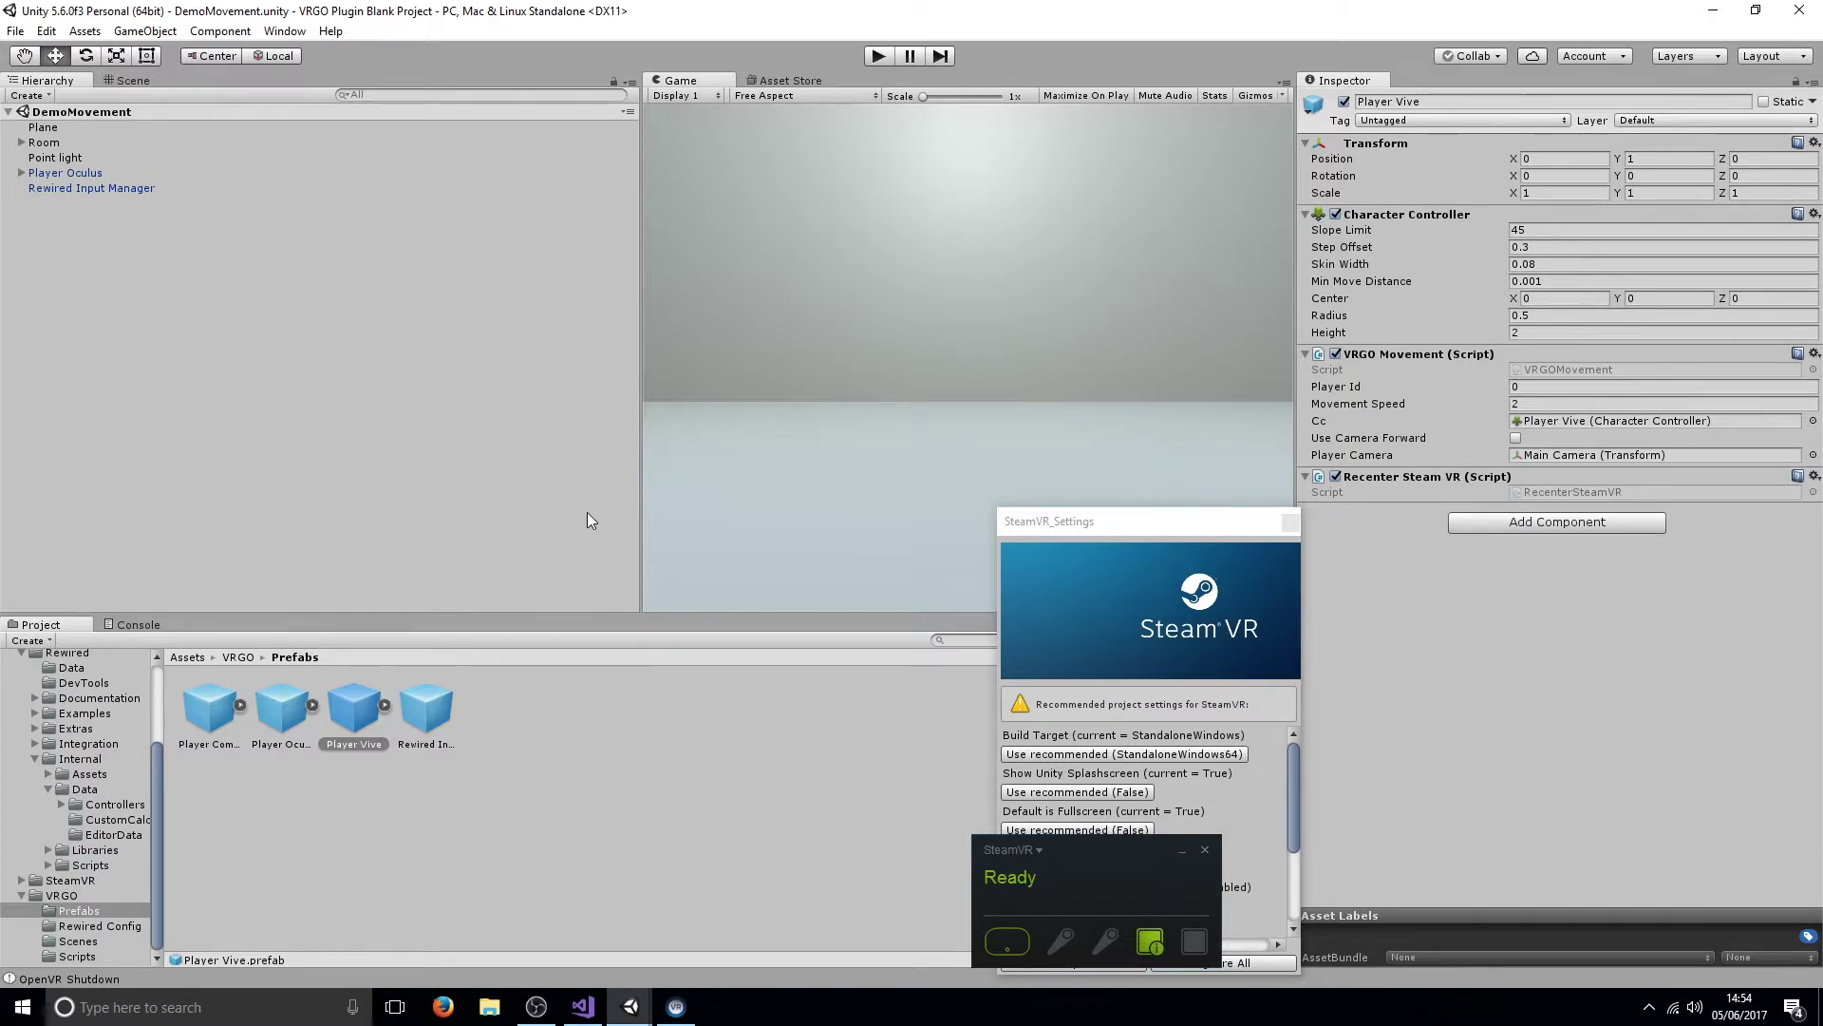
Open the DemoRotation scene from the VRGO Scenes folder and expand Player Oculus to show its child objects.
{"action": "left_click", "coordinate": [116, 942]}
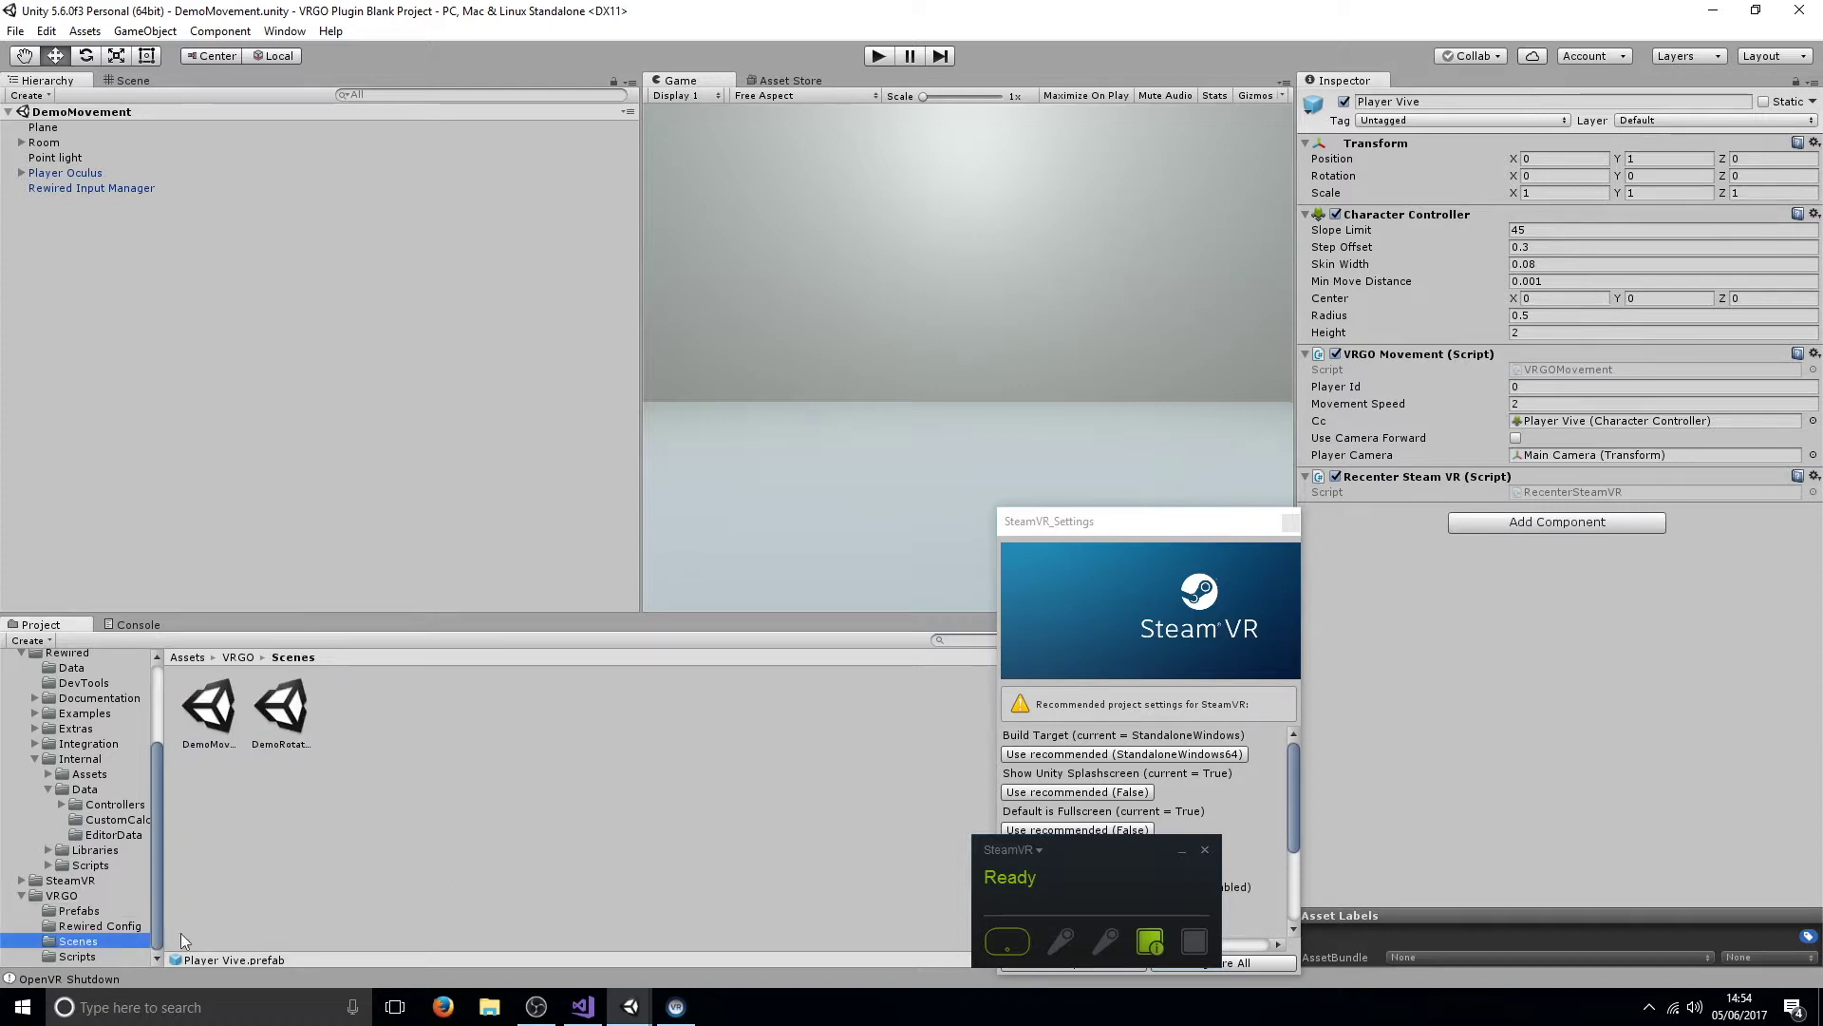
{"action": "double_click", "coordinate": [282, 710]}
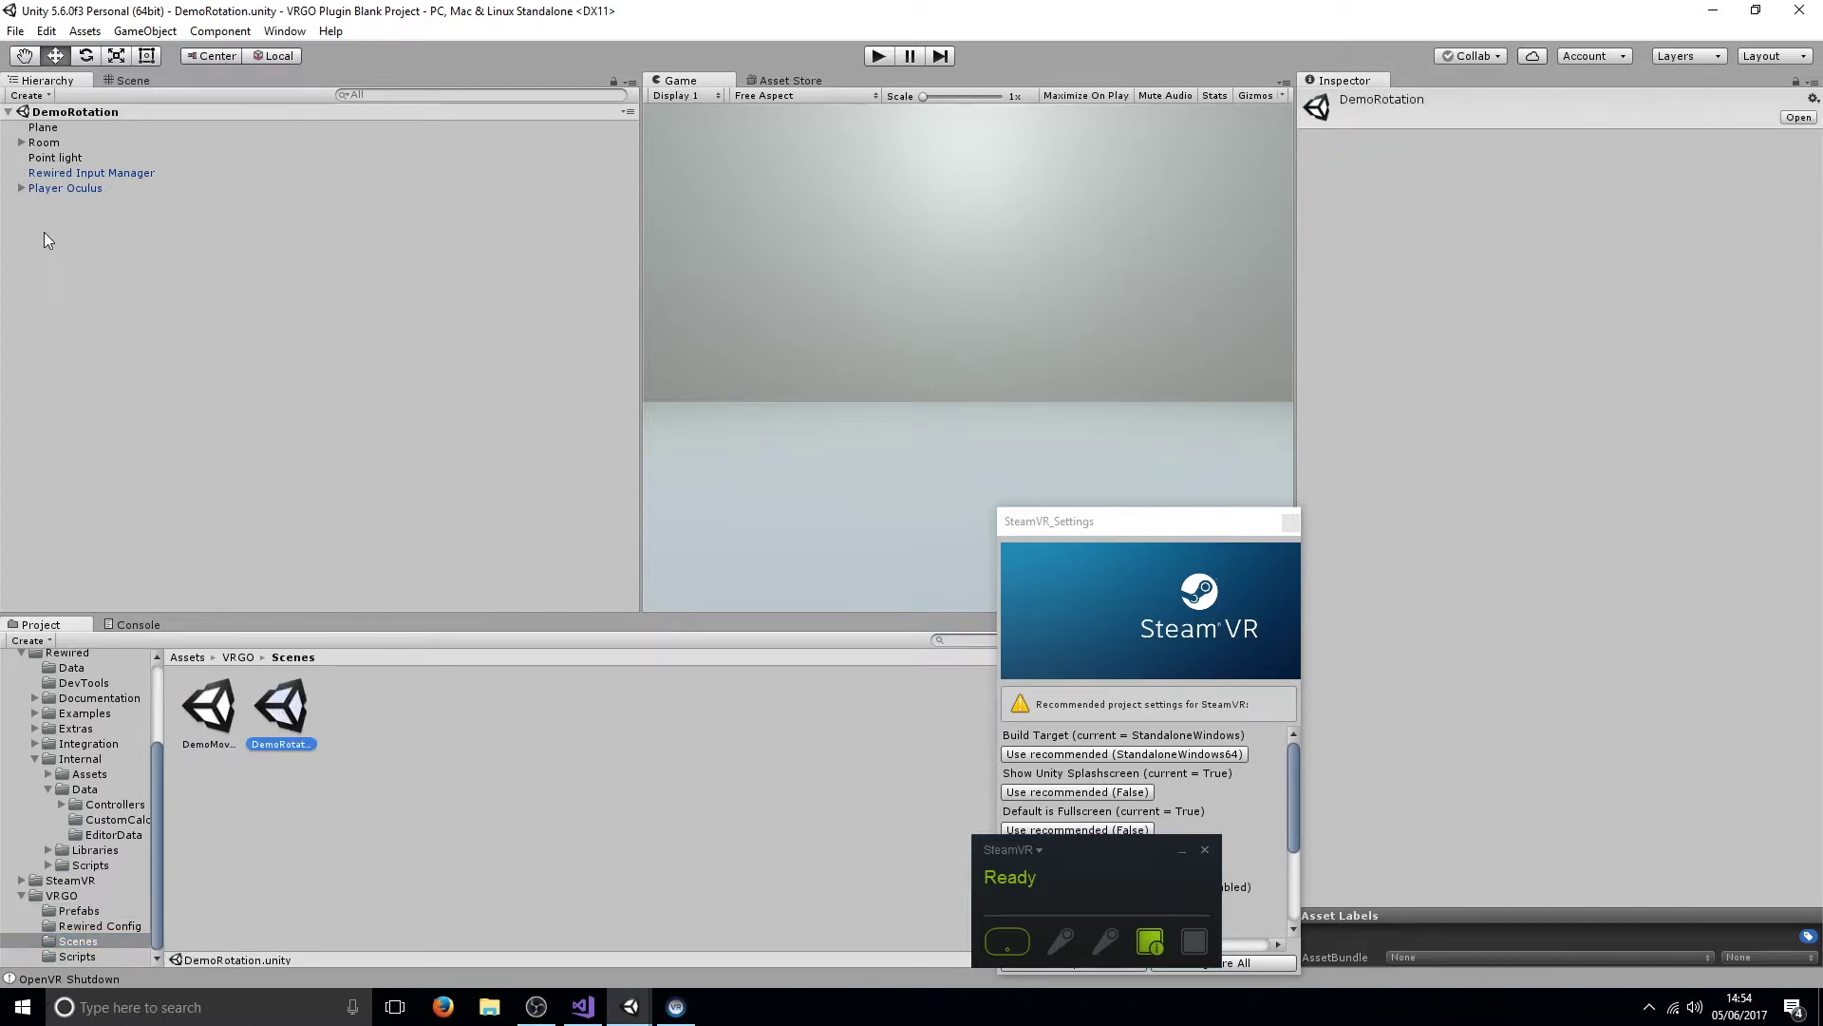
{"action": "left_click", "coordinate": [21, 189]}
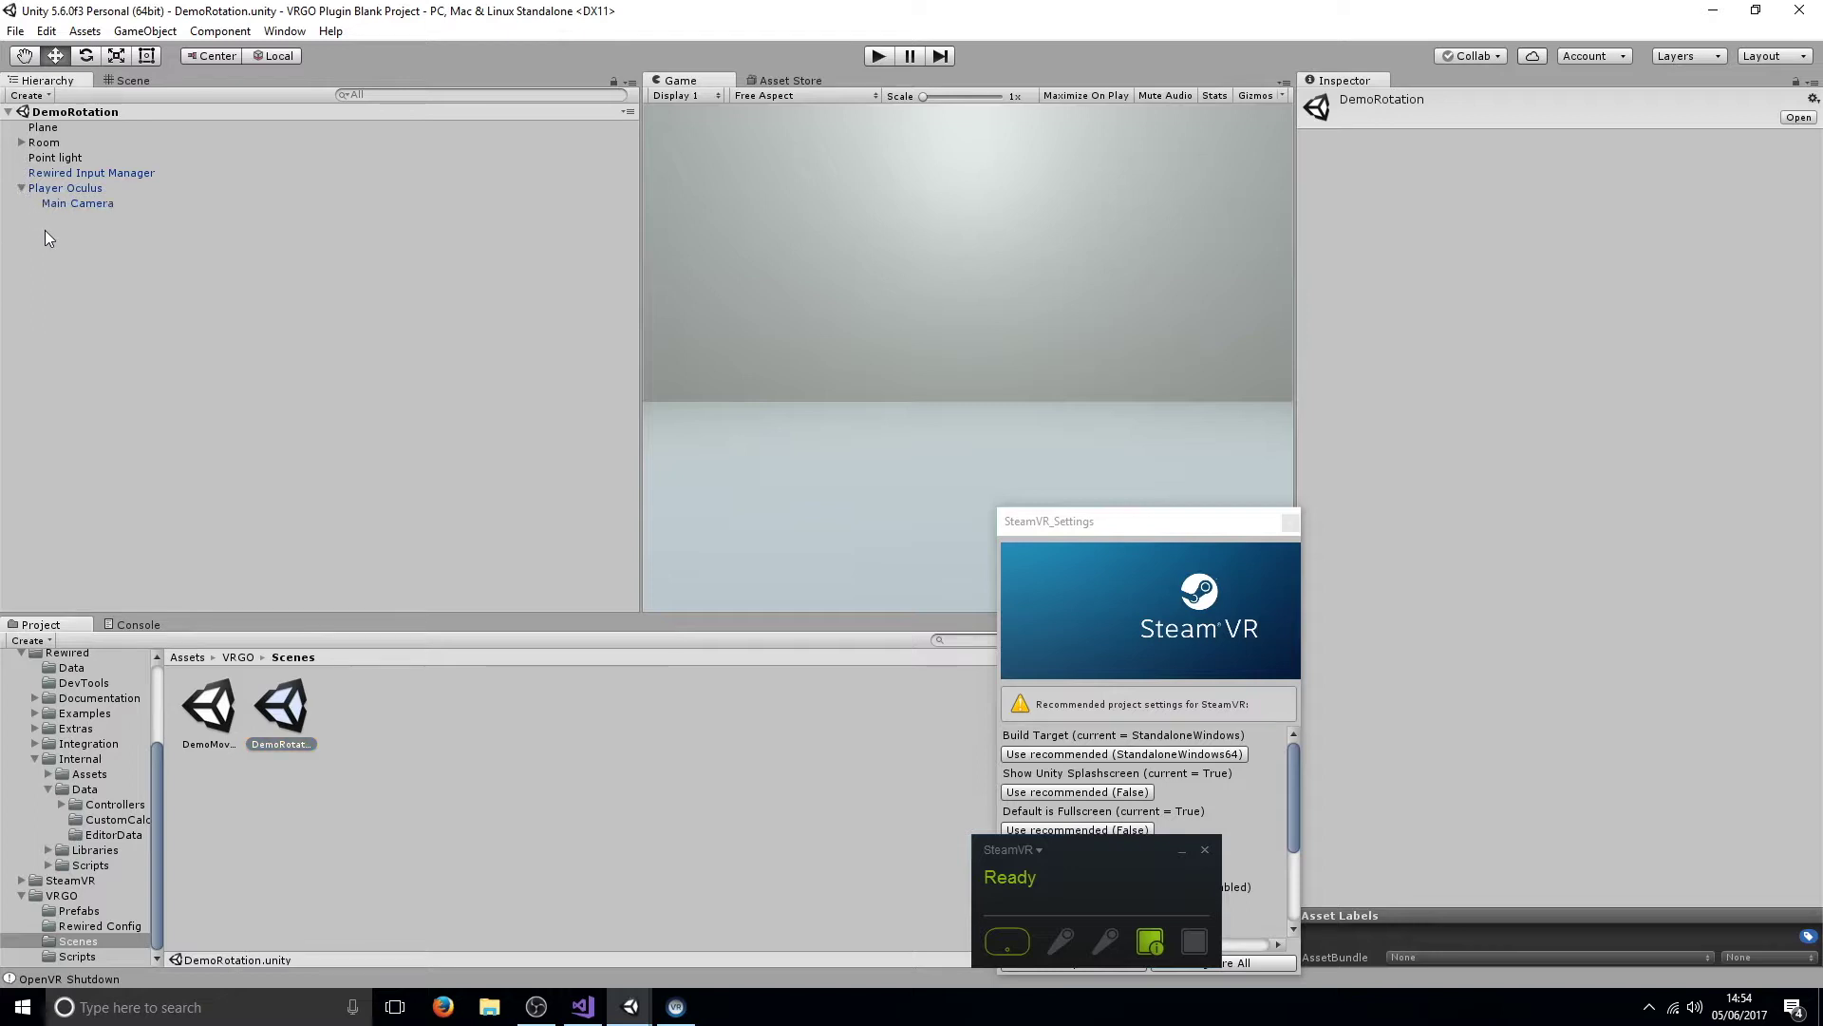
Open the VRGO Rotation script of Player Oculus and examine its Awake, Initialize and Update methods.
{"action": "left_click", "coordinate": [81, 191]}
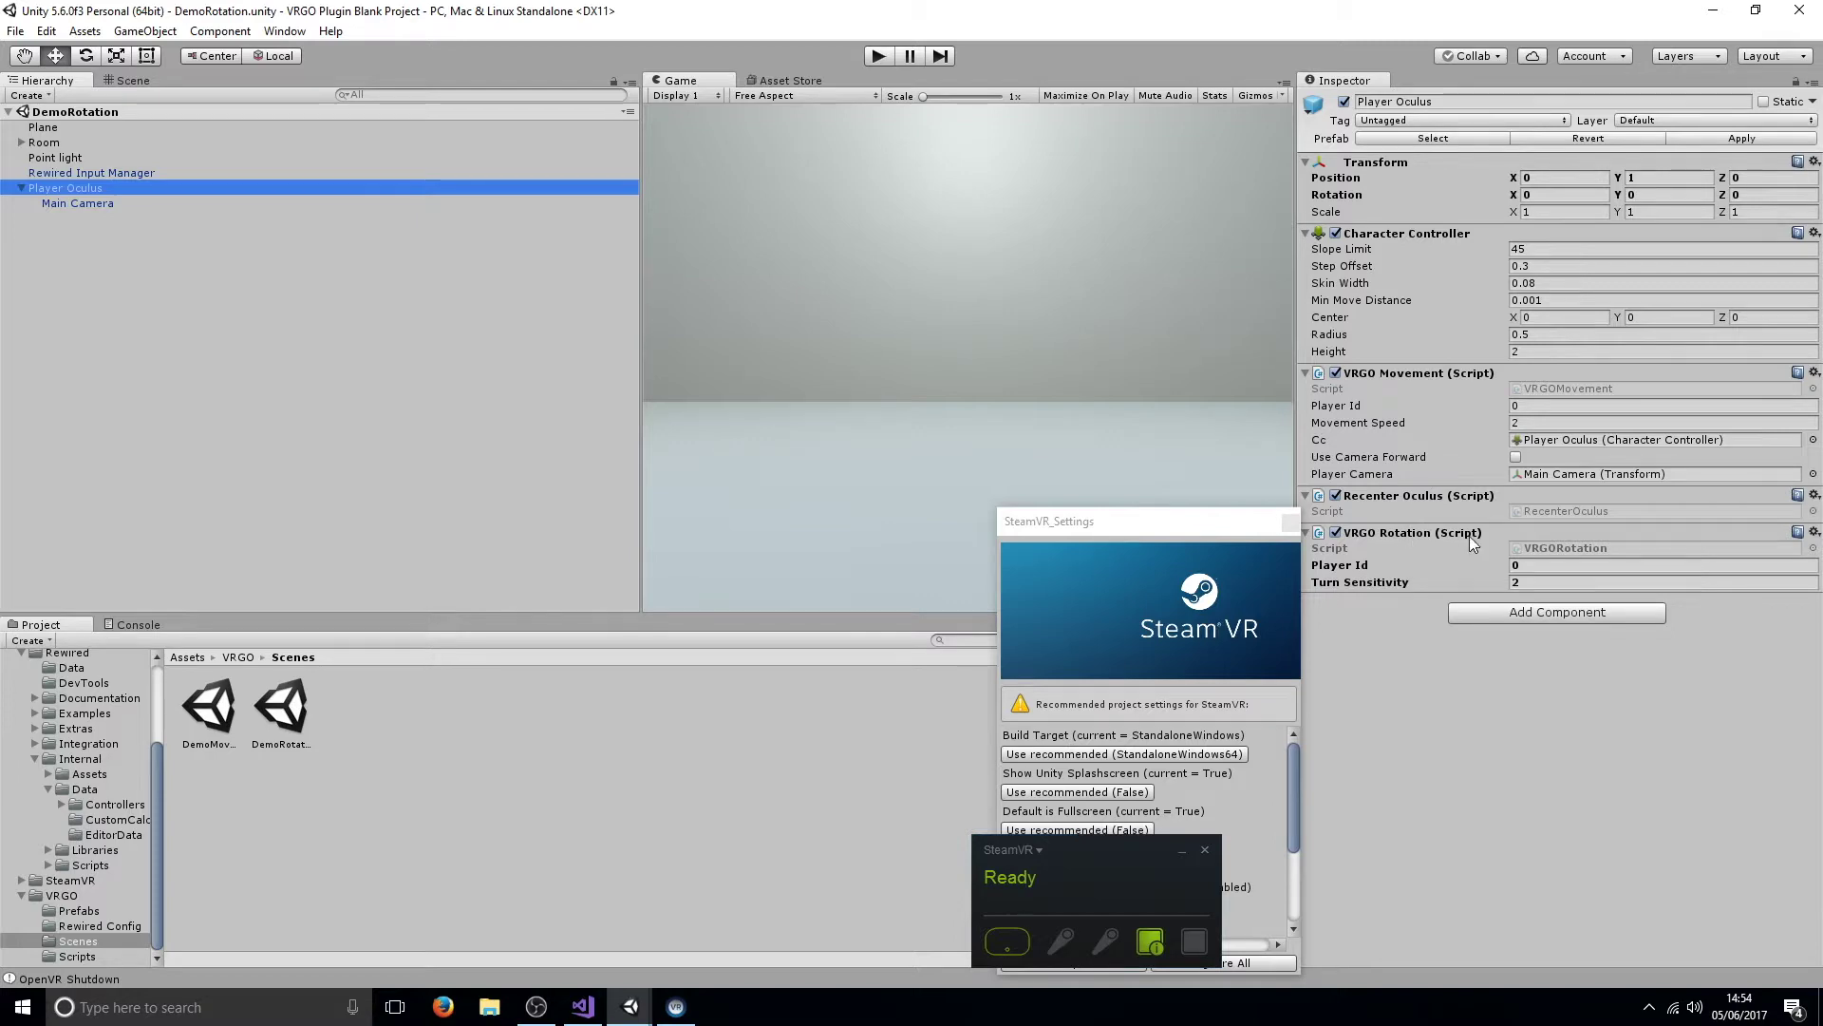
{"action": "left_click", "coordinate": [1813, 533]}
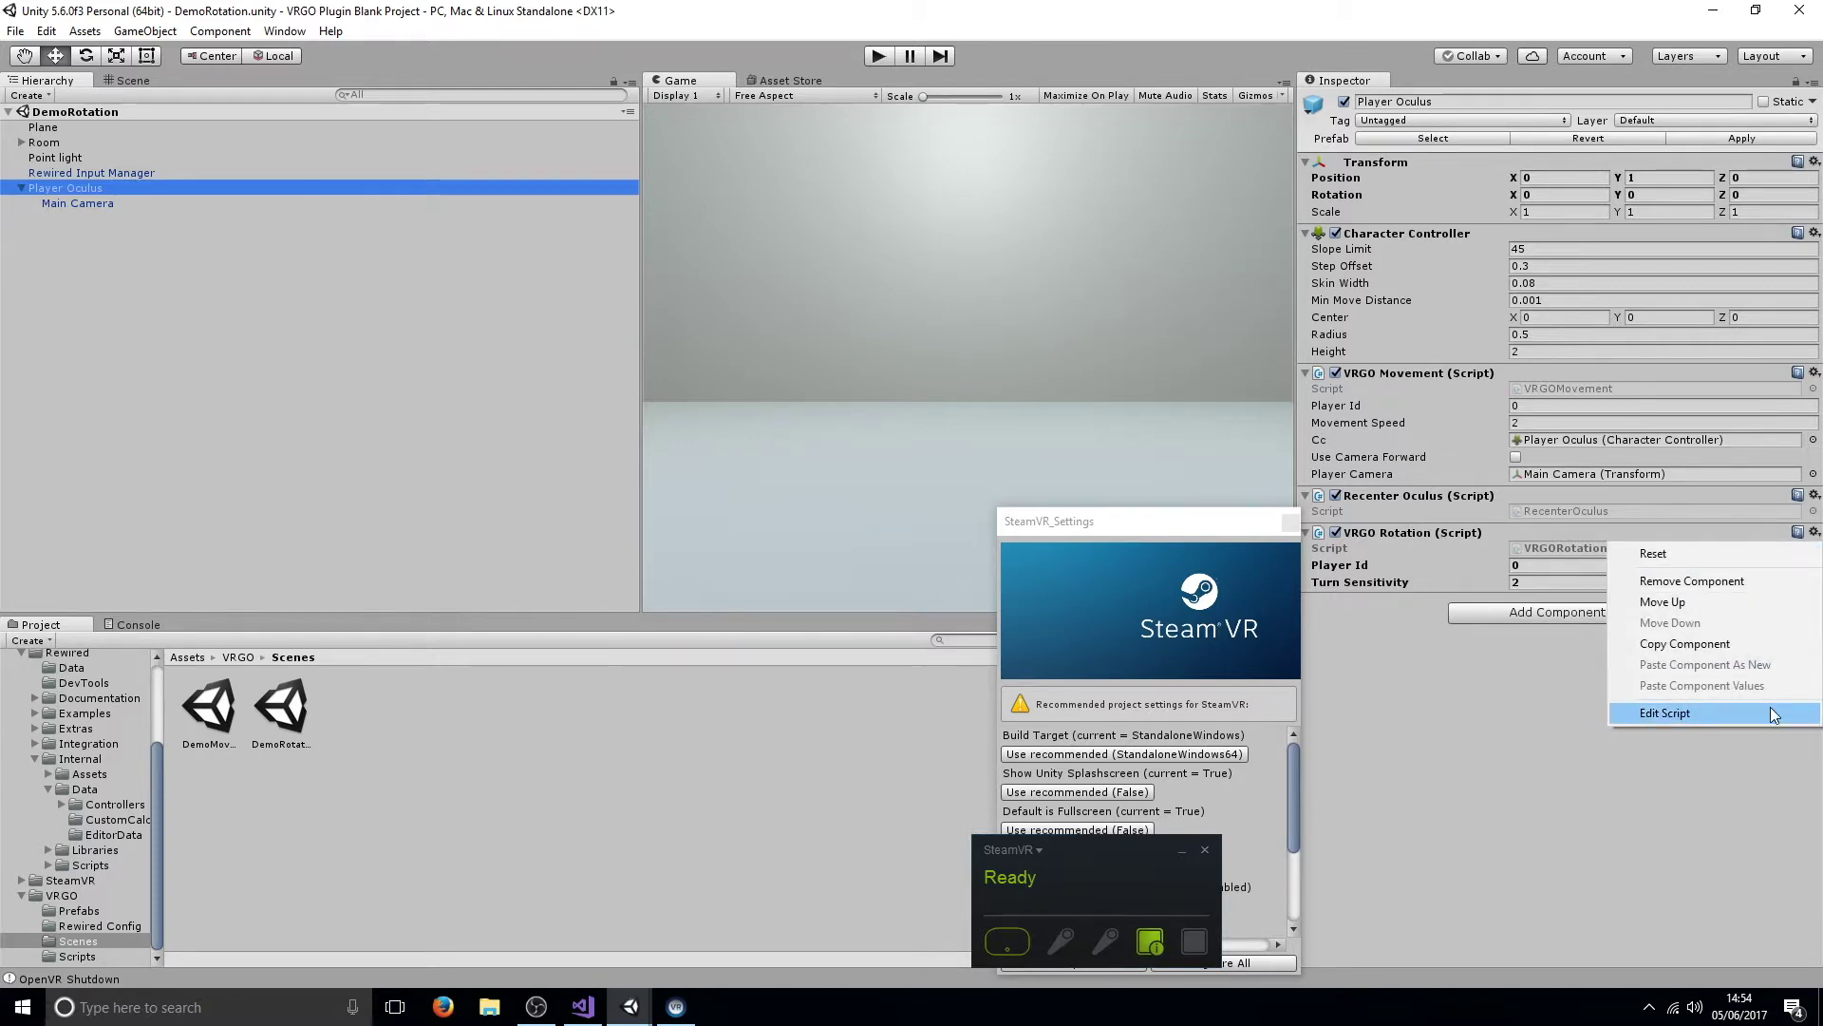
{"action": "left_click", "coordinate": [1672, 712]}
{"action": "scroll", "coordinate": [762, 508], "scroll_direction": "up", "scroll_amount": 2}
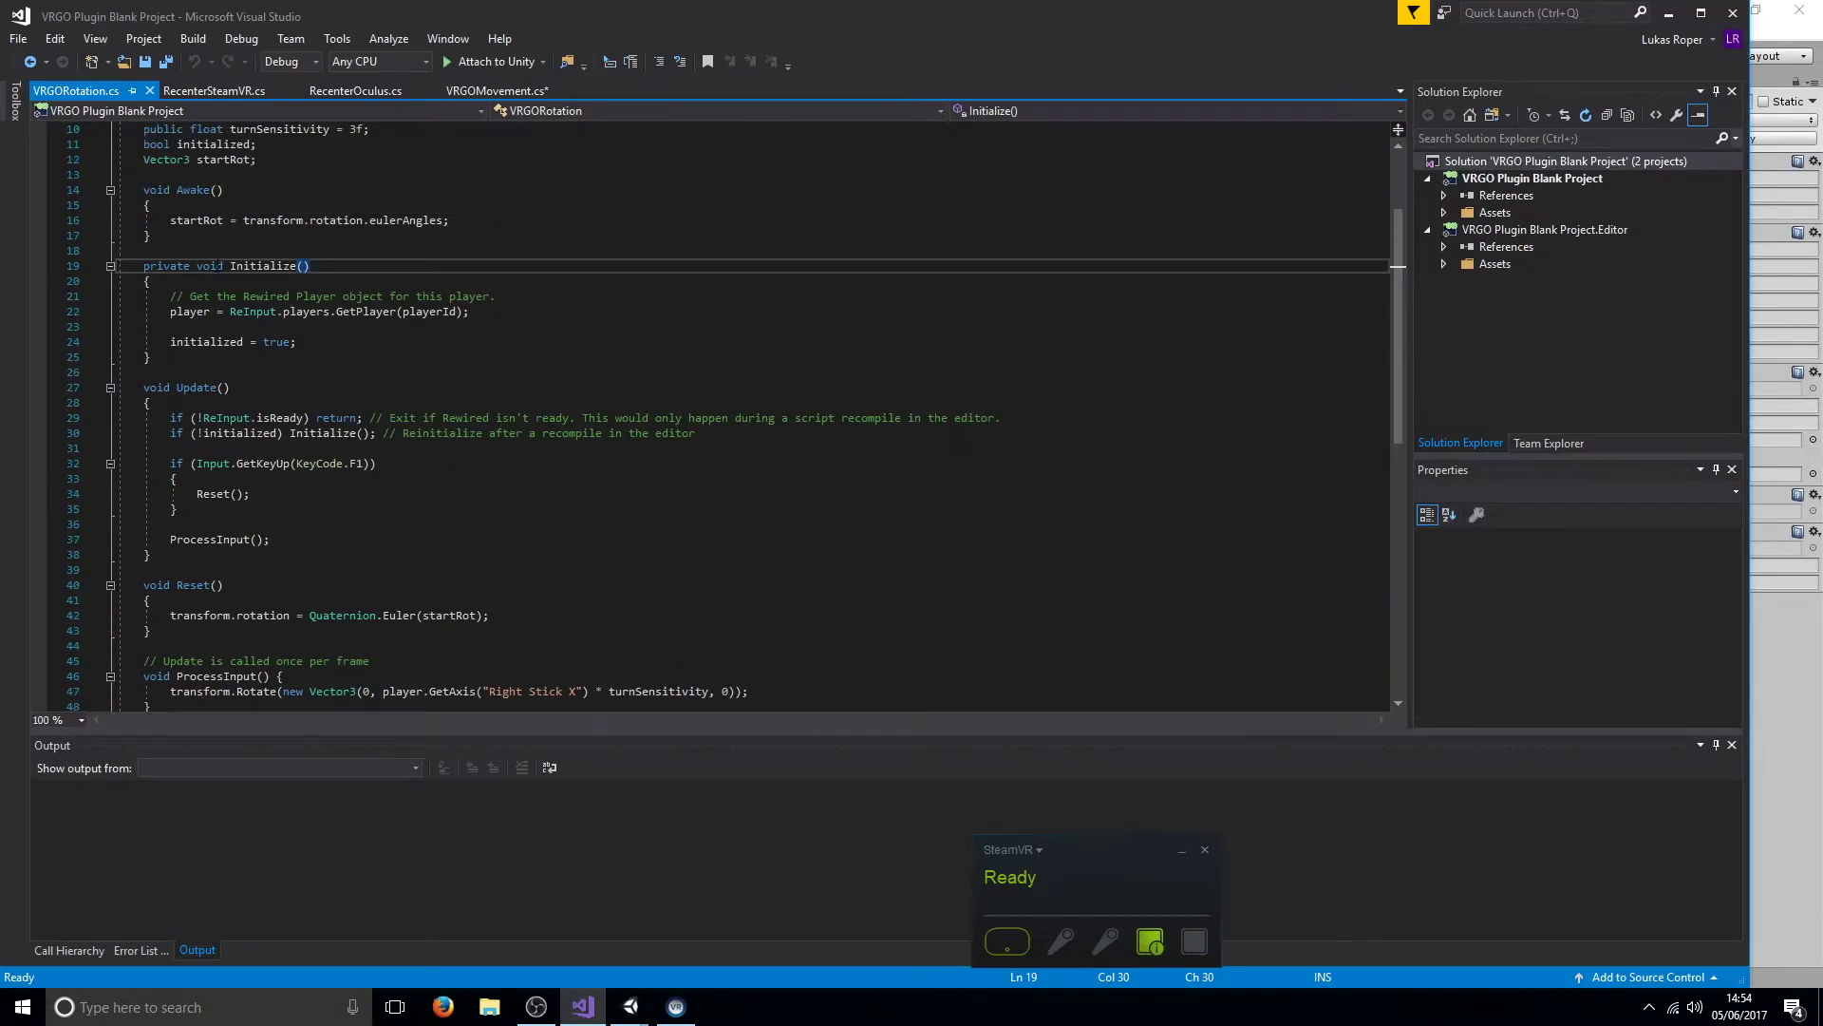
{"action": "scroll", "coordinate": [297, 239], "scroll_direction": "down", "scroll_amount": 1}
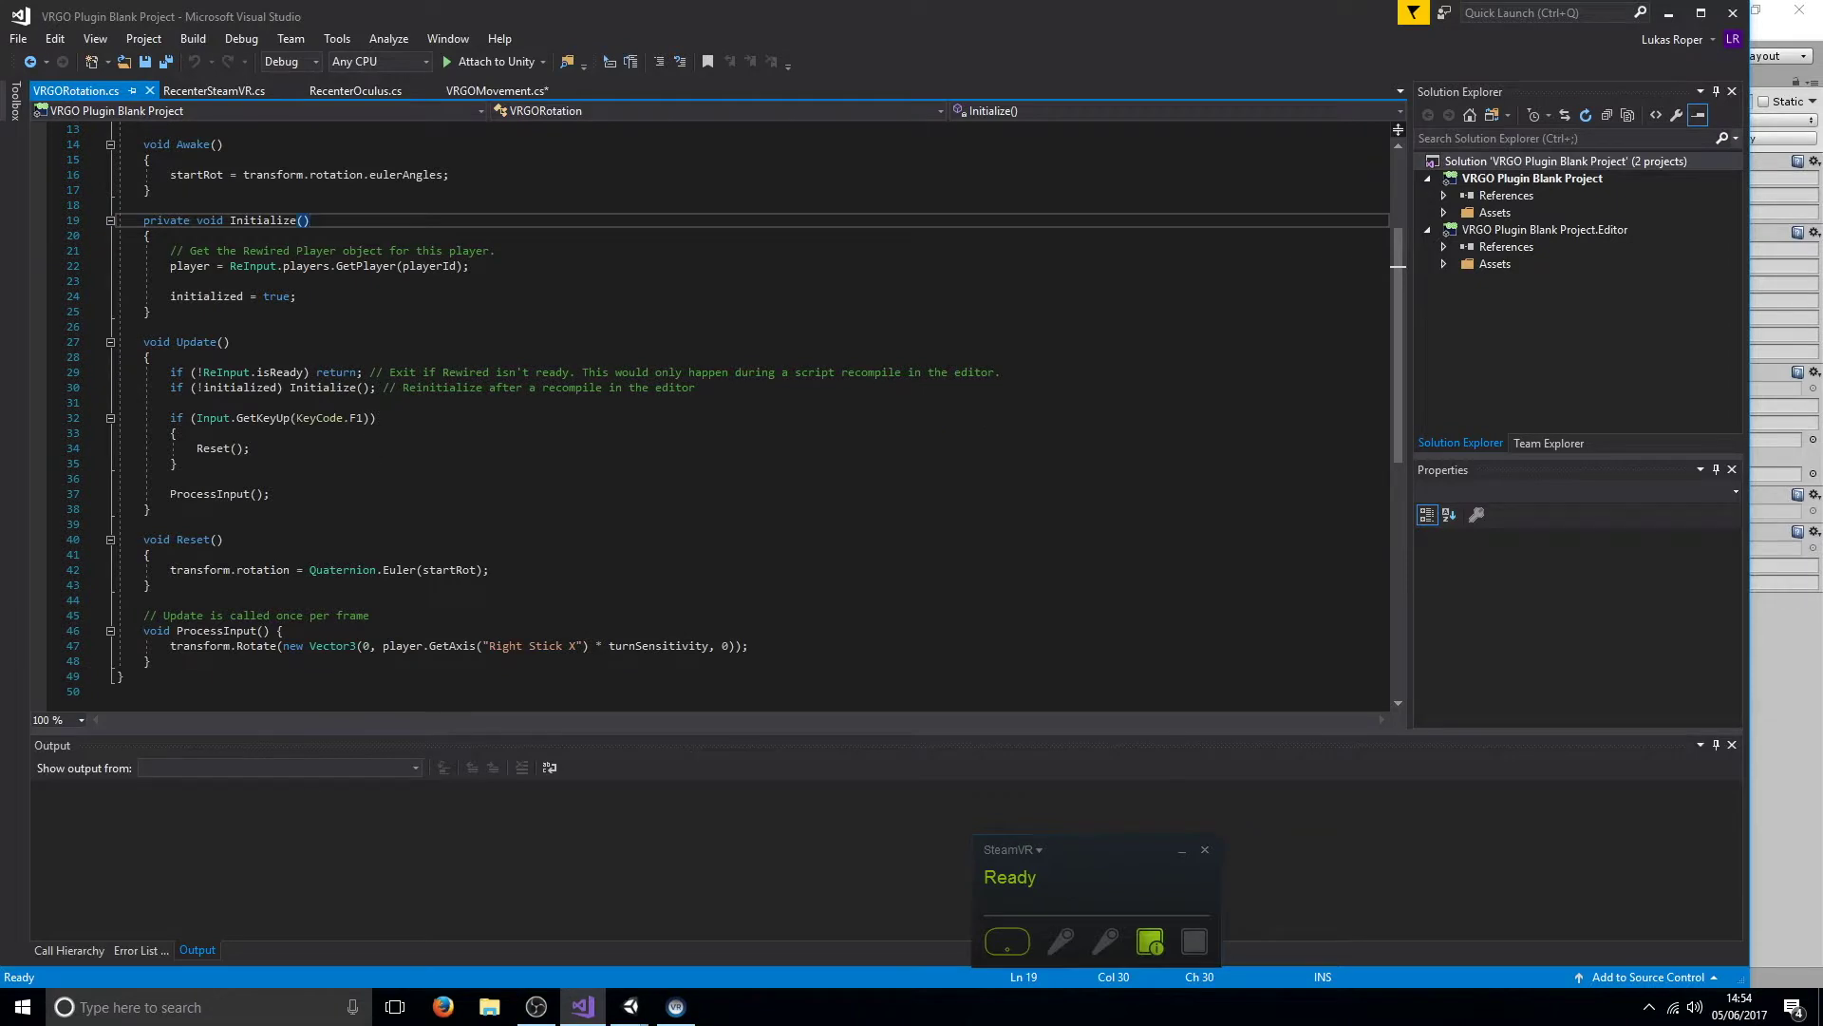
{"action": "scroll", "coordinate": [308, 493], "scroll_direction": "up", "scroll_amount": 1}
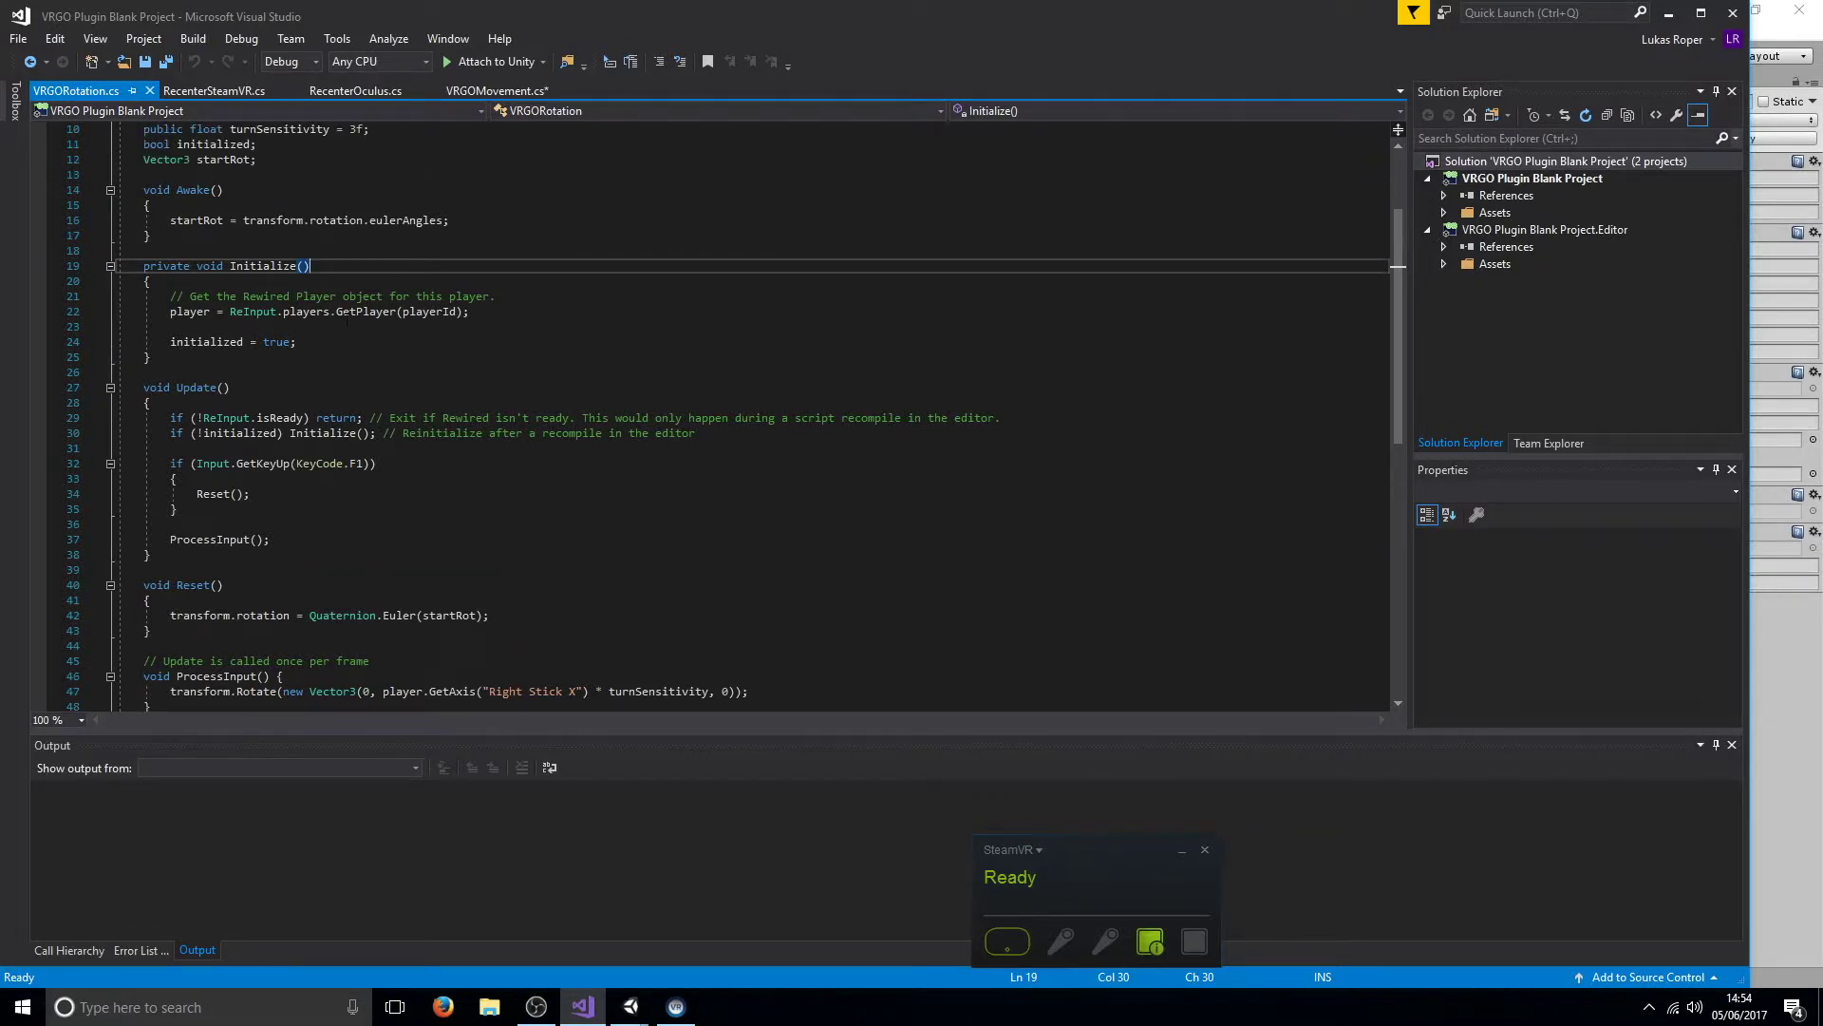
Examine the Reset and ProcessInput methods of VRGORotation.cs, including how Right Stick X and turnSensitivity drive the rotation.
{"action": "scroll", "coordinate": [346, 323], "scroll_direction": "down", "scroll_amount": 2}
{"action": "scroll", "coordinate": [304, 290], "scroll_direction": "down", "scroll_amount": 3}
{"action": "left_click_drag", "start_coordinate": [150, 421], "coordinate": [151, 486]}
{"action": "left_click", "coordinate": [361, 513]}
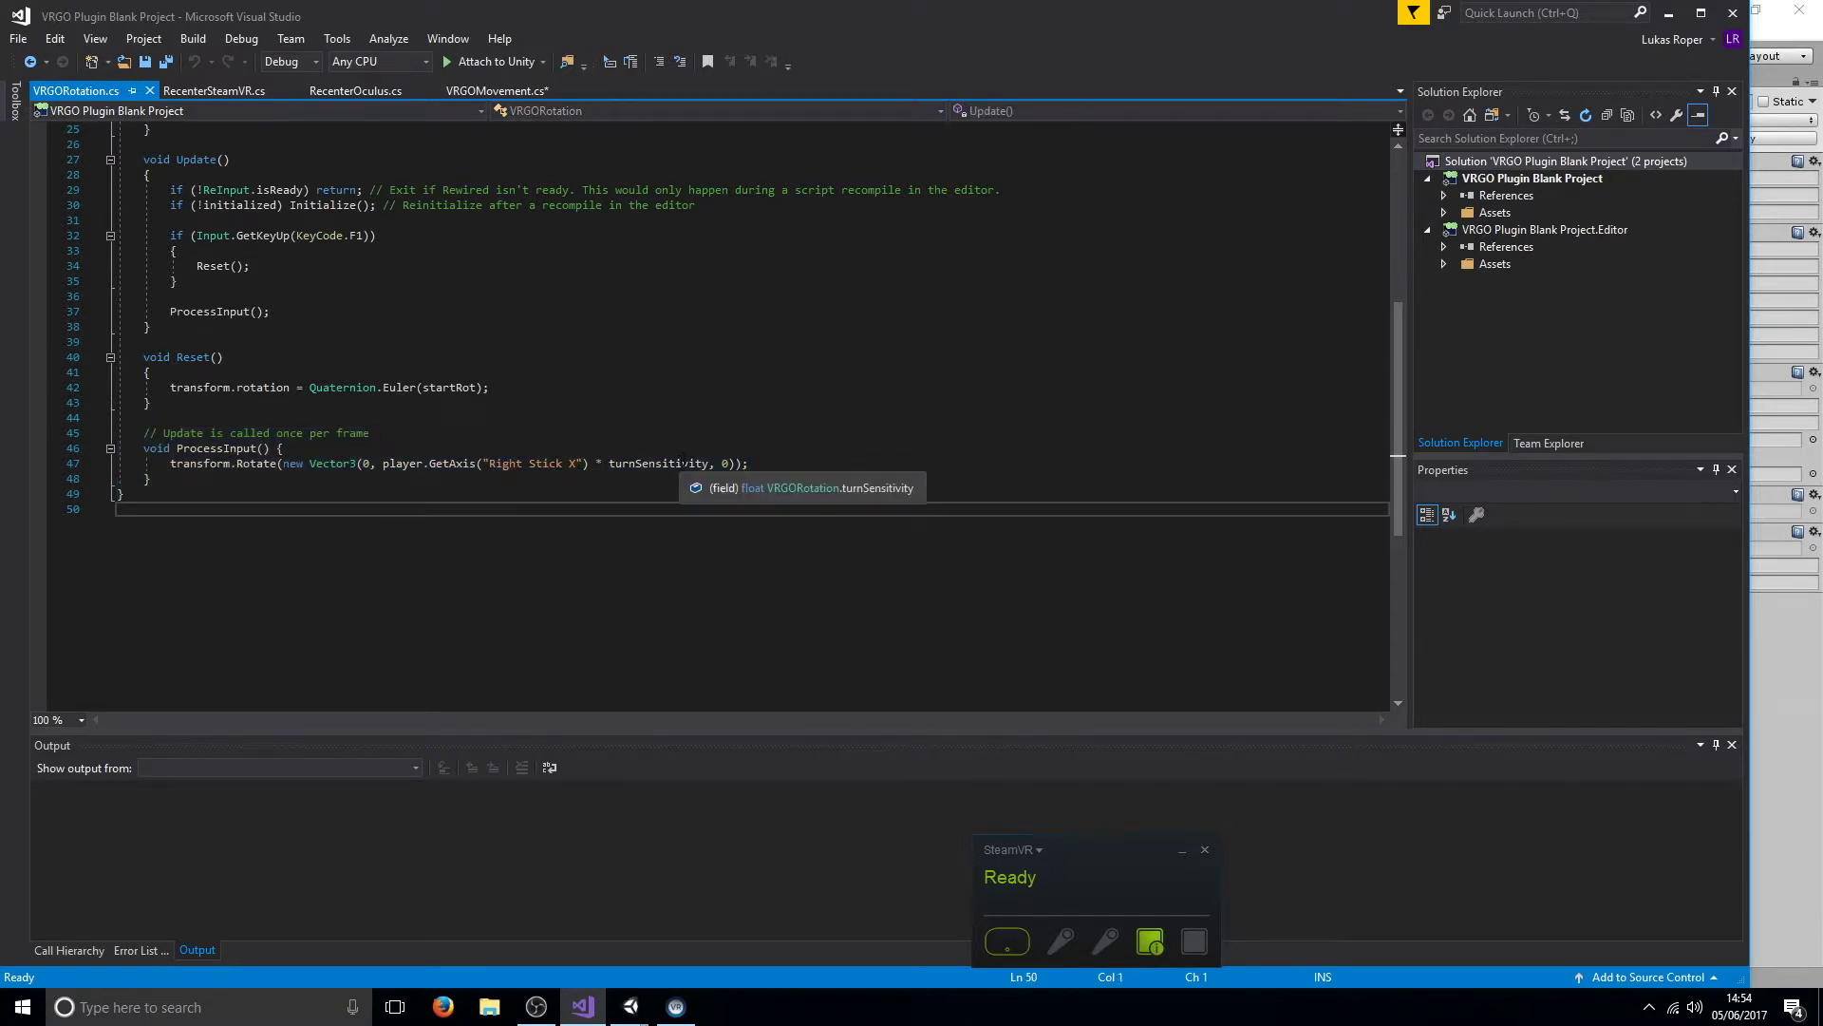
{"action": "scroll", "coordinate": [712, 437], "scroll_direction": "up", "scroll_amount": 4}
{"action": "scroll", "coordinate": [712, 438], "scroll_direction": "down", "scroll_amount": 2}
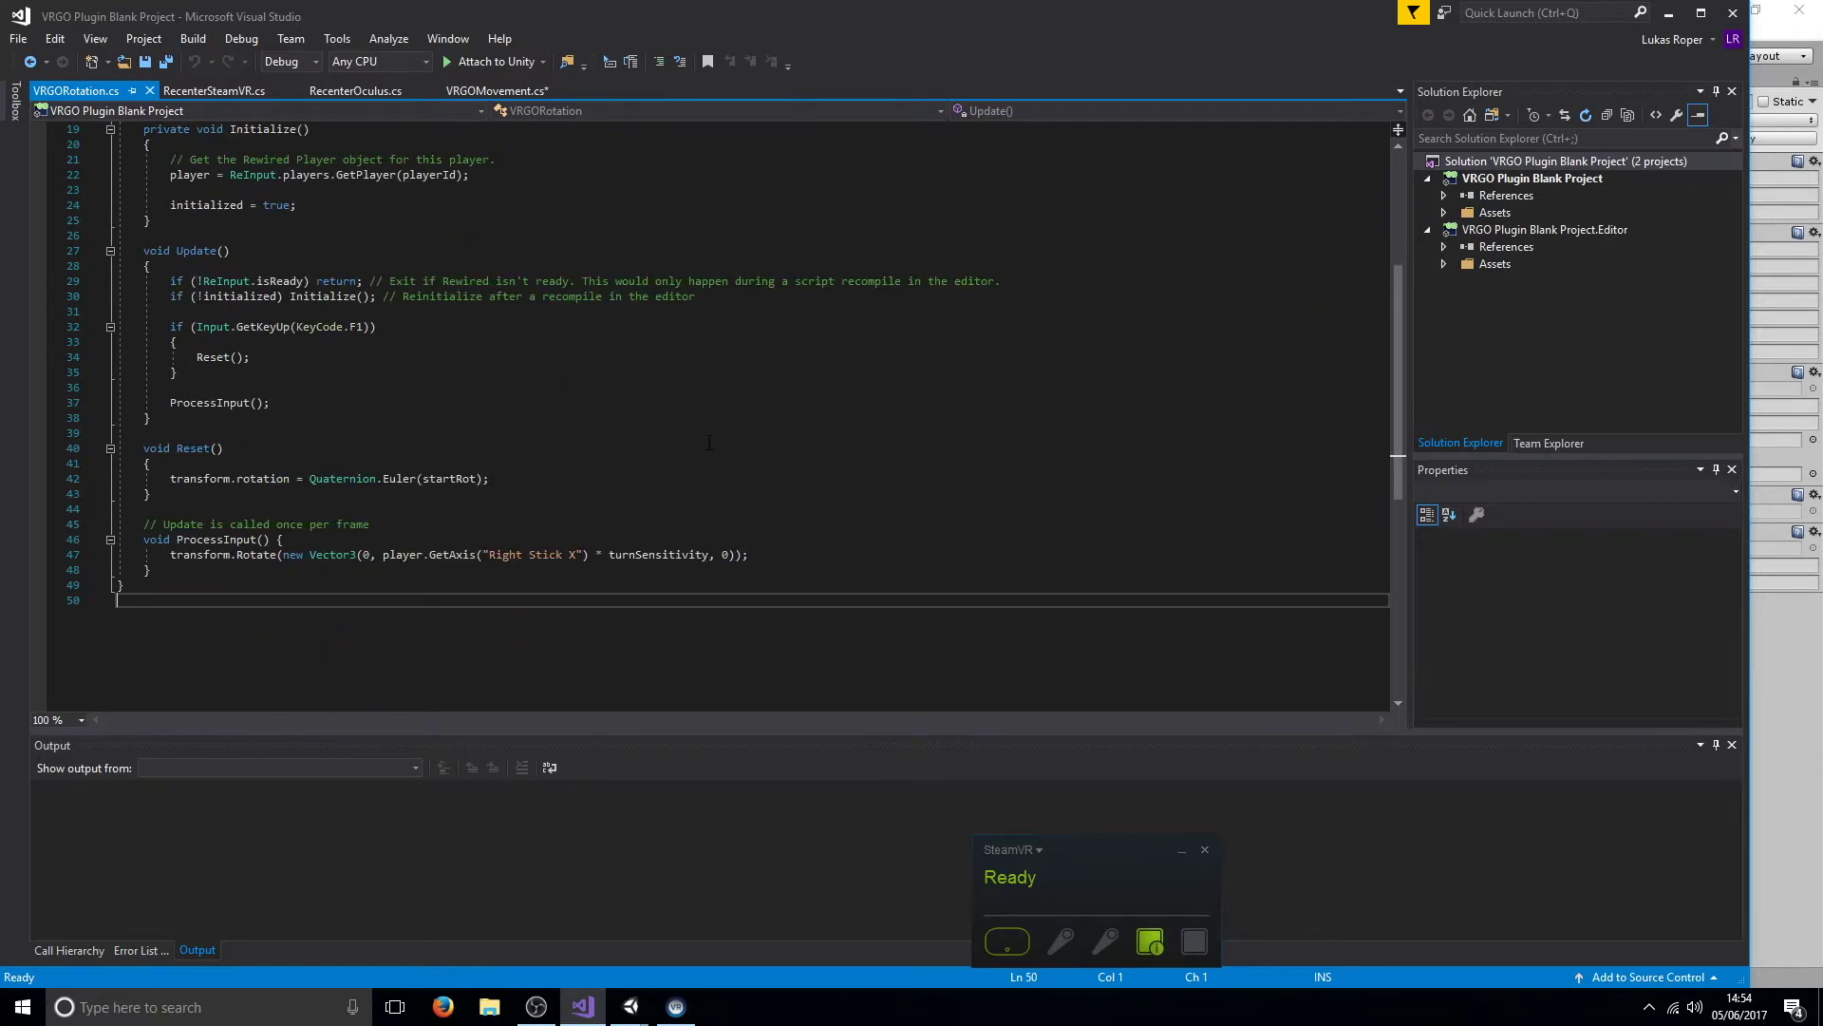
Return to Unity and close the SteamVR_Settings window.
{"action": "left_click", "coordinate": [1662, 19]}
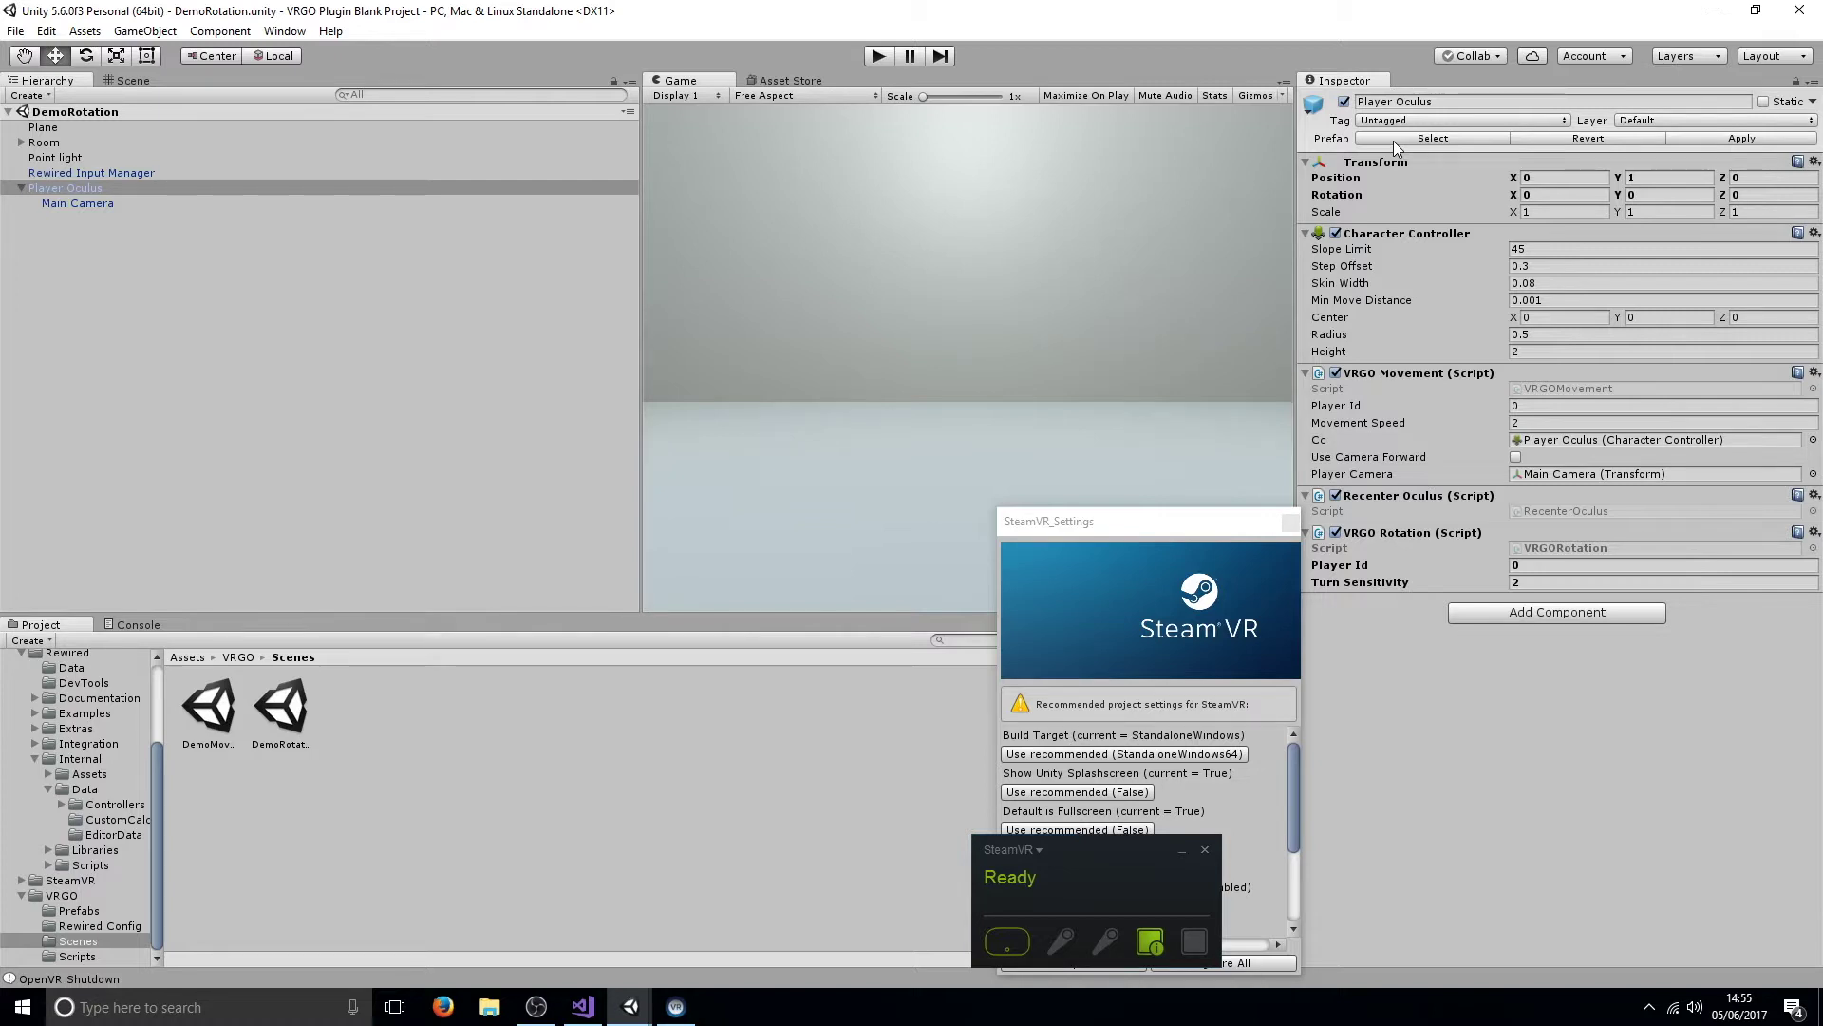
{"action": "left_click", "coordinate": [1292, 523]}
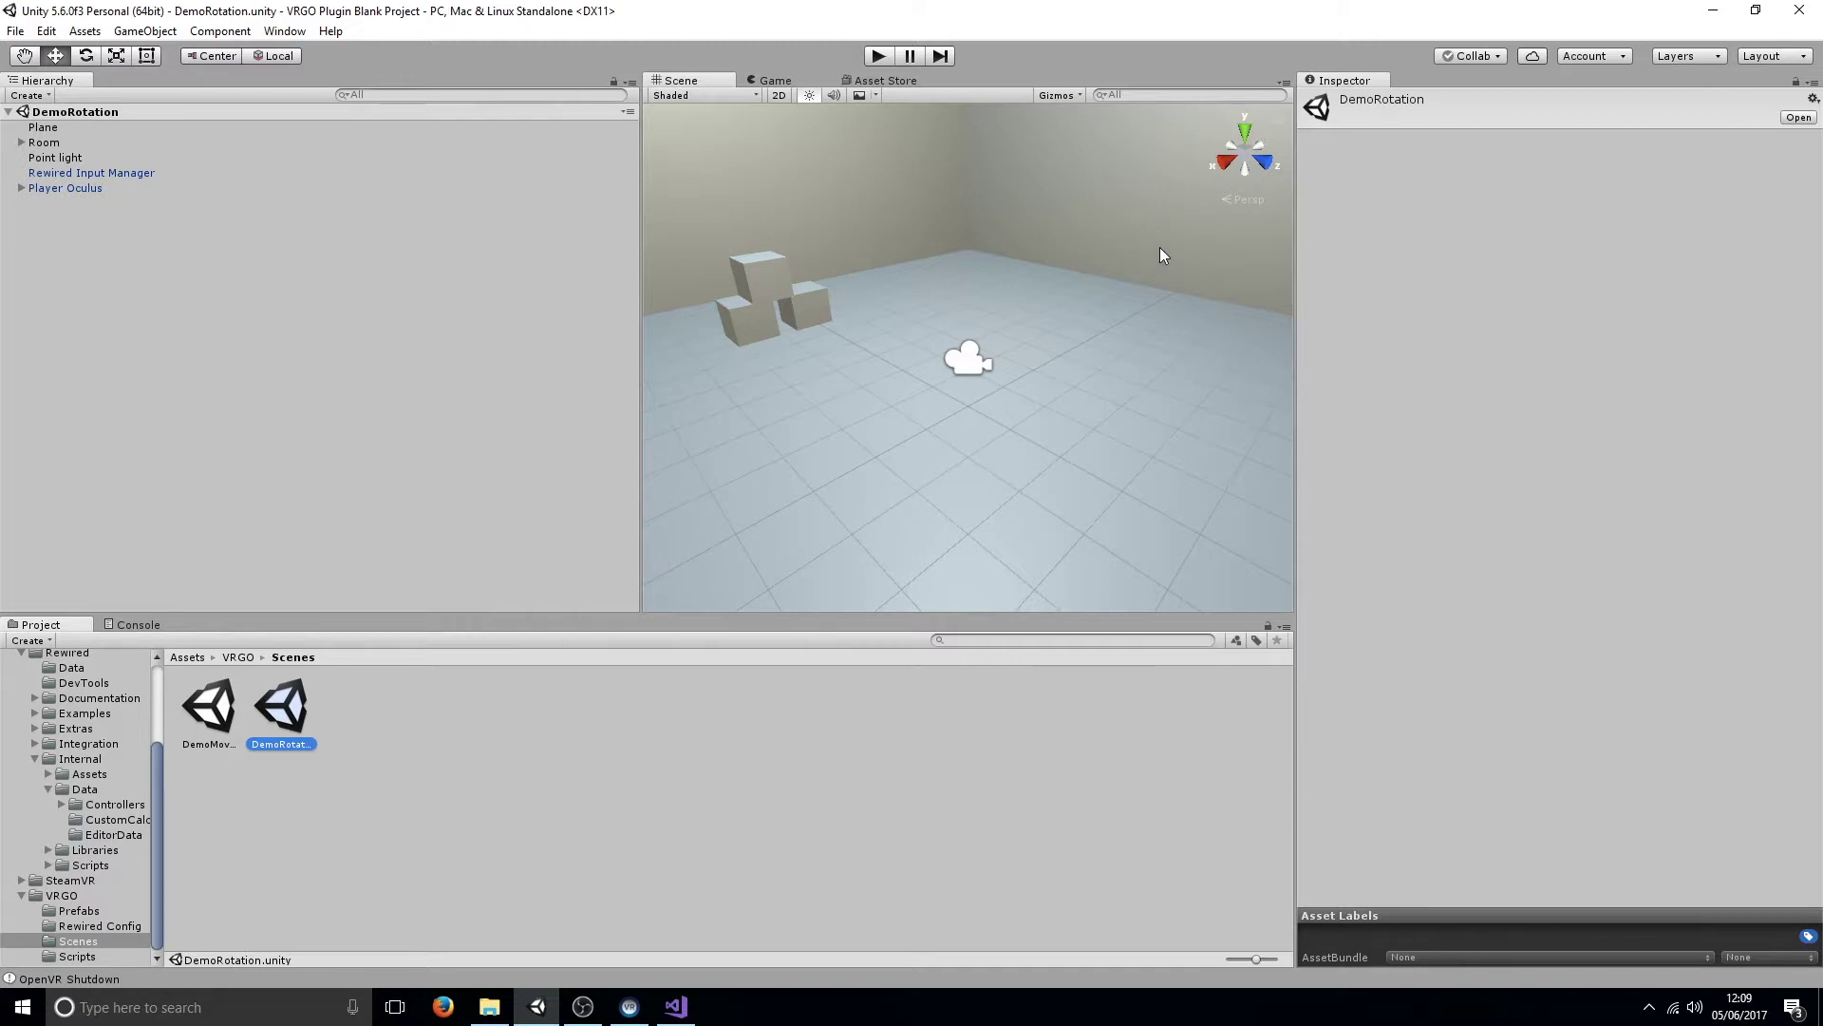
Locate the Controller Data asset used by the Rewired Input Manager and examine its hardware joystick maps and joystick templates.
{"action": "left_click", "coordinate": [135, 172]}
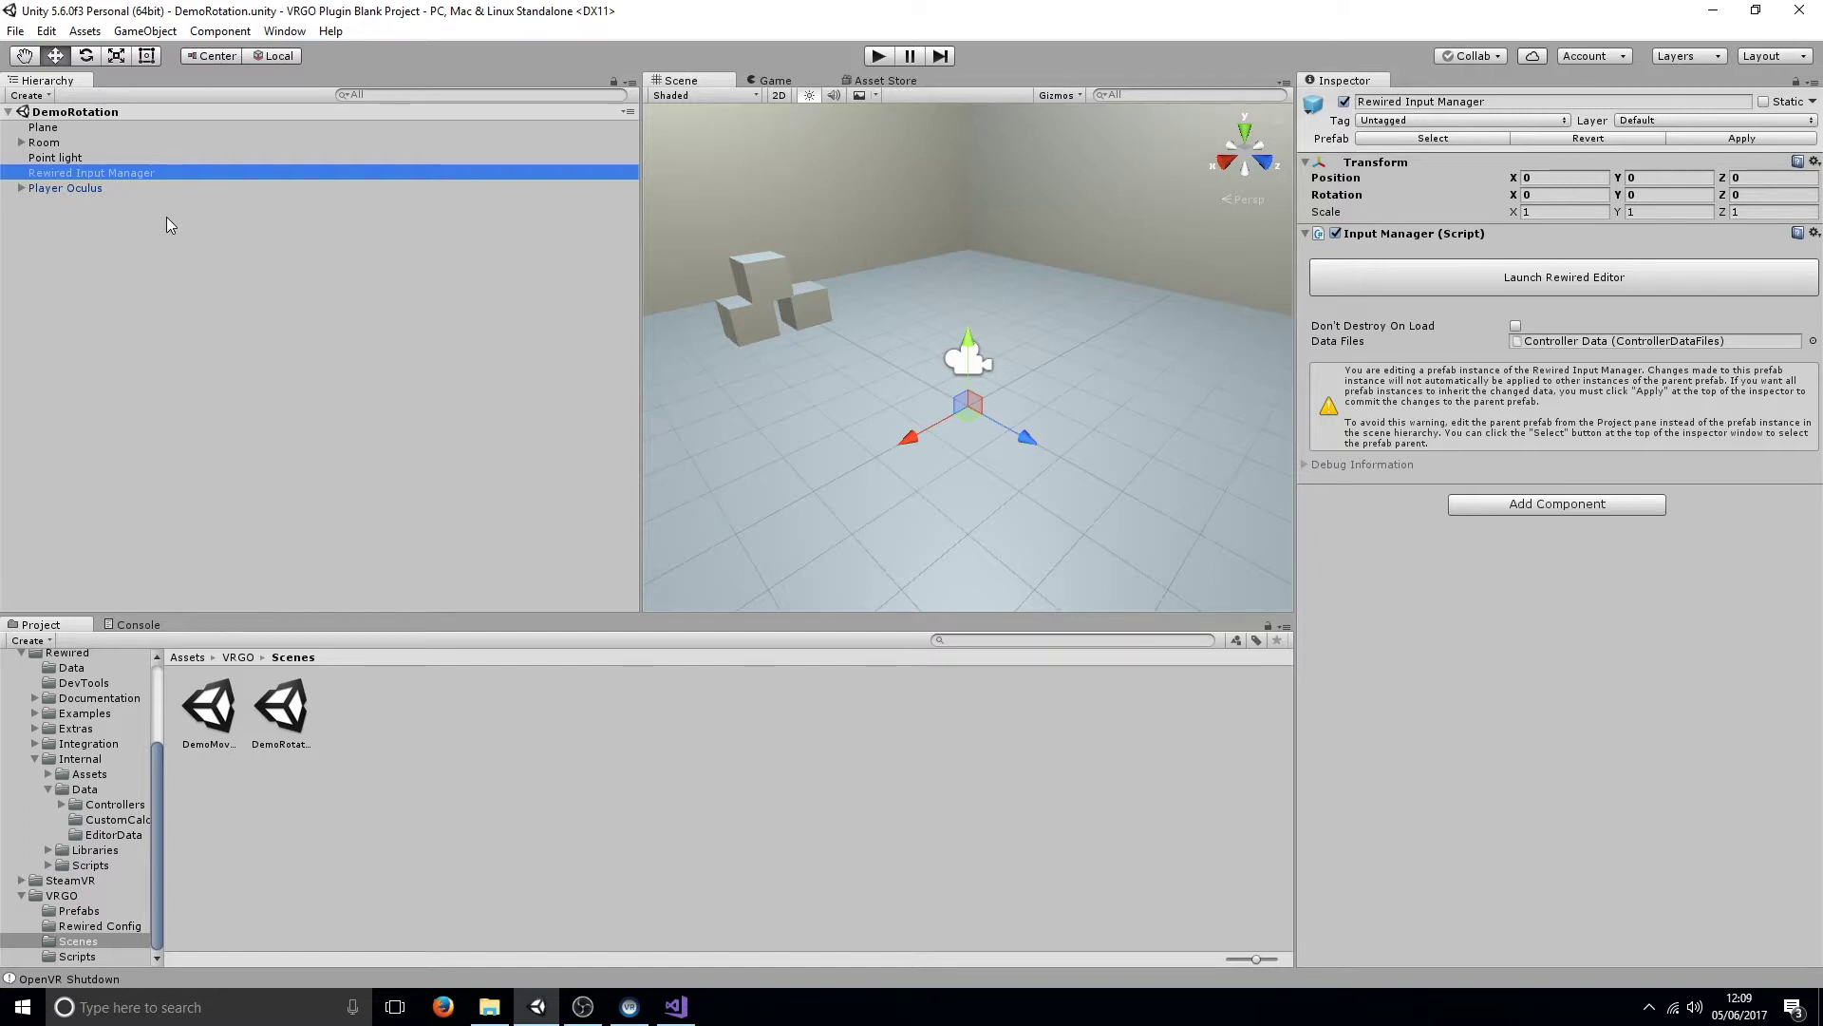
{"action": "left_click", "coordinate": [1605, 340]}
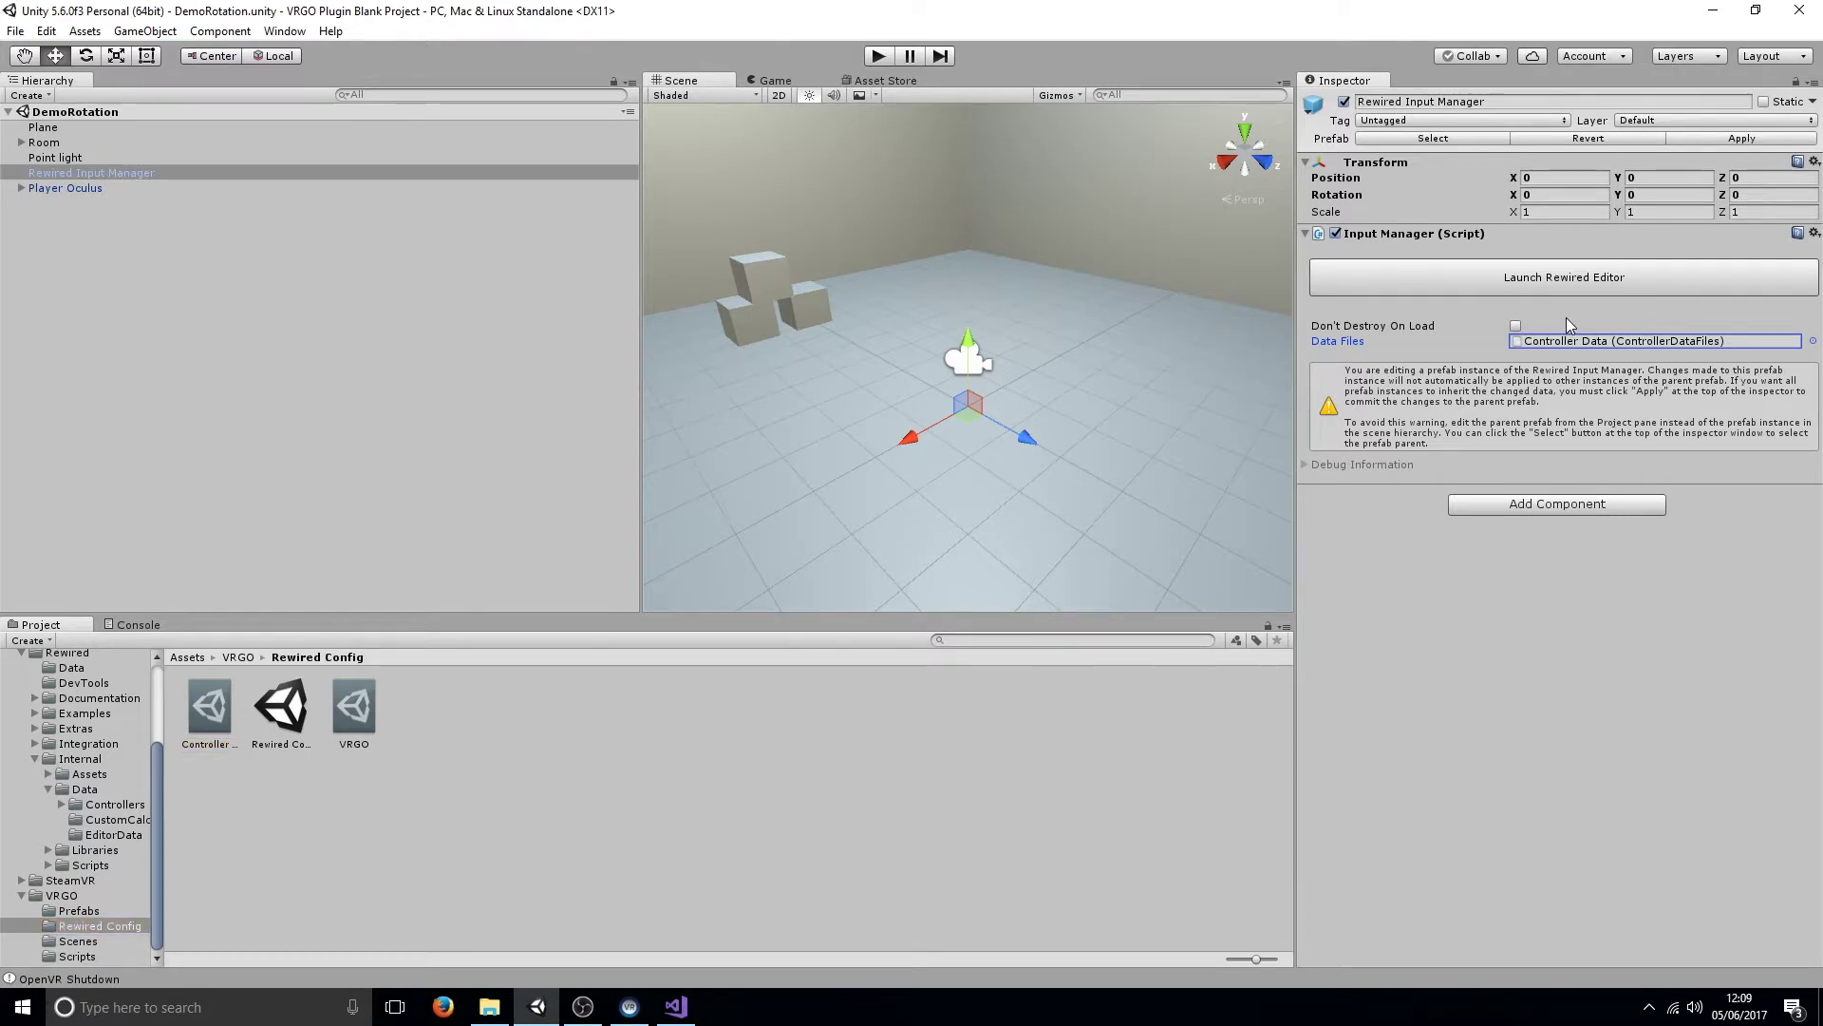
{"action": "left_click", "coordinate": [209, 705]}
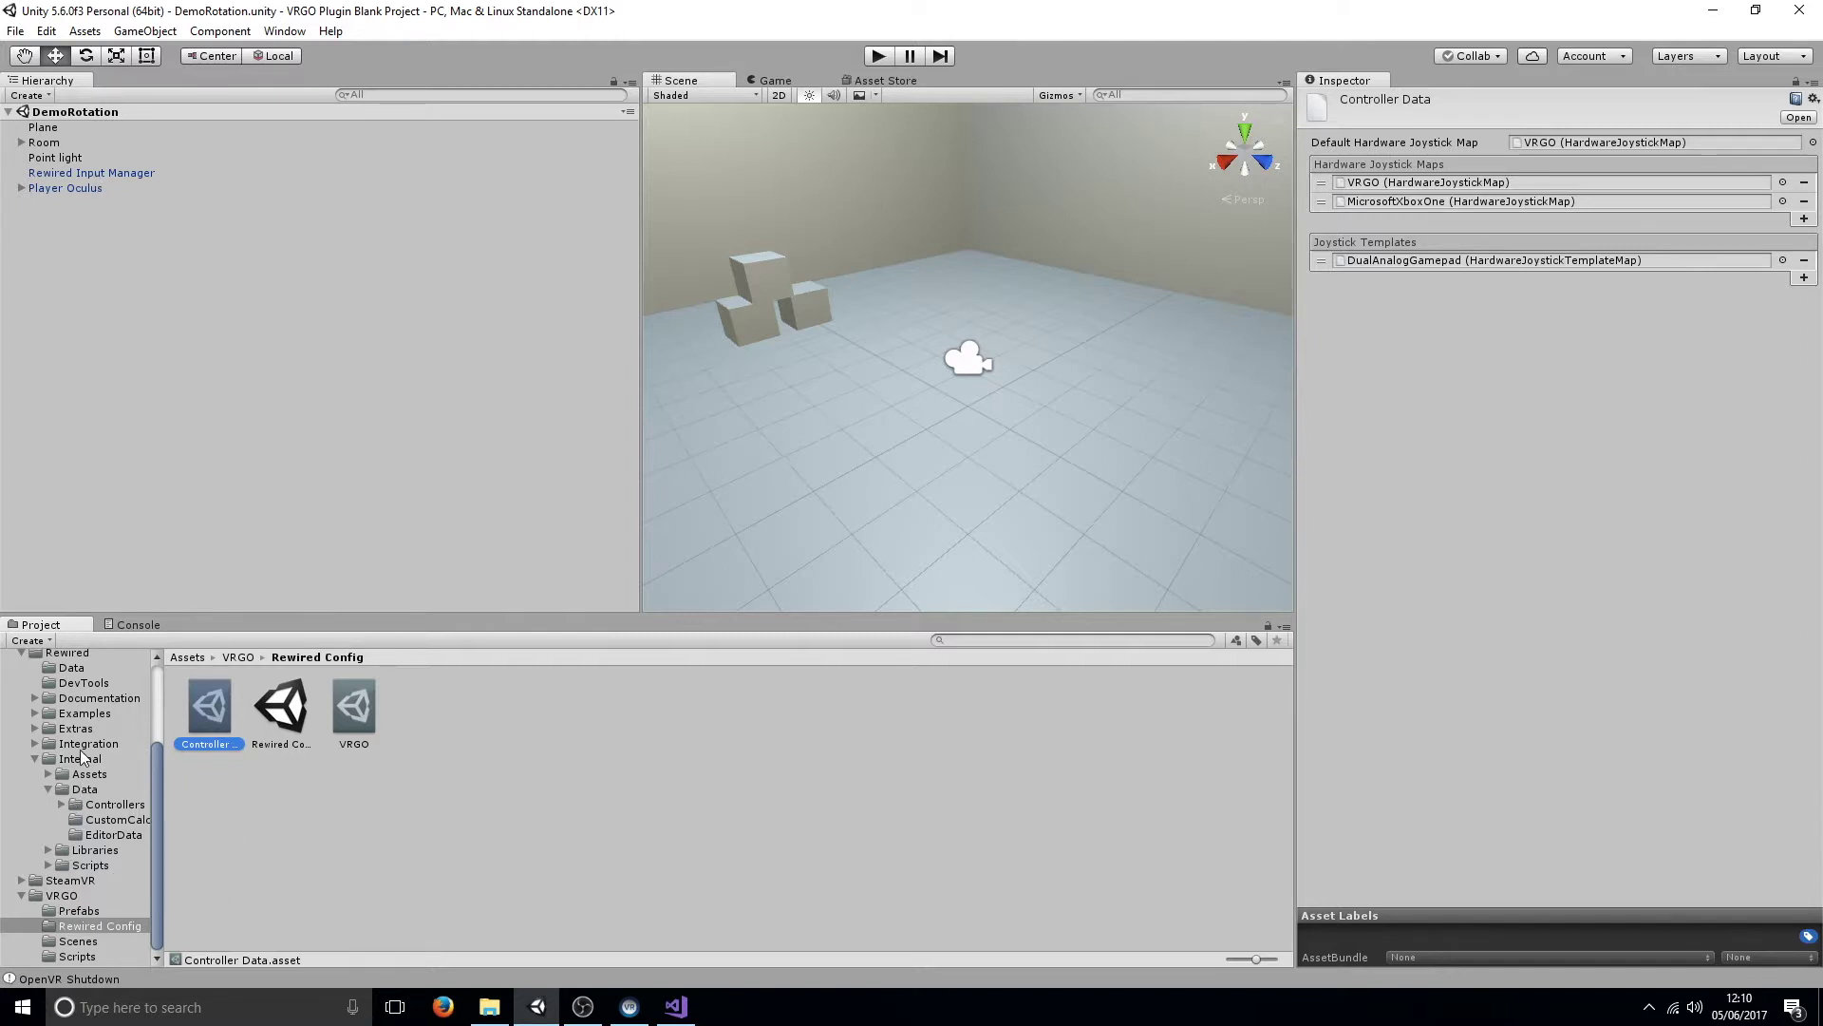
Open the ControllerDataFiles asset in Rewired/Internal/Data/Controllers and look through its hardware joystick maps.
{"action": "left_click", "coordinate": [84, 790]}
{"action": "left_click", "coordinate": [102, 805]}
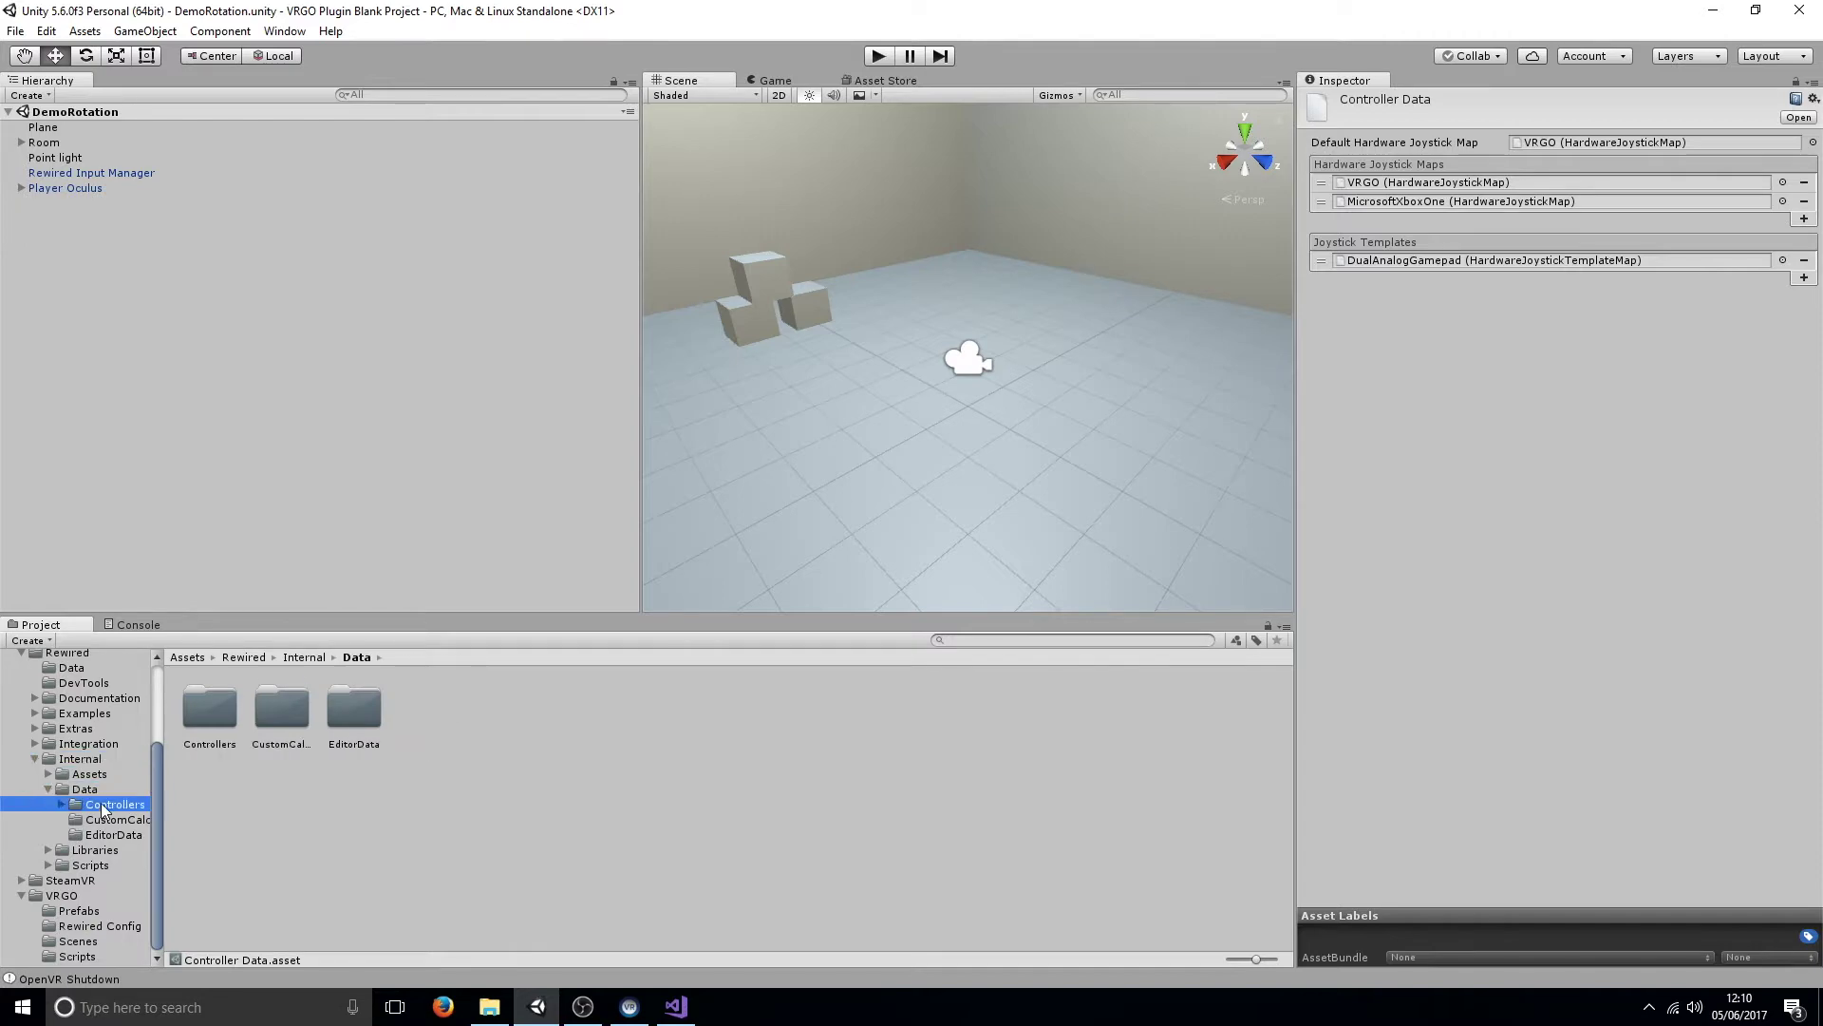
{"action": "left_click", "coordinate": [300, 722]}
{"action": "scroll", "coordinate": [1318, 395], "scroll_direction": "down", "scroll_amount": 20}
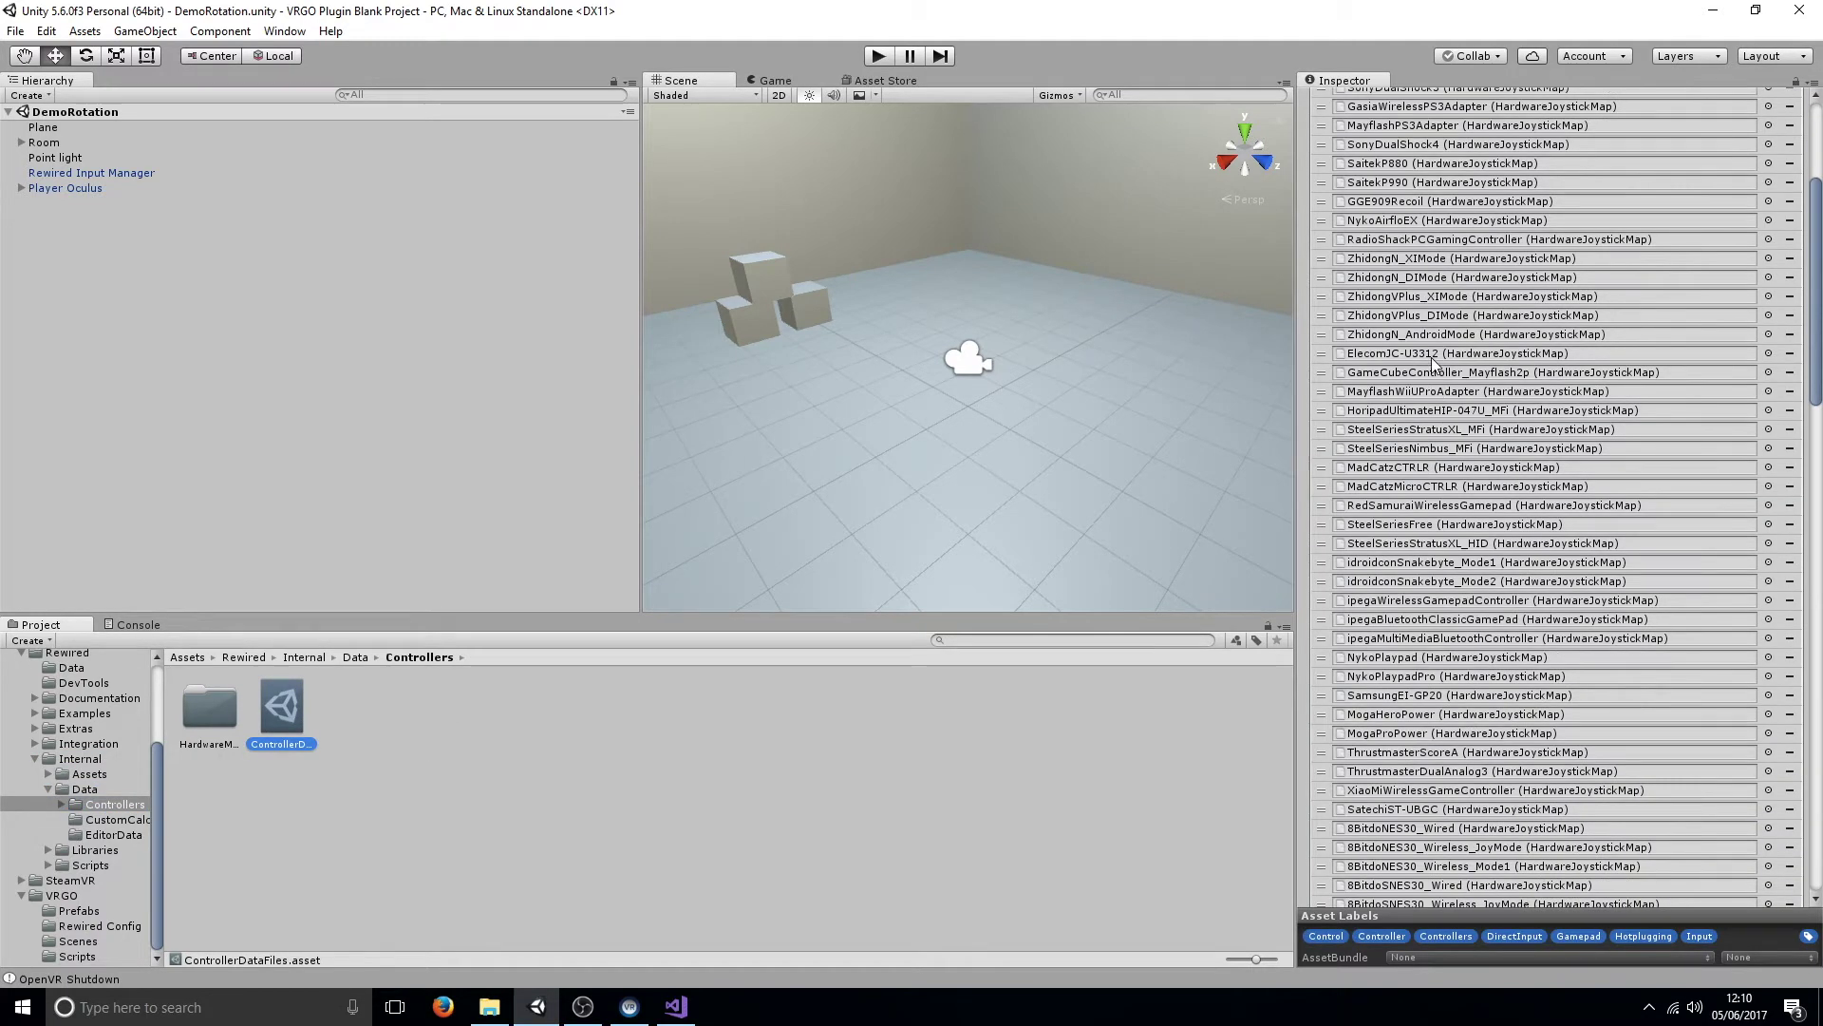
{"action": "scroll", "coordinate": [1403, 395], "scroll_direction": "up", "scroll_amount": 6}
{"action": "scroll", "coordinate": [1405, 399], "scroll_direction": "down", "scroll_amount": 7}
Add an entry to the hardware joystick maps of ControllerDataFiles and assign the VRGO map to it.
{"action": "left_click", "coordinate": [1785, 748]}
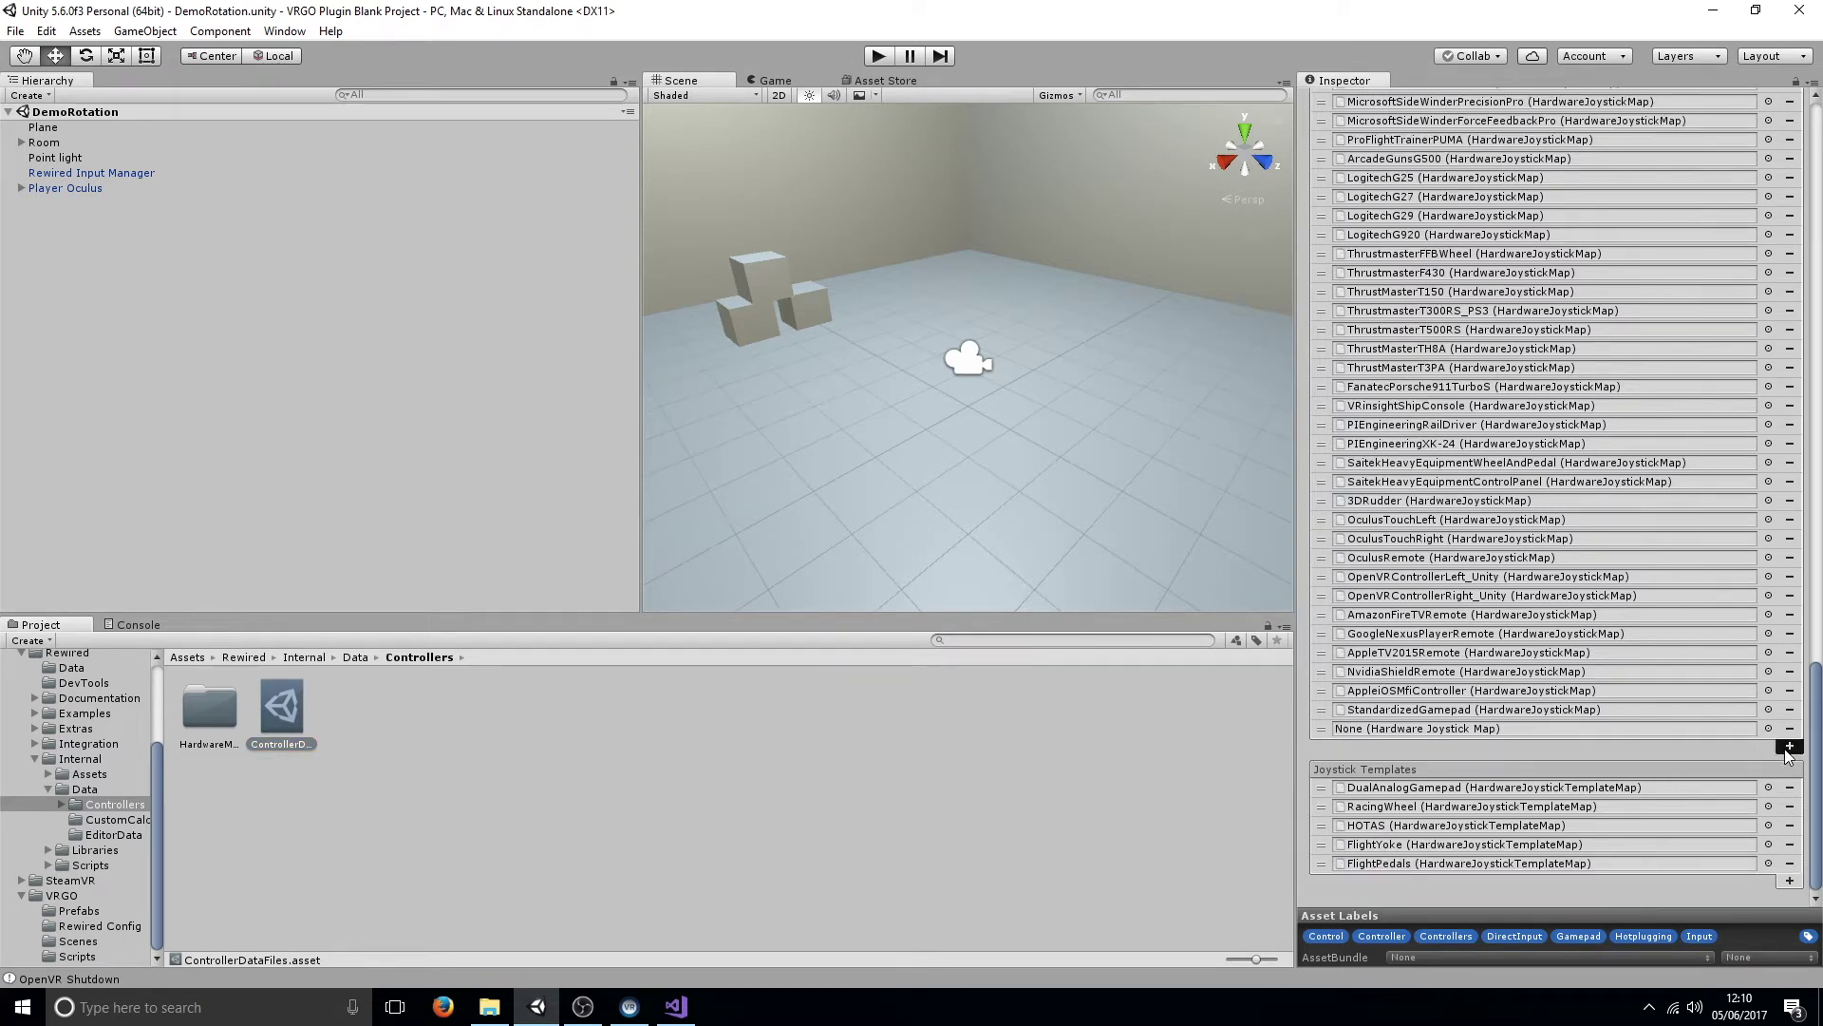
{"action": "left_click", "coordinate": [1784, 749]}
{"action": "left_click", "coordinate": [1768, 728]}
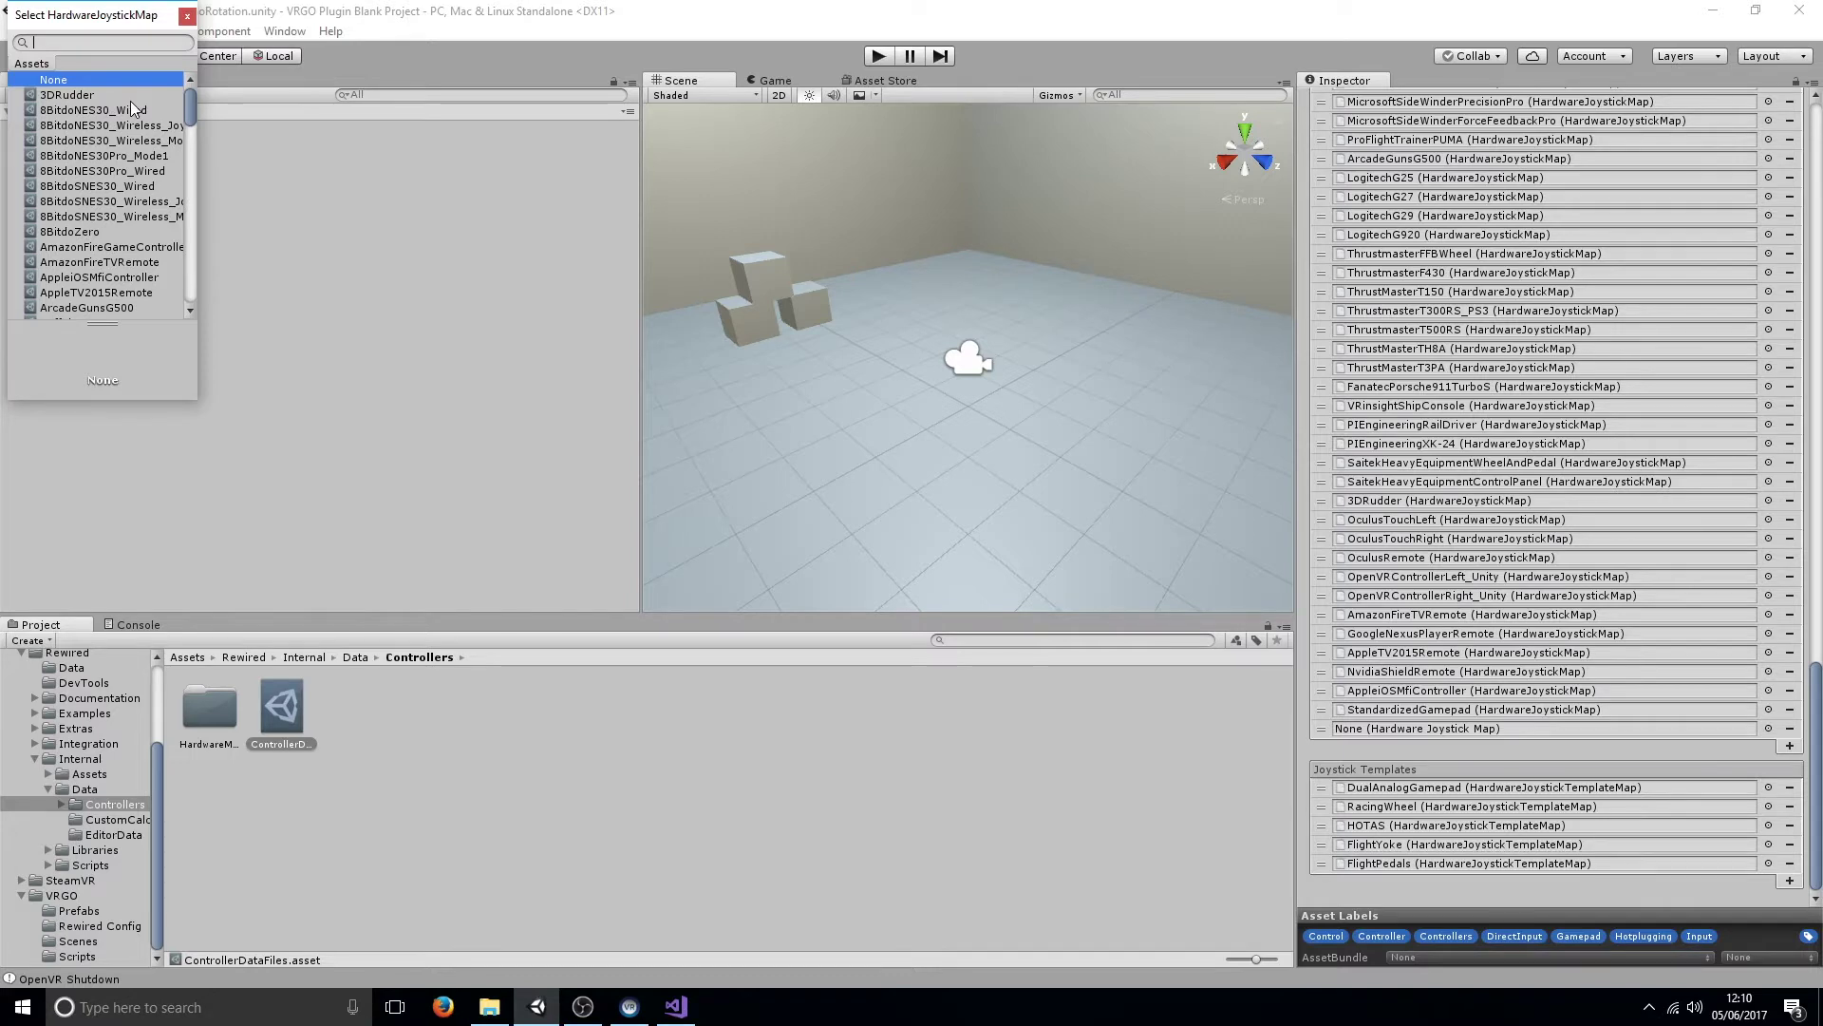
{"action": "type", "text": "vrgo"}
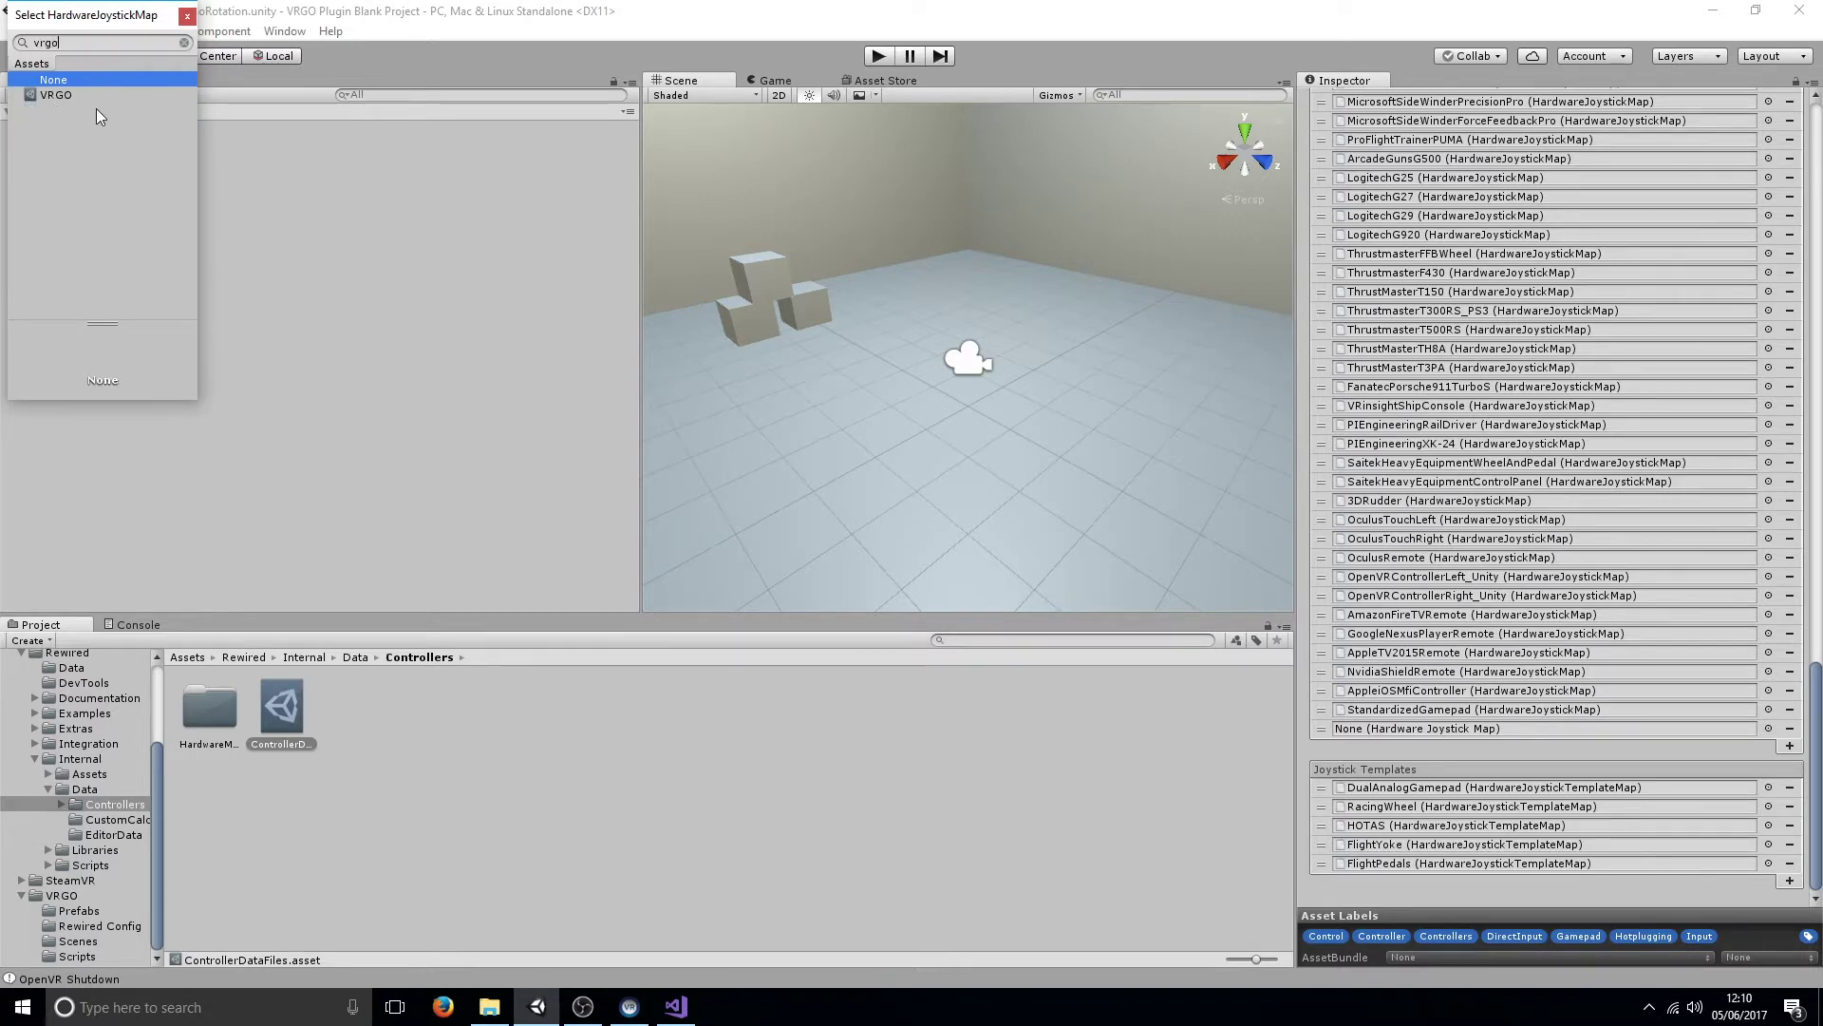
{"action": "double_click", "coordinate": [93, 97]}
{"action": "scroll", "coordinate": [1647, 330], "scroll_direction": "up", "scroll_amount": 15}
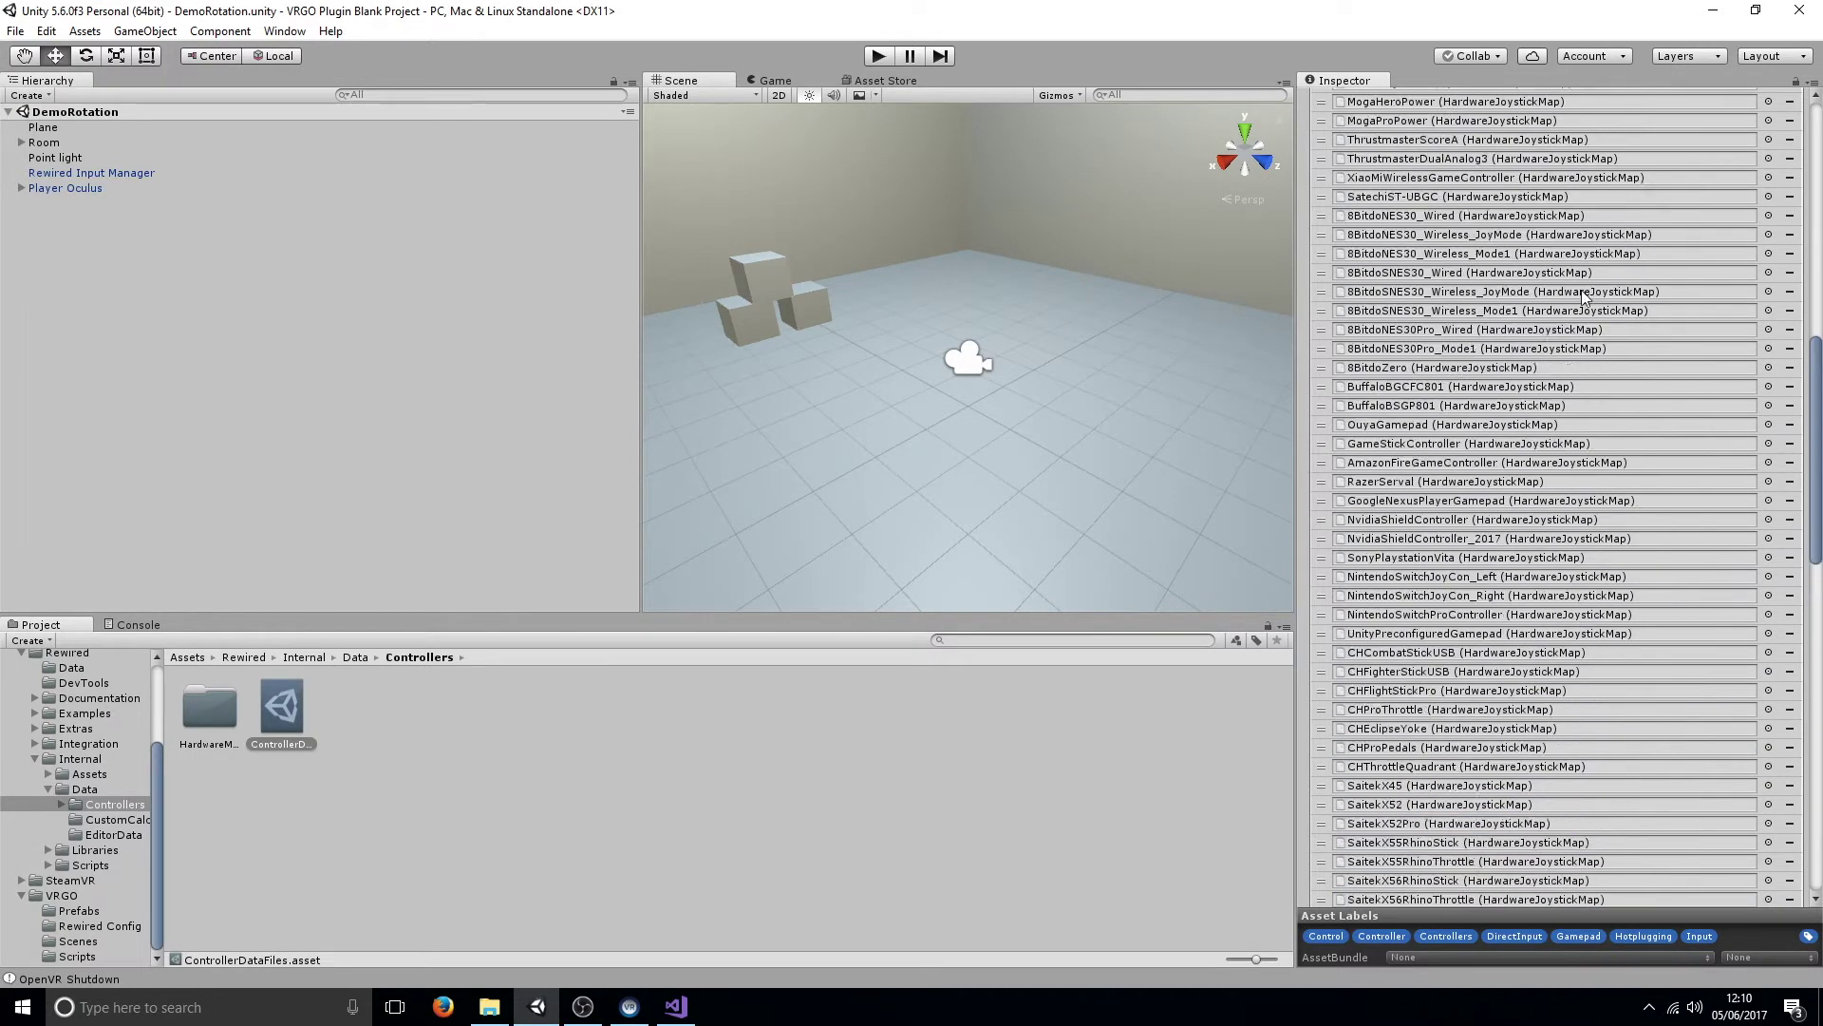
Set the Rewired Input Manager's Data Files to ControllerDataFiles, locate that asset, and switch the field back to Controller Data.
{"action": "left_click", "coordinate": [109, 173]}
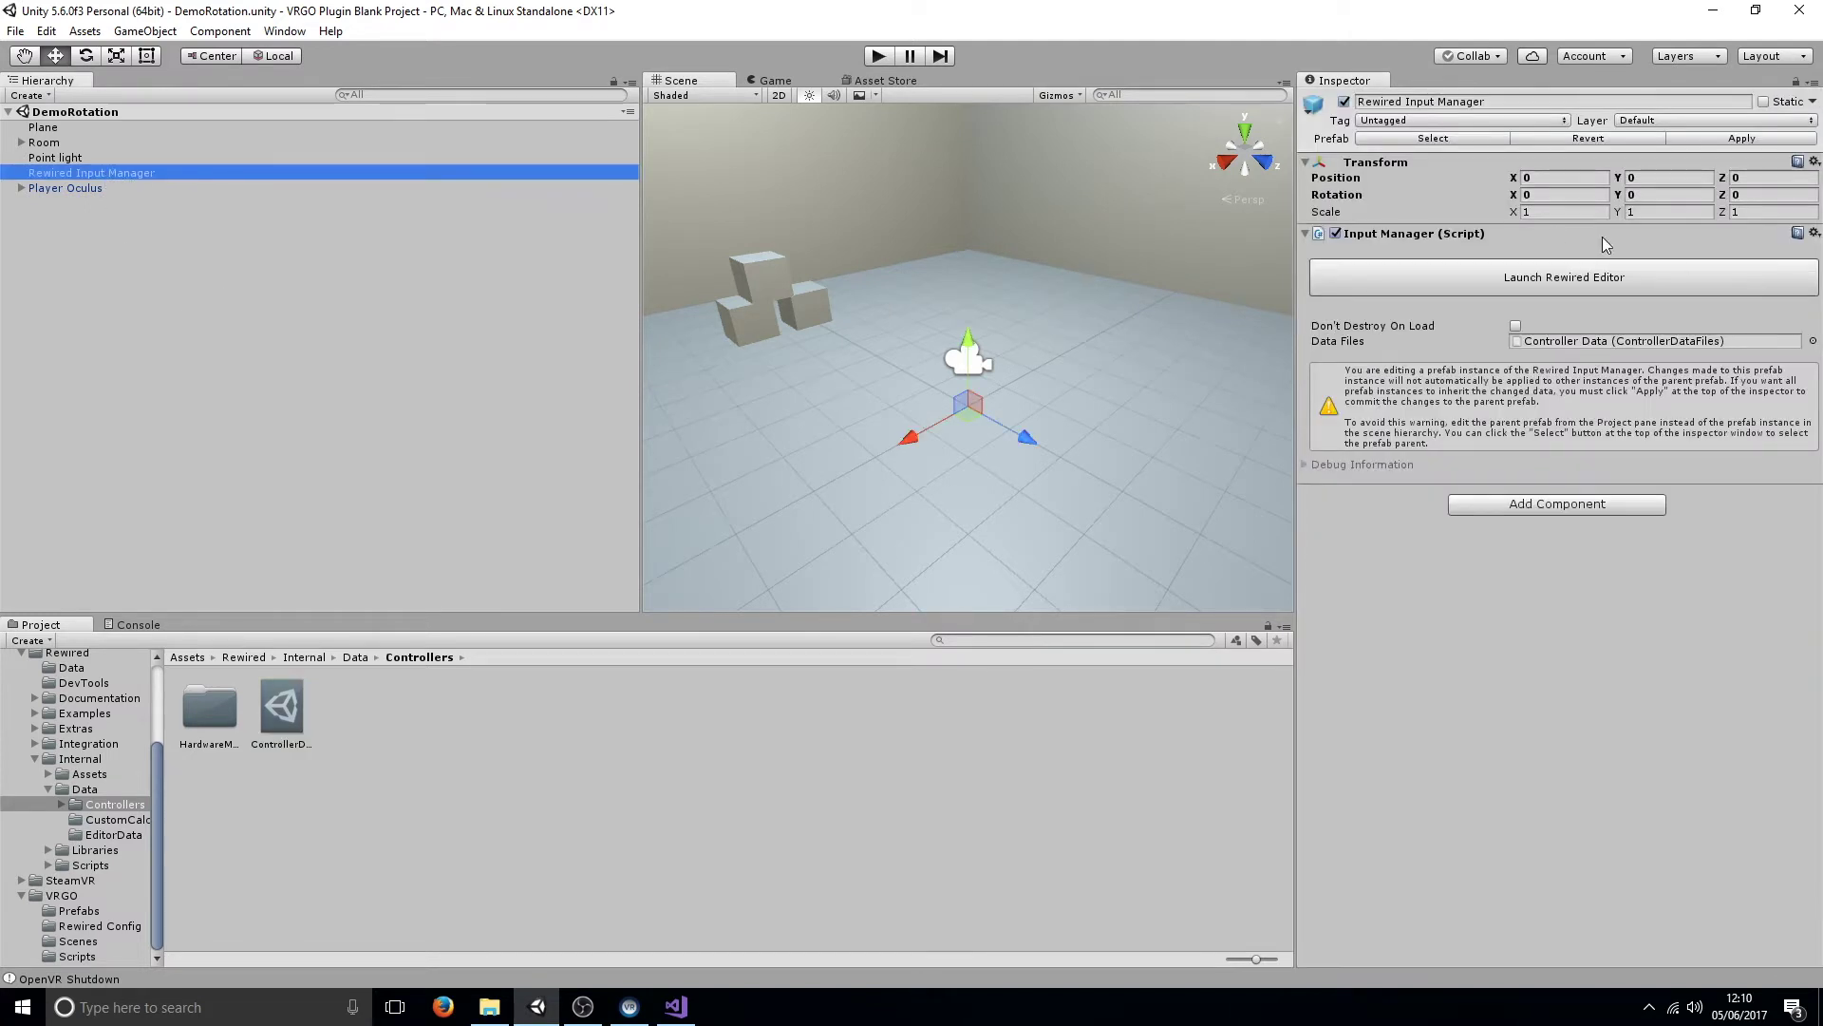
{"action": "left_click", "coordinate": [1812, 341]}
{"action": "double_click", "coordinate": [91, 110]}
{"action": "left_click", "coordinate": [1587, 344]}
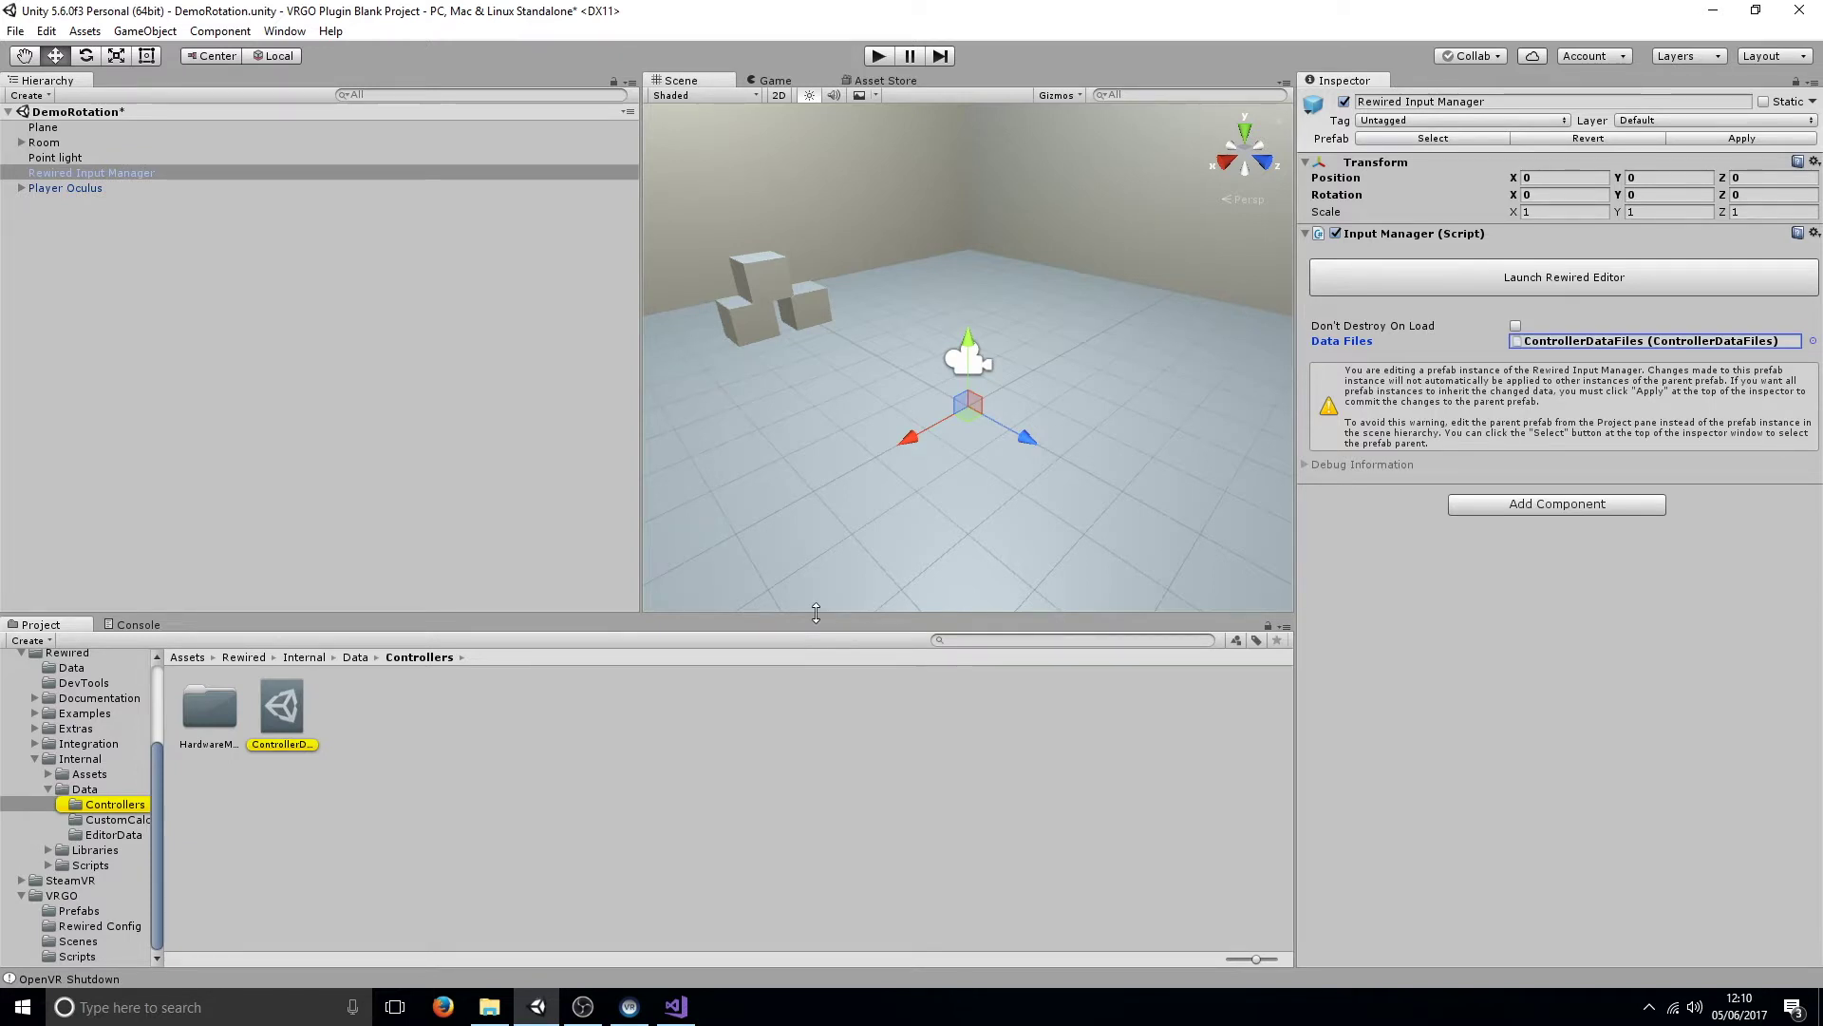
{"action": "left_click", "coordinate": [1814, 344]}
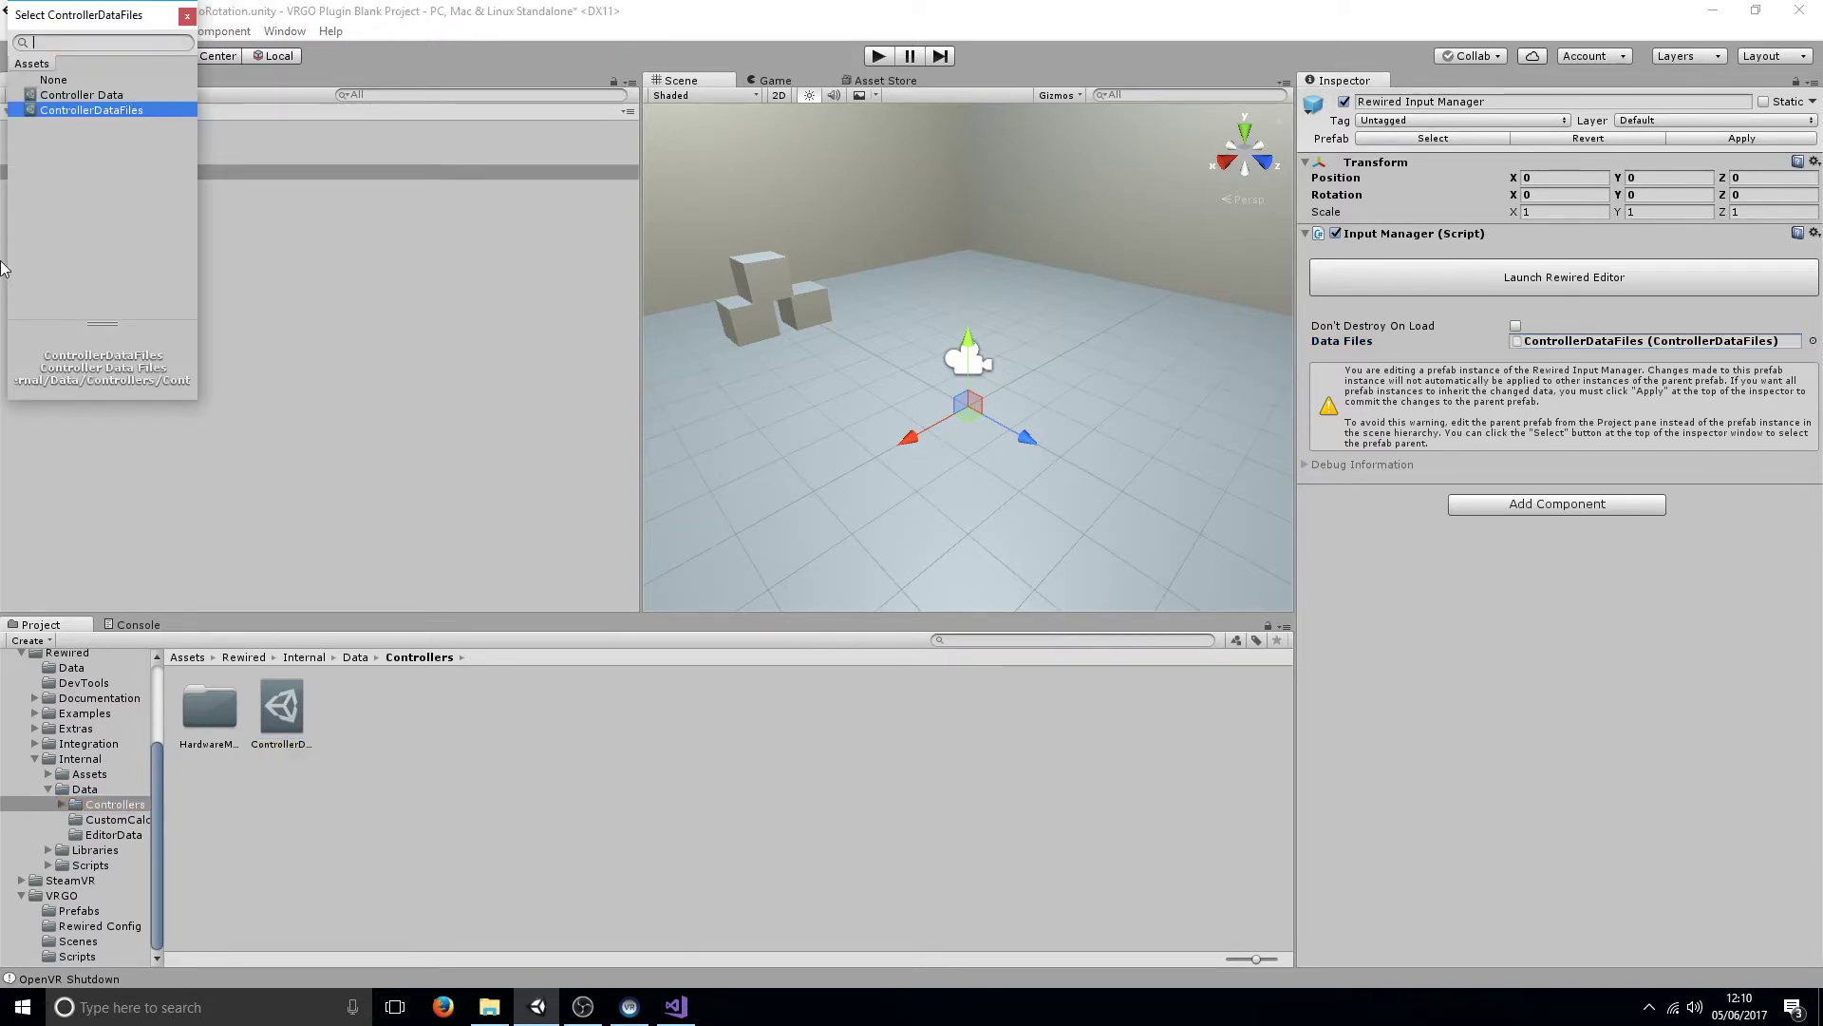
{"action": "double_click", "coordinate": [152, 106]}
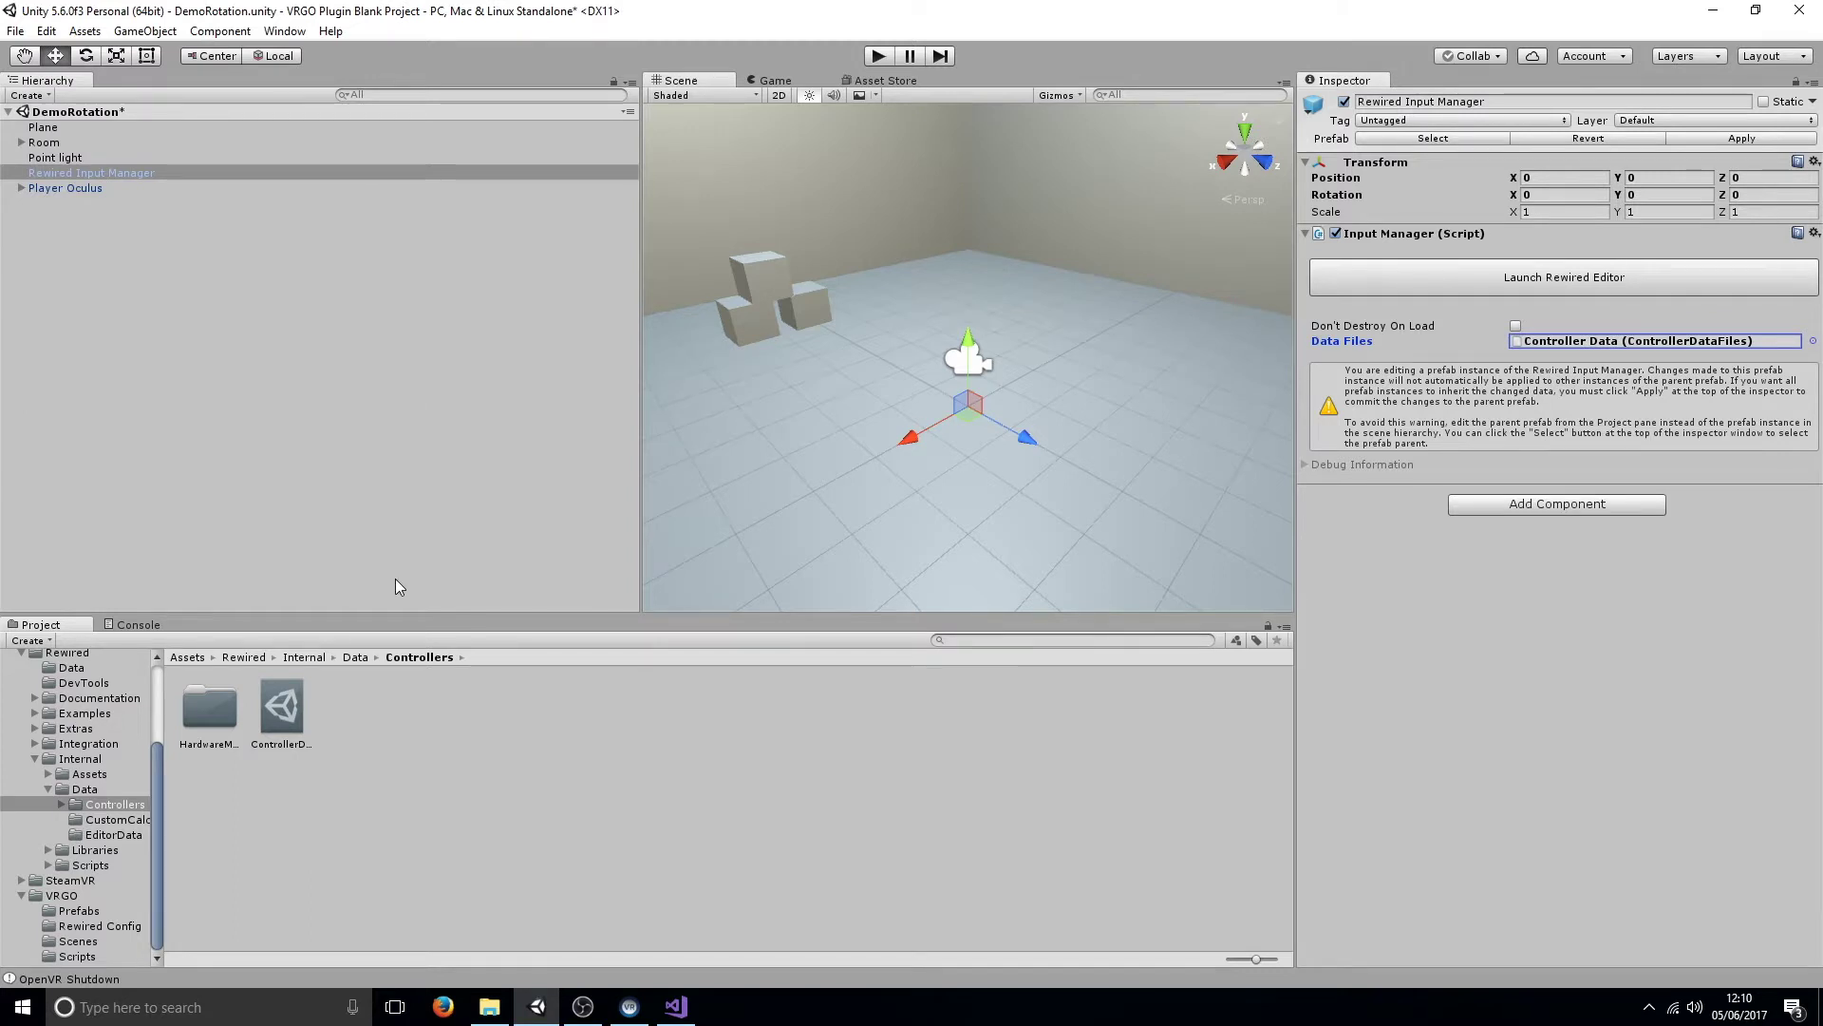
Launch the Rewired Editor for the Rewired Input Manager and examine the settings of Player0.
{"action": "left_click", "coordinate": [1637, 271]}
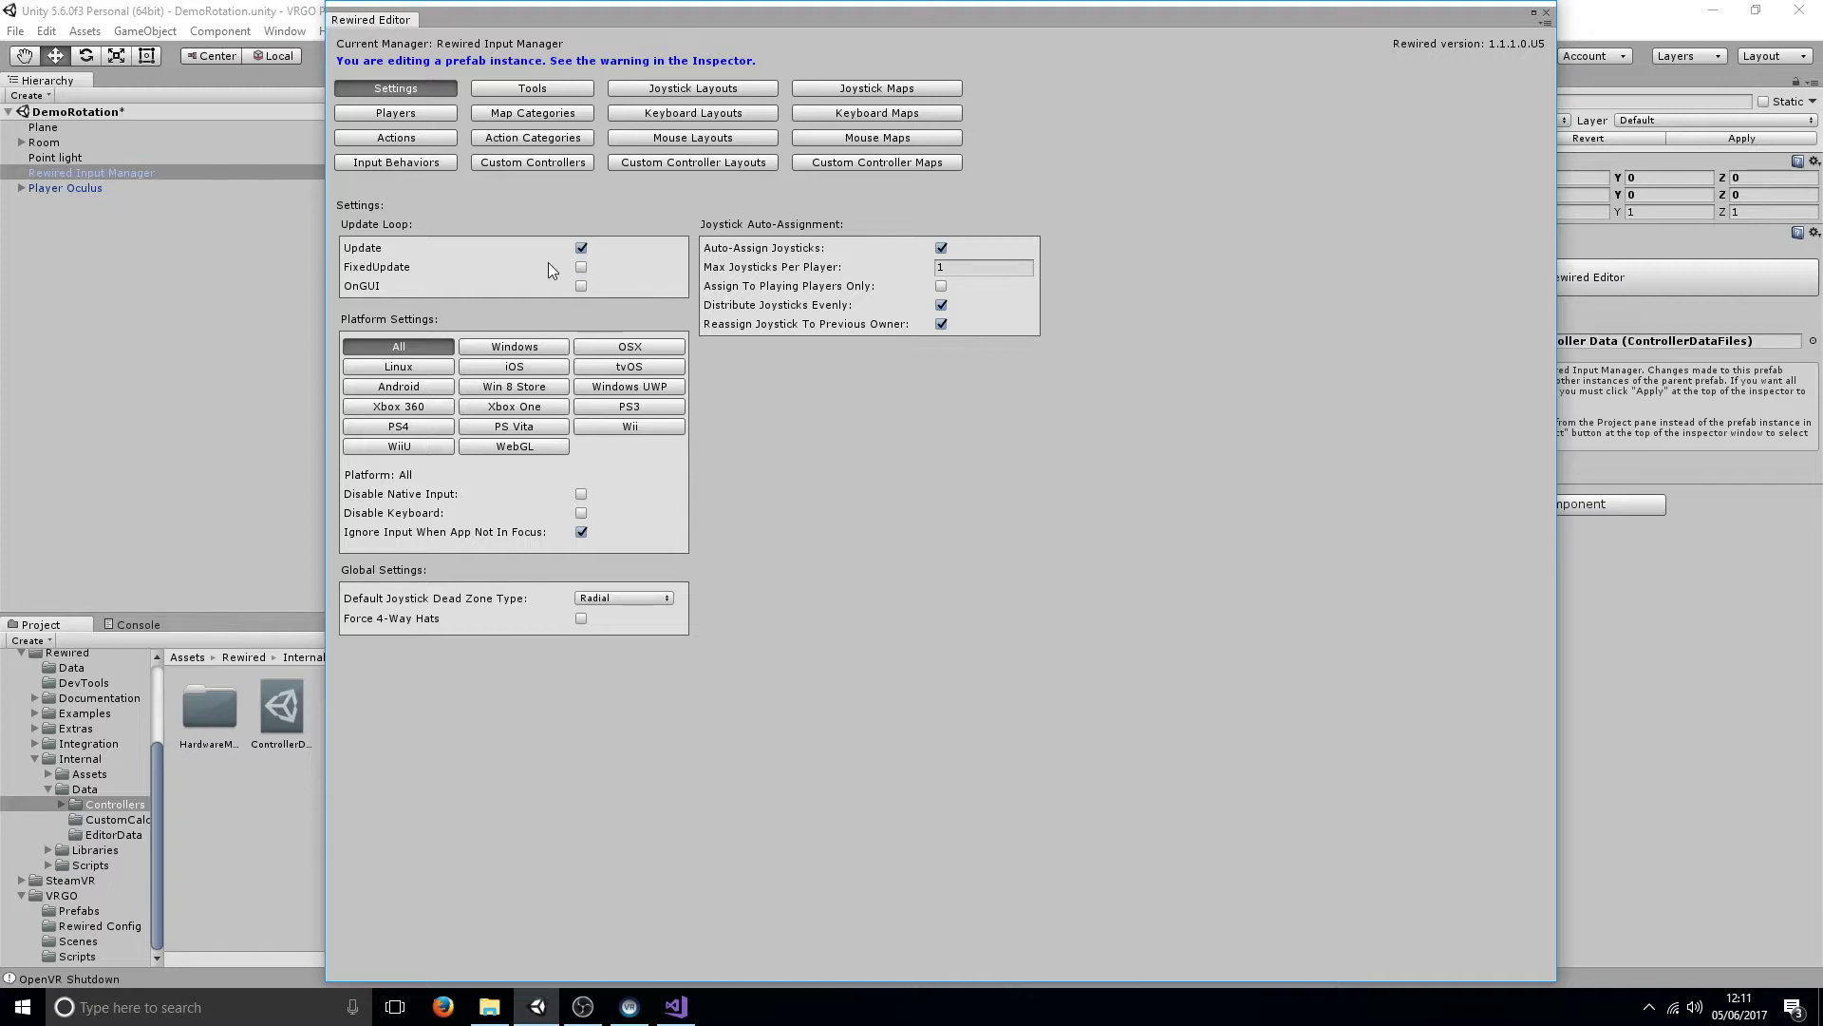
{"action": "mouse_move", "coordinate": [548, 262]}
{"action": "left_click", "coordinate": [416, 113]}
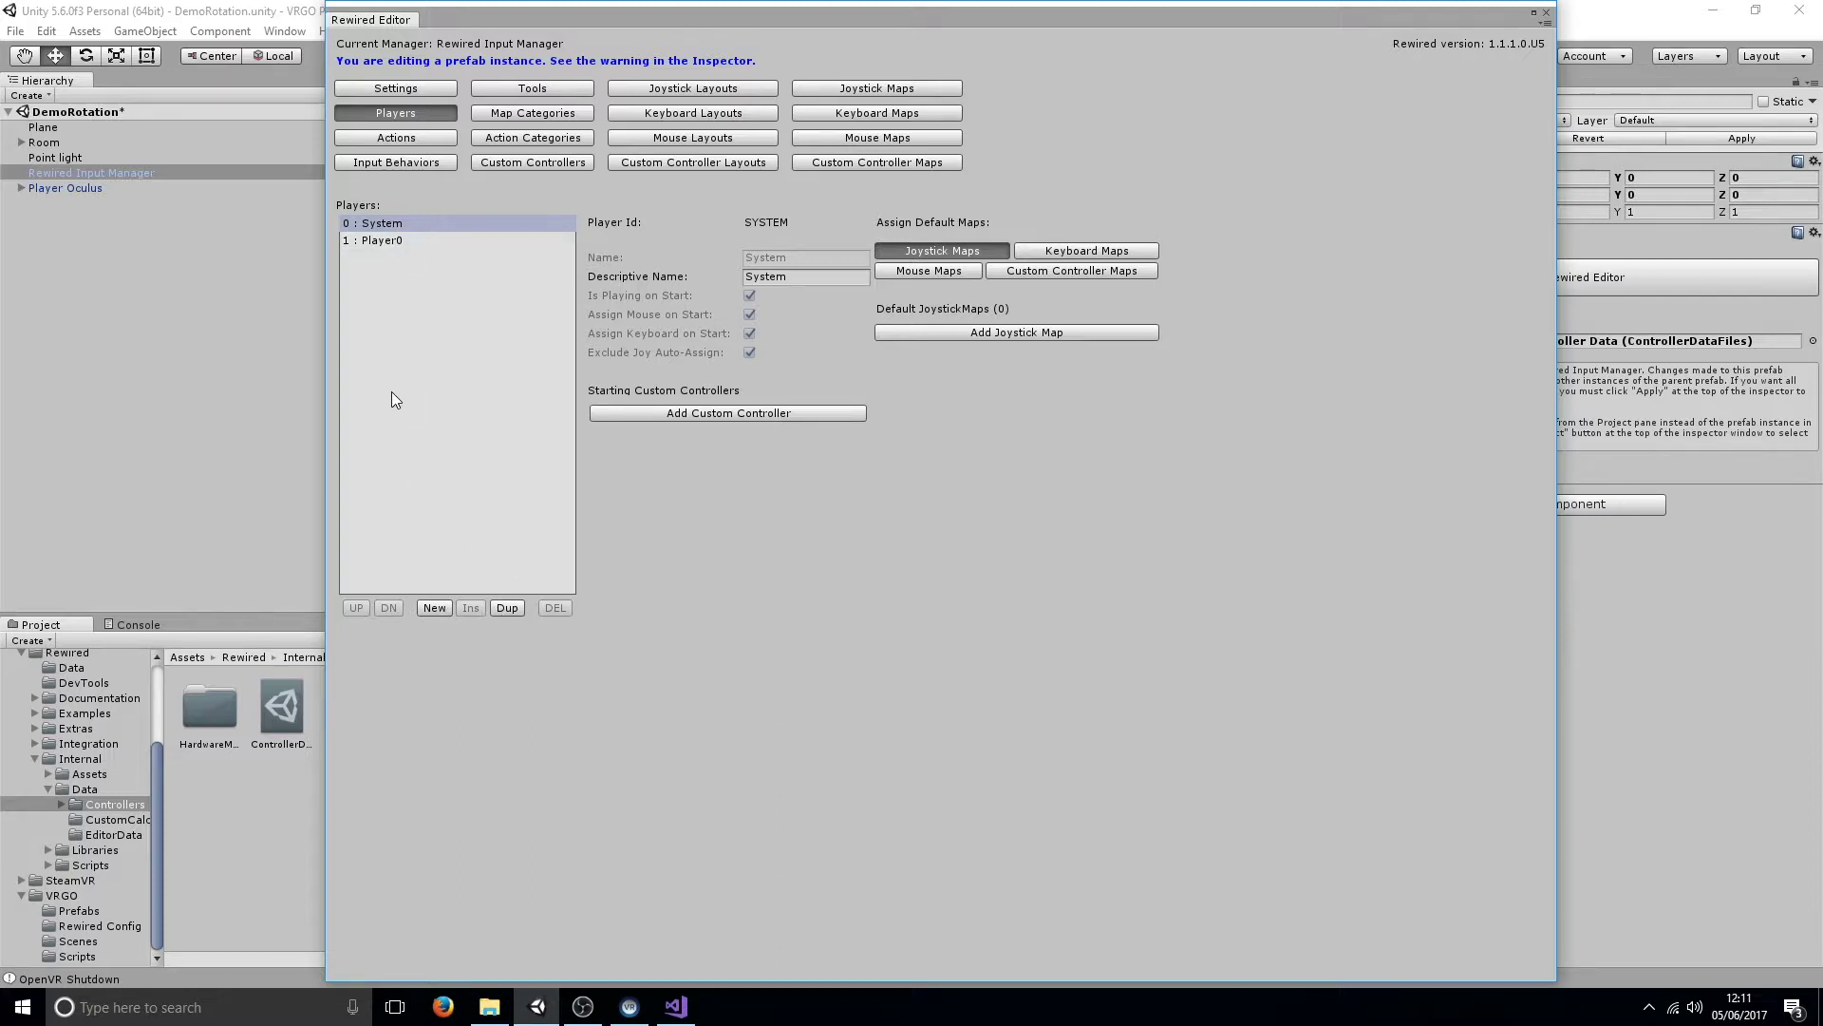
{"action": "left_click", "coordinate": [386, 242]}
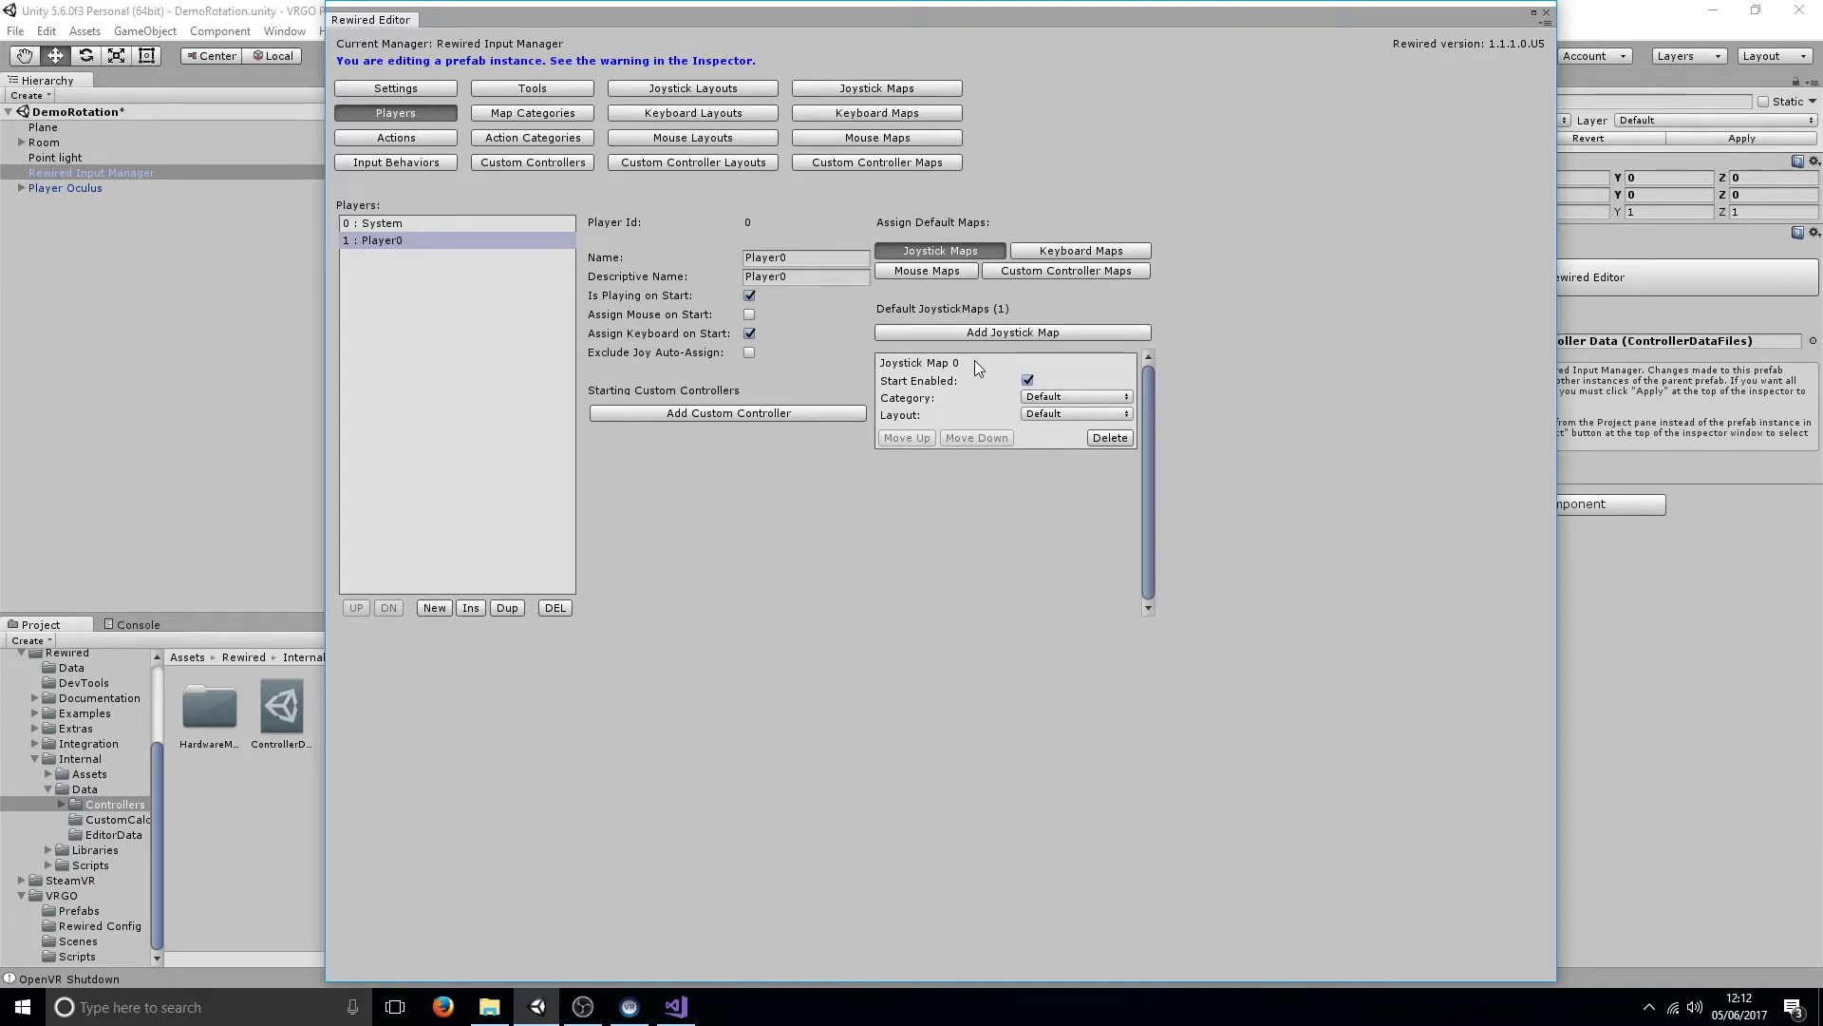
Add a second default joystick map to Player0 and delete it again.
{"action": "left_click", "coordinate": [1012, 335]}
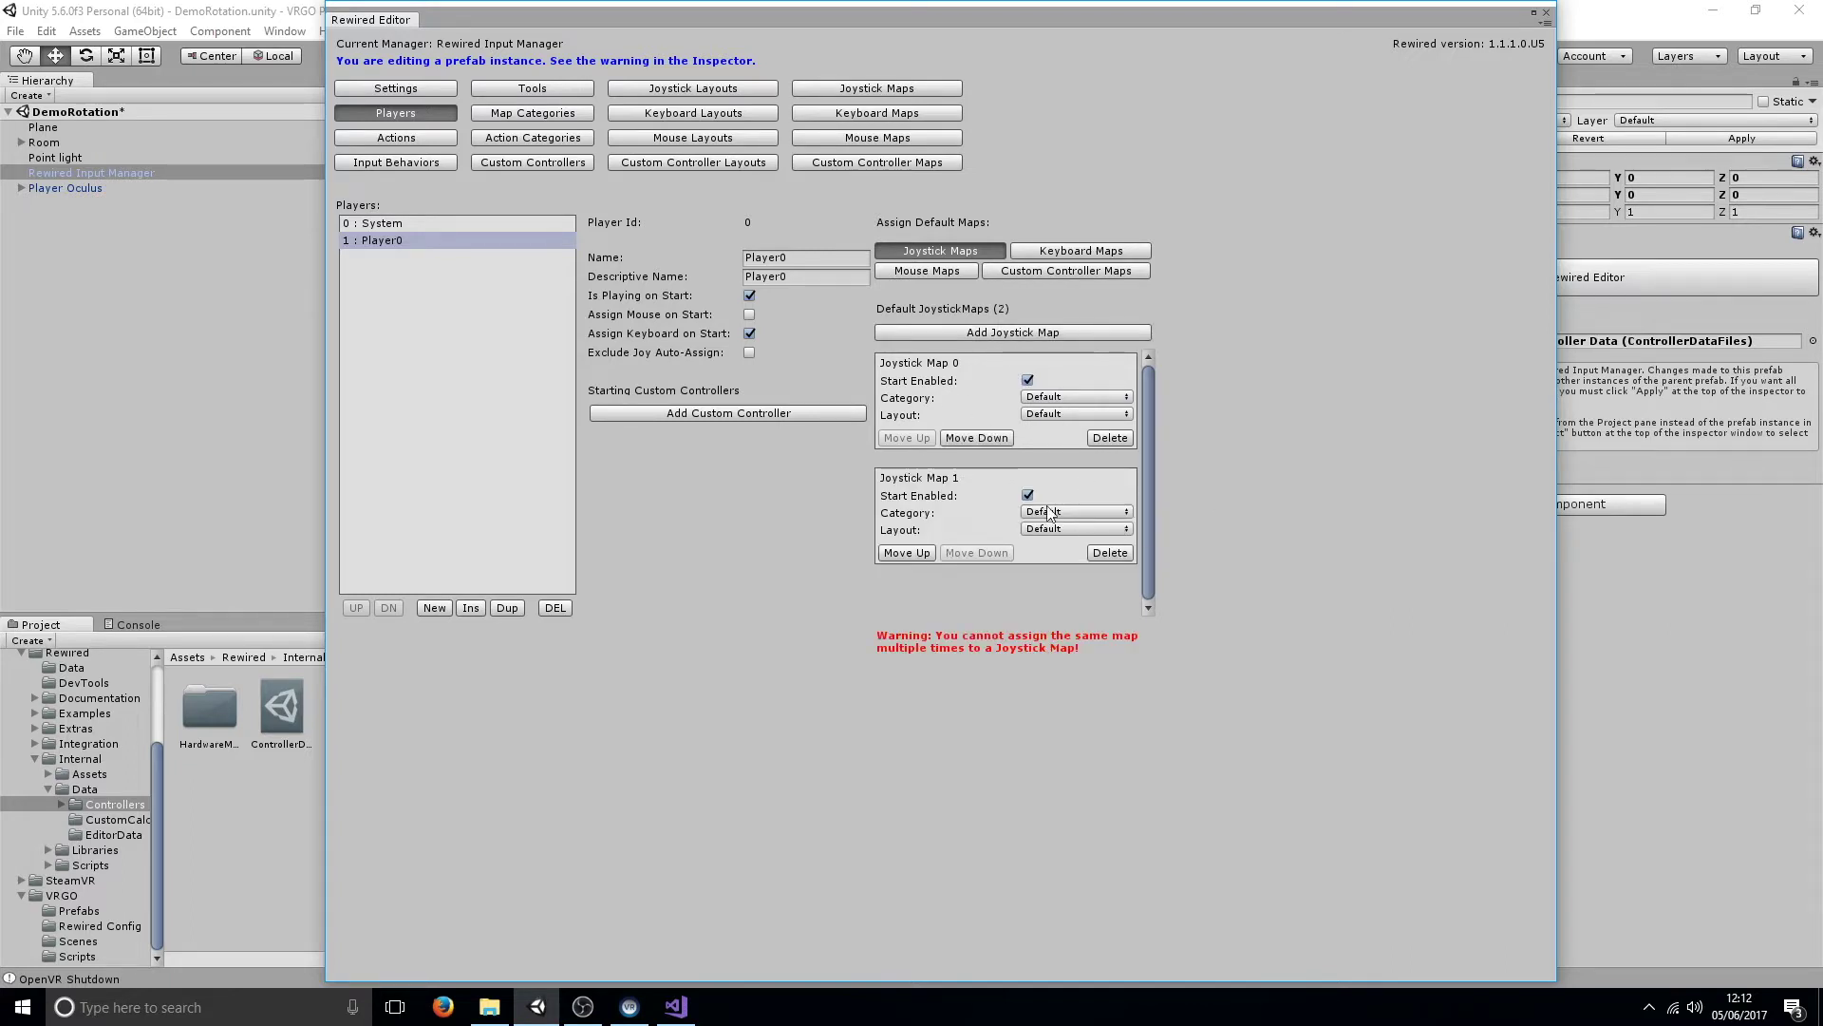
{"action": "left_click", "coordinate": [1109, 553]}
{"action": "left_click", "coordinate": [965, 540]}
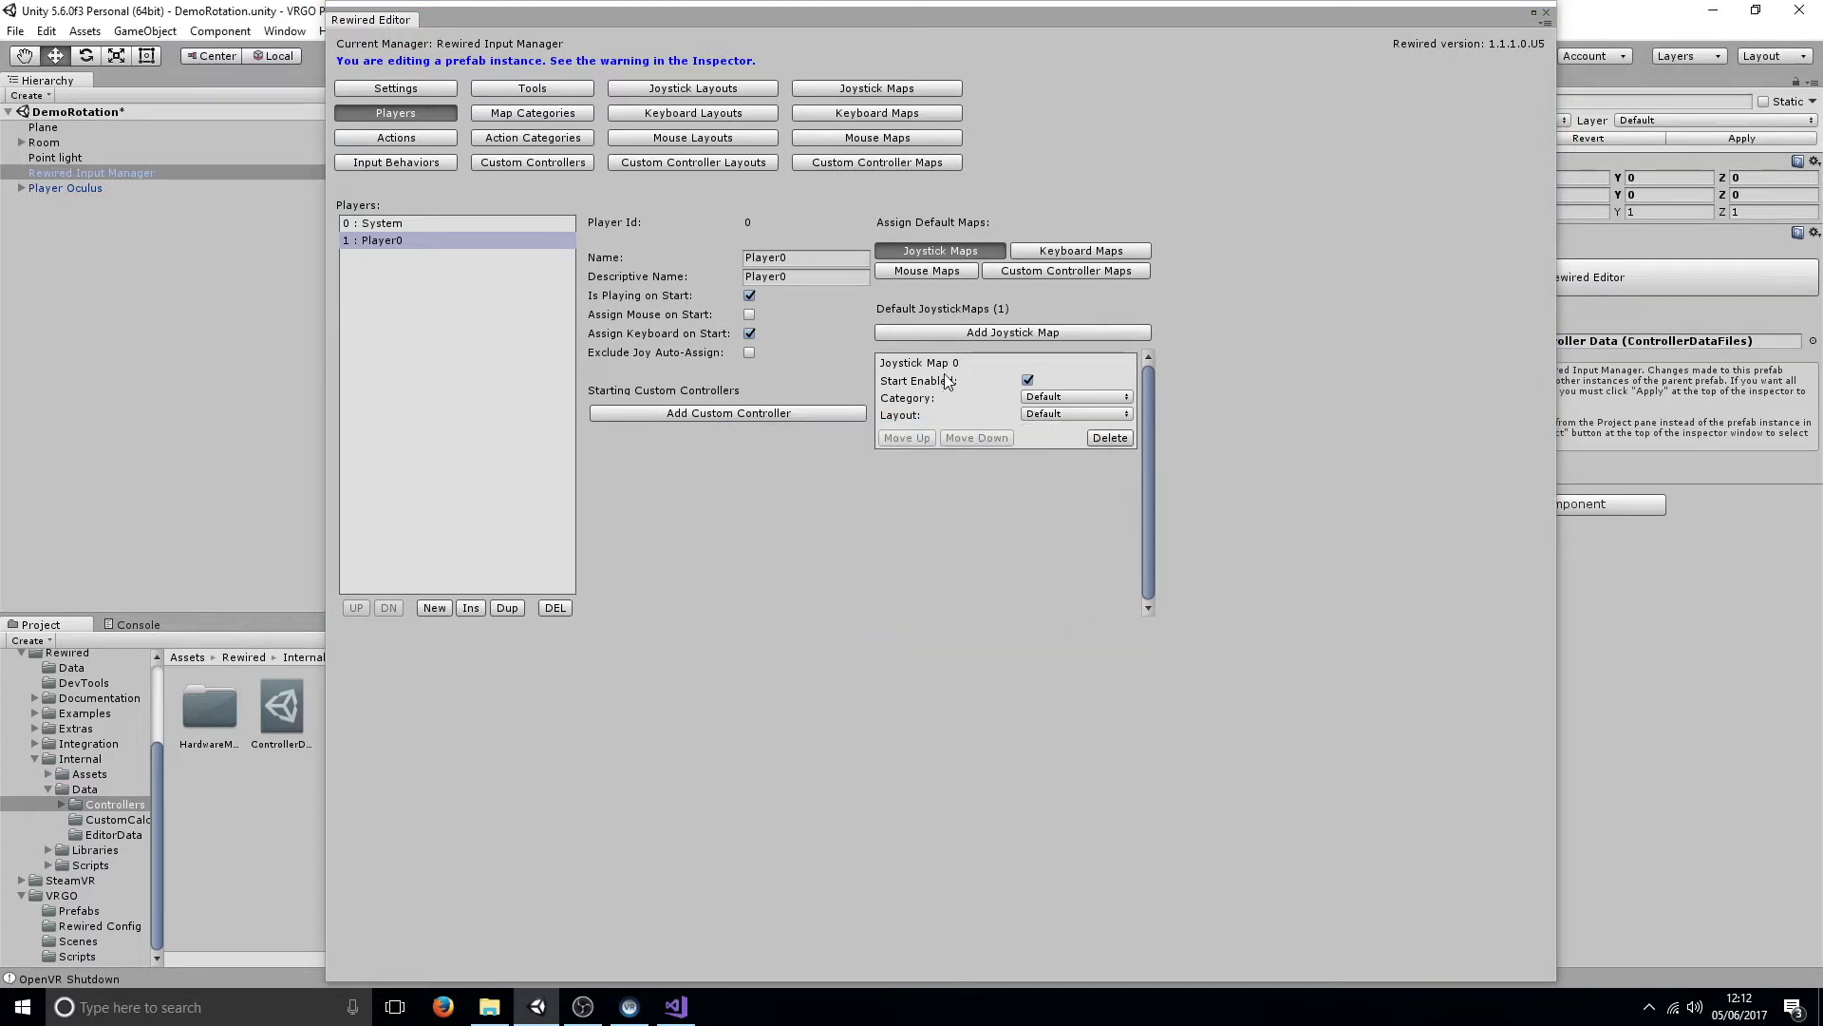
Examine the default keyboard maps and mouse maps assigned to Player0.
{"action": "left_click", "coordinate": [1061, 253]}
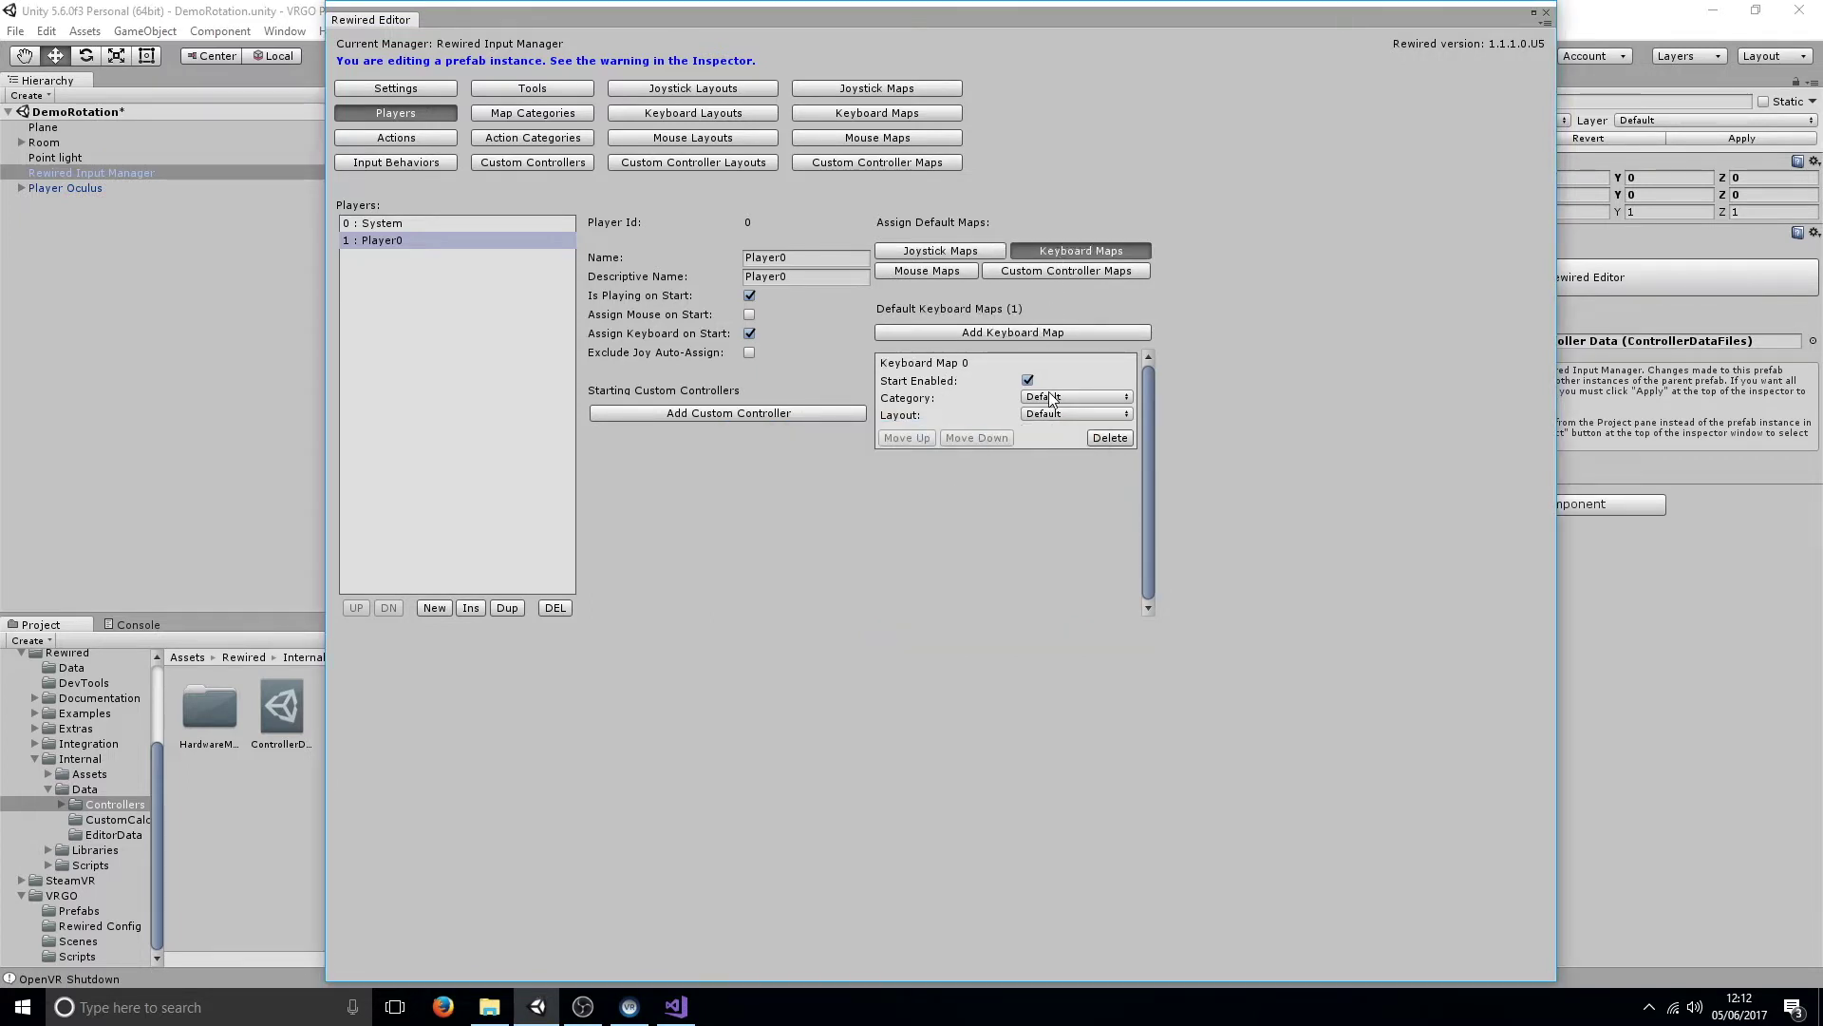
{"action": "left_click", "coordinate": [930, 272]}
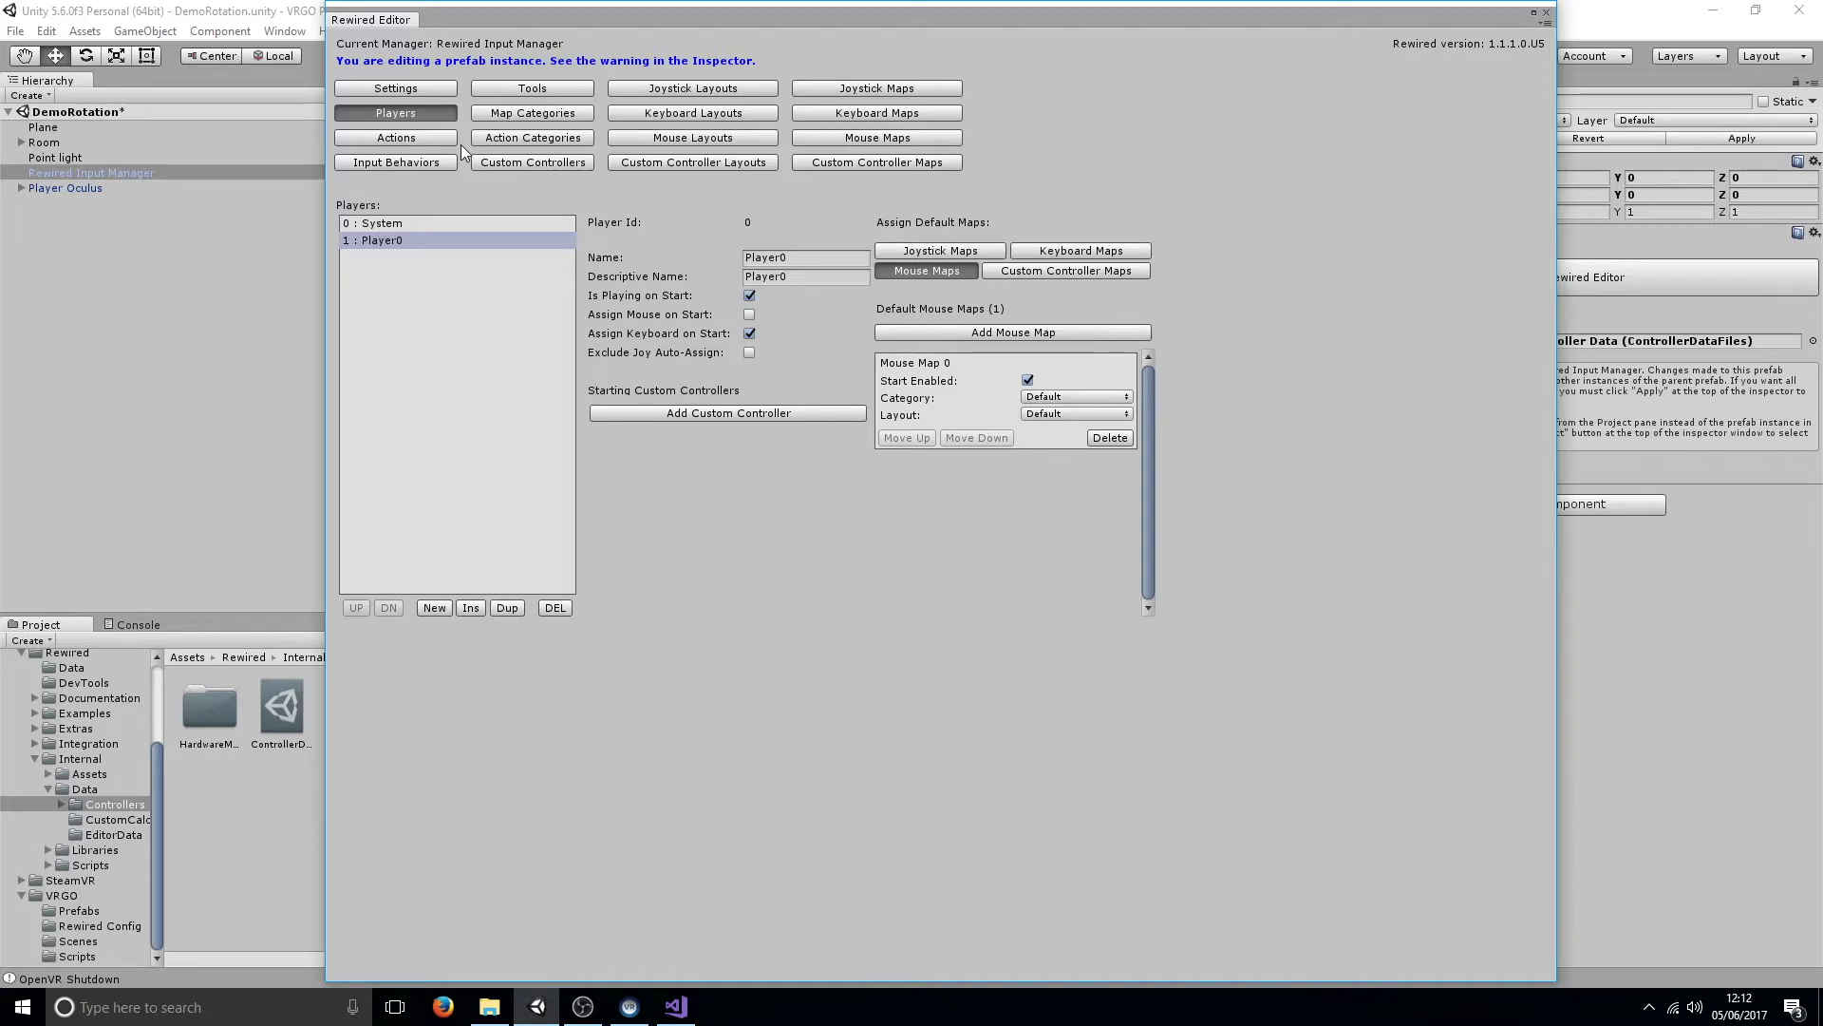
Examine the properties of the Left Stick X, Left Stick Y and Right Stick X actions in the Default category.
{"action": "left_click", "coordinate": [397, 136]}
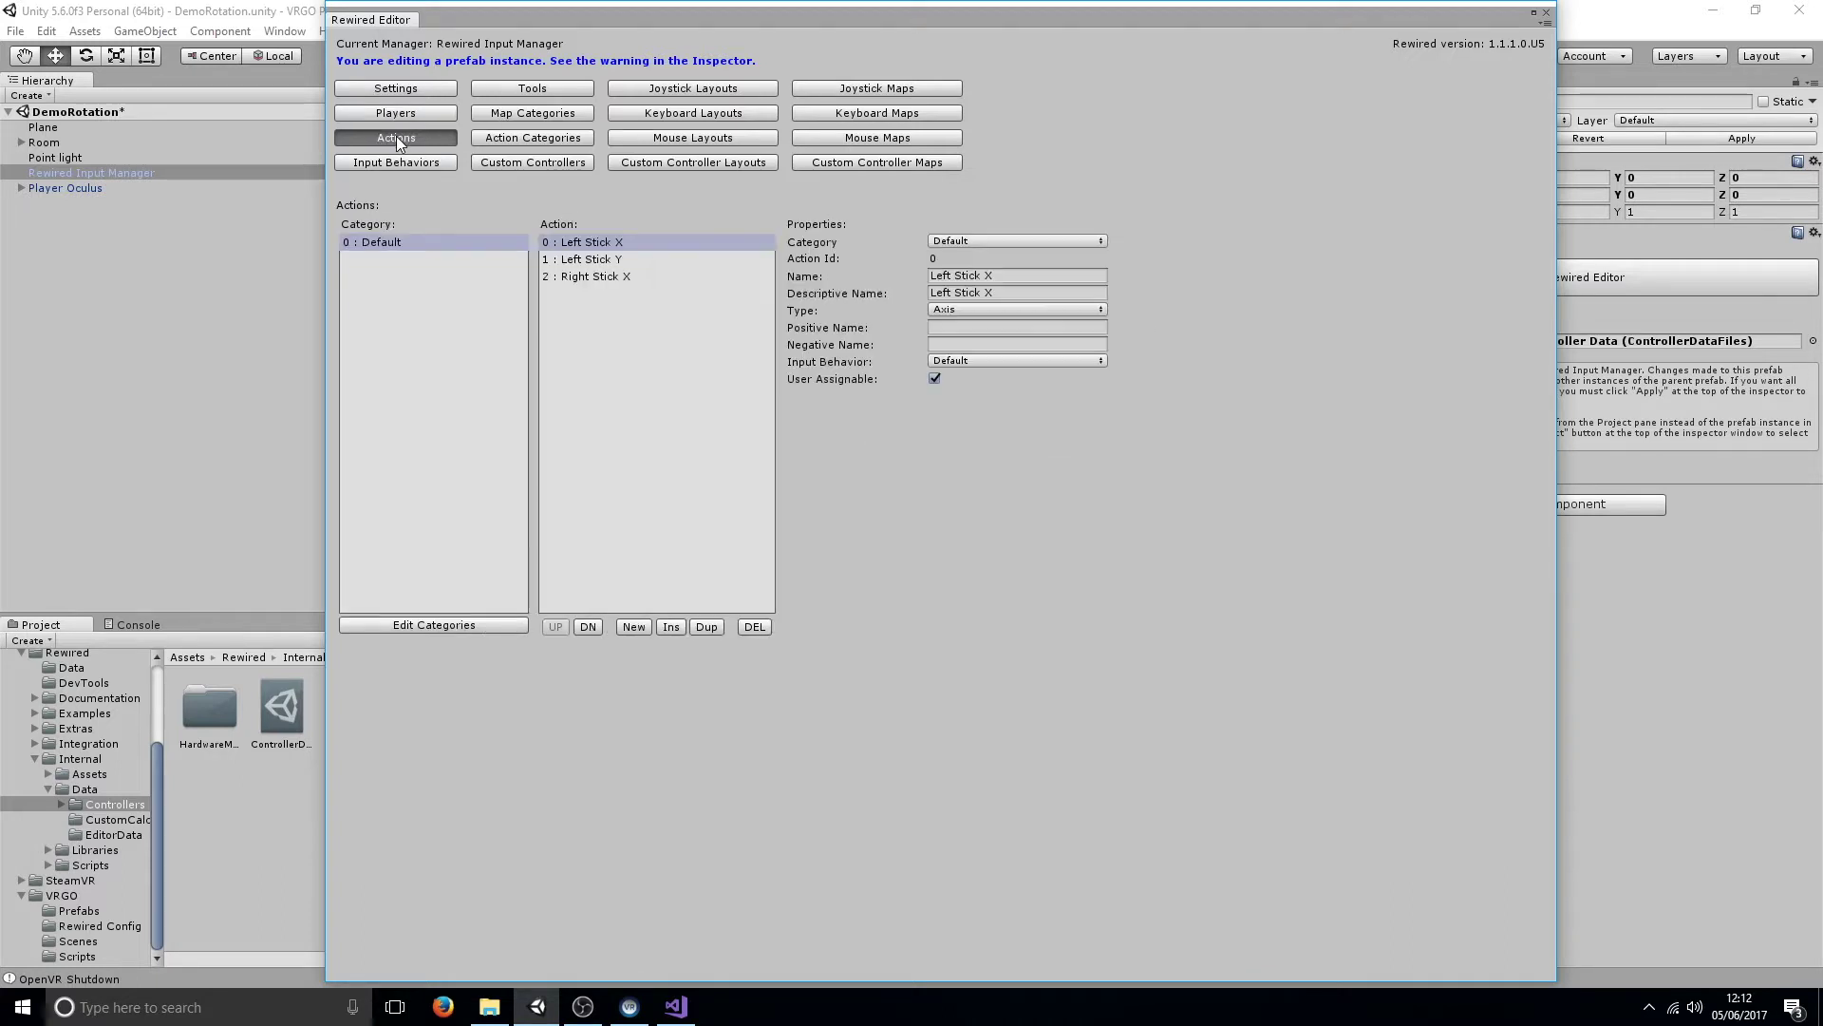
{"action": "left_click", "coordinate": [609, 260]}
{"action": "left_click", "coordinate": [608, 277]}
{"action": "left_click", "coordinate": [617, 258]}
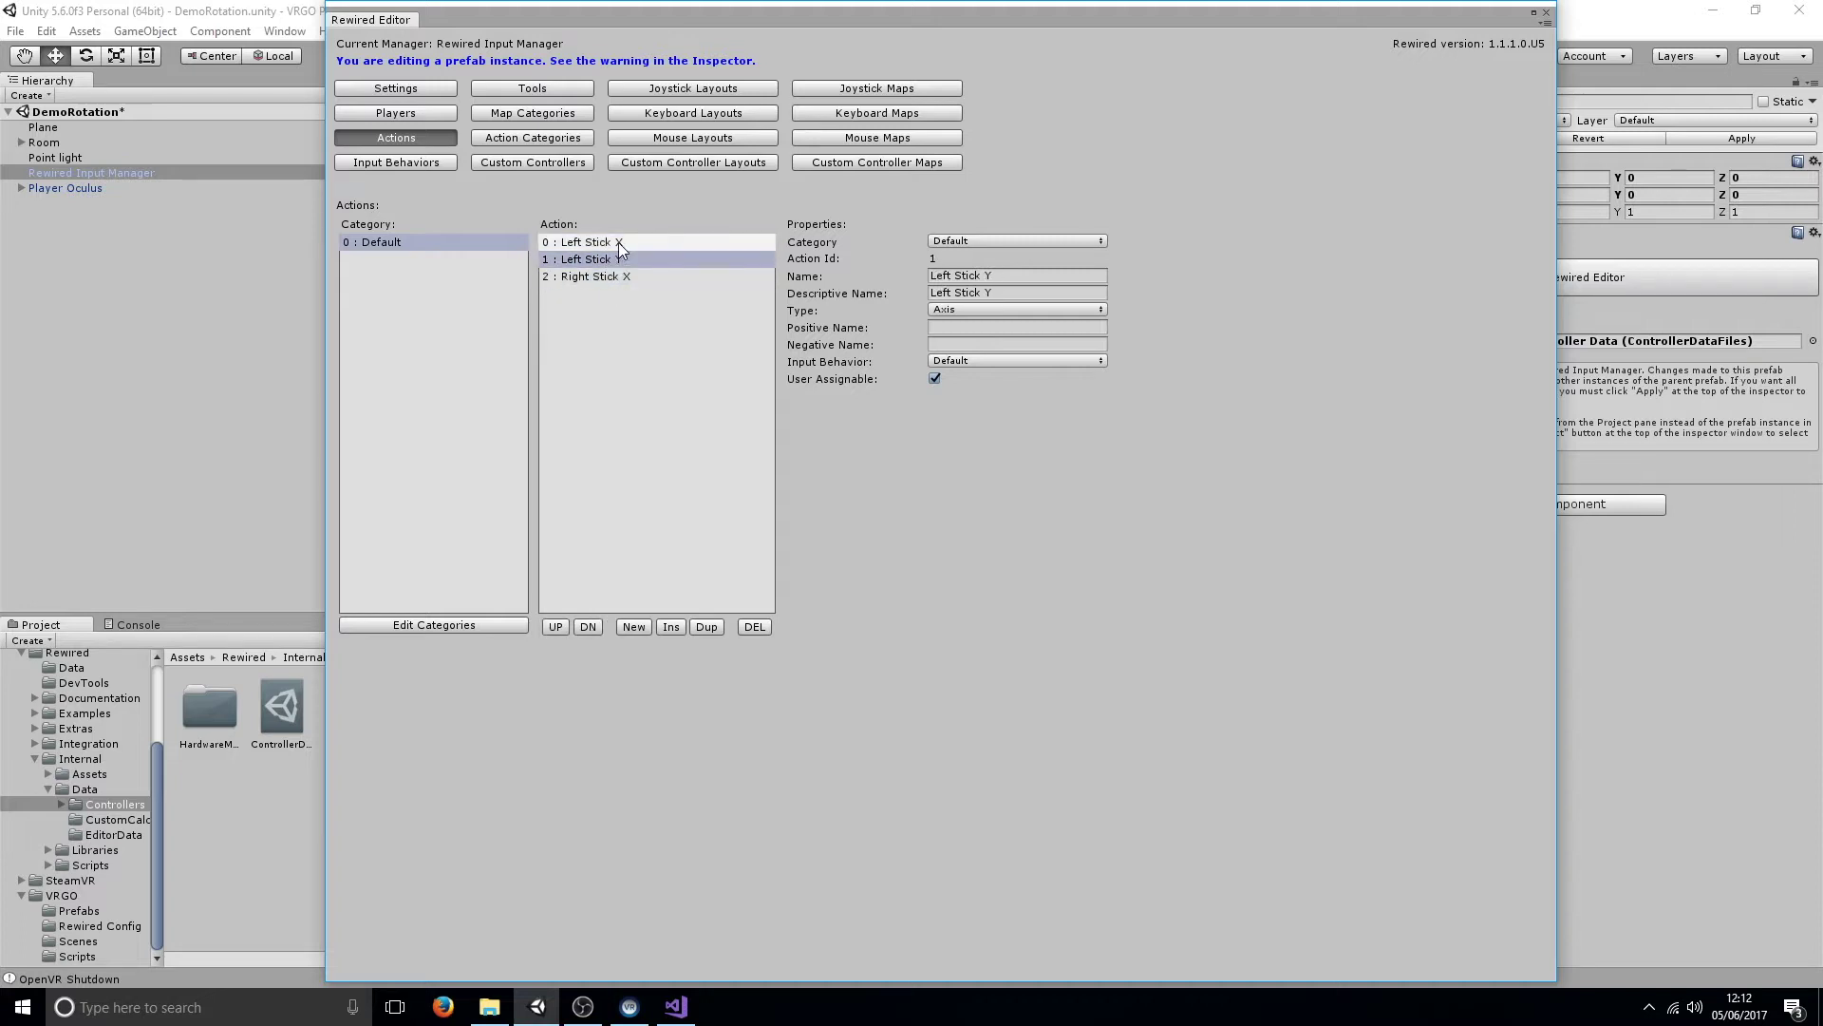
{"action": "left_click", "coordinate": [618, 242]}
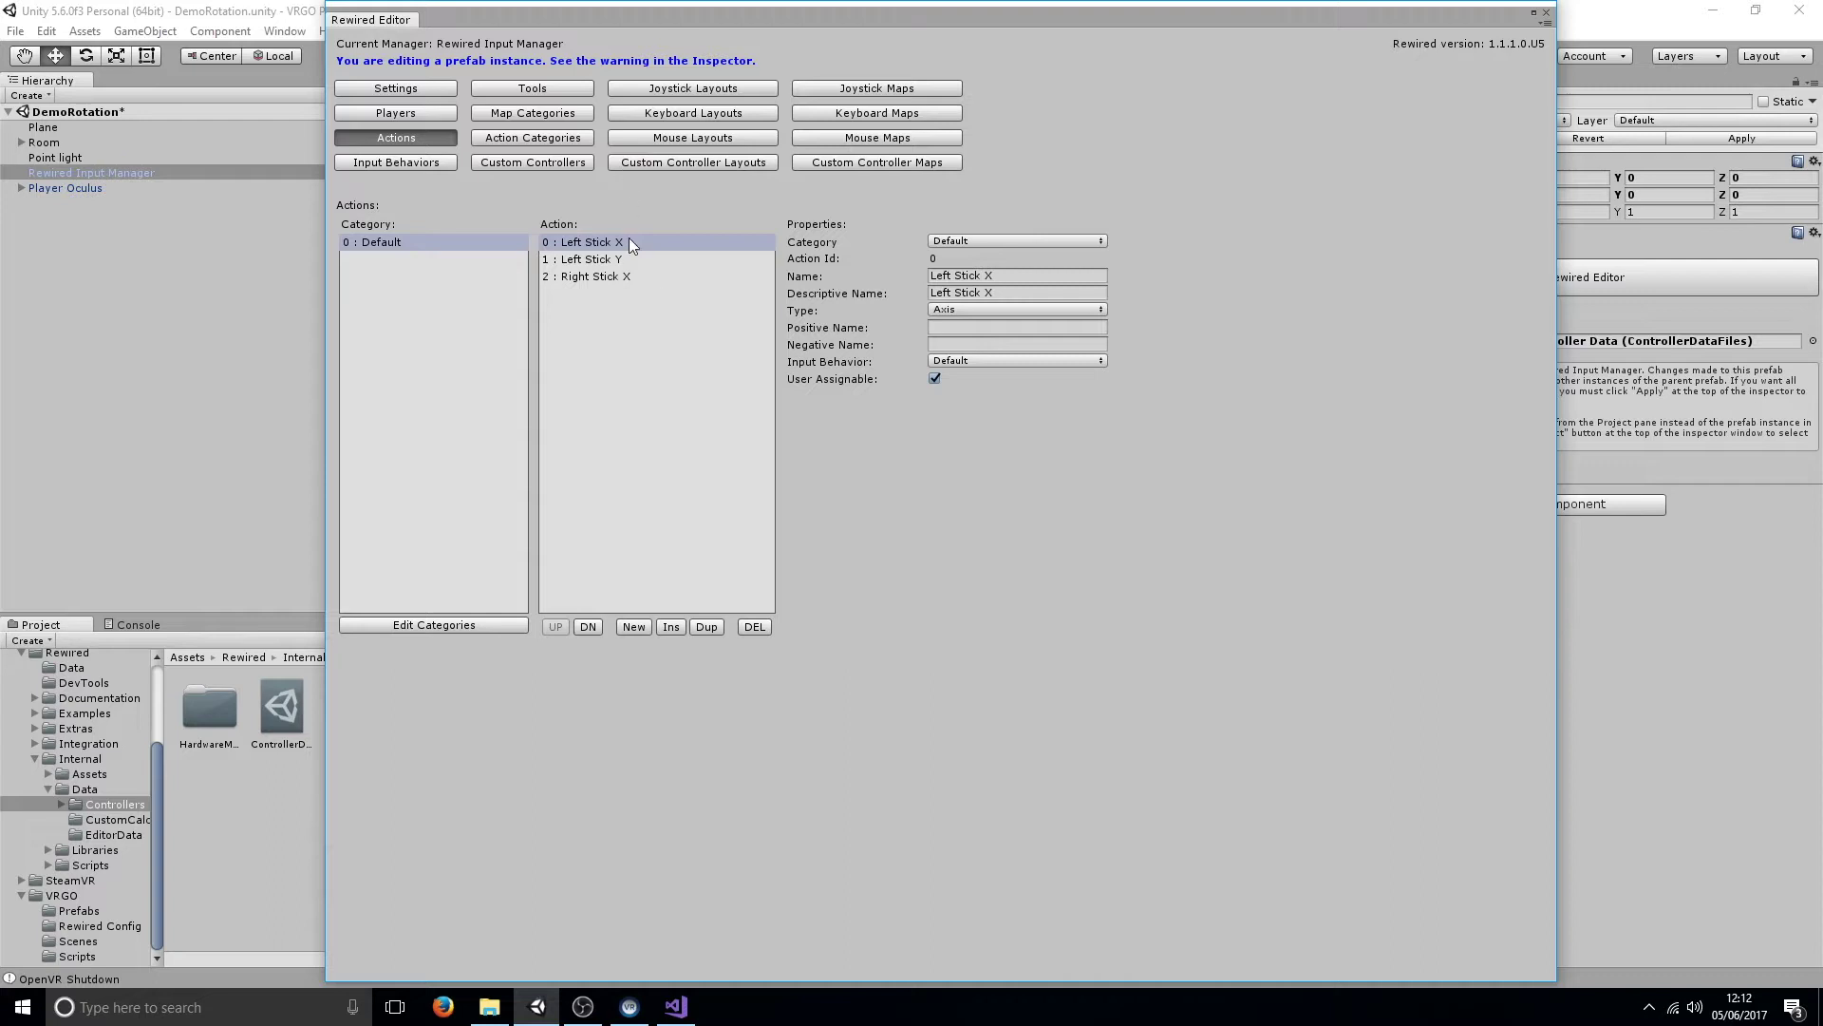
{"action": "left_click", "coordinate": [628, 259]}
{"action": "left_click", "coordinate": [640, 277]}
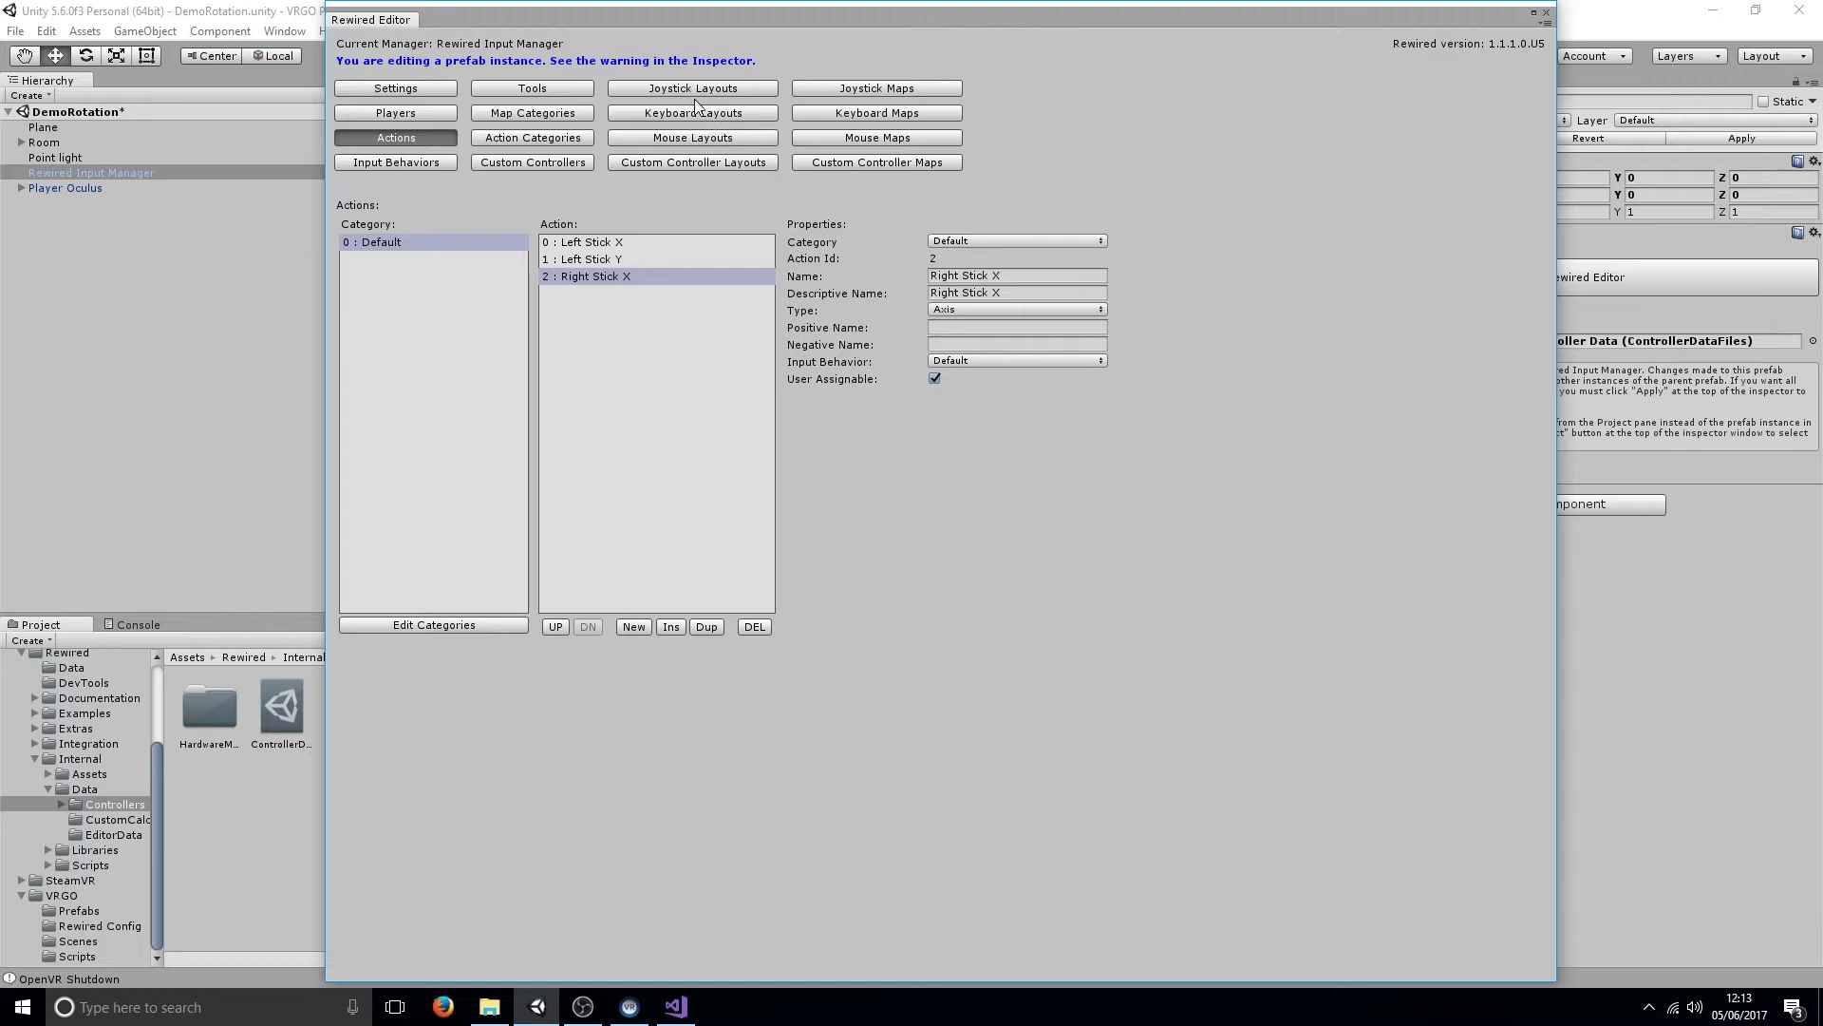
Show the joystick map elements of the first VRGO joystick in the Rewired Editor.
{"action": "left_click", "coordinate": [842, 92]}
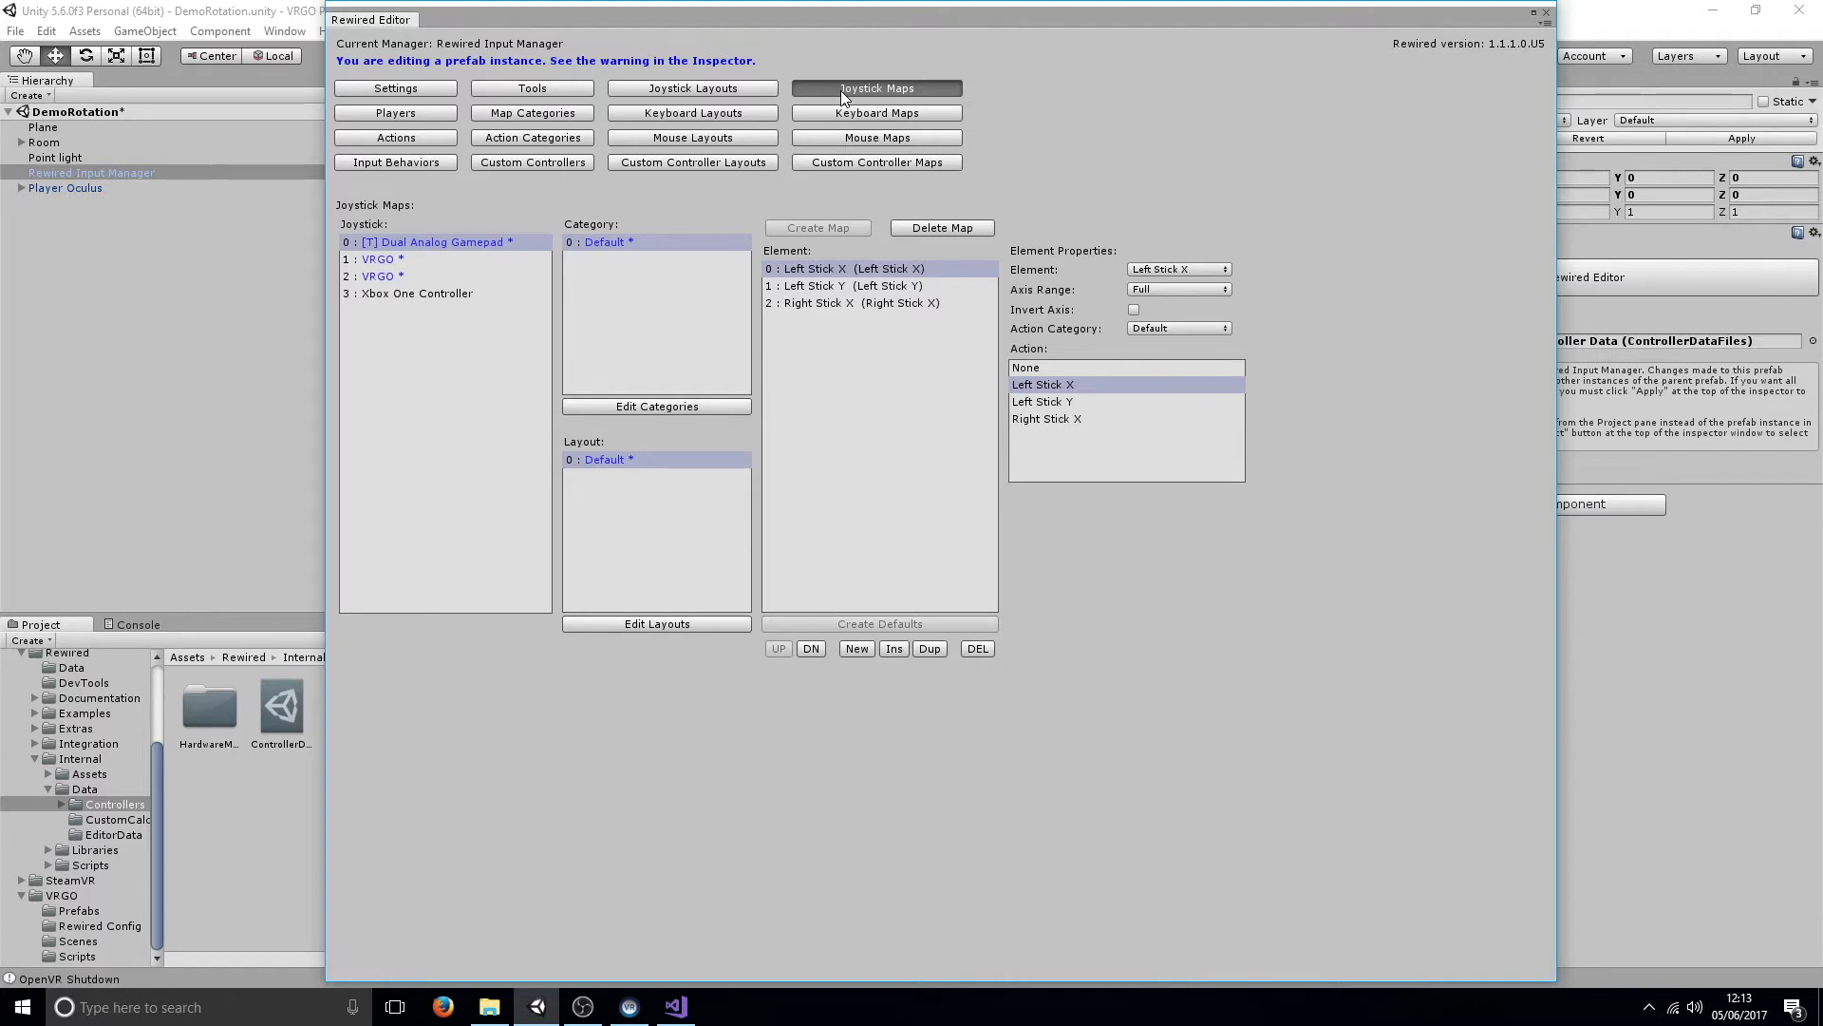
{"action": "left_click", "coordinate": [443, 257]}
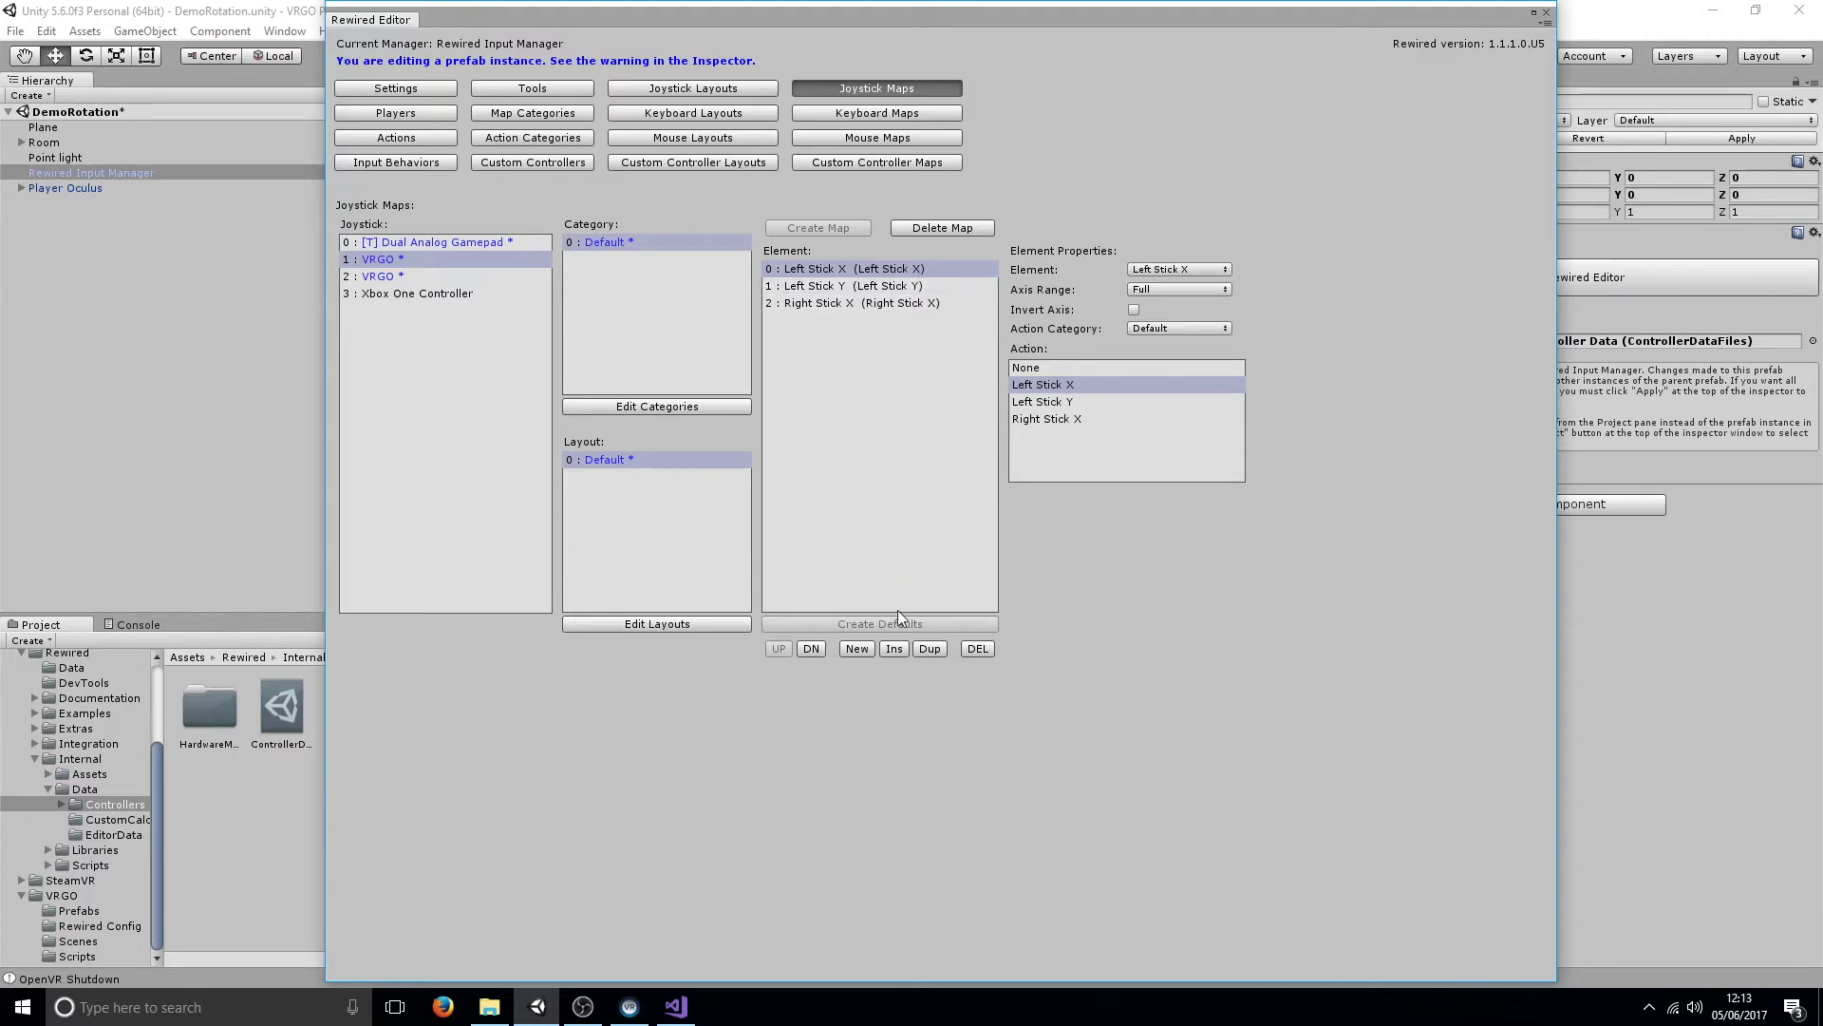
Add a fourth element to the first VRGO joystick map, assign Left Stick X to the Left Stick X action, and delete it again.
{"action": "left_click", "coordinate": [856, 650]}
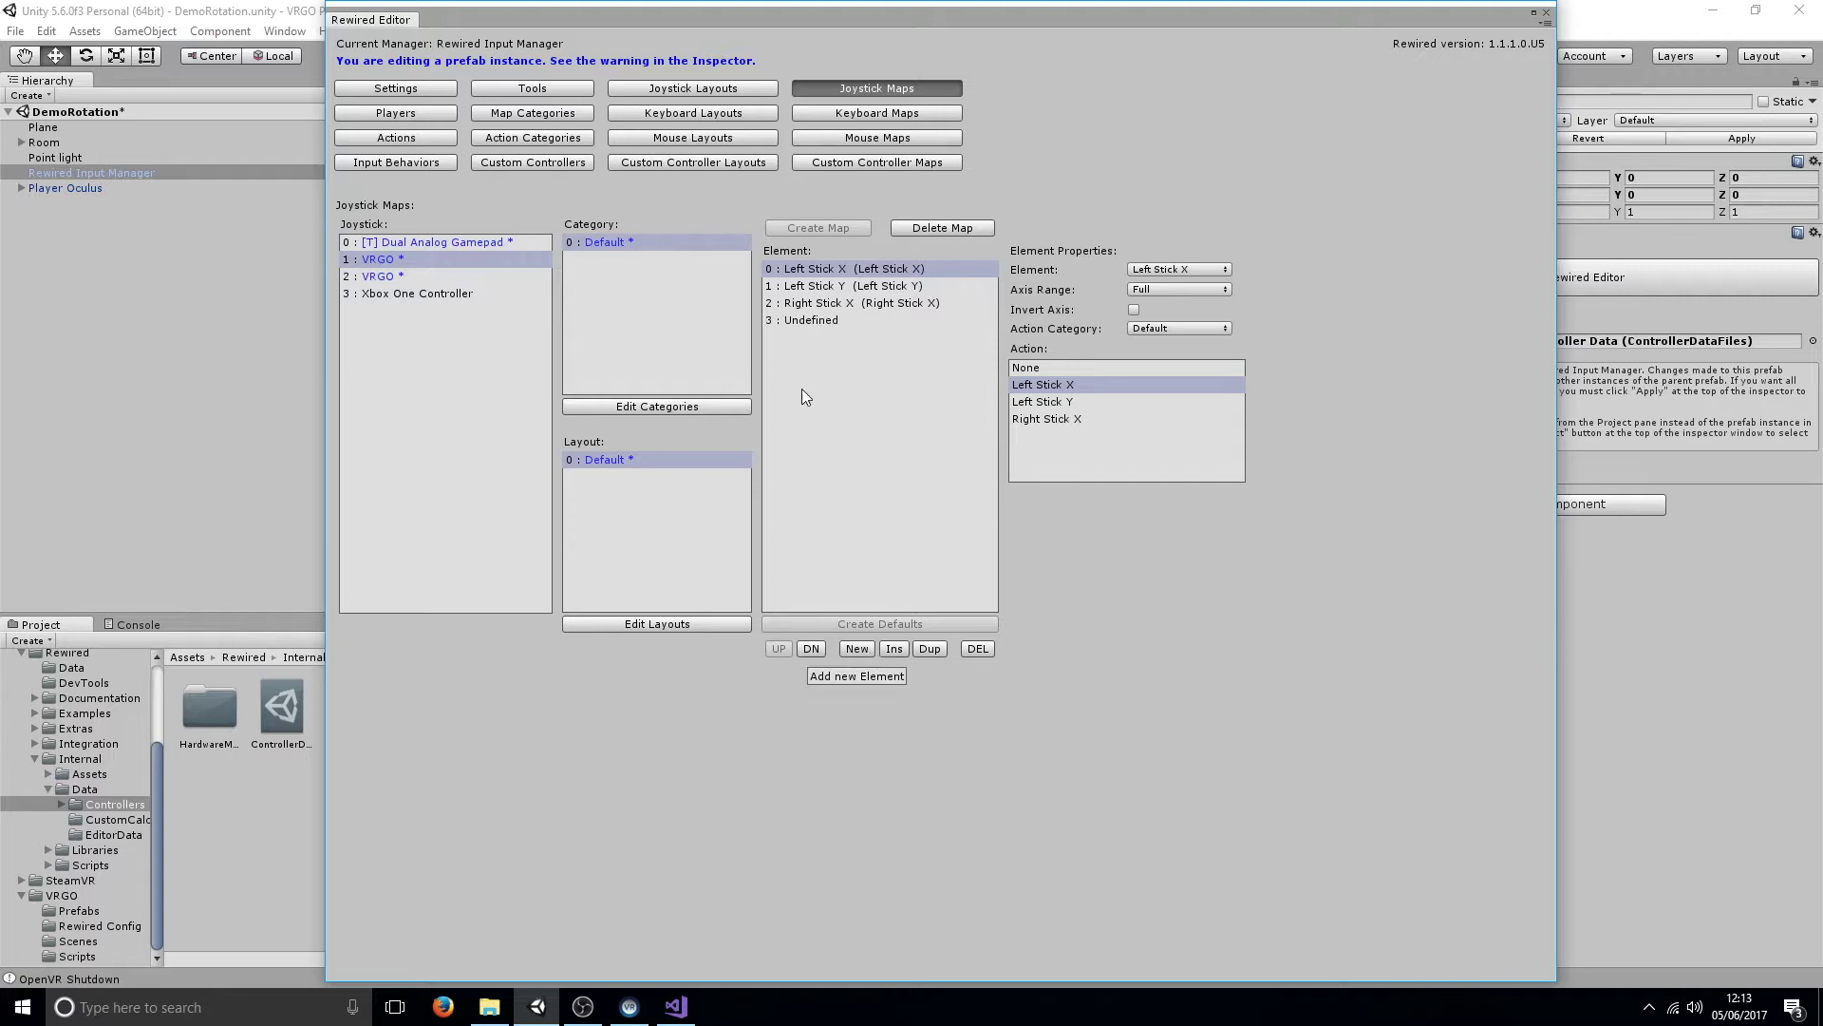
{"action": "left_click", "coordinate": [809, 323]}
{"action": "left_click", "coordinate": [1186, 270]}
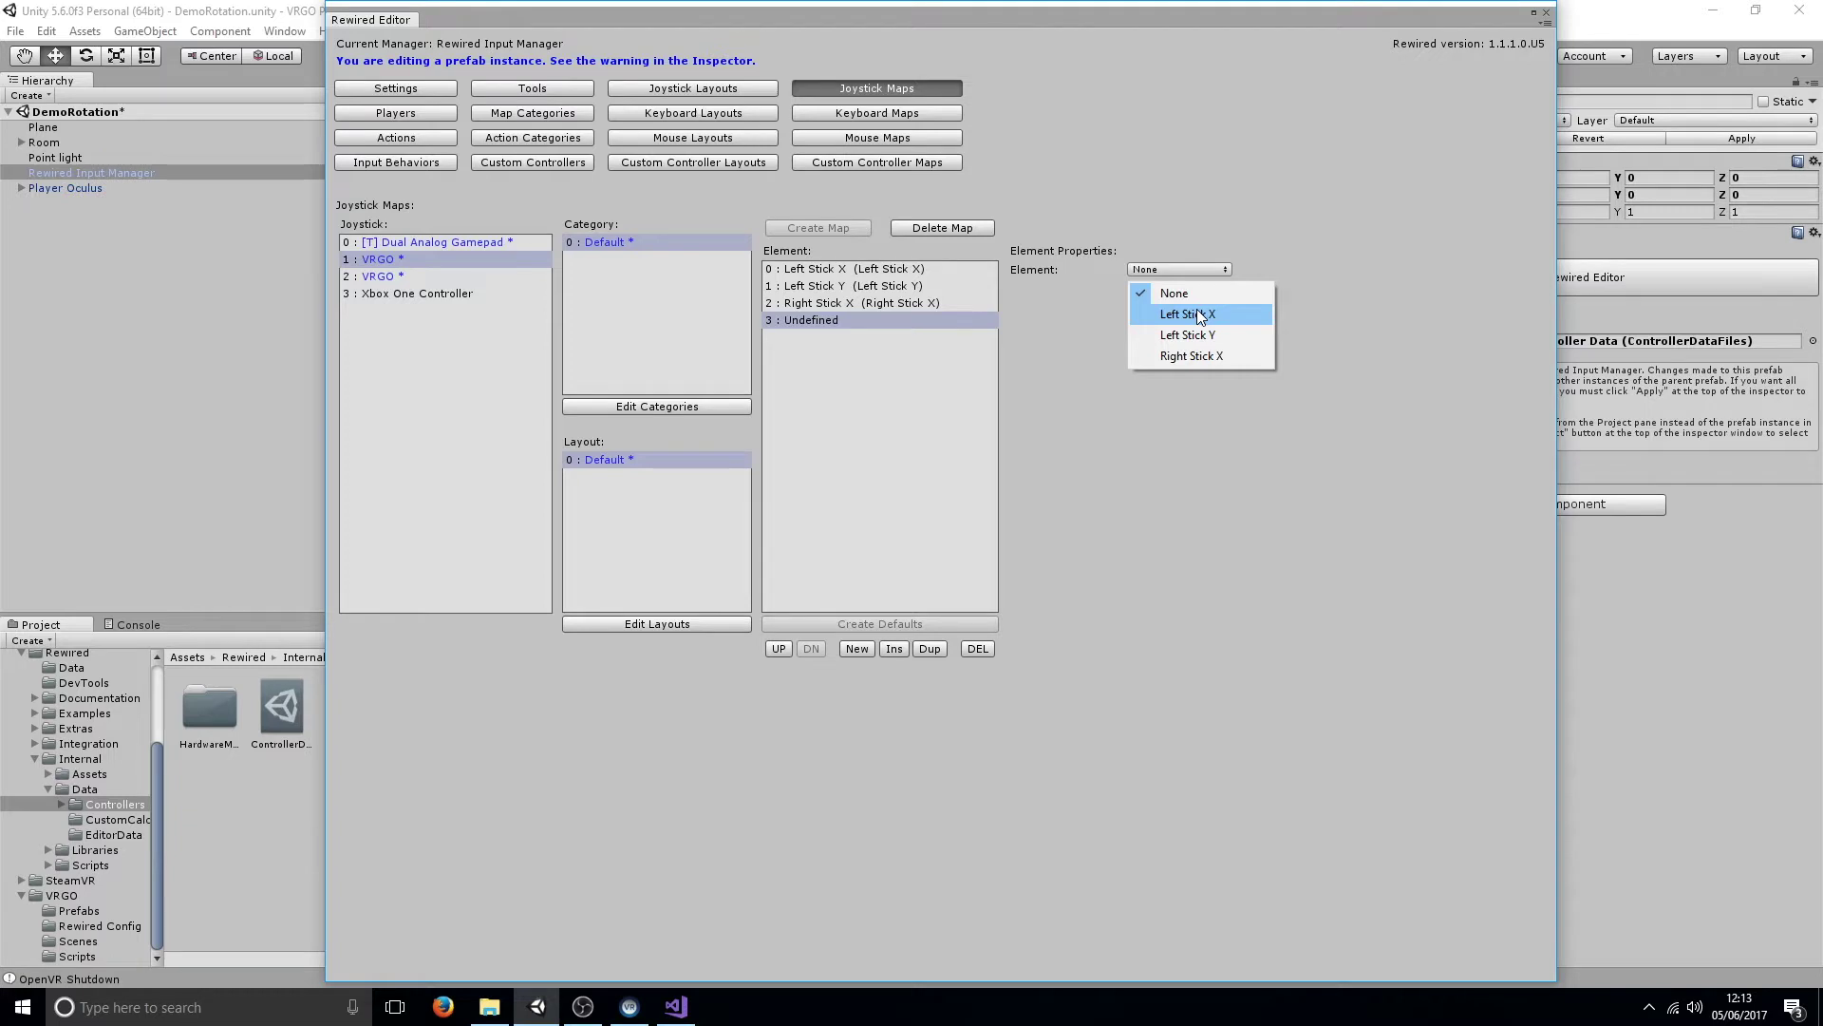
{"action": "left_click", "coordinate": [1198, 314]}
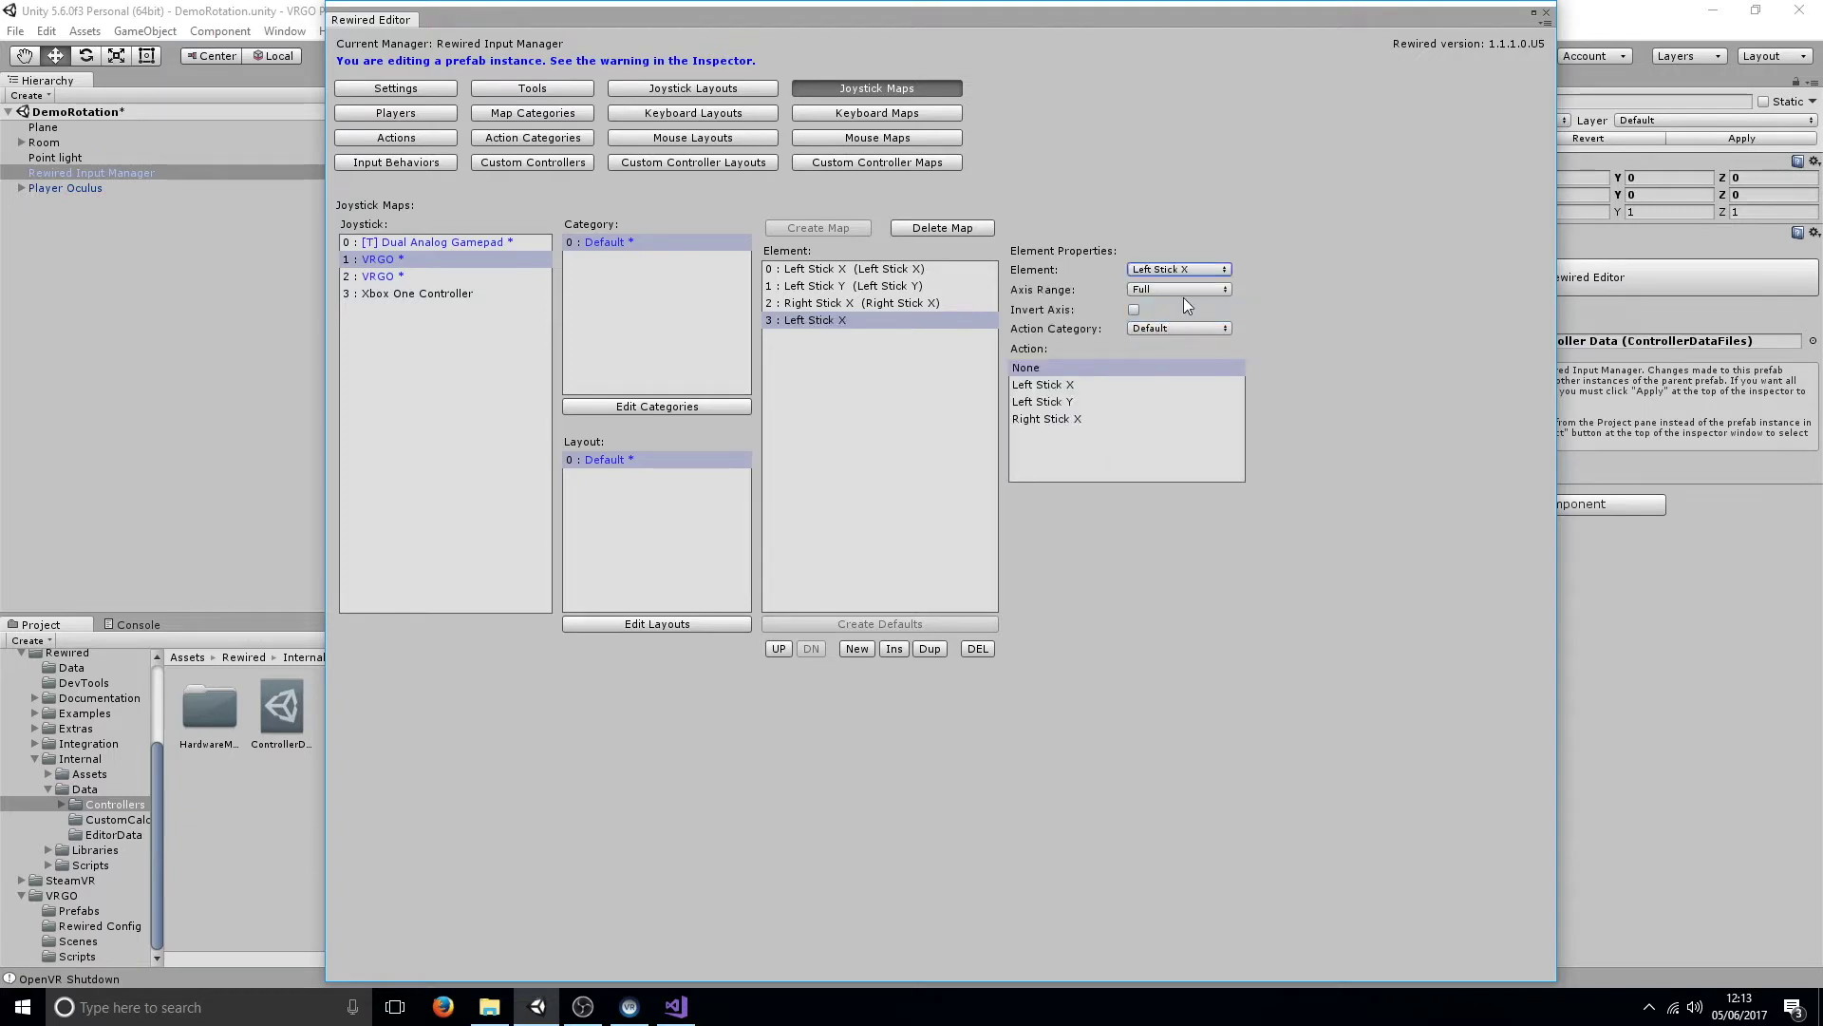
{"action": "left_click", "coordinate": [1089, 382]}
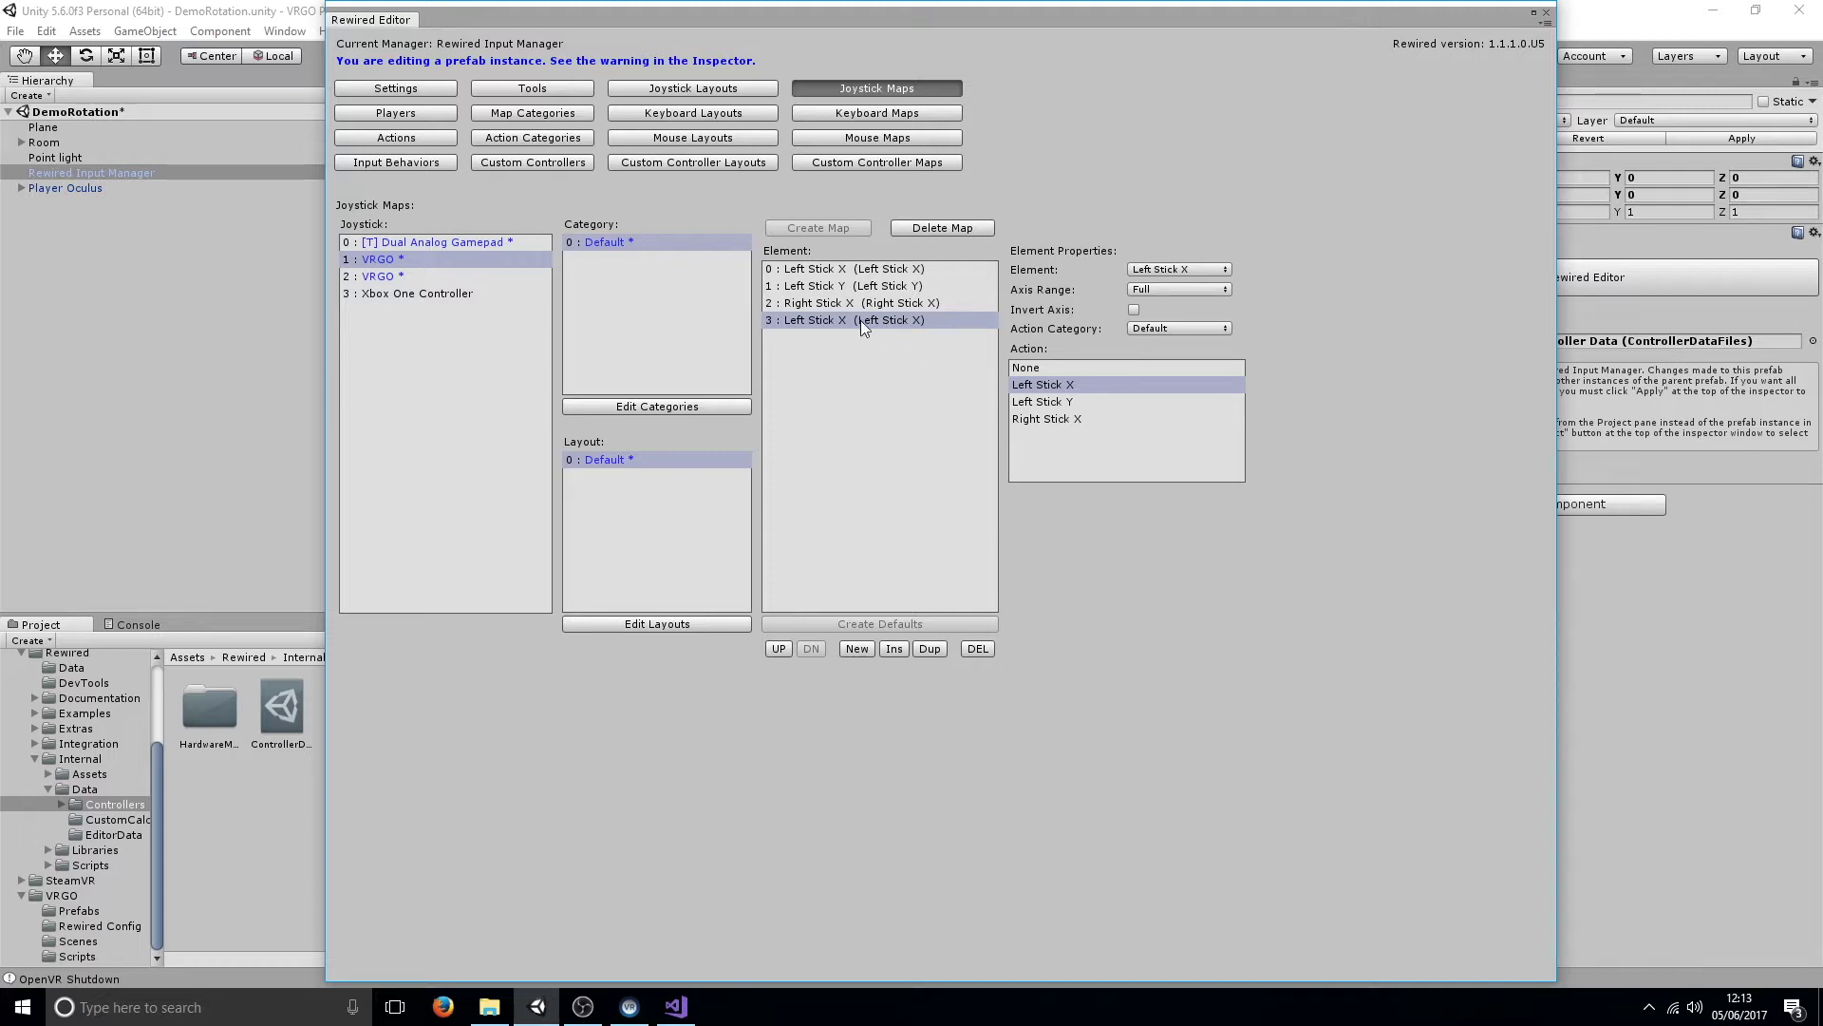
{"action": "left_click", "coordinate": [977, 648]}
{"action": "left_click", "coordinate": [966, 544]}
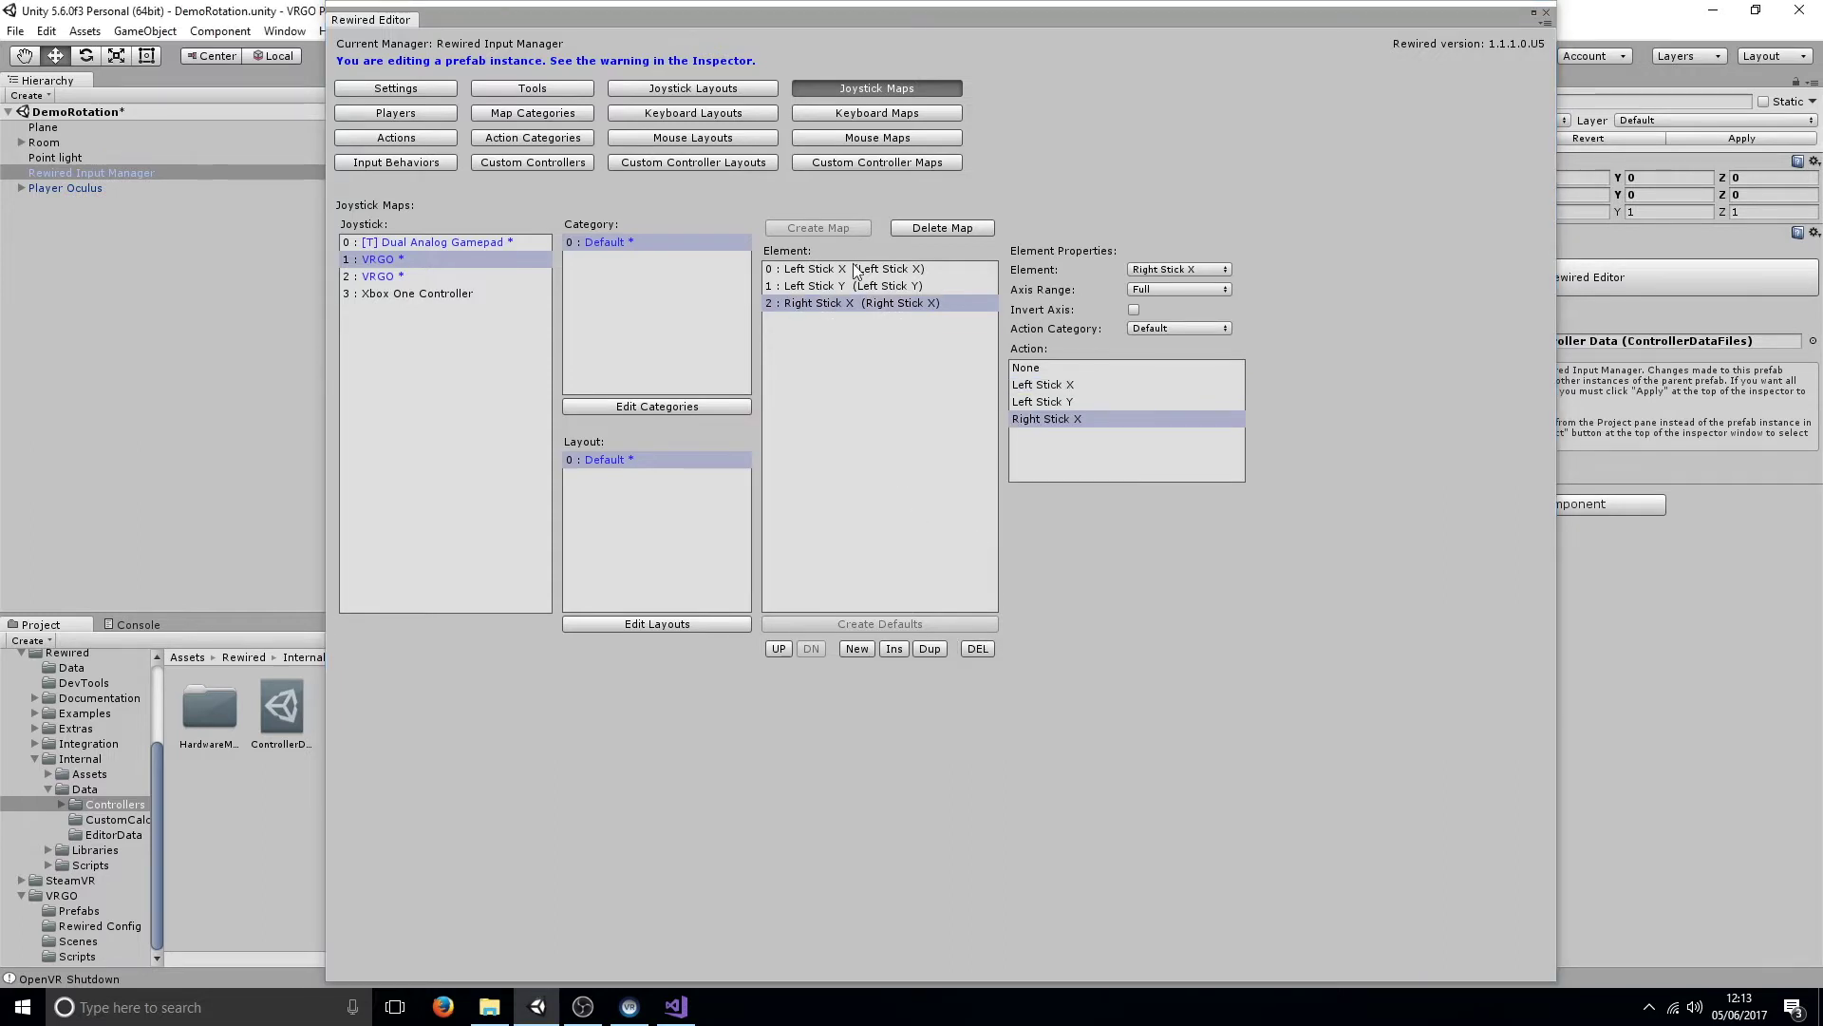
Examine the elements of the default keyboard map and the default mouse map in the Rewired Editor.
{"action": "left_click", "coordinate": [858, 112]}
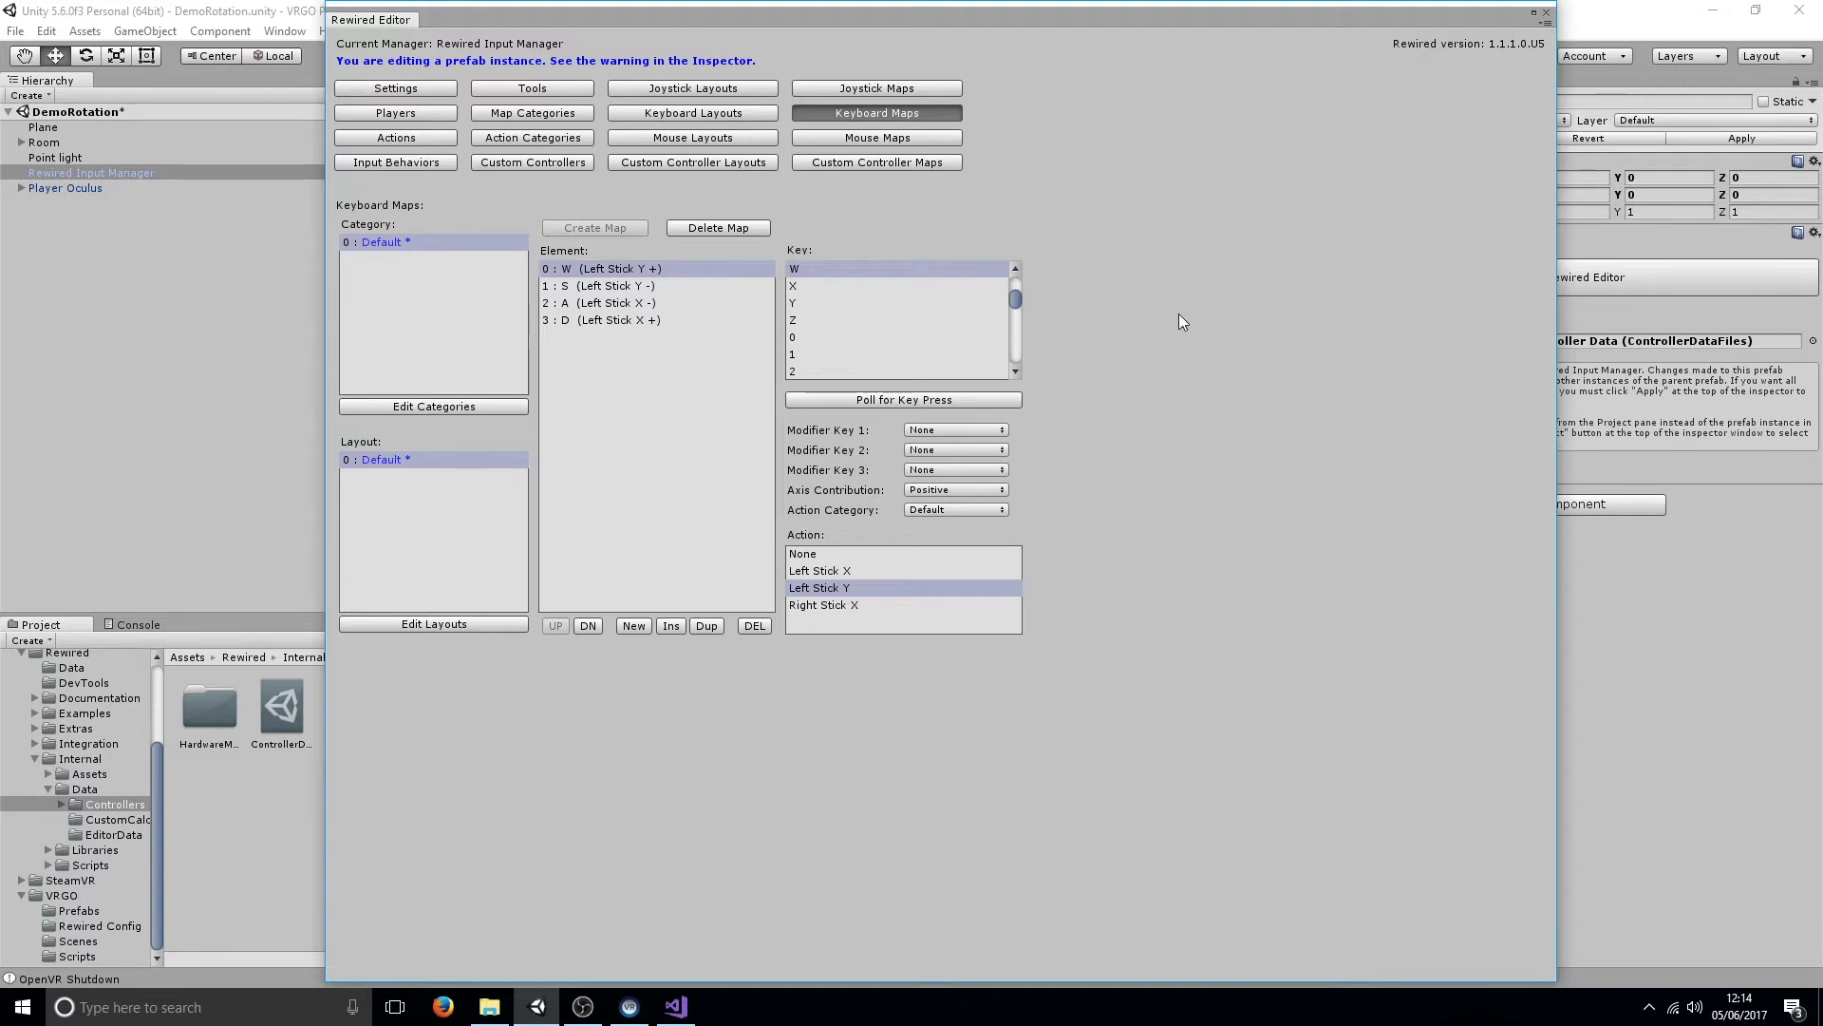
{"action": "left_click", "coordinate": [872, 139]}
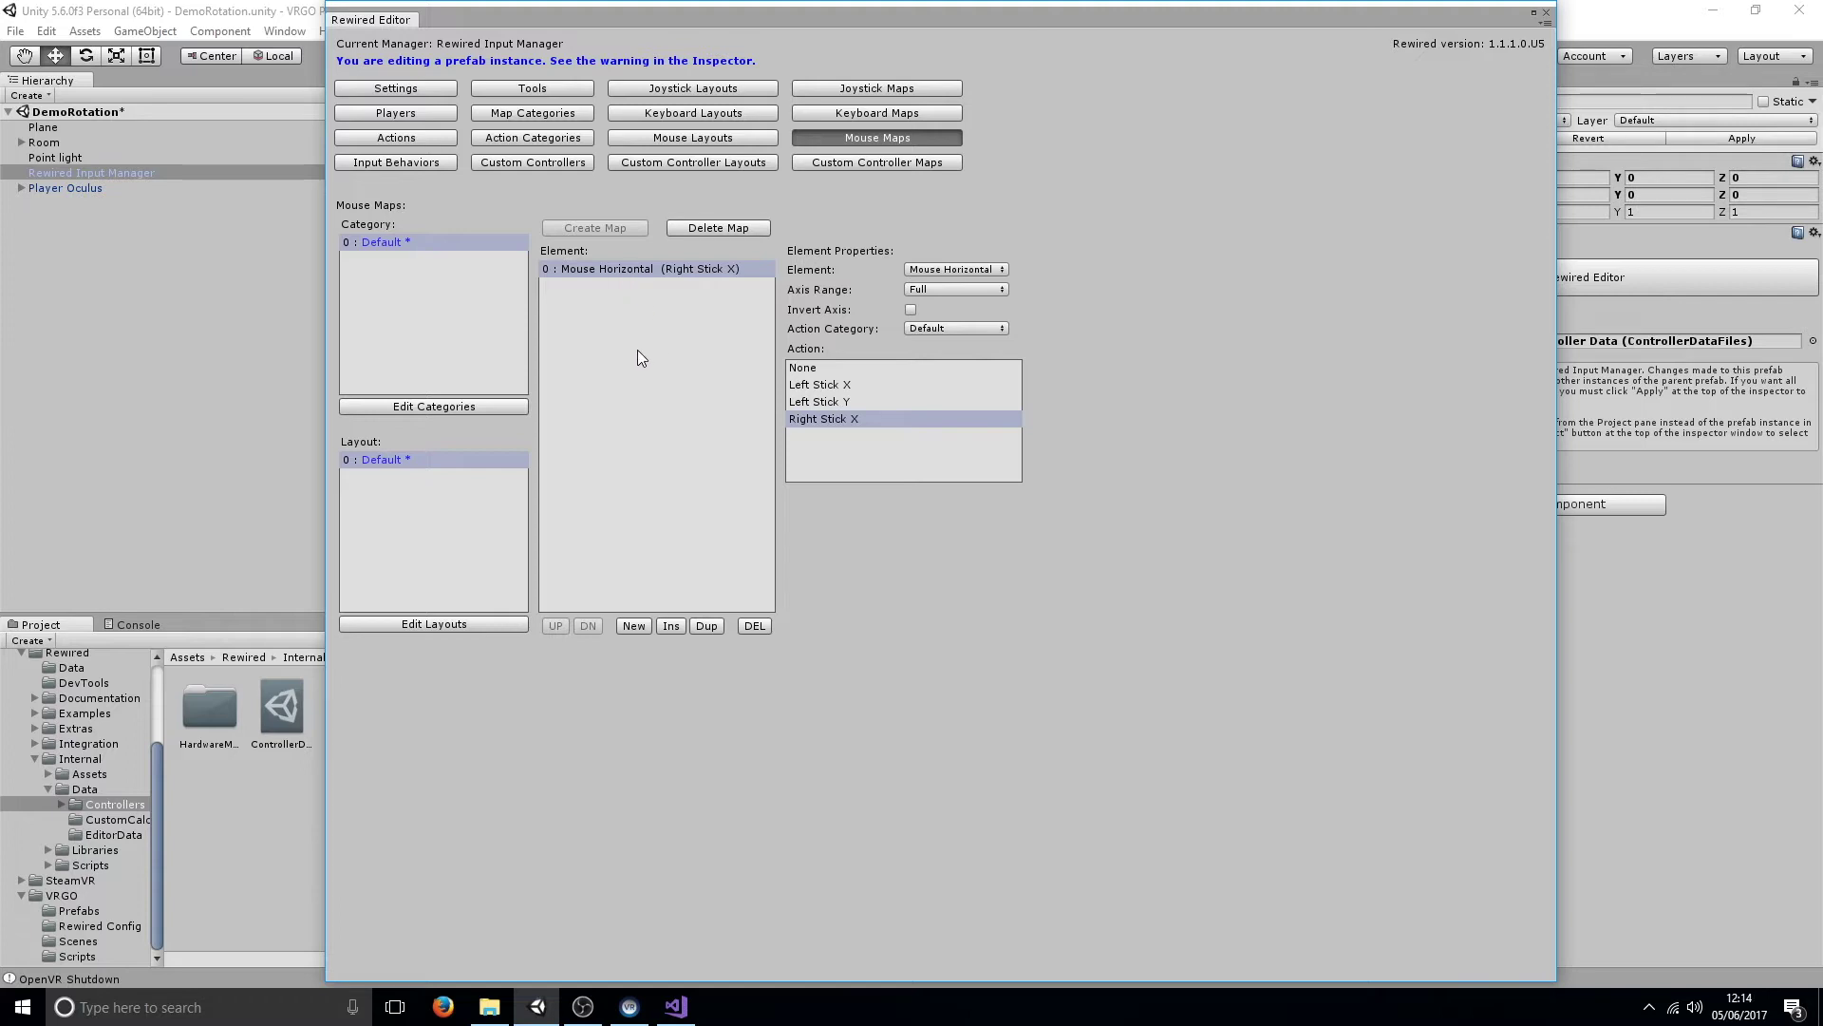
{"action": "left_click", "coordinate": [436, 92]}
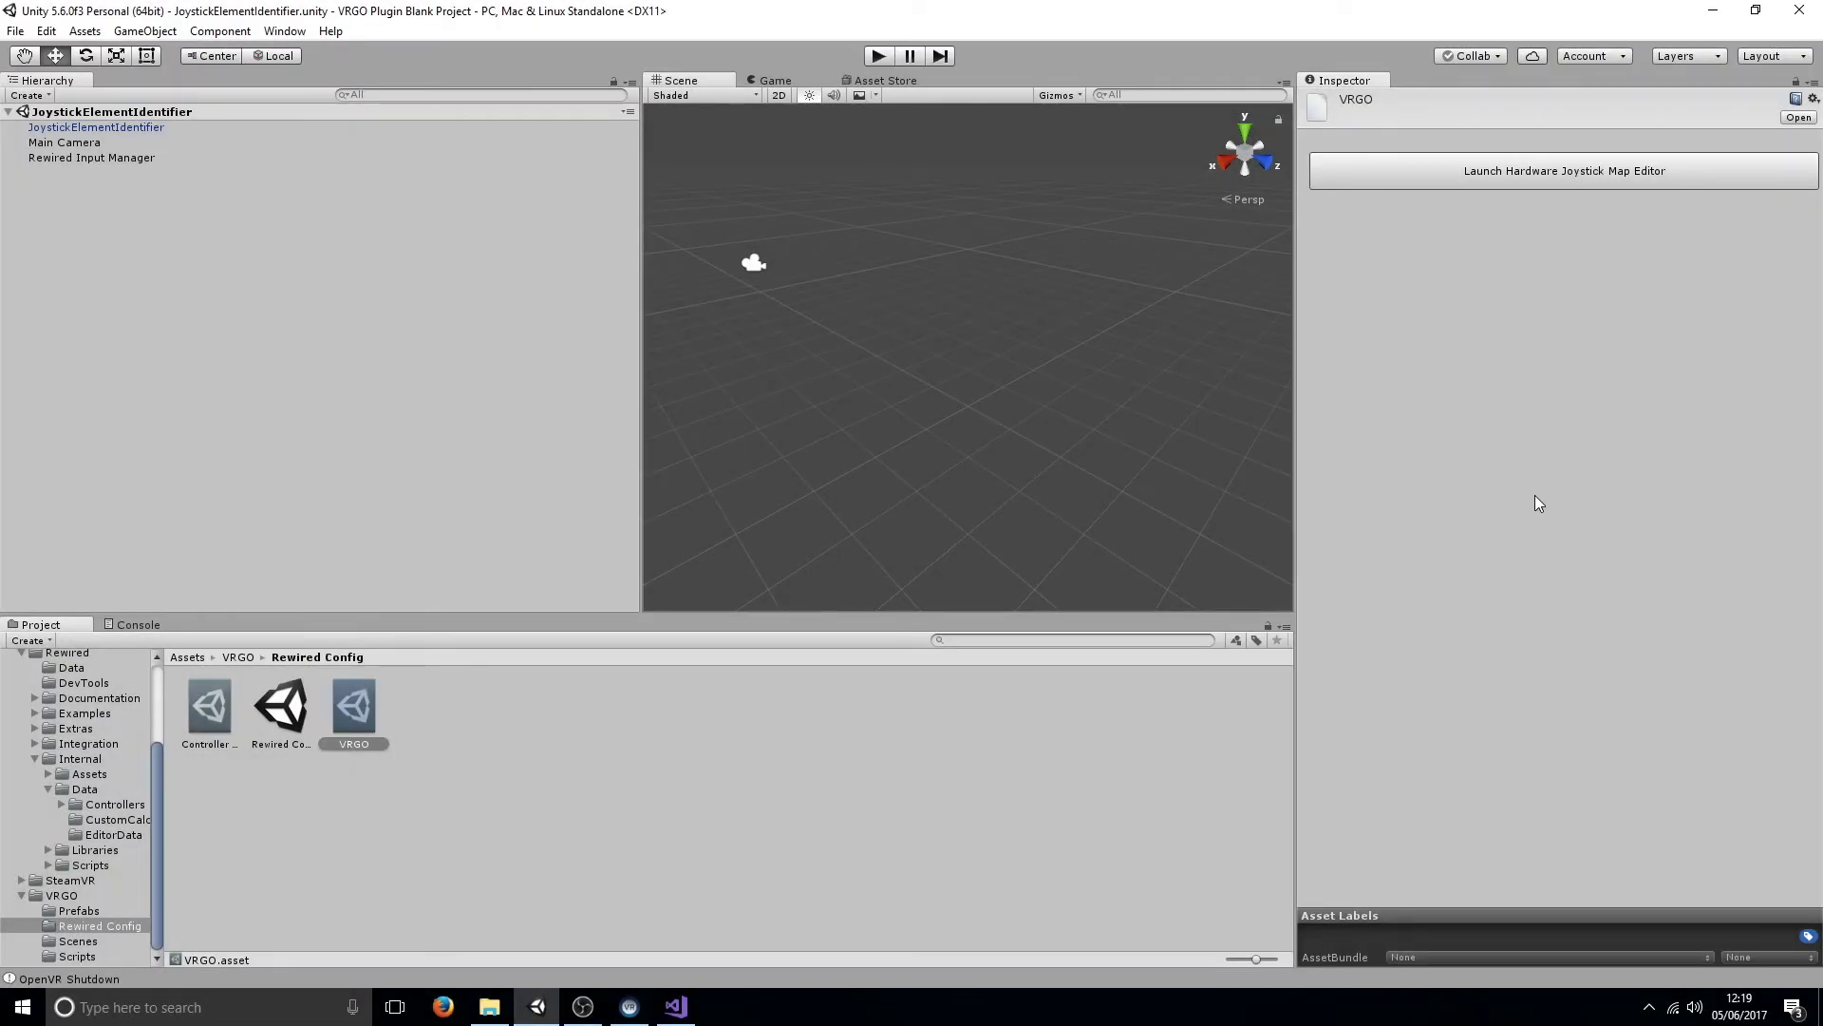
Play the JoystickElementIdentifier scene and launch the Hardware Joystick Map Editor for the VRGO asset.
{"action": "left_click", "coordinate": [359, 707]}
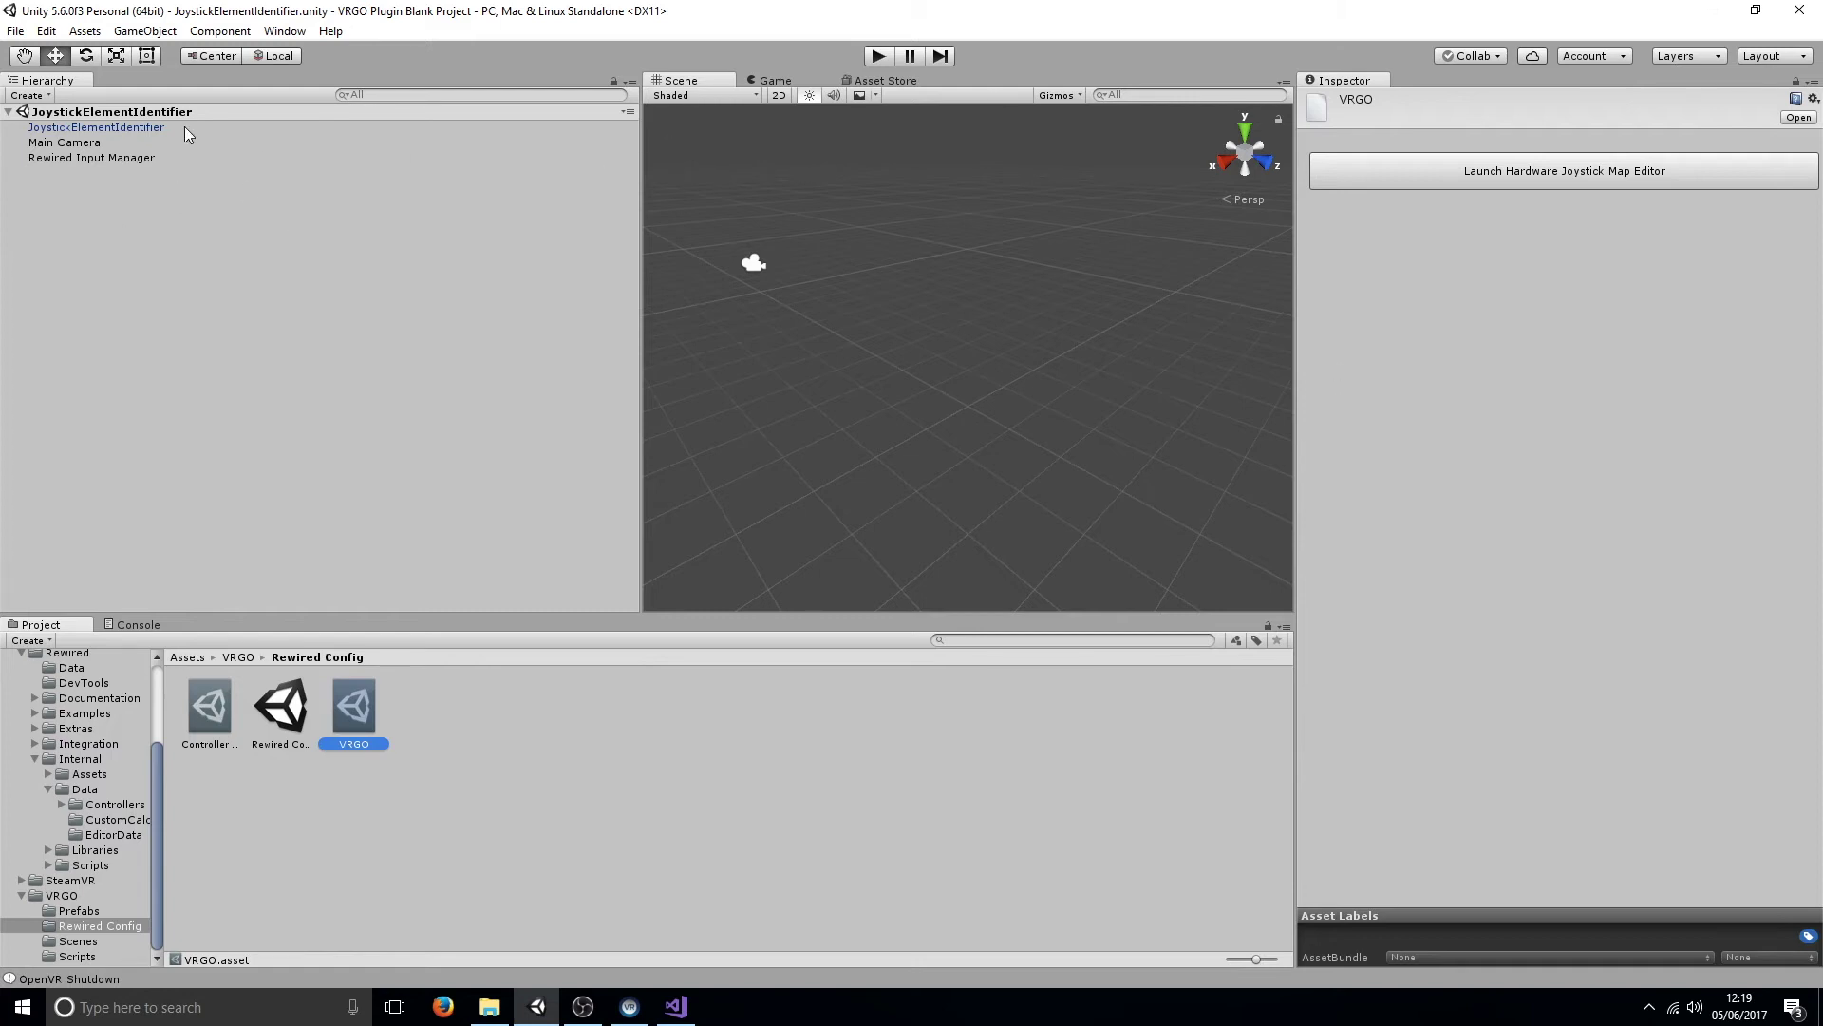
{"action": "left_click", "coordinate": [879, 57]}
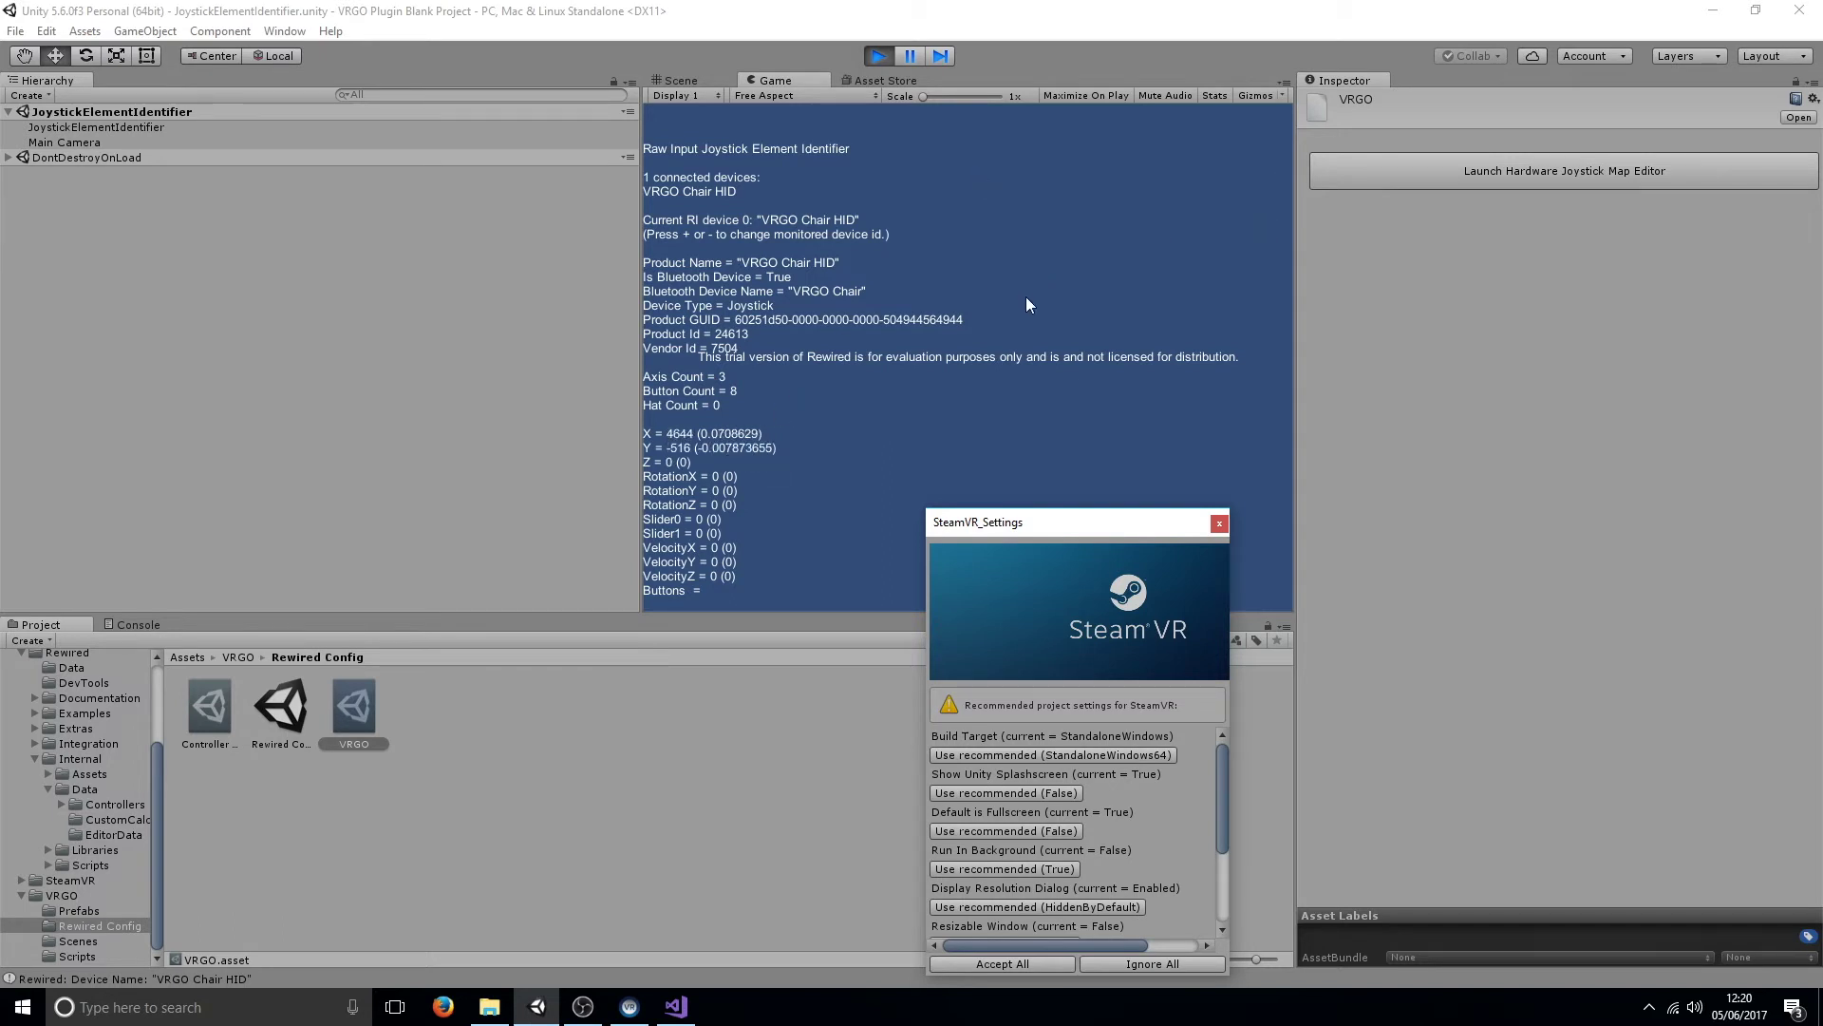
{"action": "left_click", "coordinate": [1465, 185]}
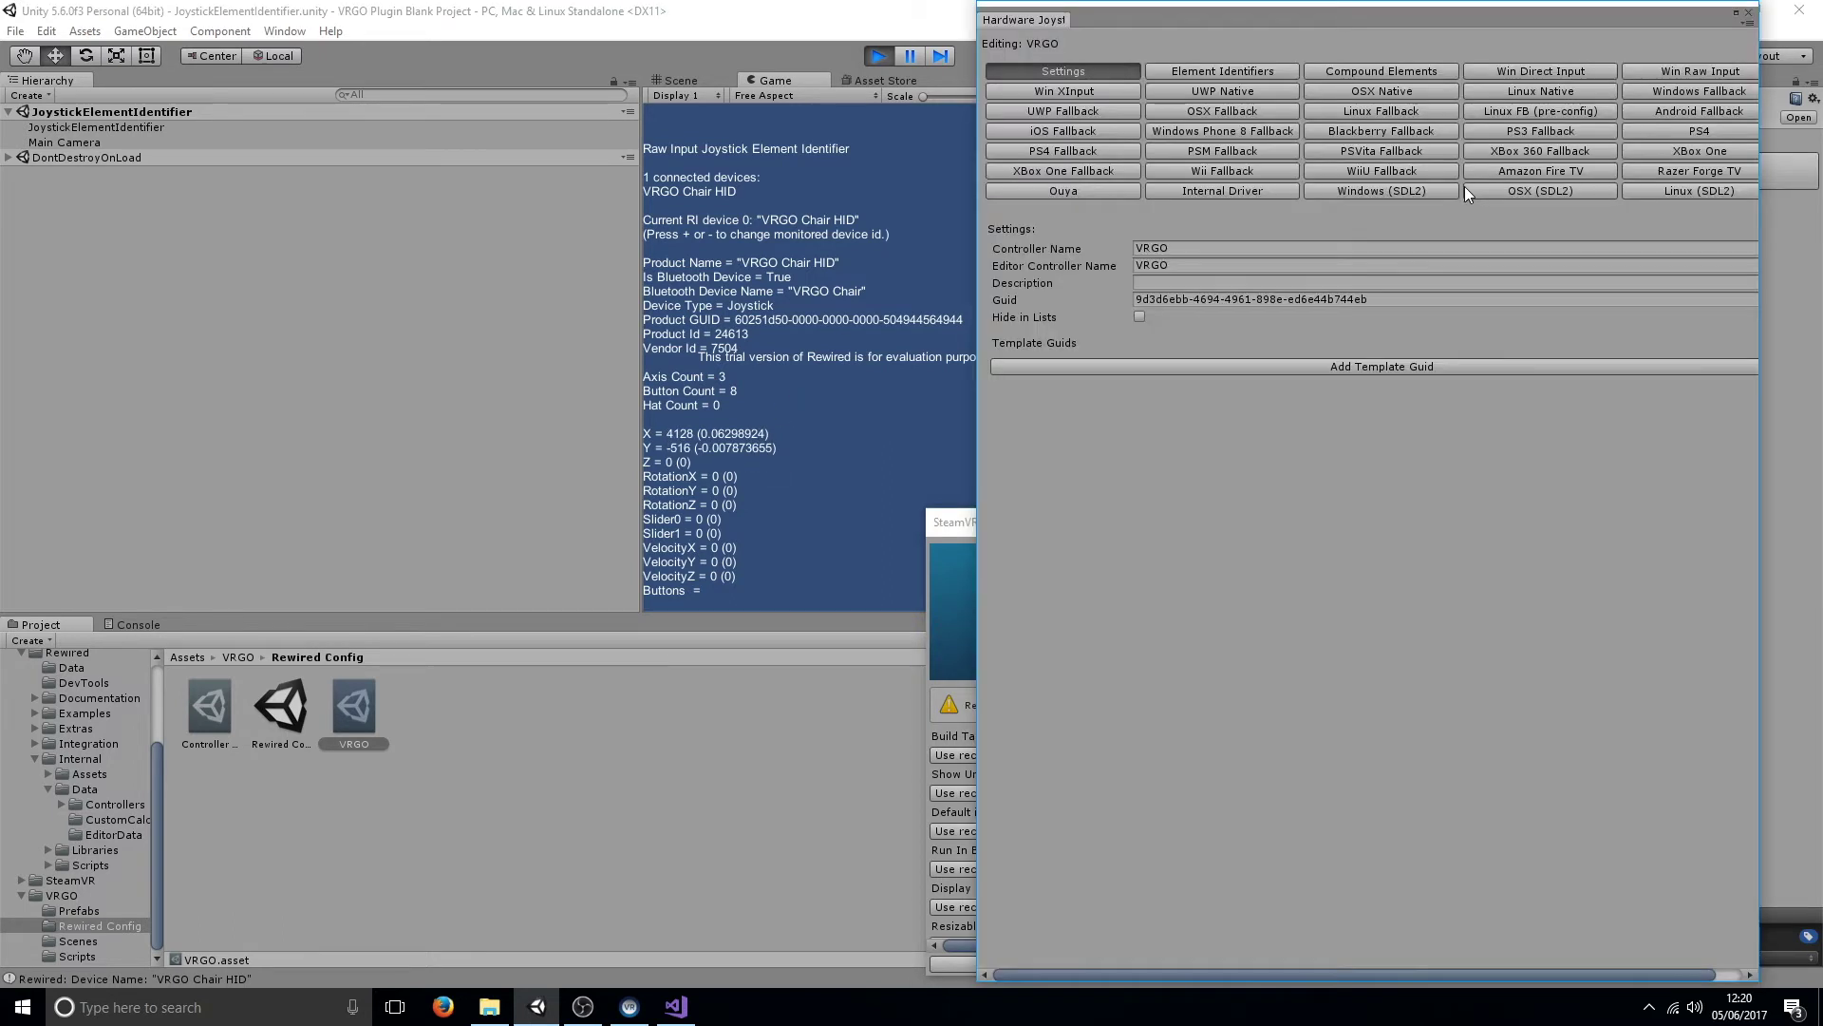
Examine the VRGO map's settings, element identifiers, and Win Direct Input and Win Raw Input matching criteria beside the identifier output.
{"action": "left_click_drag", "start_coordinate": [1268, 21], "coordinate": [1282, 20]}
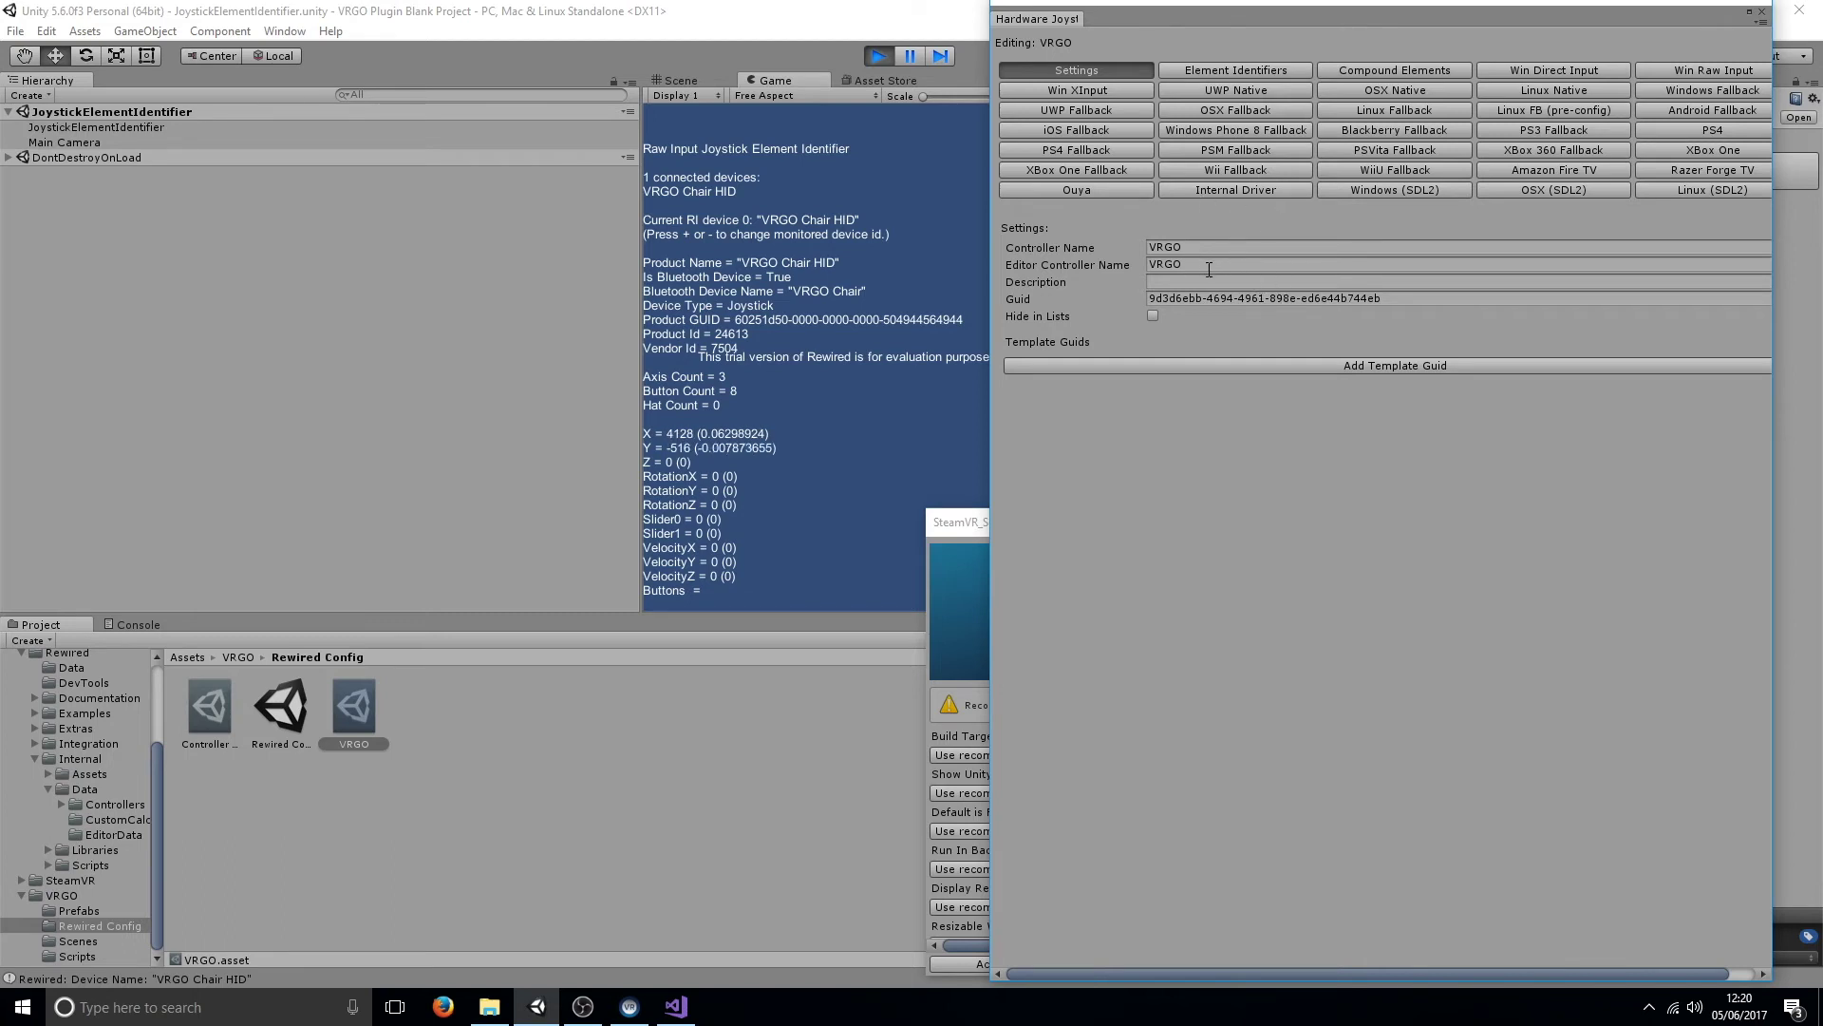
{"action": "left_click", "coordinate": [1206, 66]}
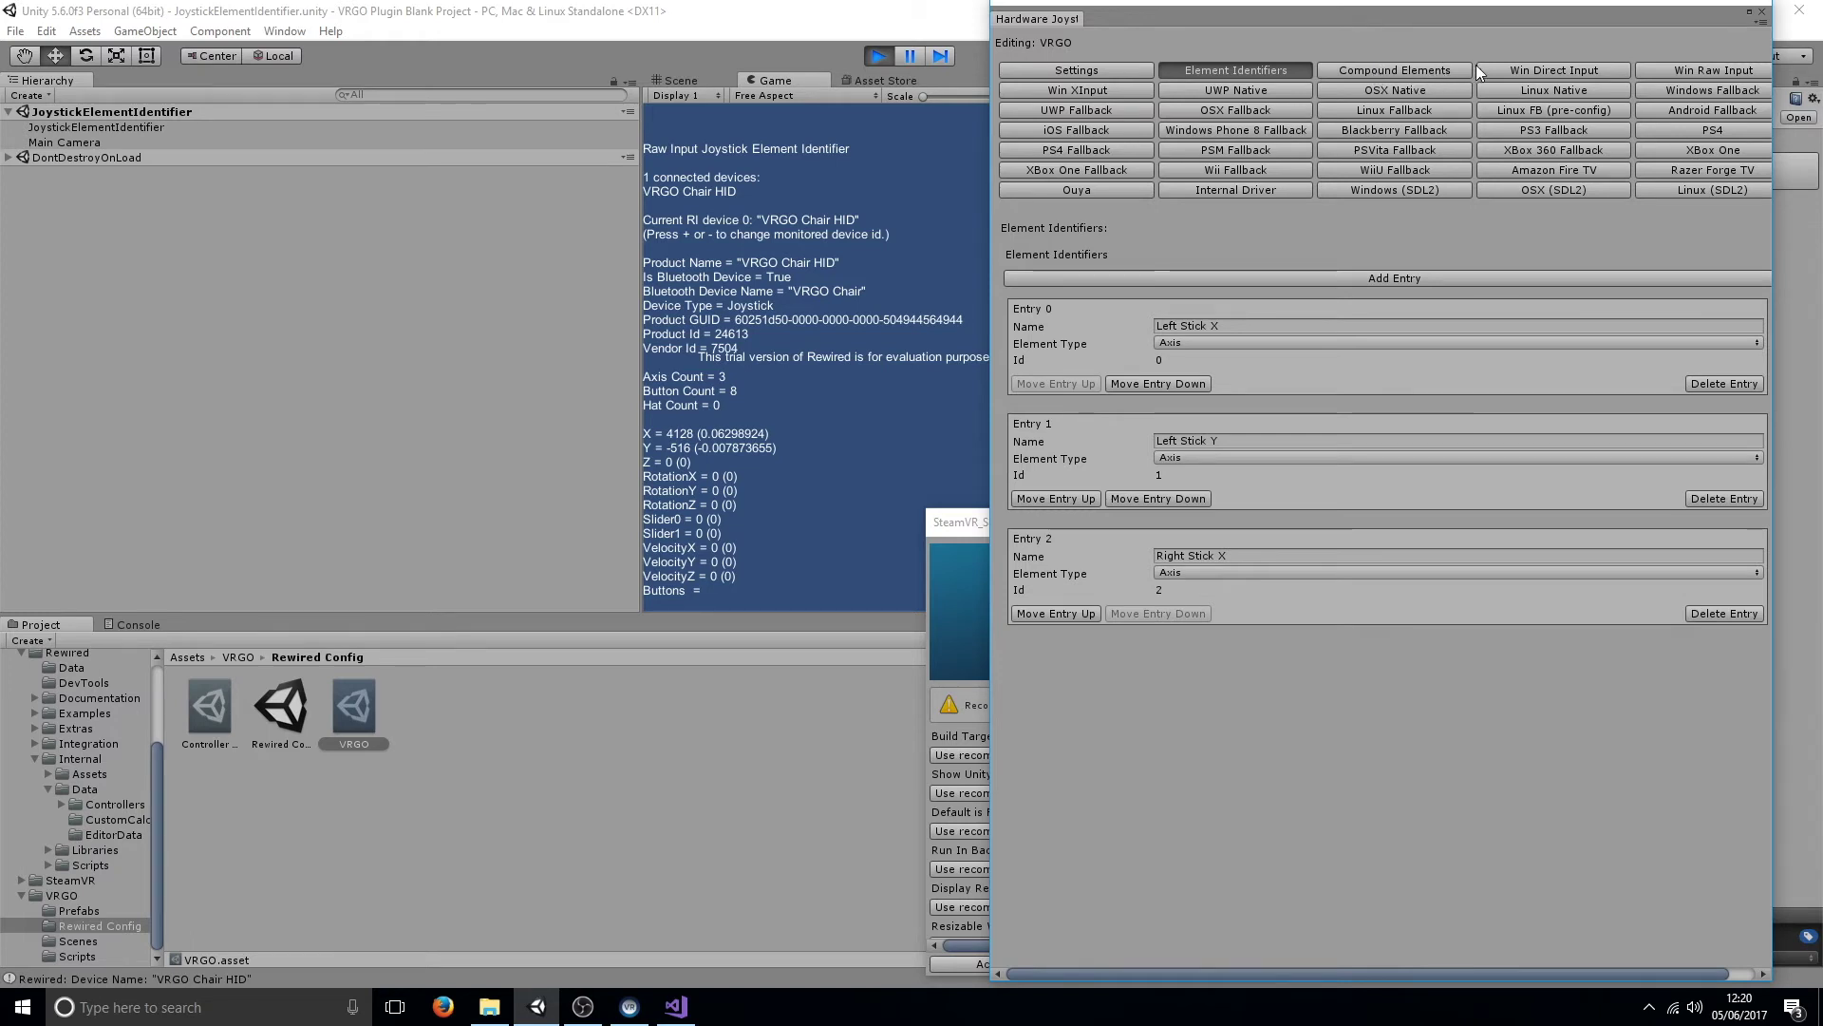
{"action": "left_click", "coordinate": [1512, 73]}
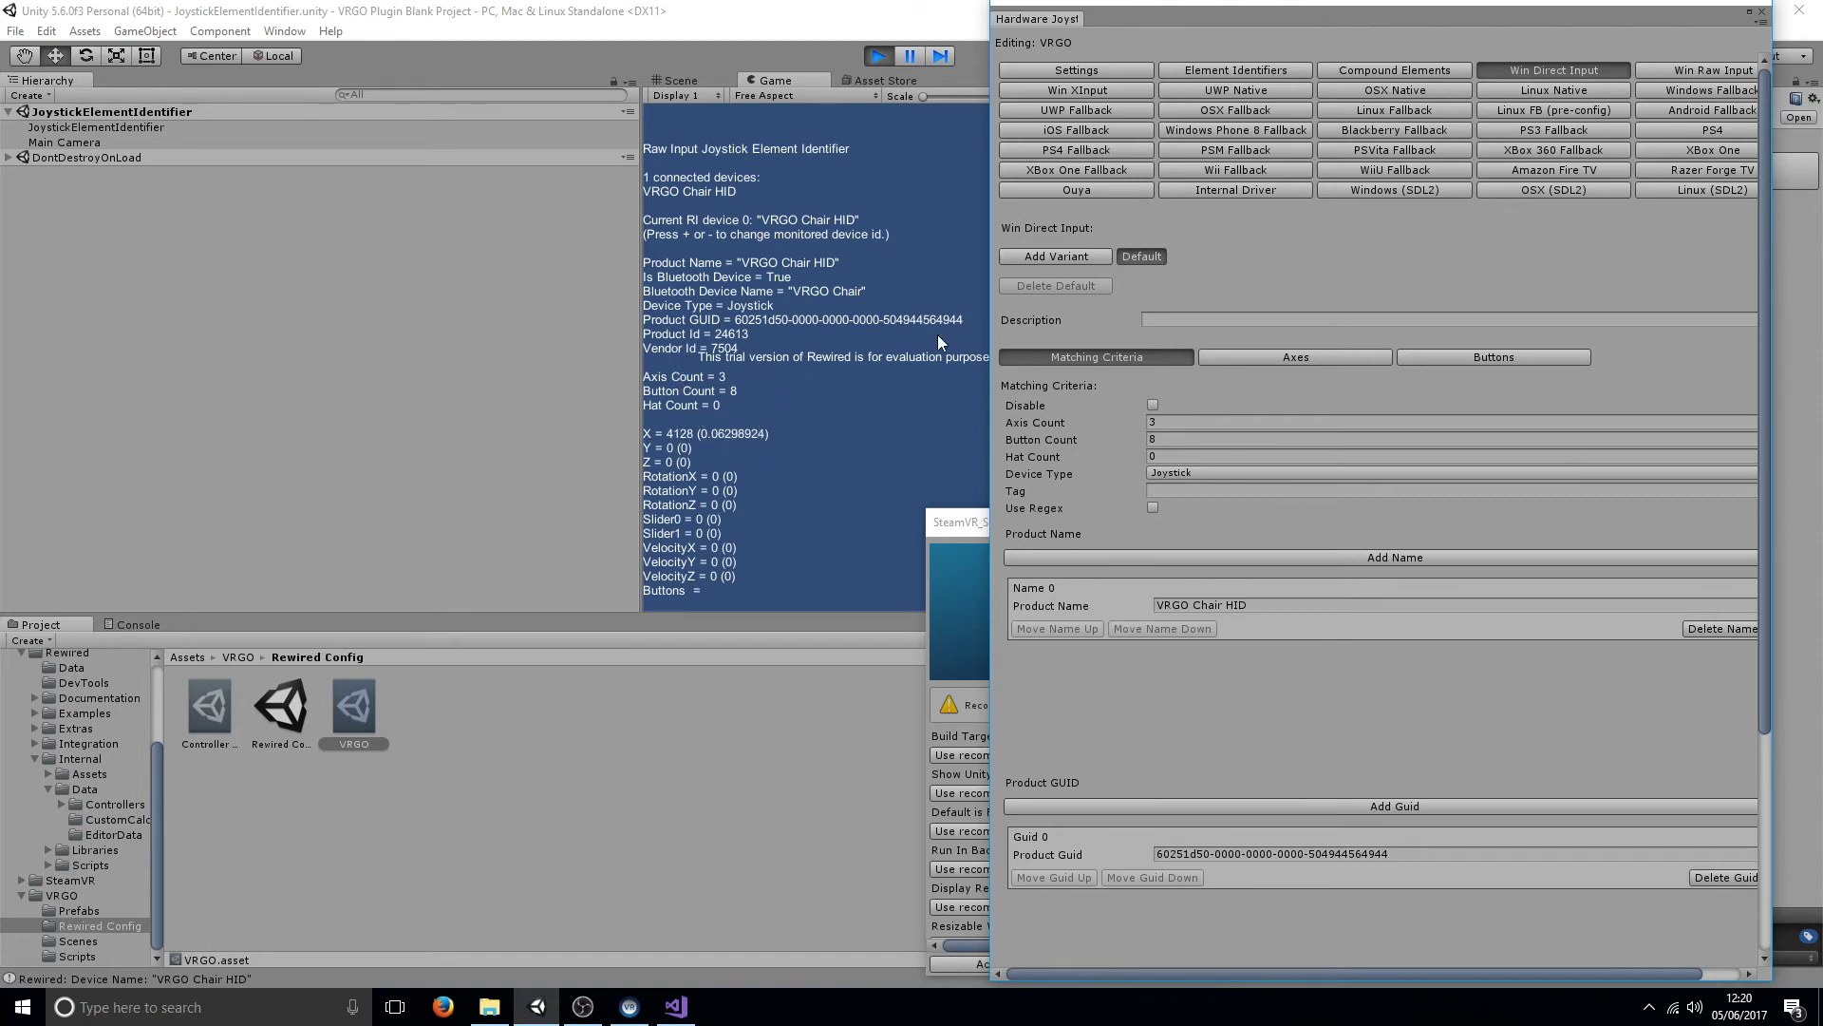
{"action": "left_click_drag", "start_coordinate": [1398, 14], "coordinate": [1466, 10]}
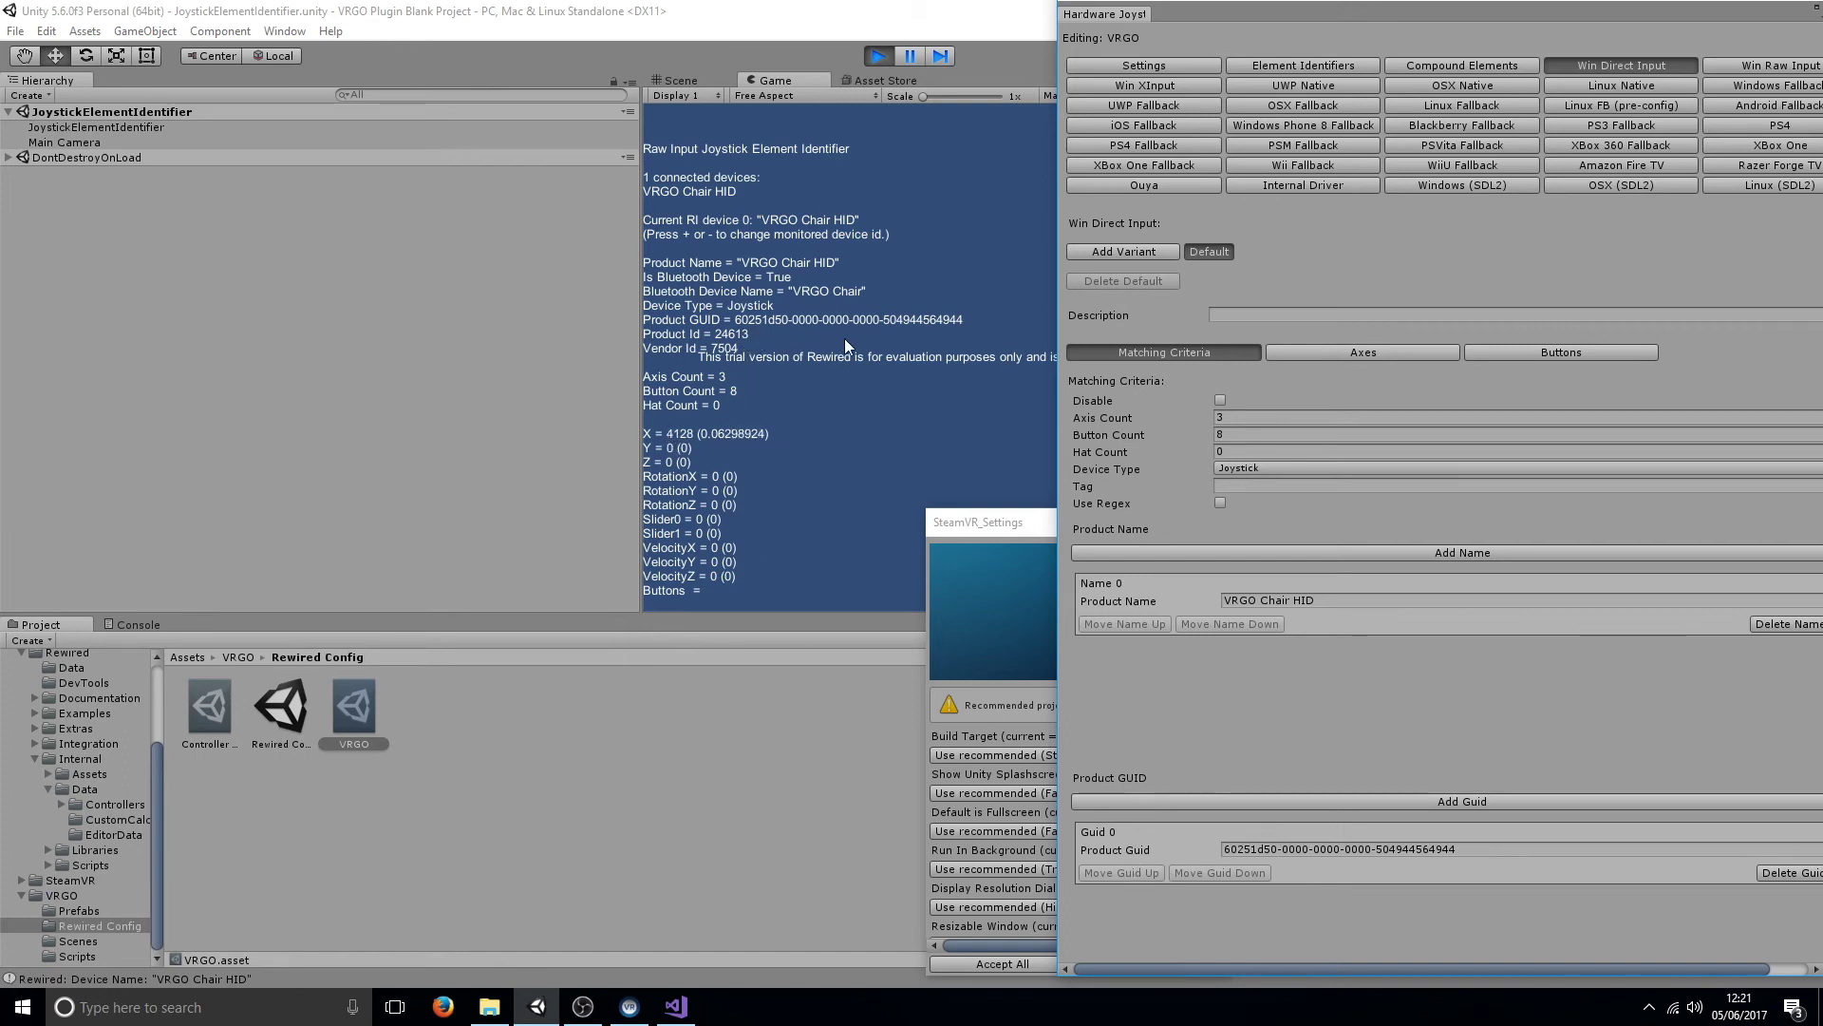
{"action": "left_click", "coordinate": [1752, 68]}
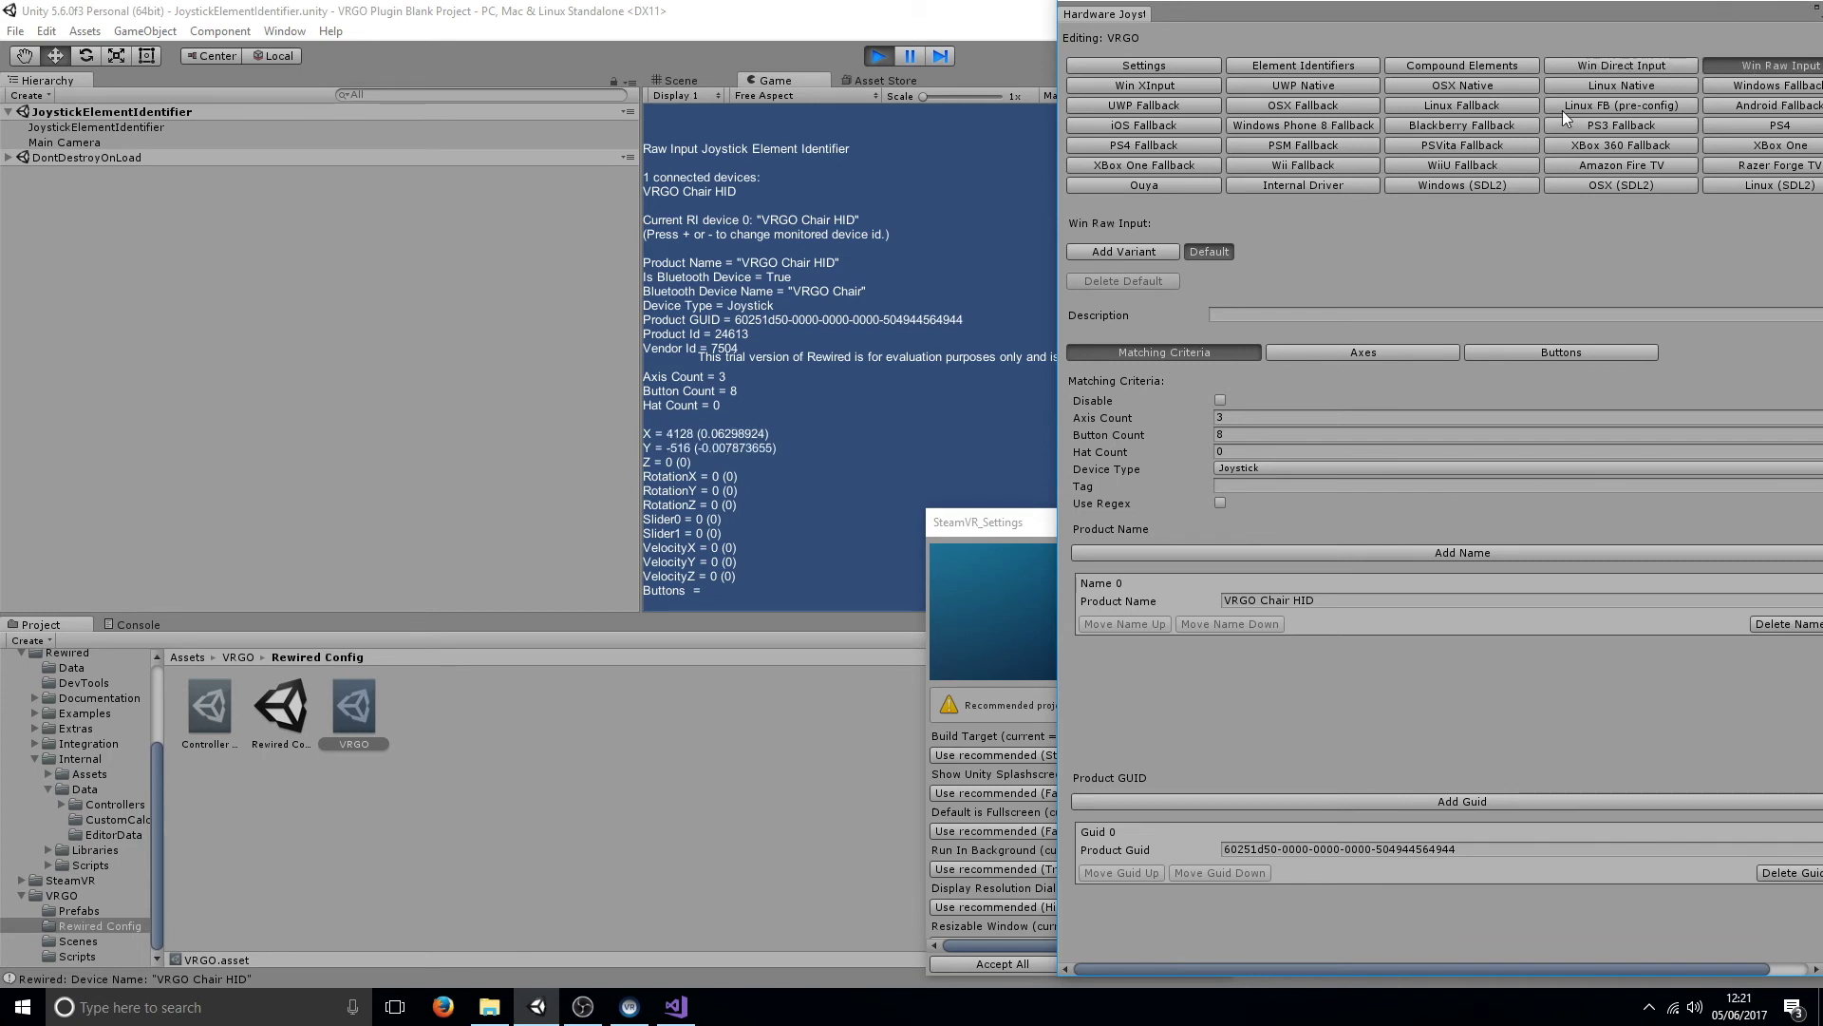
{"action": "left_click", "coordinate": [1655, 70]}
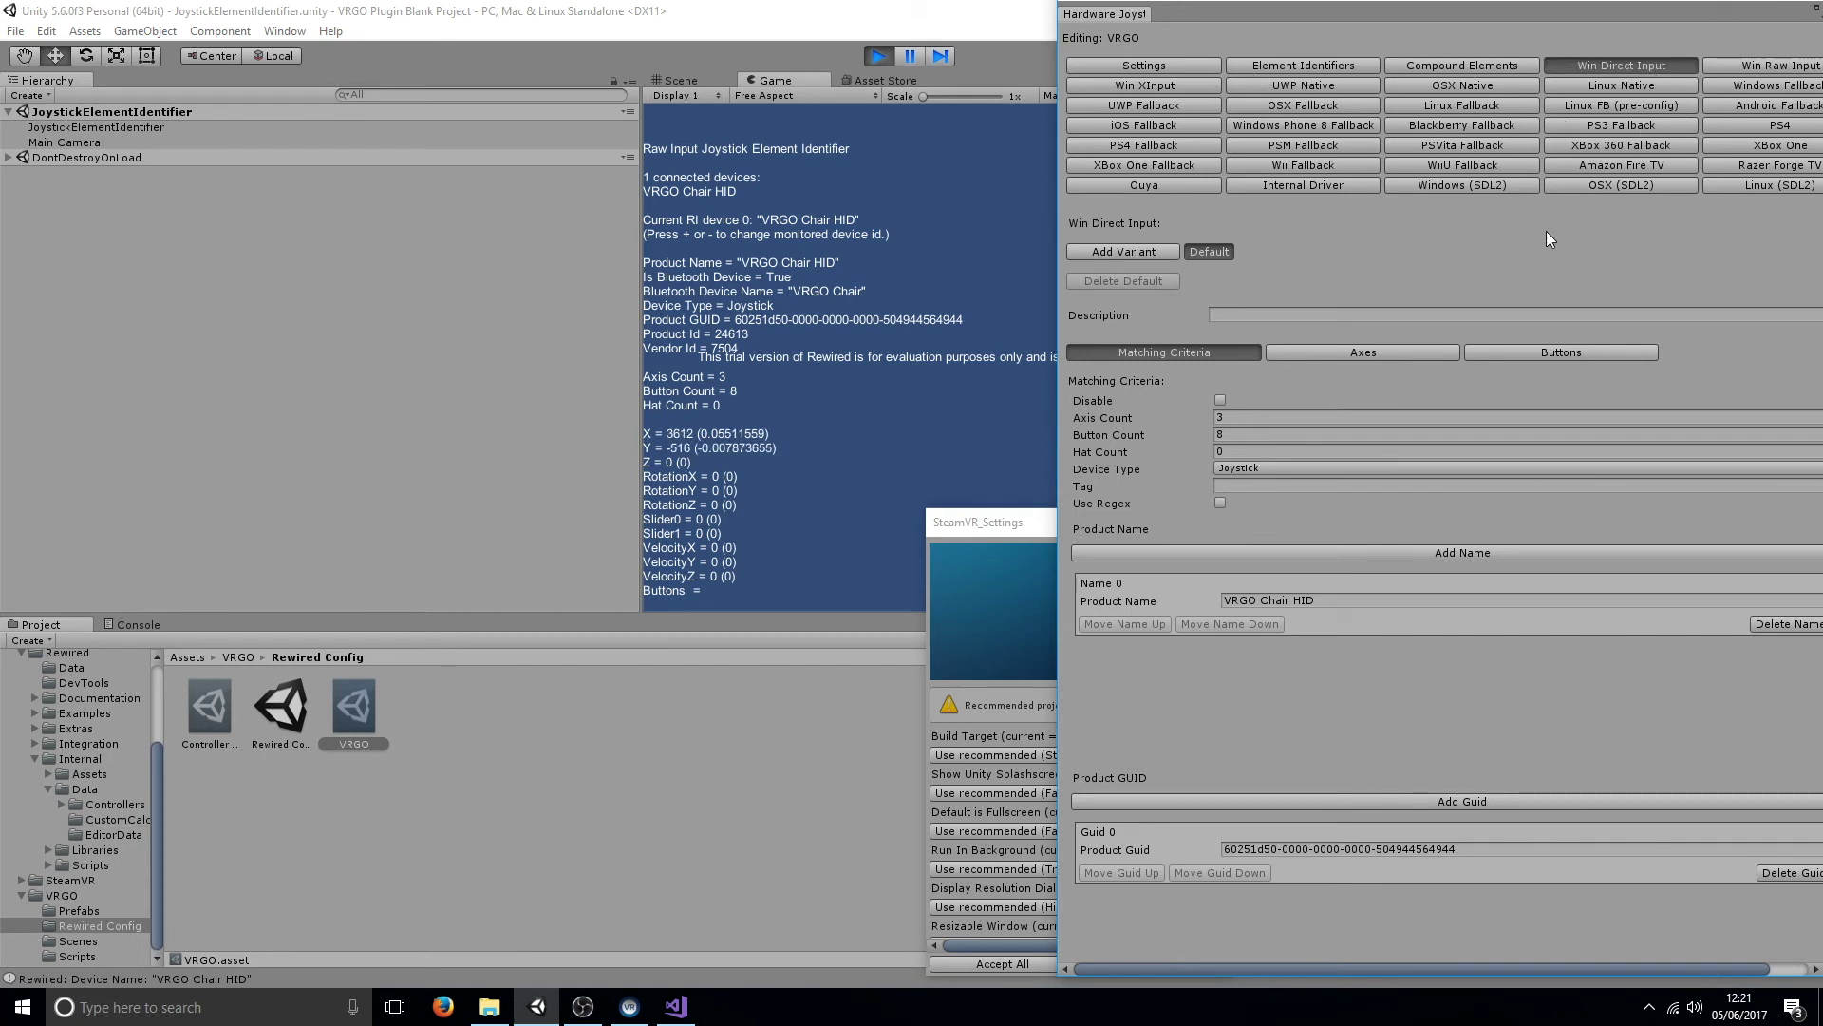
Review the Win Direct Input axes and set the dead zone of Axis 1 (Left Stick Y) to 0.2.
{"action": "left_click", "coordinate": [1326, 354]}
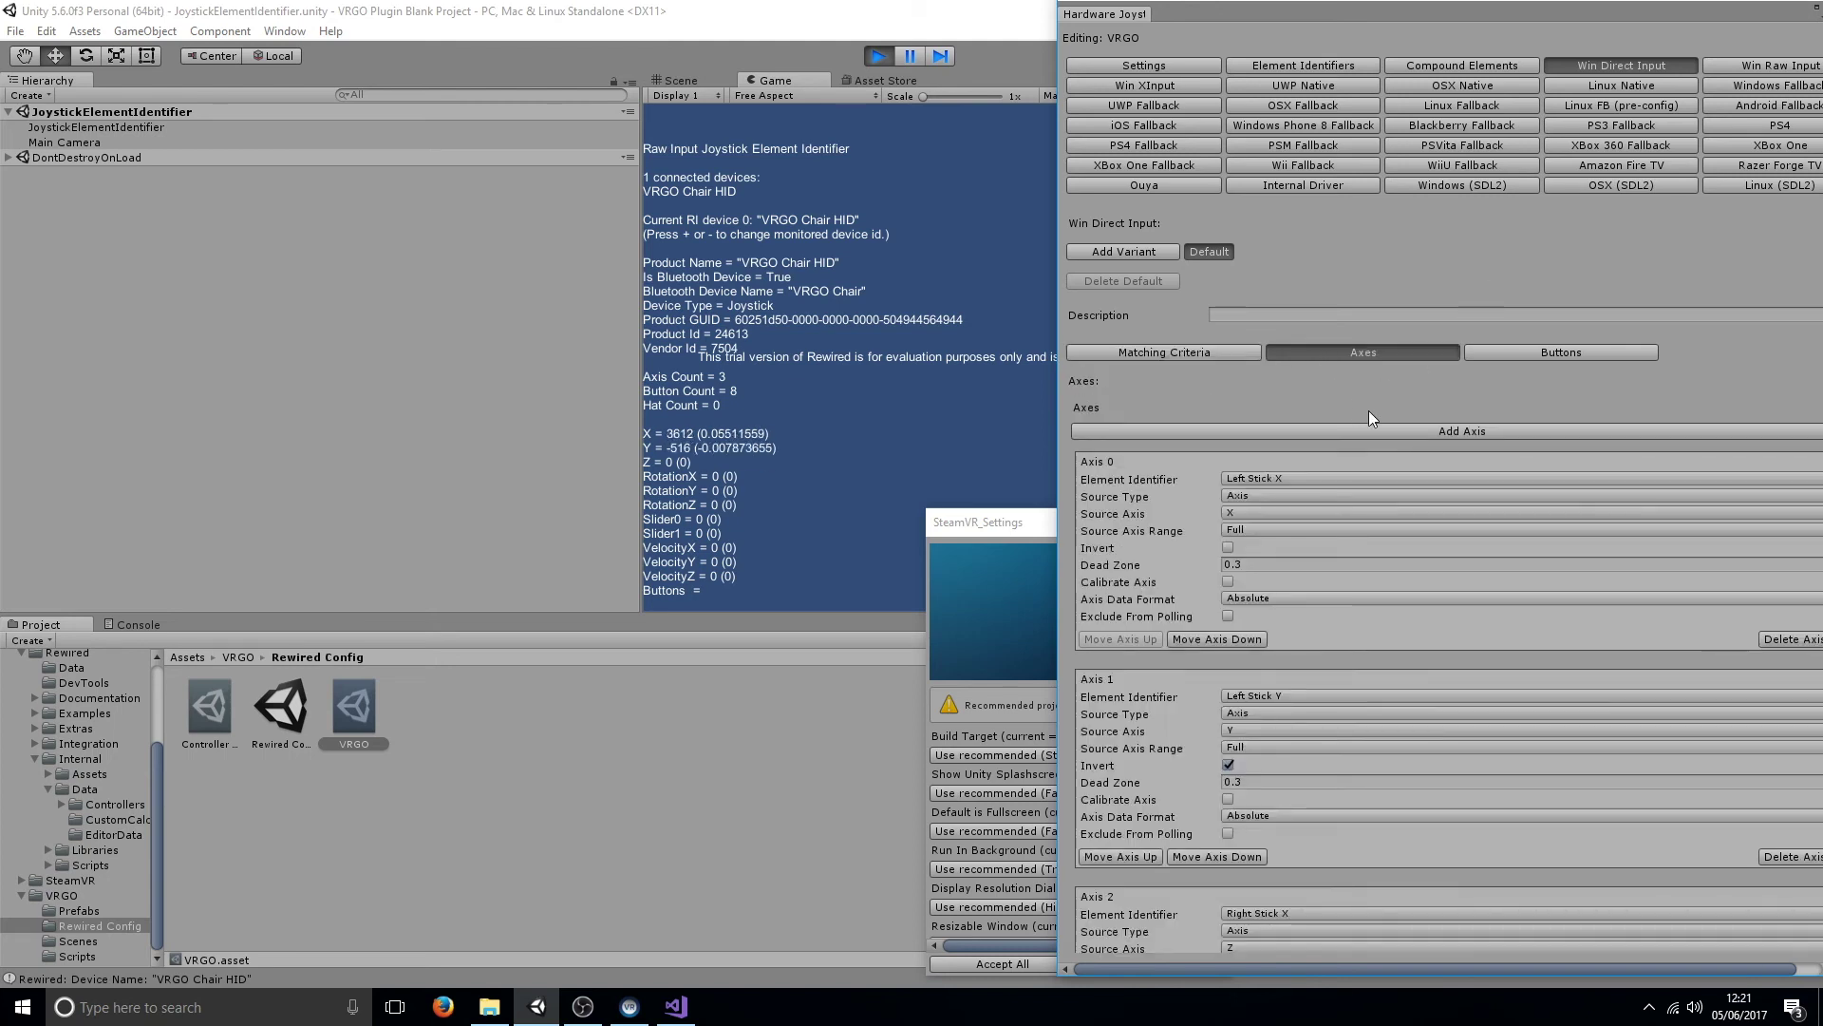
{"action": "scroll", "coordinate": [1383, 656], "scroll_direction": "down", "scroll_amount": 3}
{"action": "scroll", "coordinate": [1377, 638], "scroll_direction": "down", "scroll_amount": 1}
{"action": "left_click", "coordinate": [1493, 781]}
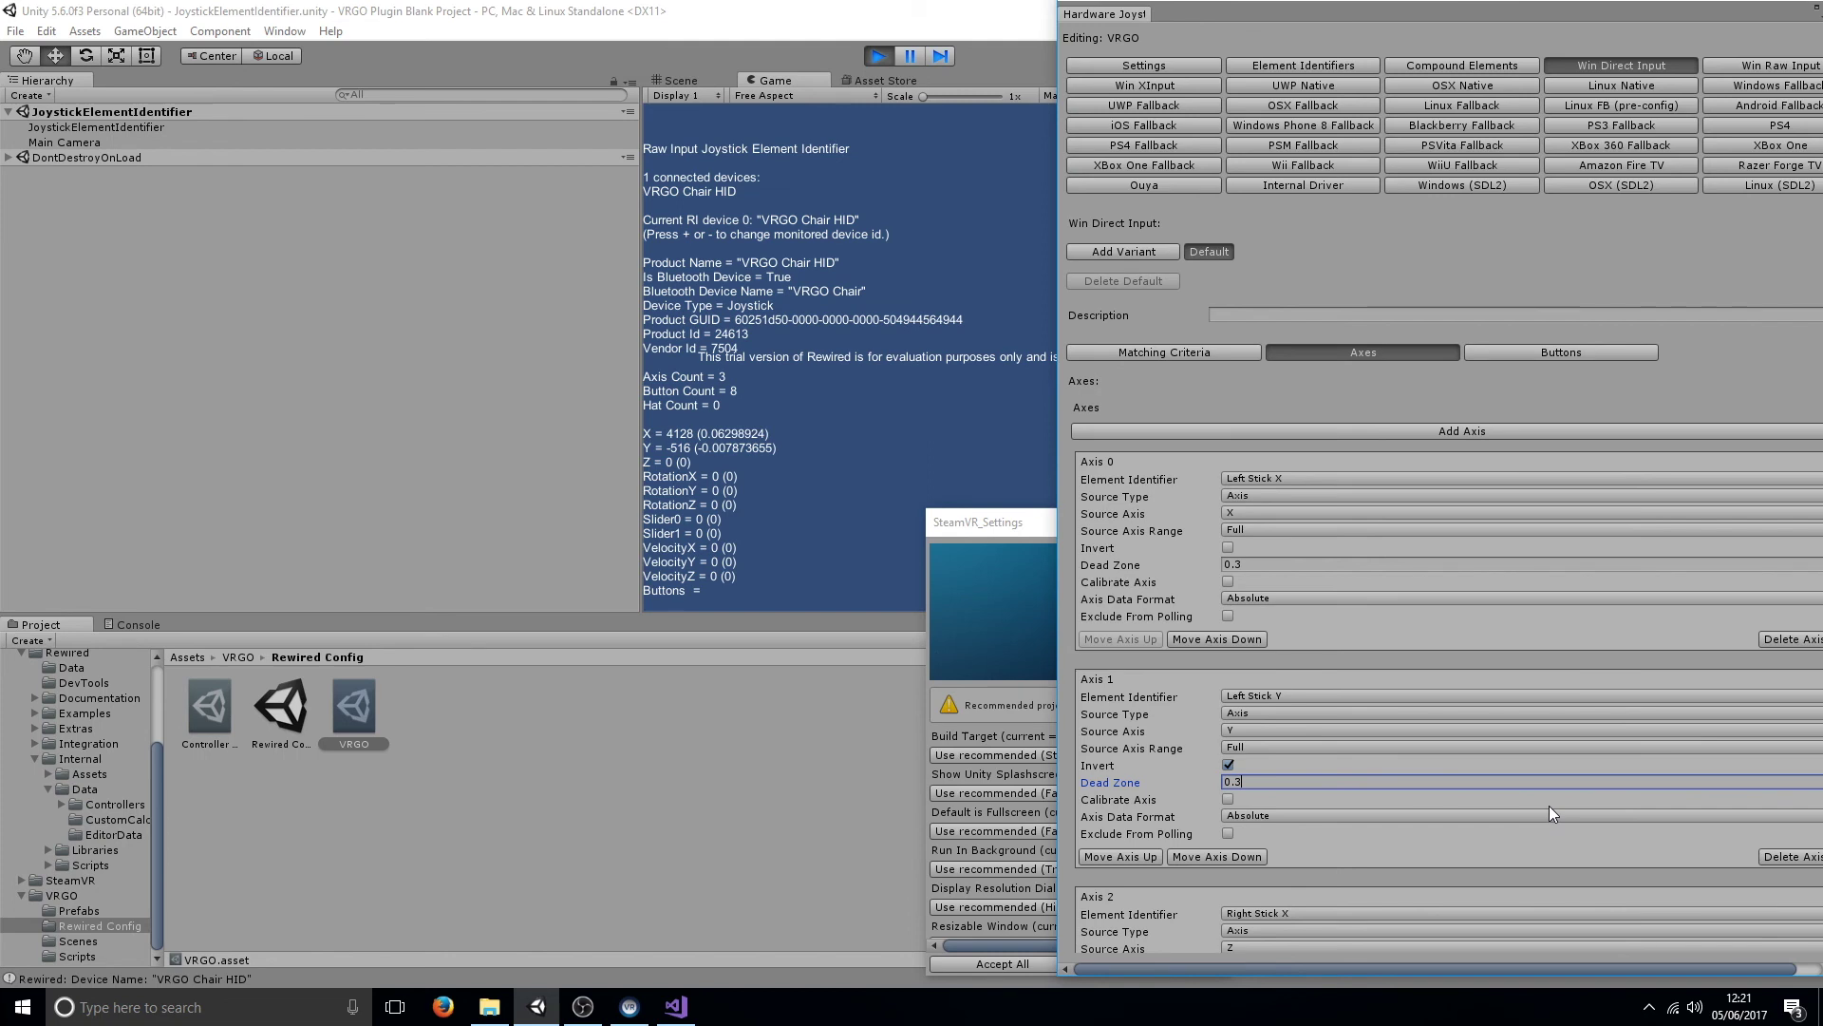
{"action": "key", "text": "BackSpace"}
{"action": "type", "text": "2"}
Set the dead zone of Axis 1 (Left Stick Y) to 0.2 for Win Raw Input and close the map editor.
{"action": "left_click", "coordinate": [1774, 66]}
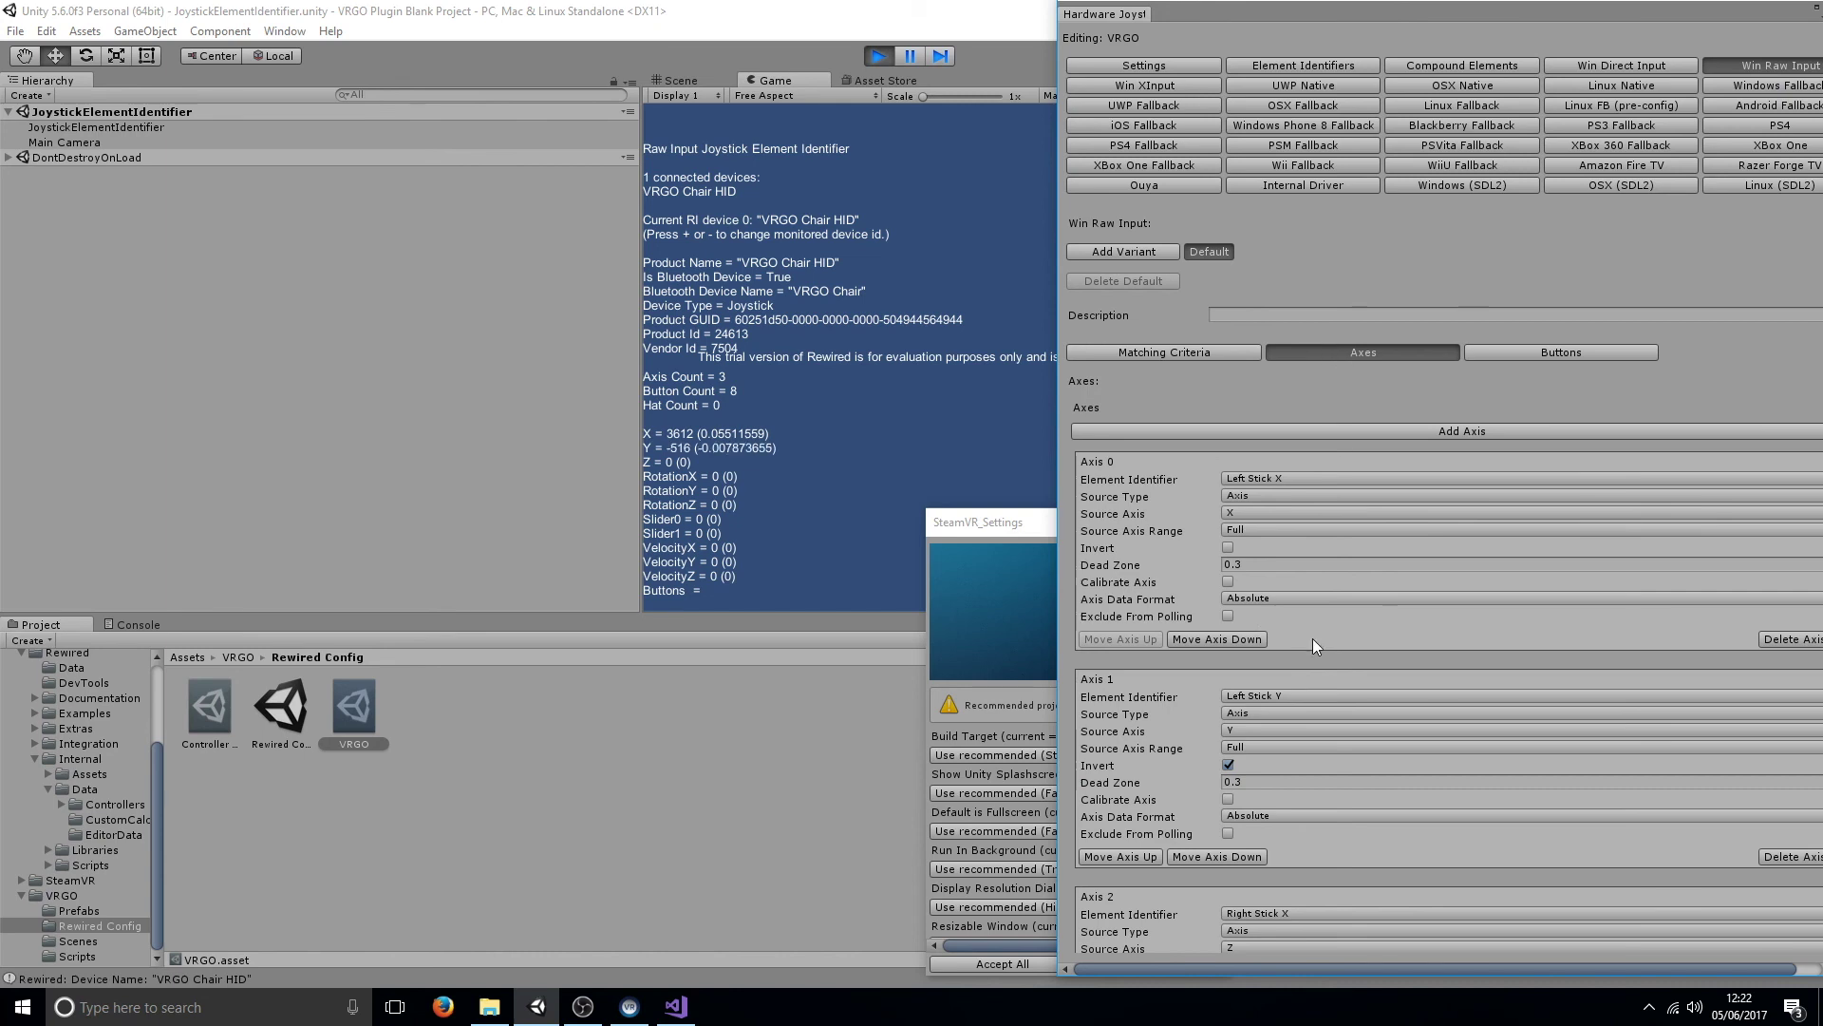
{"action": "left_click", "coordinate": [1320, 781]}
{"action": "key", "text": "BackSpace"}
{"action": "type", "text": "2"}
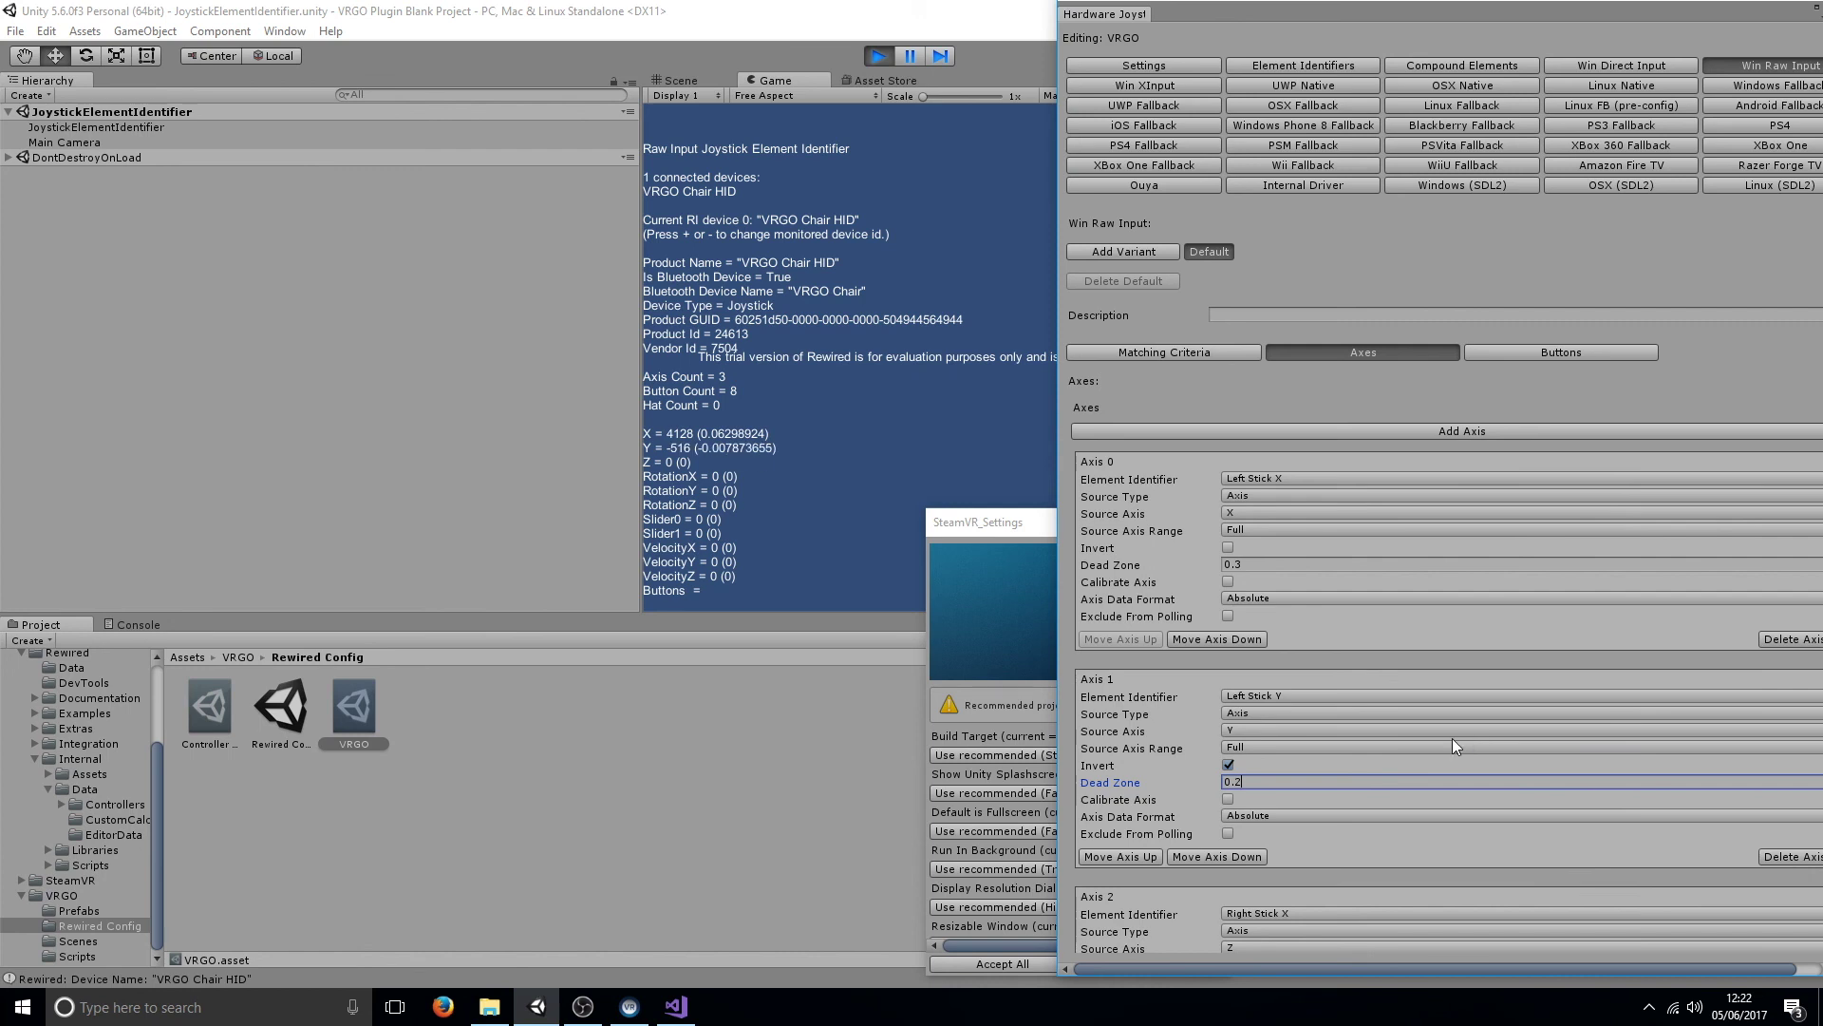
{"action": "left_click_drag", "start_coordinate": [1639, 15], "coordinate": [1547, 31]}
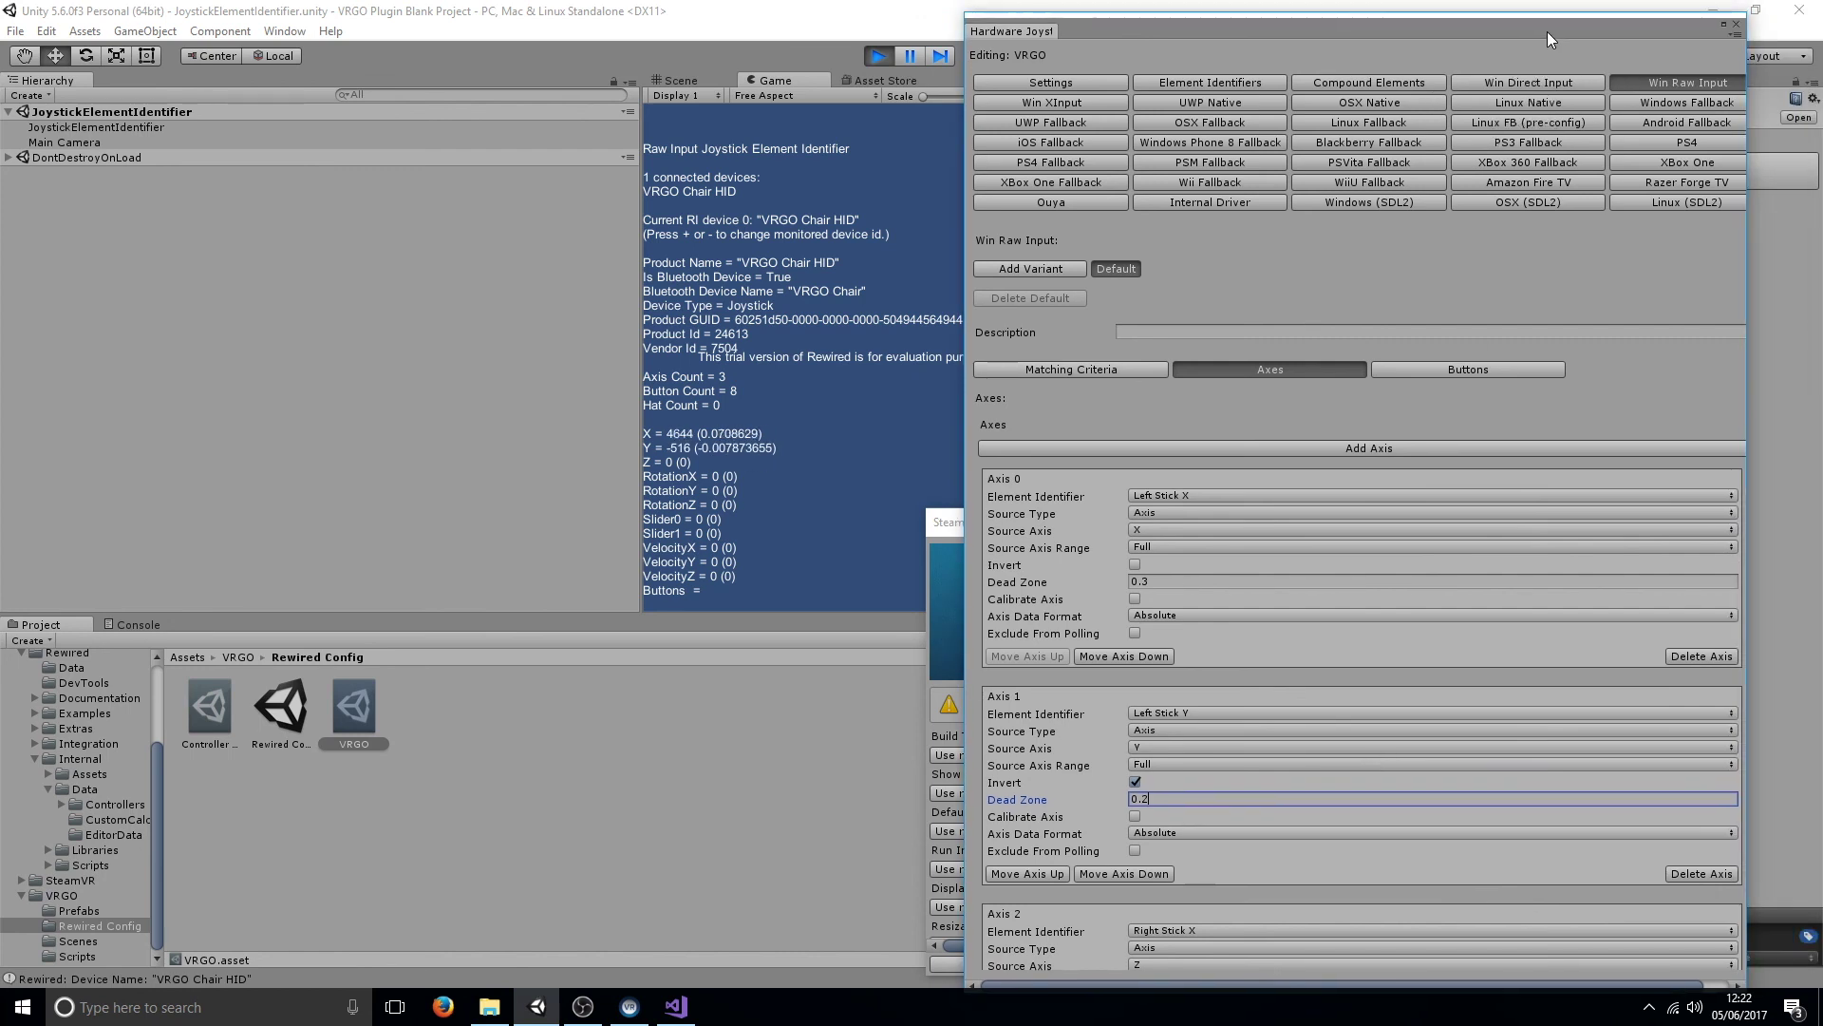
{"action": "left_click", "coordinate": [1735, 27]}
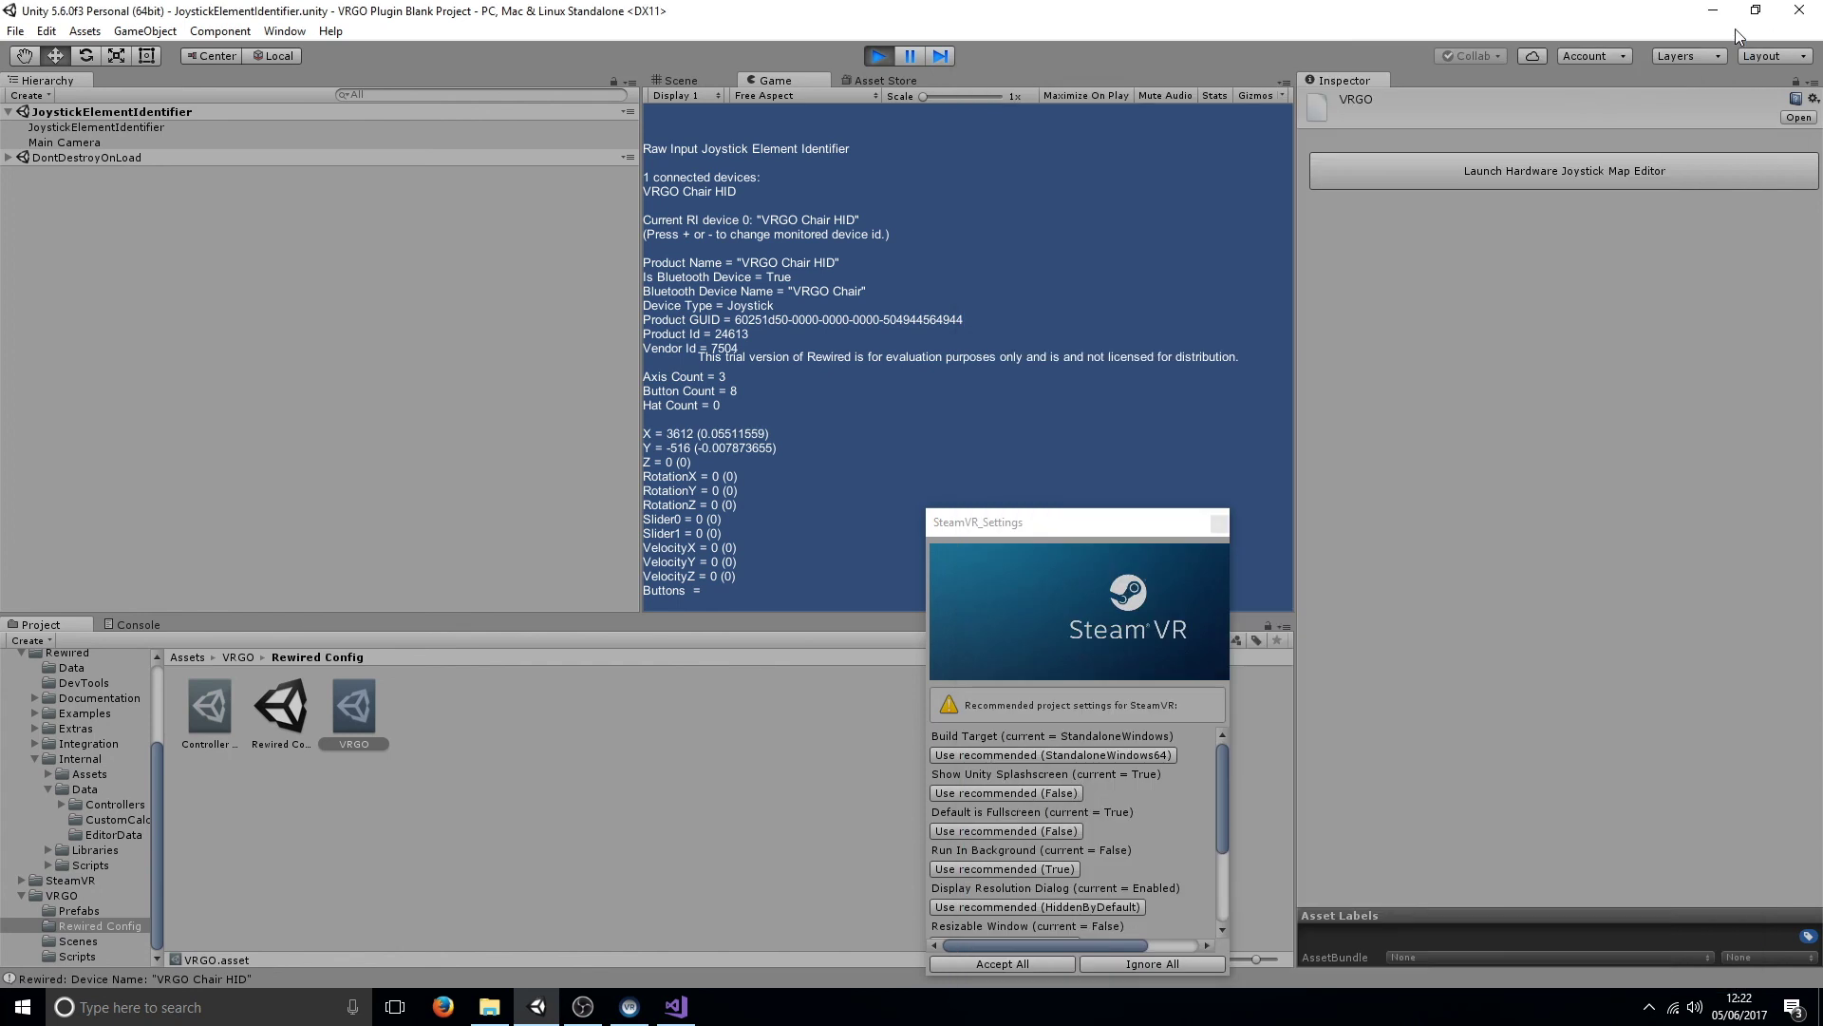